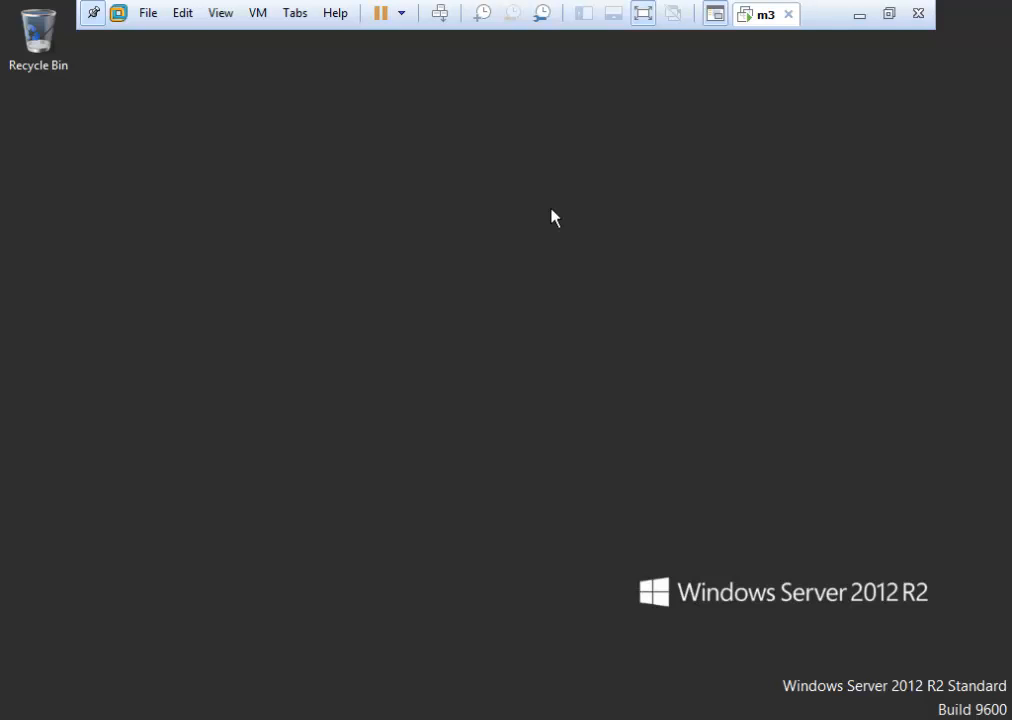
Open File Explorer at This PC and go into Local Disk (C:).
left_click(3, 716)
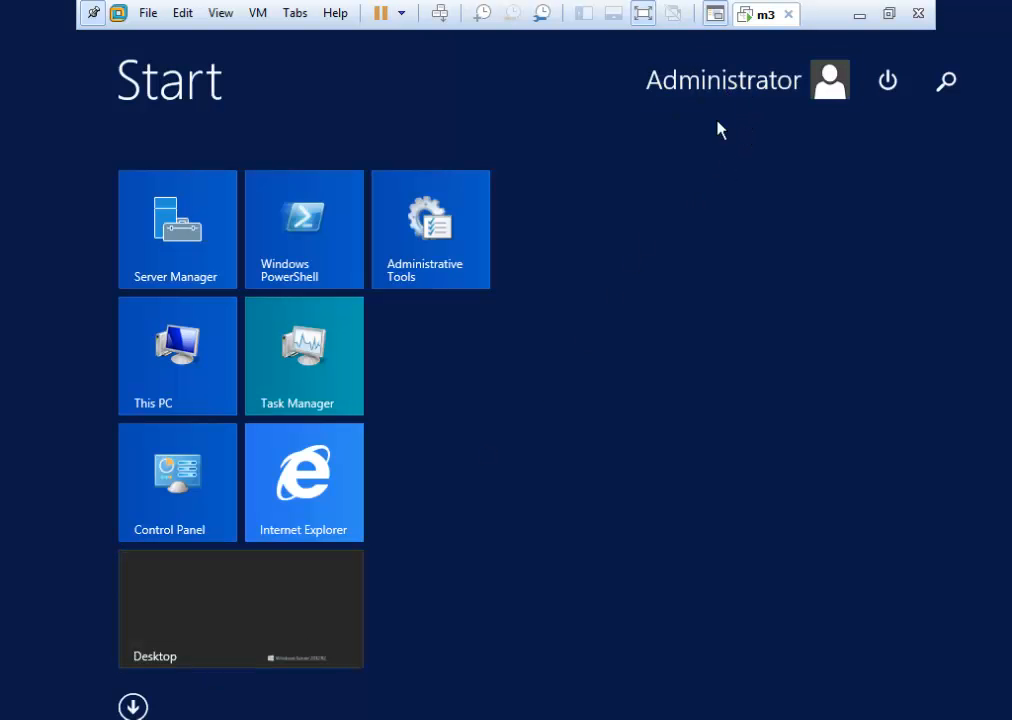
left_click(273, 632)
key("super+e")
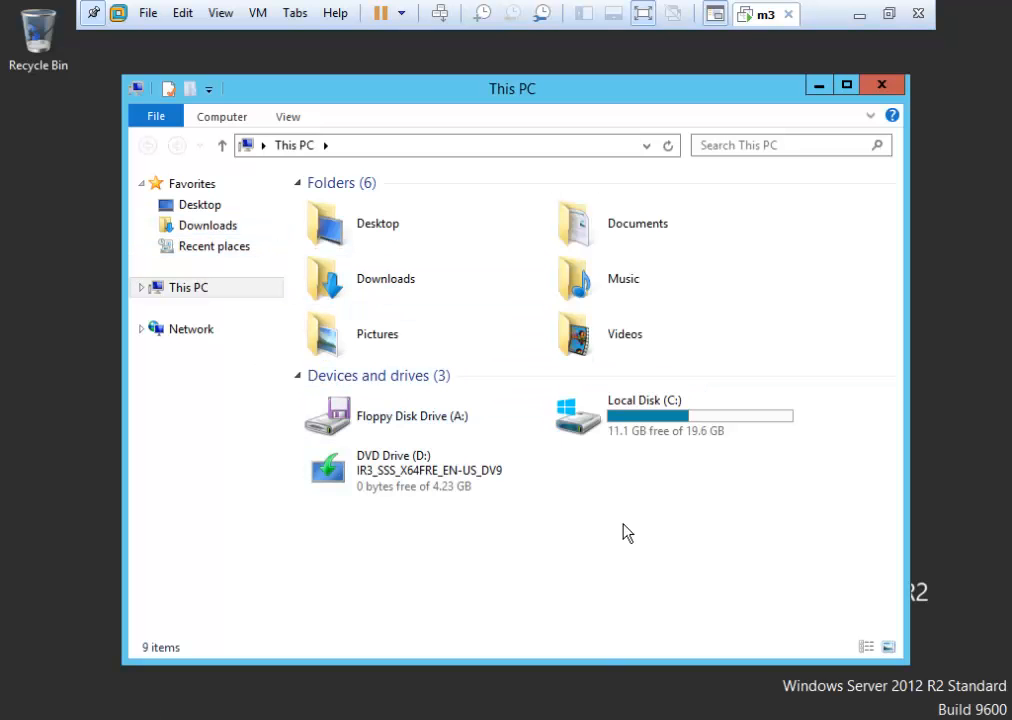
double_click(650, 424)
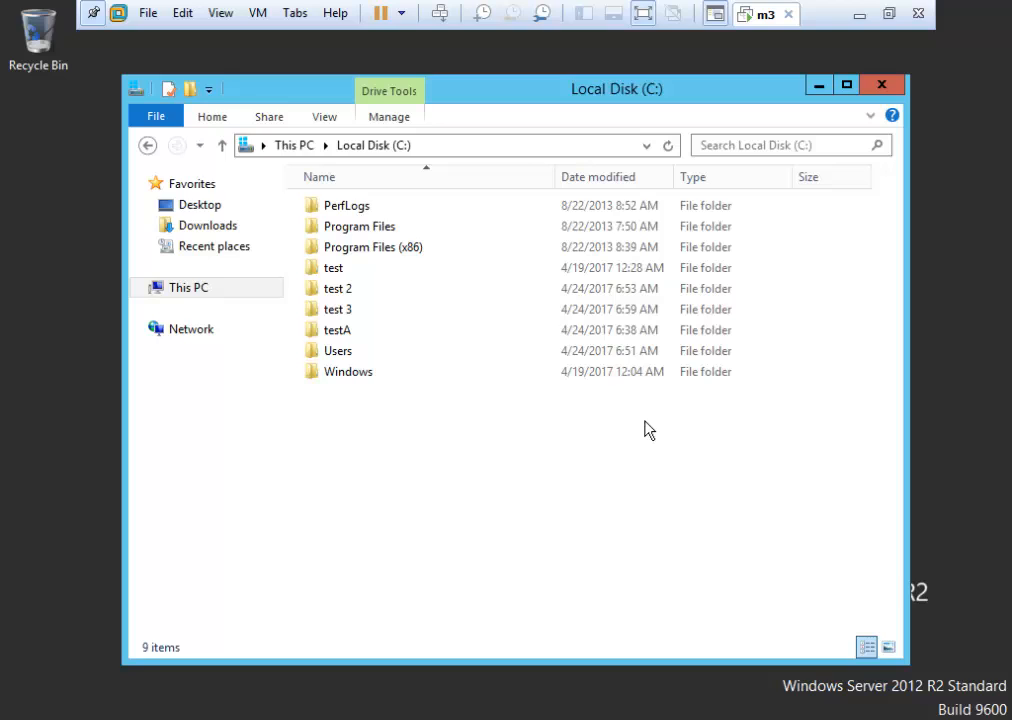
Create a new folder named mytest1 on the C: drive.
right_click(356, 434)
mouse_move(440, 607)
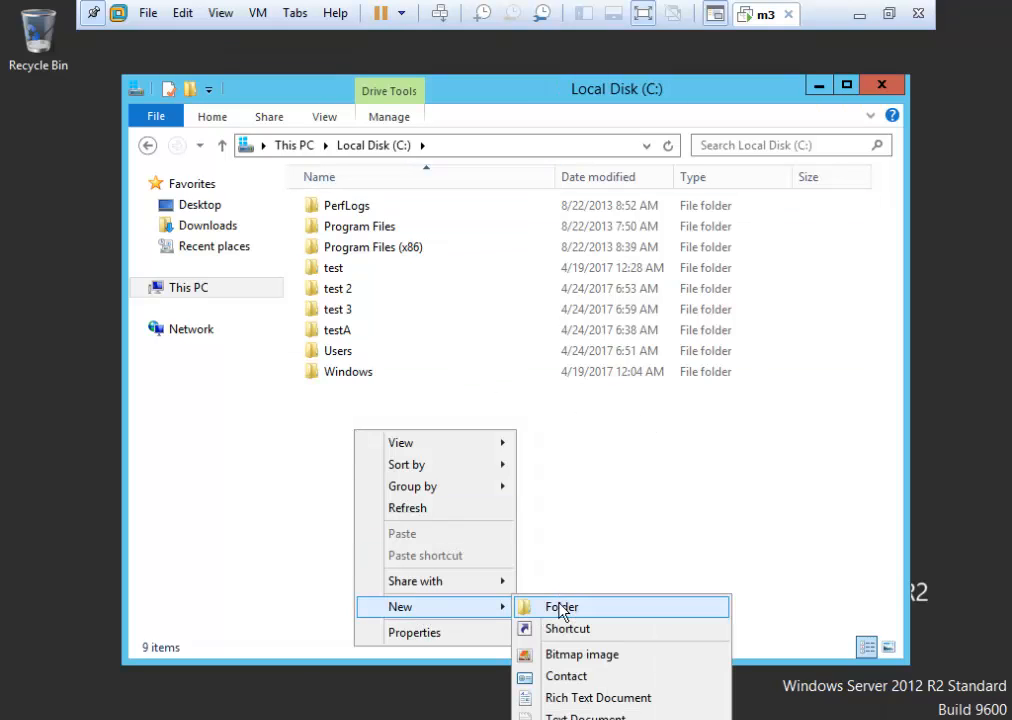
left_click(564, 610)
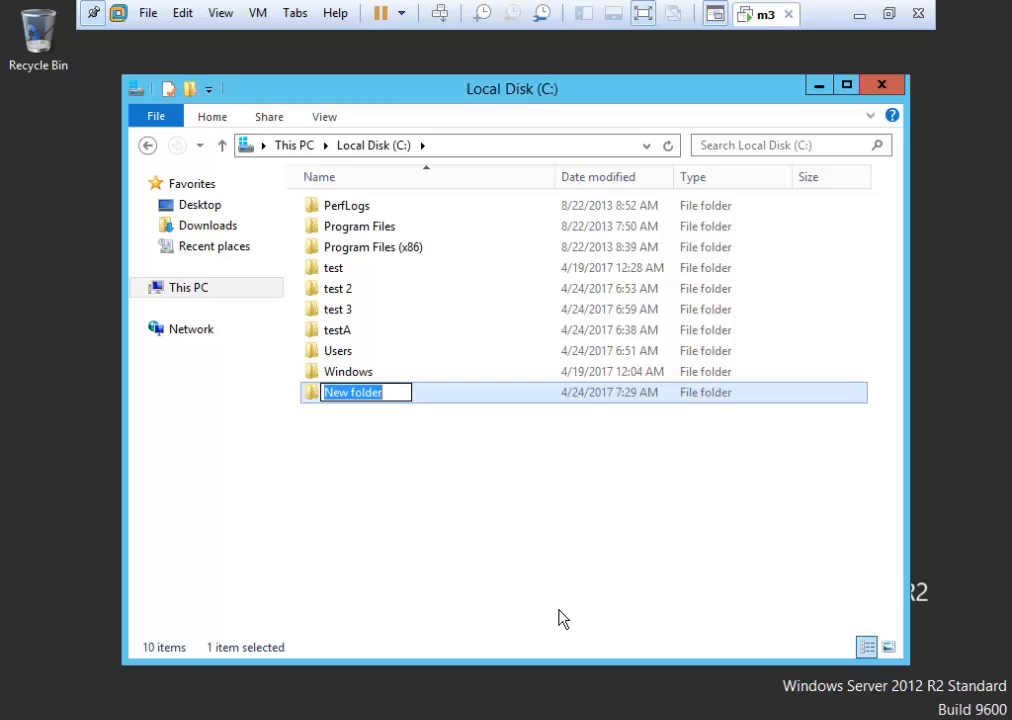
type("mytest")
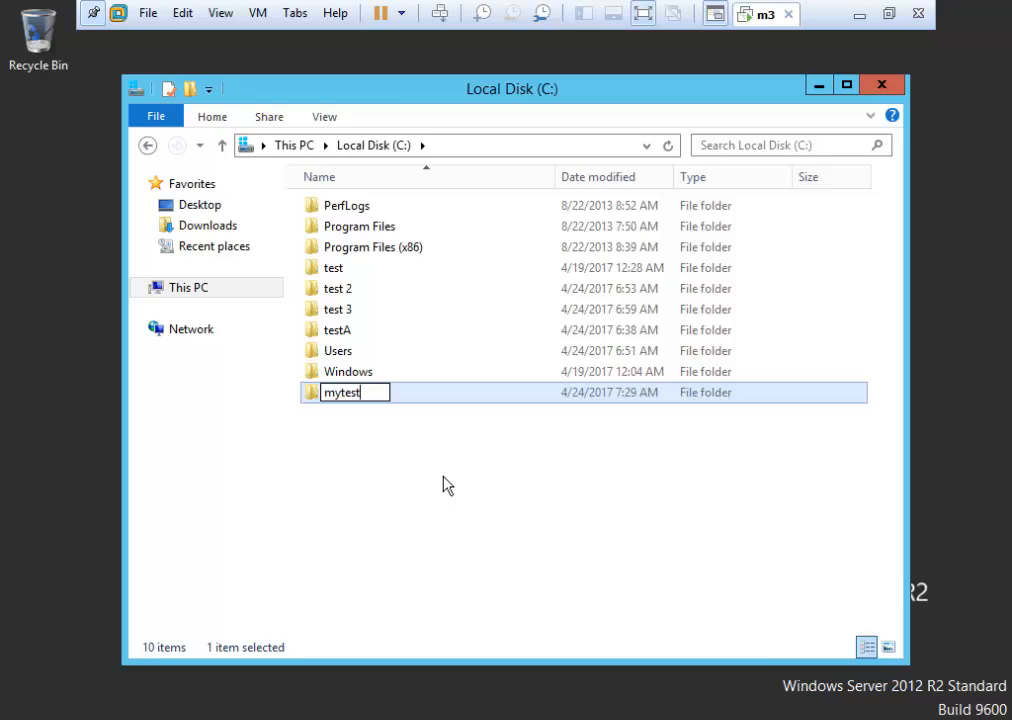
type("1")
key("Return")
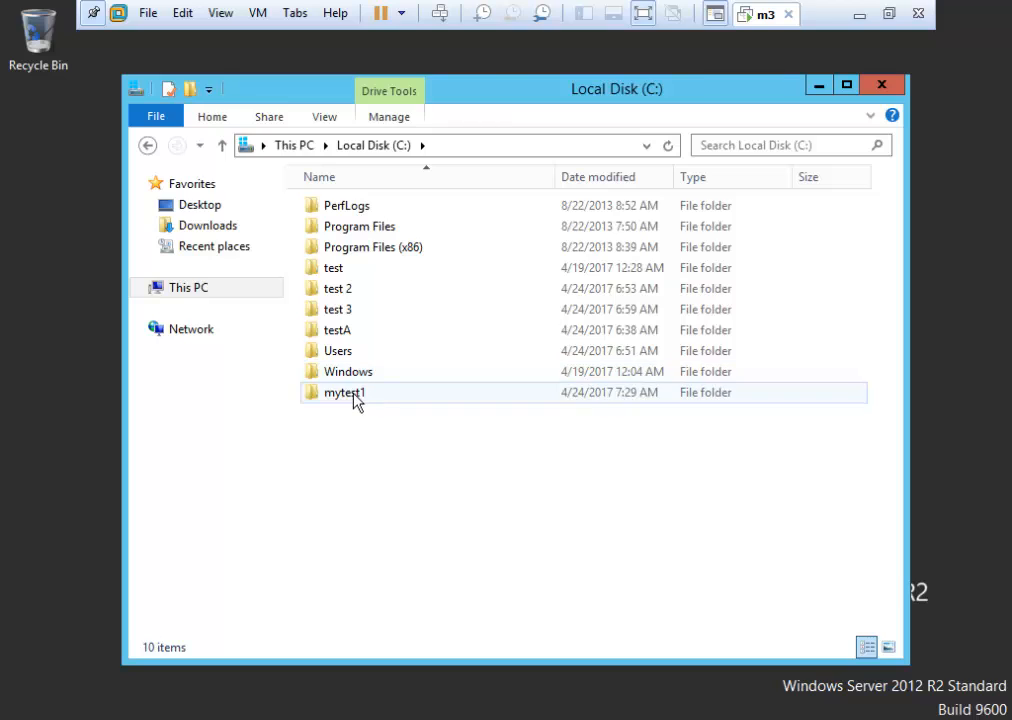
Inside mytest1, create a subfolder named abc and select it.
double_click(360, 394)
right_click(339, 259)
mouse_move(497, 490)
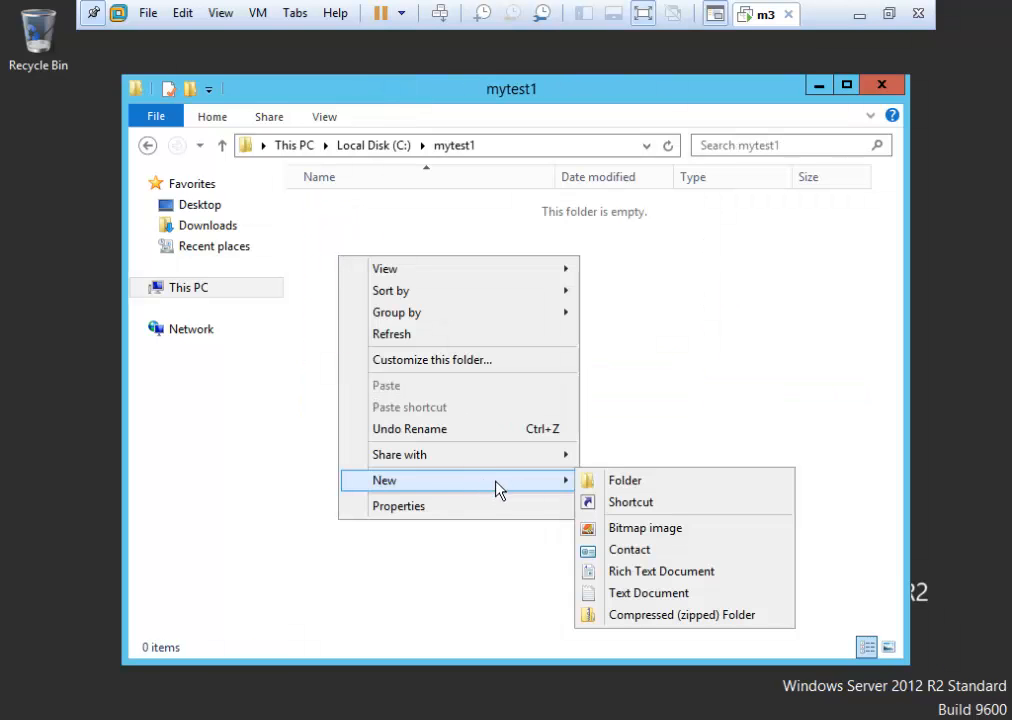
left_click(646, 484)
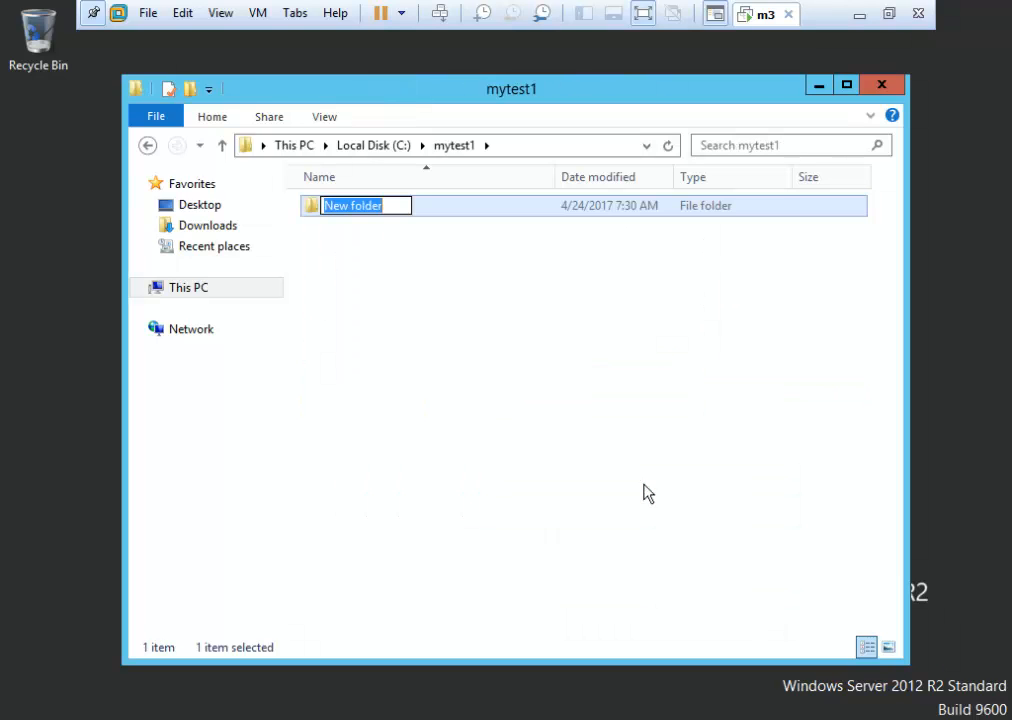
type("abc")
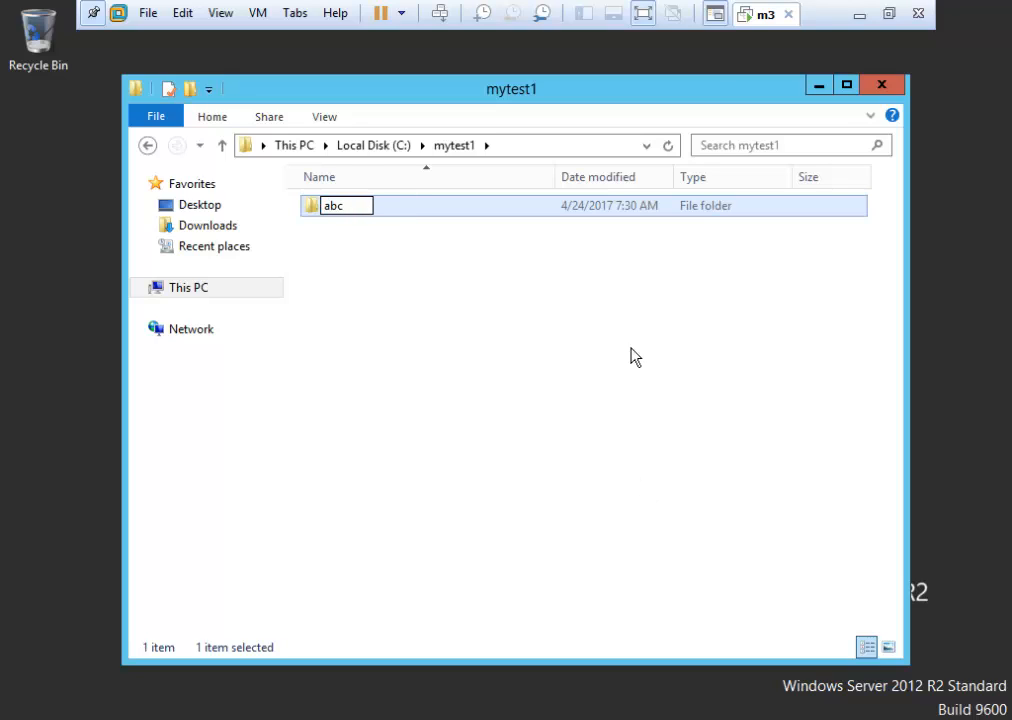
left_click(360, 252)
left_click(348, 212)
In abc, create New Text Document containing 'qwerty' and save it on closing Notepad.
double_click(349, 212)
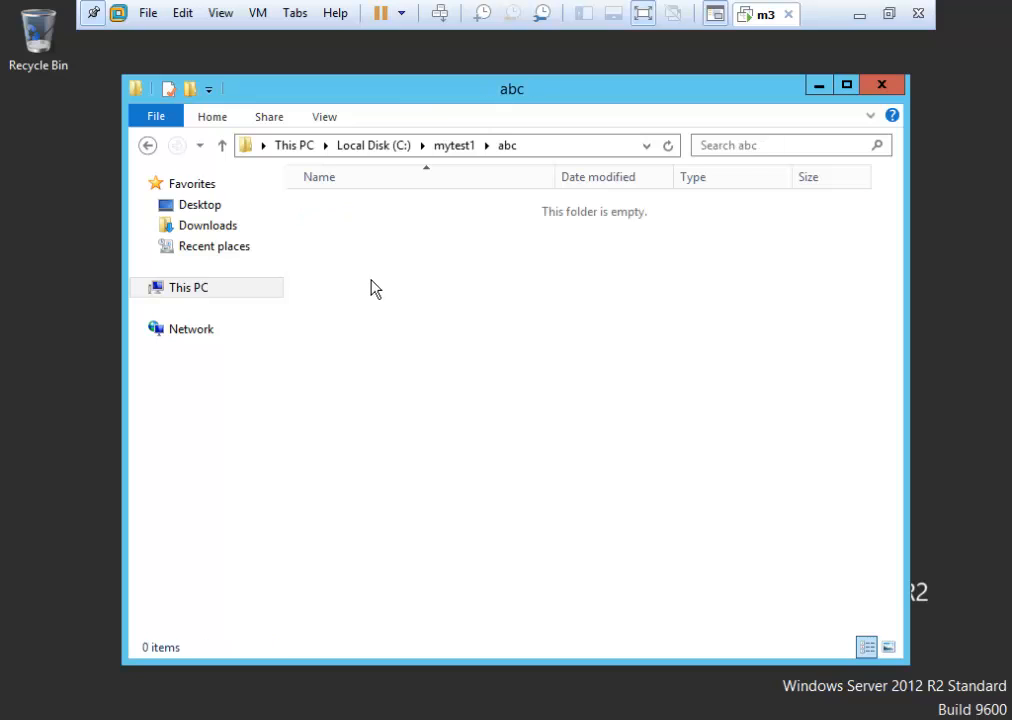
right_click(371, 281)
mouse_move(531, 519)
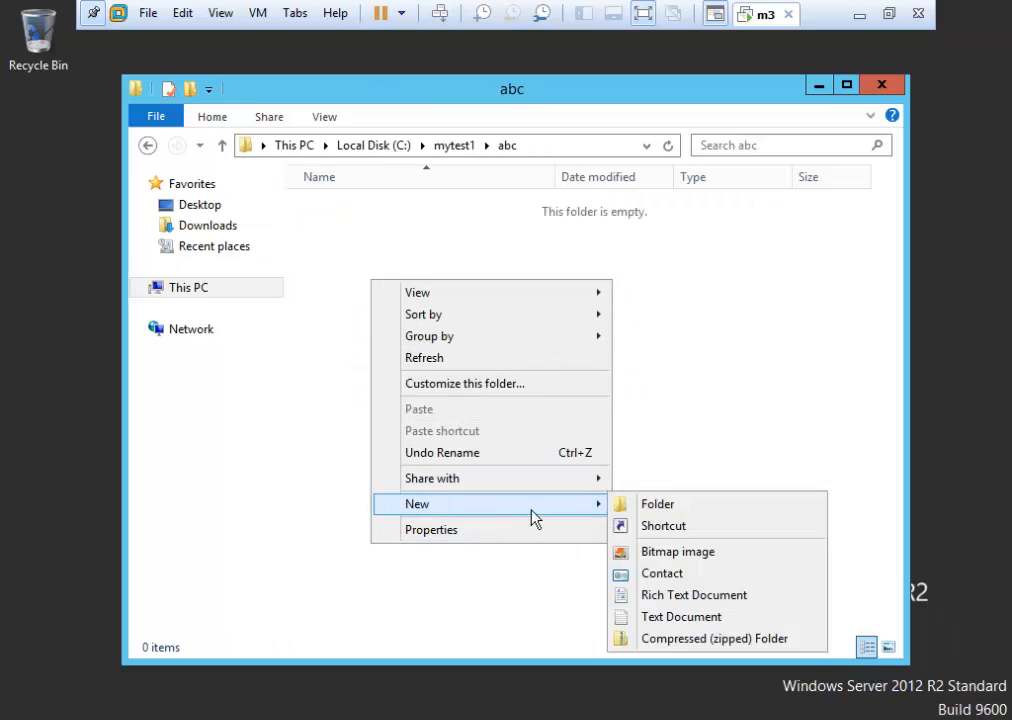
left_click(679, 617)
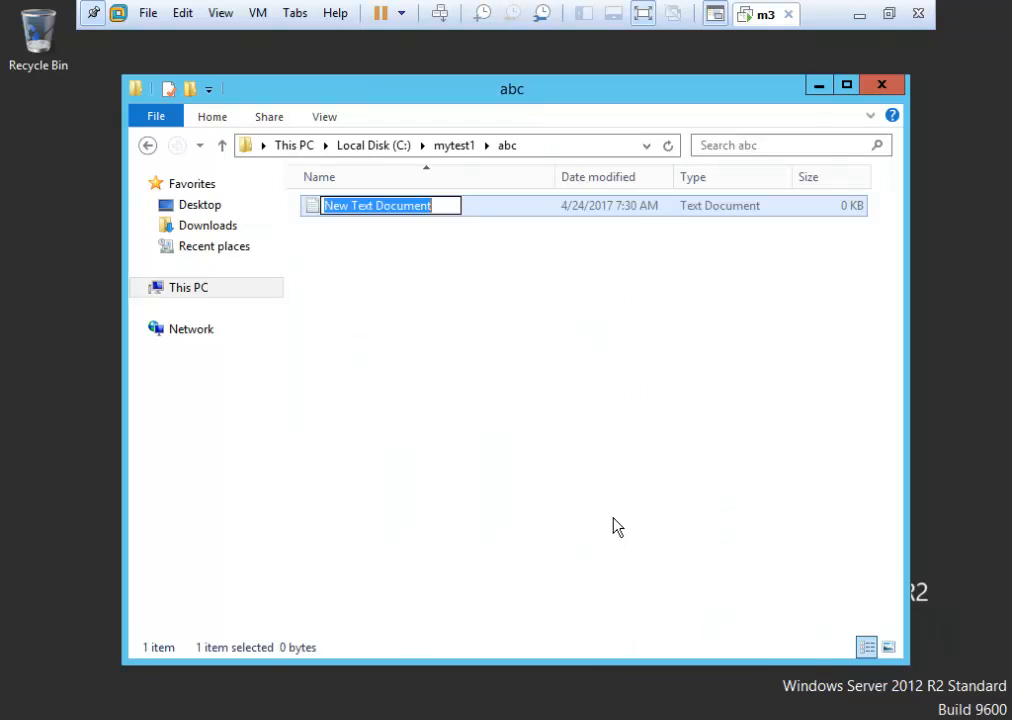
key("Return")
key("Return")
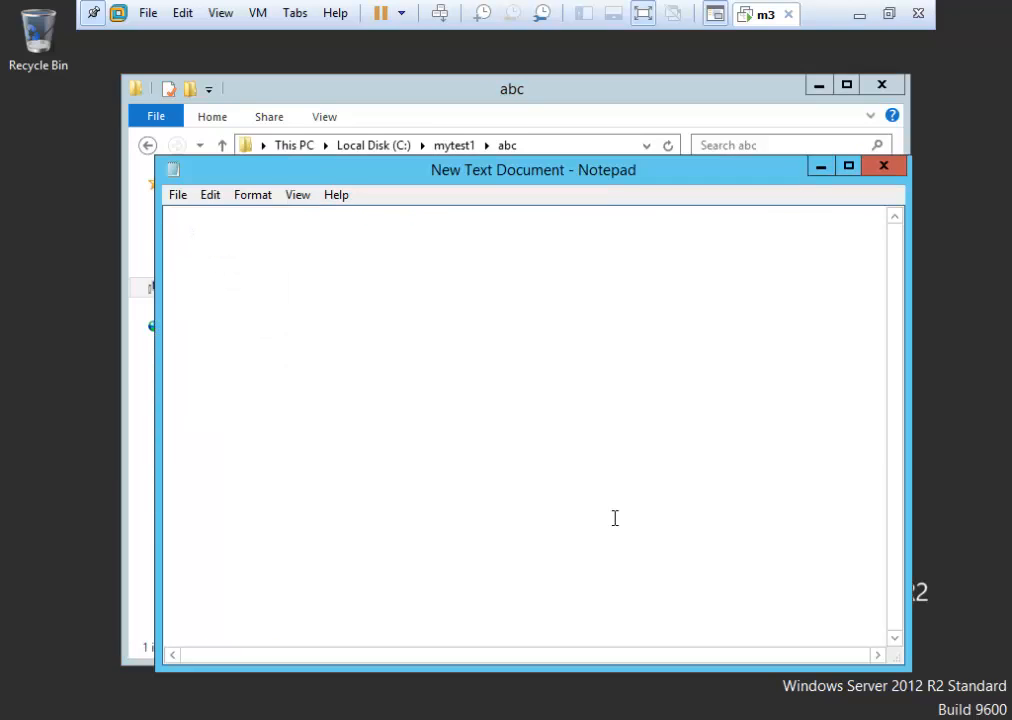
type("qwerty")
left_click(886, 166)
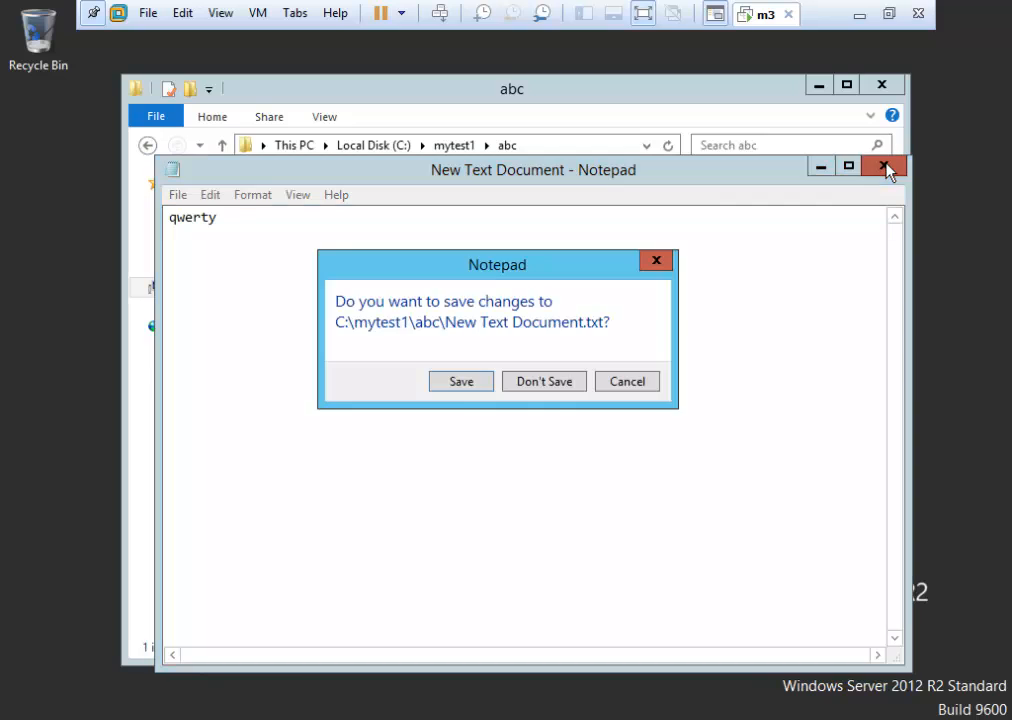
left_click(463, 381)
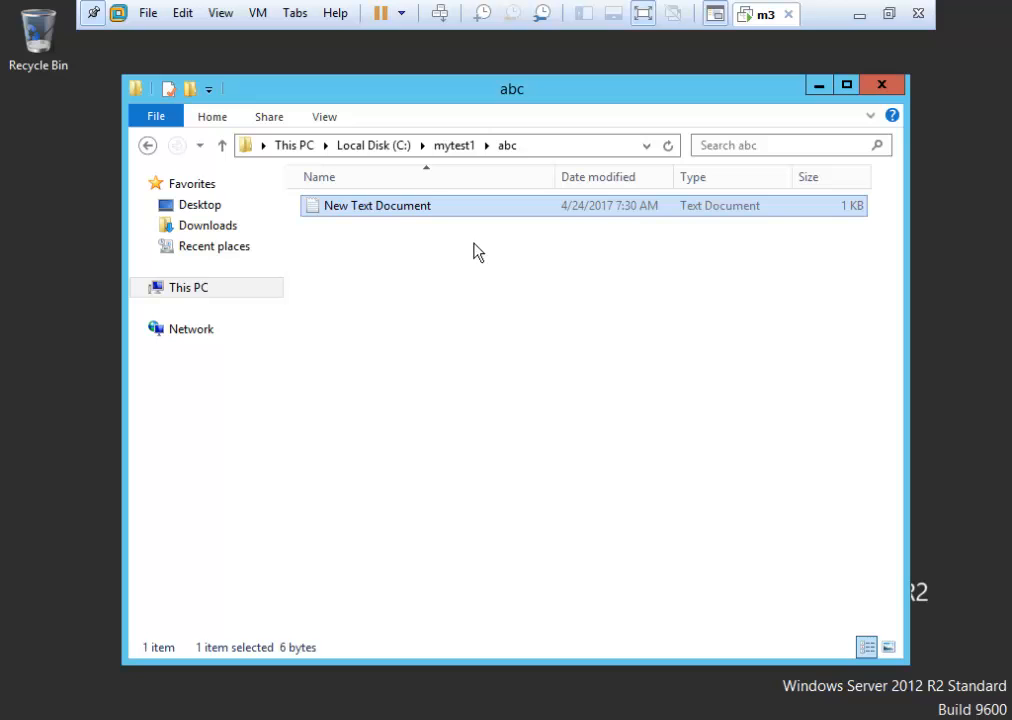
left_click(147, 145)
Reopen mytest1 and abc to check their contents, then return to the C: drive listing.
left_click(148, 146)
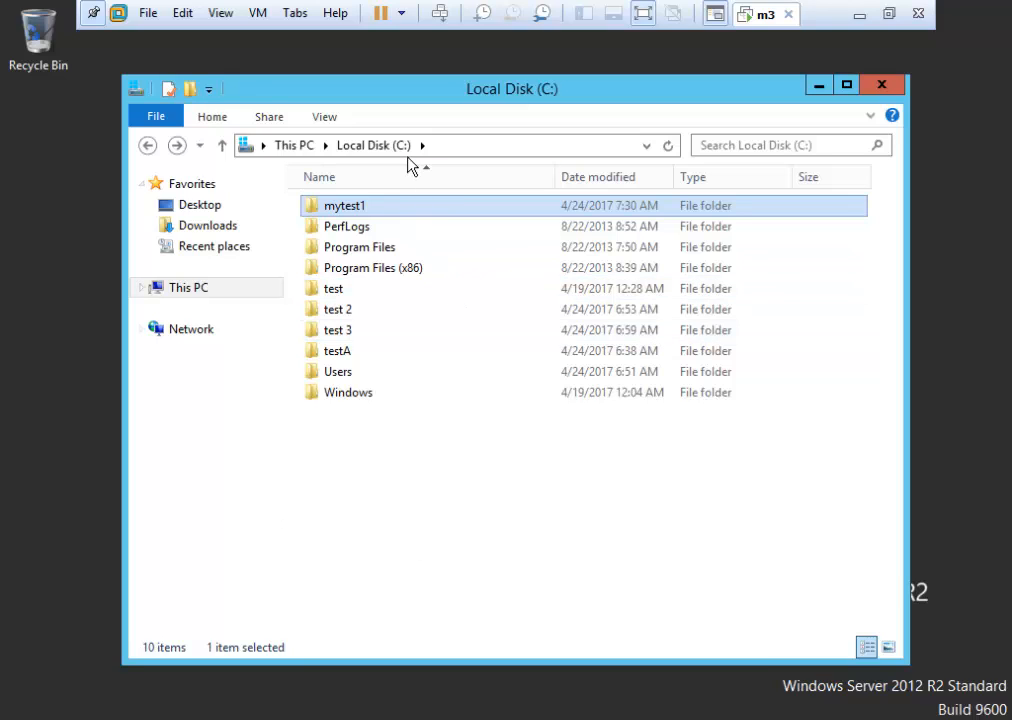
mouse_move(372, 215)
double_click(372, 214)
double_click(372, 214)
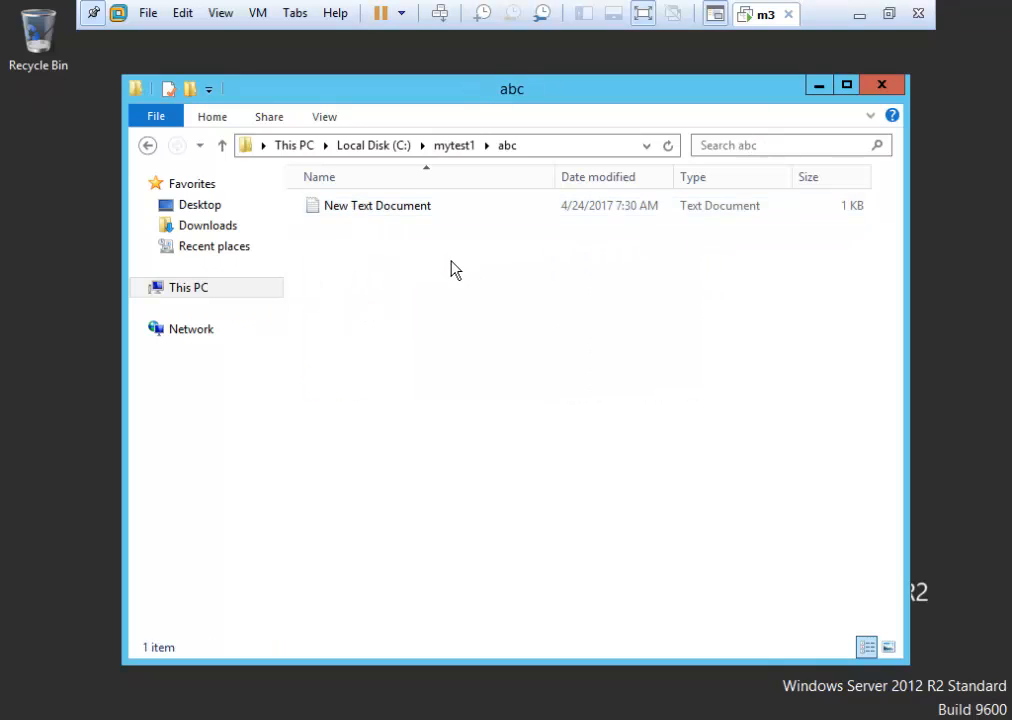
left_click(149, 146)
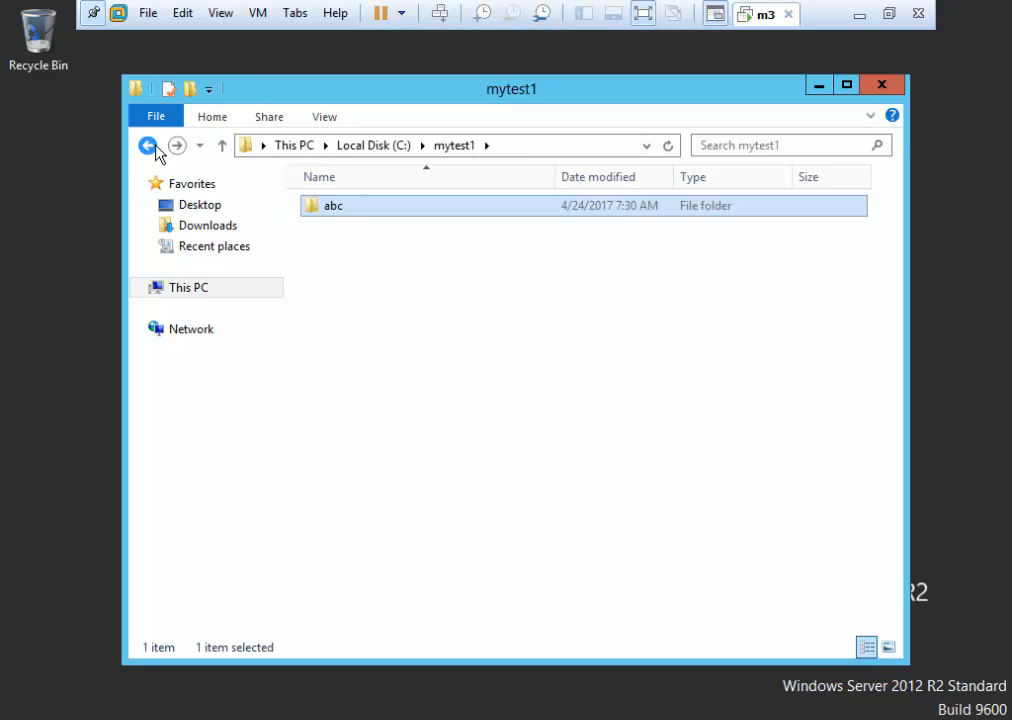
left_click(155, 147)
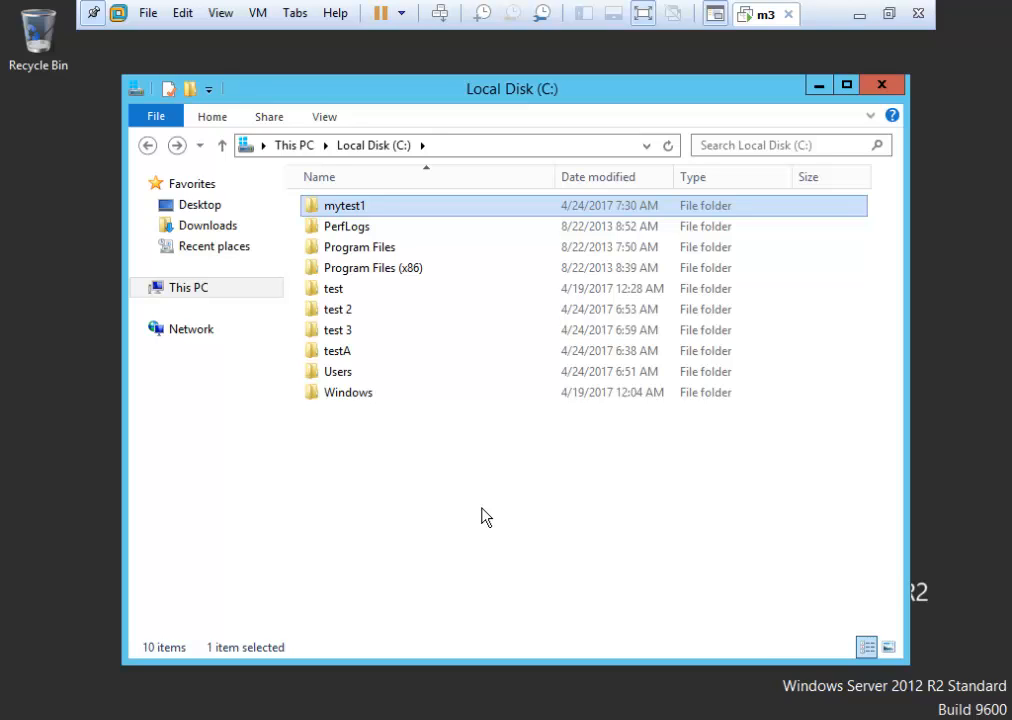
Open mytest1's Properties on the Security tab.
right_click(457, 211)
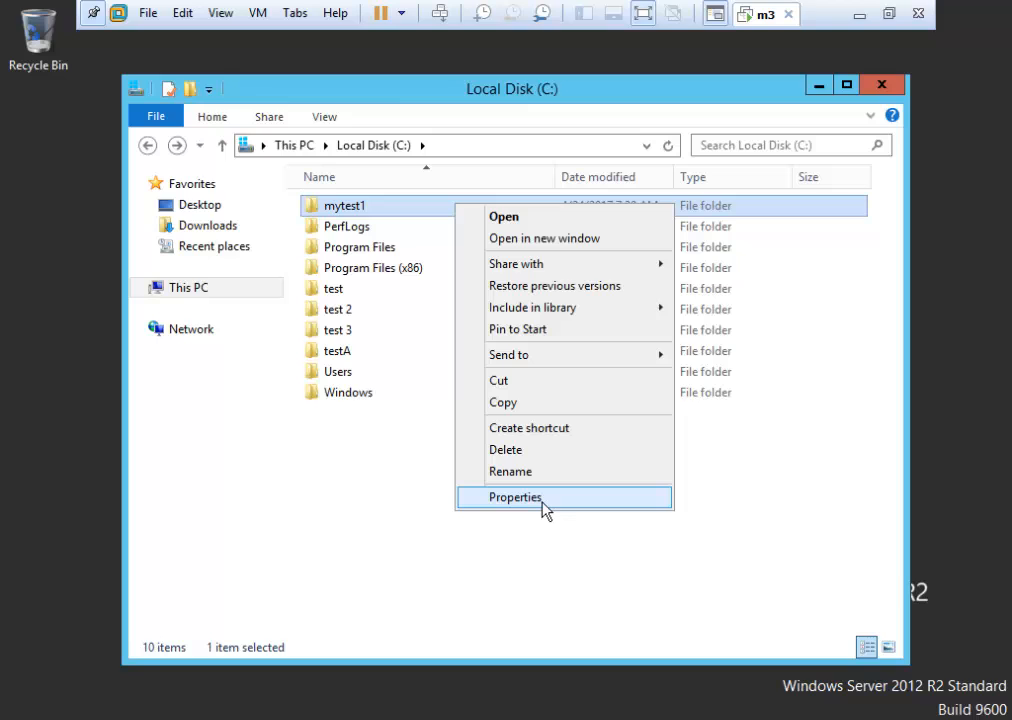
left_click(515, 497)
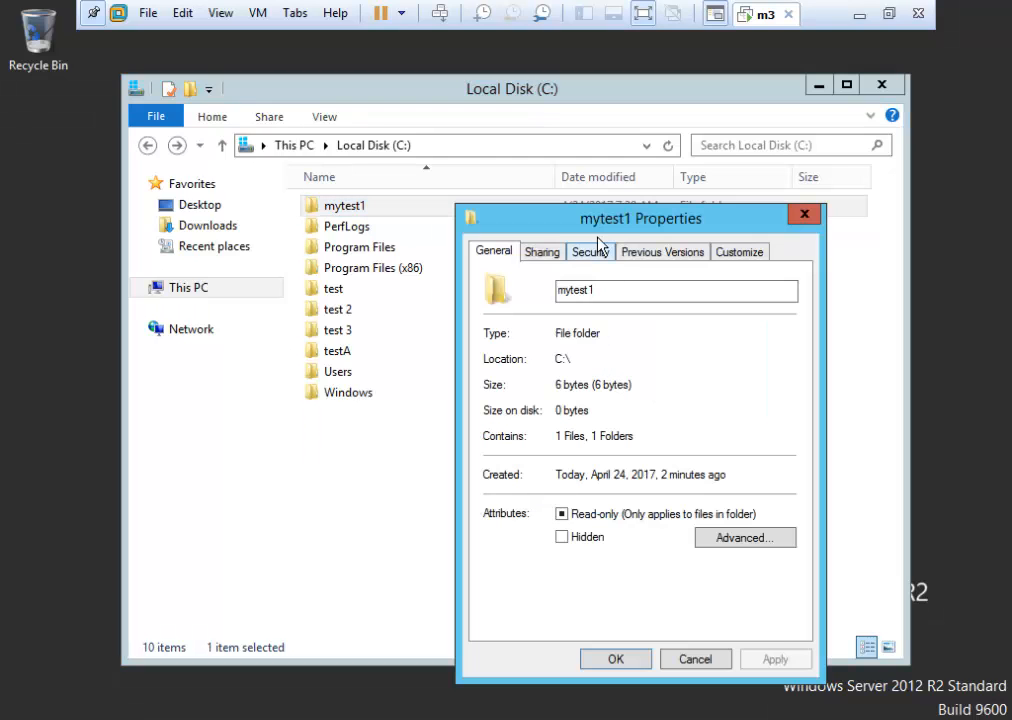
left_click_drag(567, 222, 482, 149)
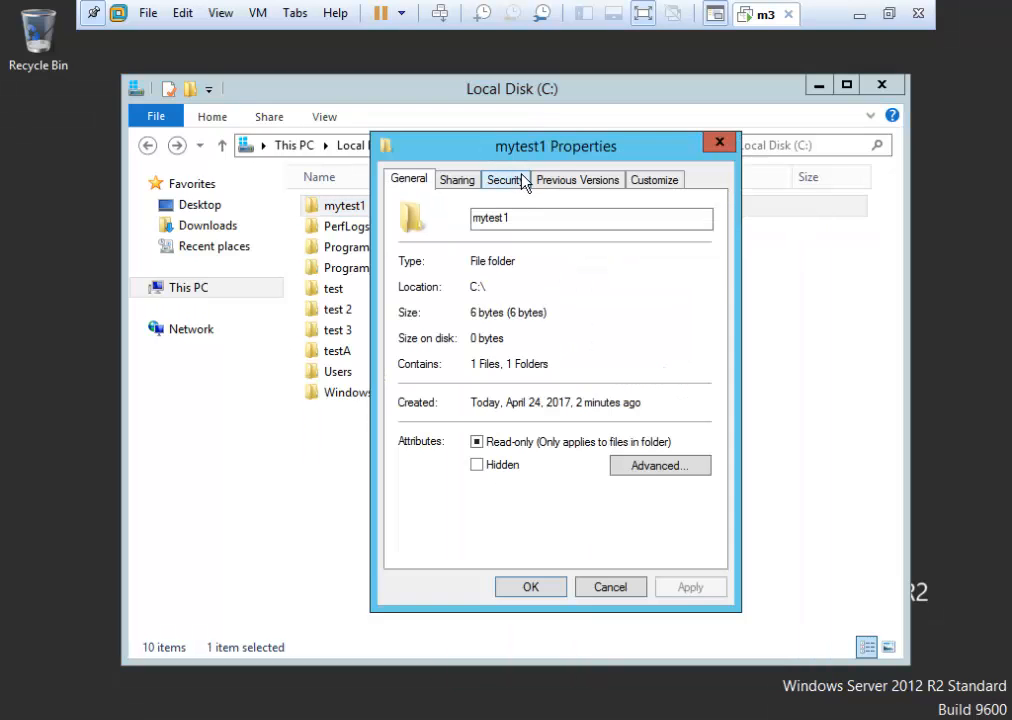
left_click(521, 177)
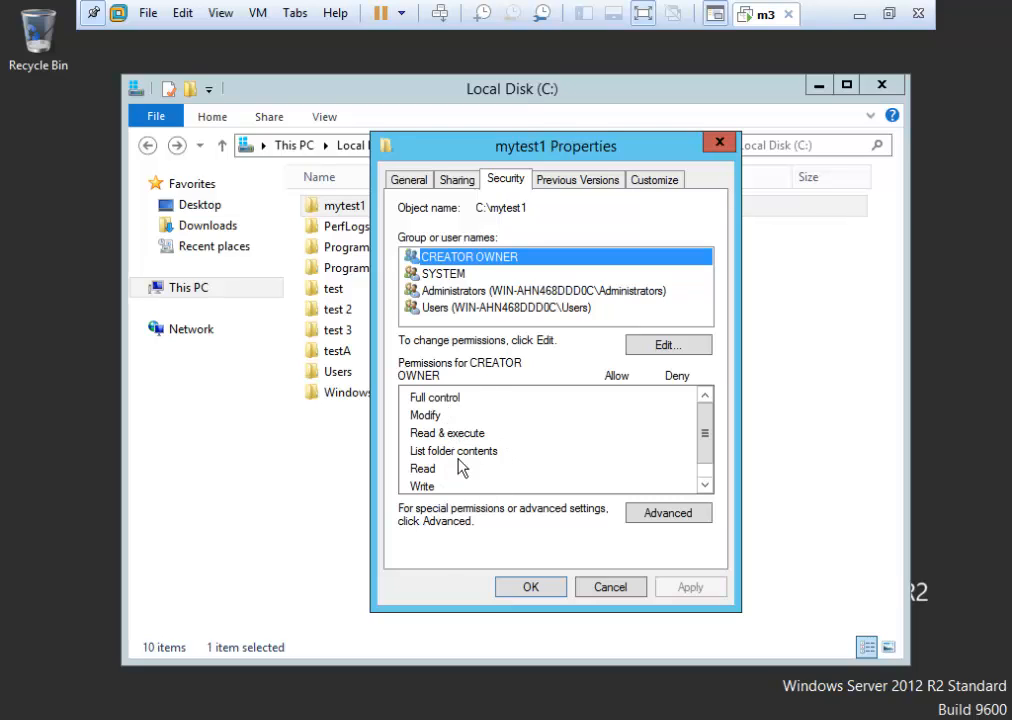
Inspect SYSTEM and Administrators permissions in the permissions editor, then cancel without changes.
left_click(676, 346)
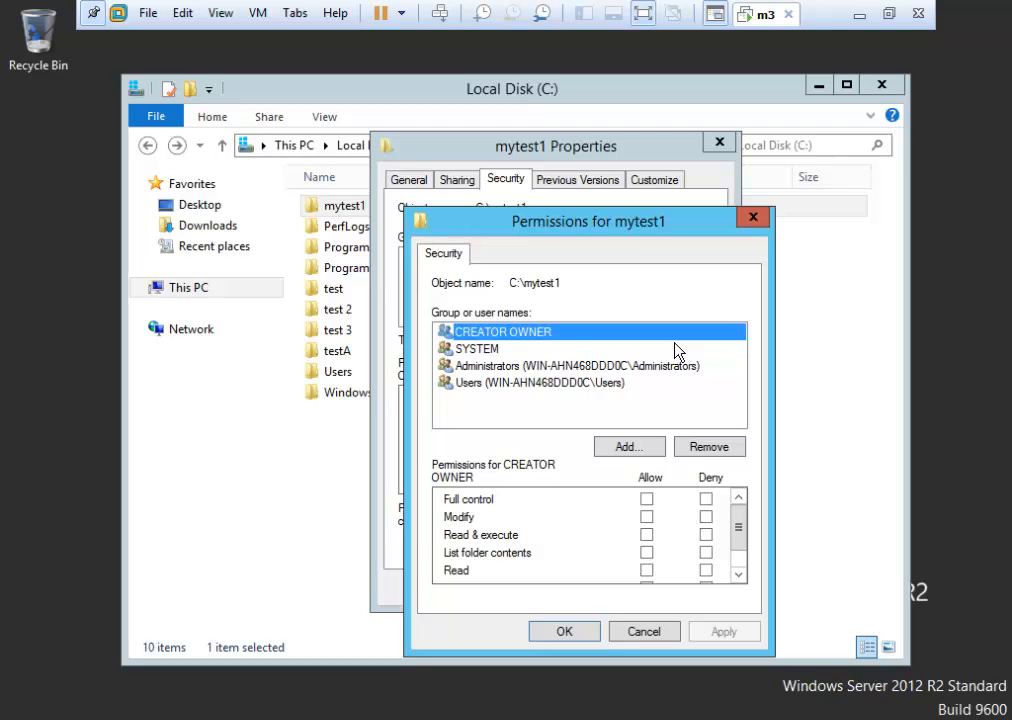
left_click(492, 349)
left_click(499, 366)
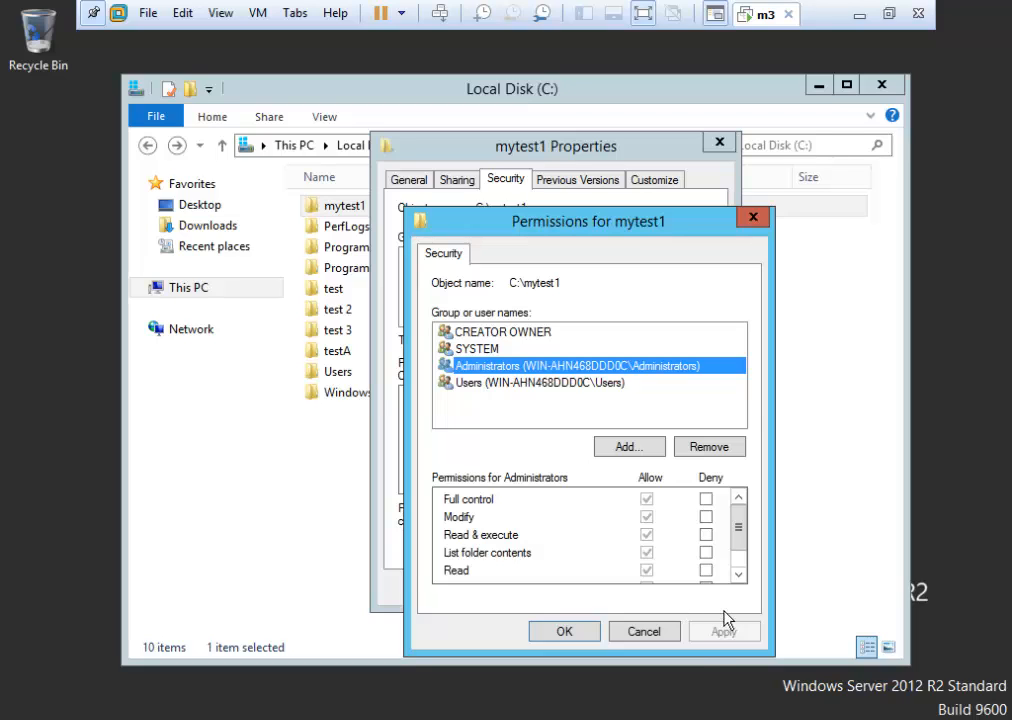
left_click(660, 633)
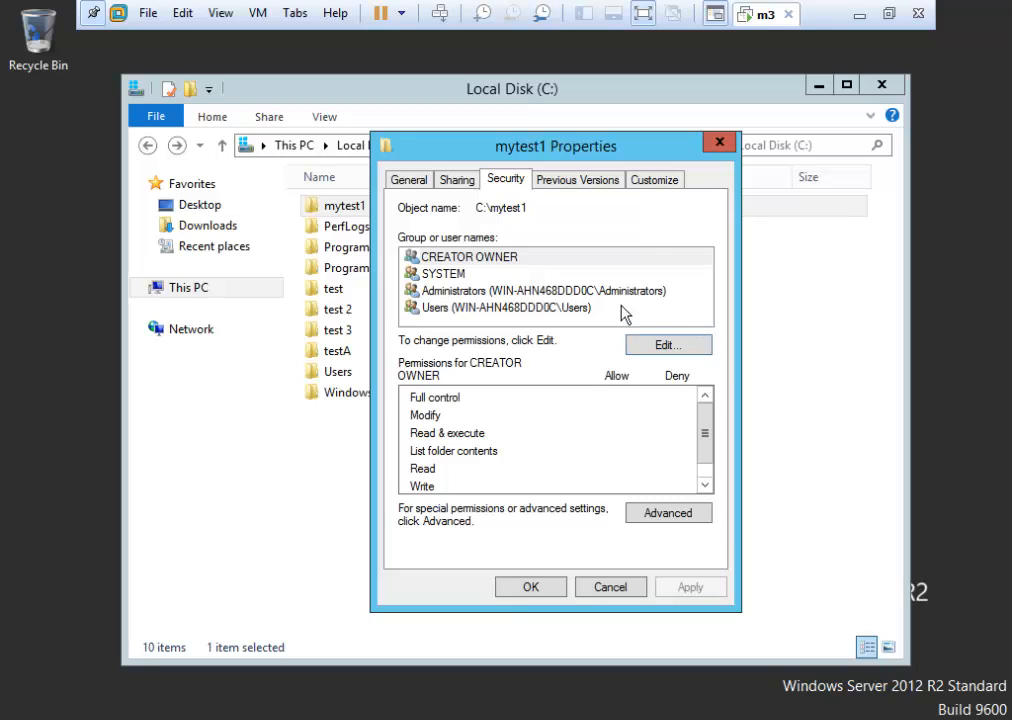
Close and reopen mytest1's Properties to show its Security tab again.
left_click_drag(669, 160, 709, 162)
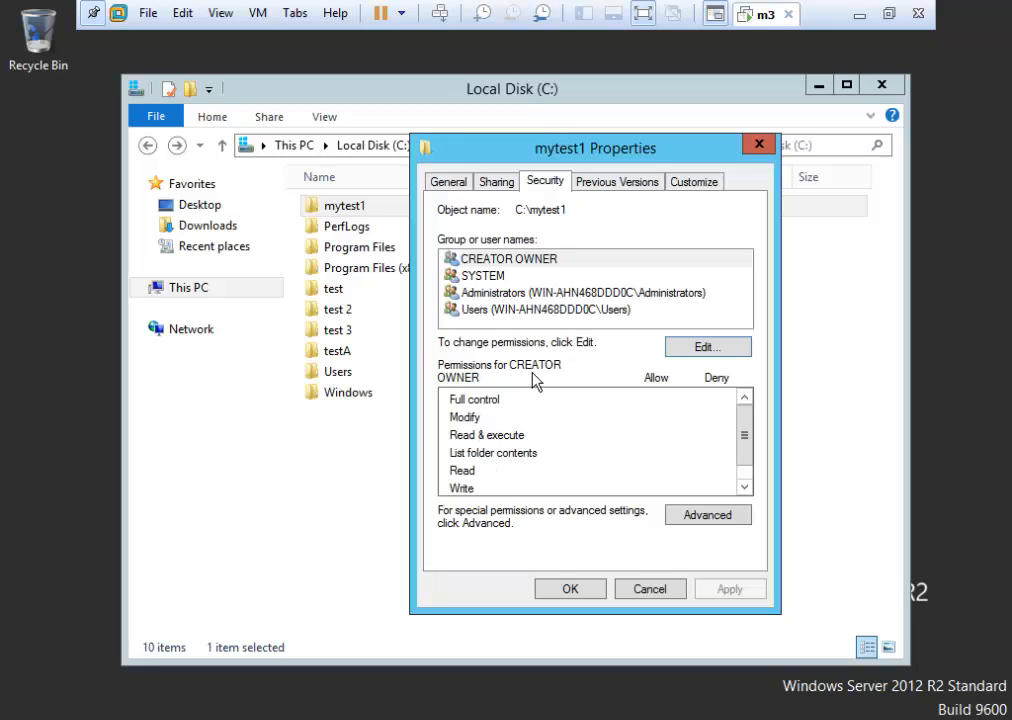
left_click(648, 589)
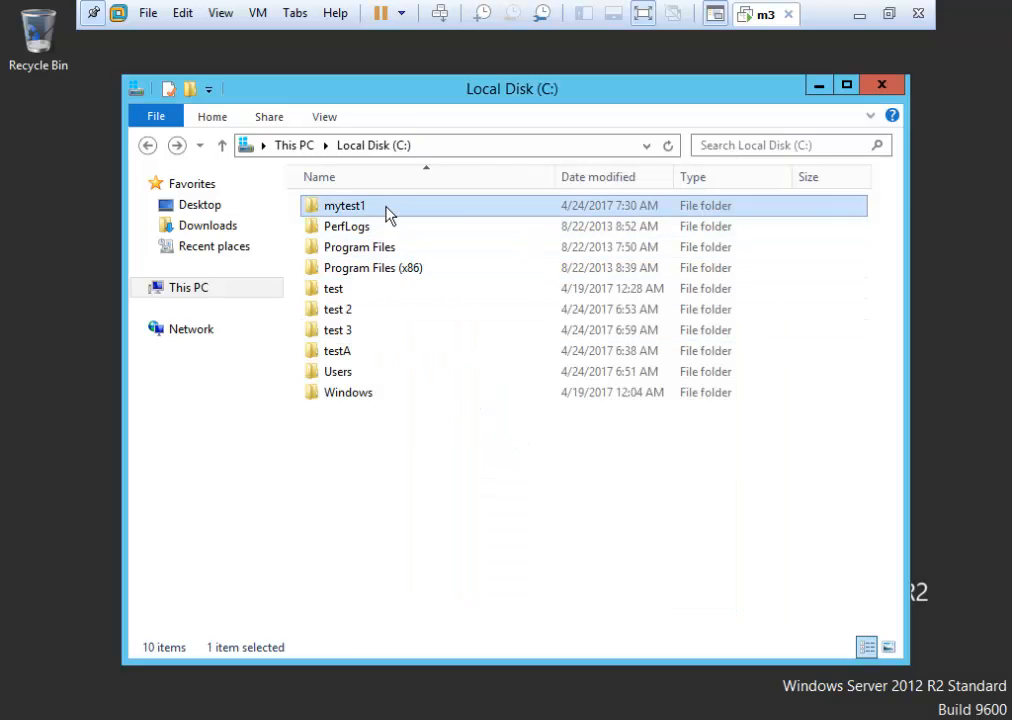
right_click(388, 216)
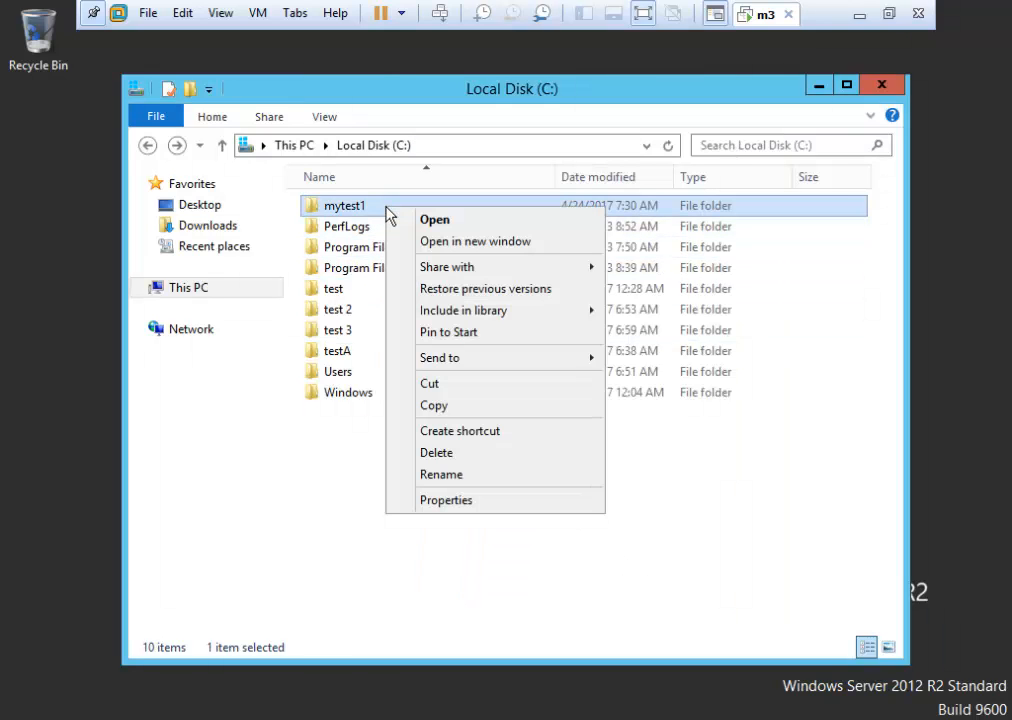
left_click(470, 500)
left_click(537, 256)
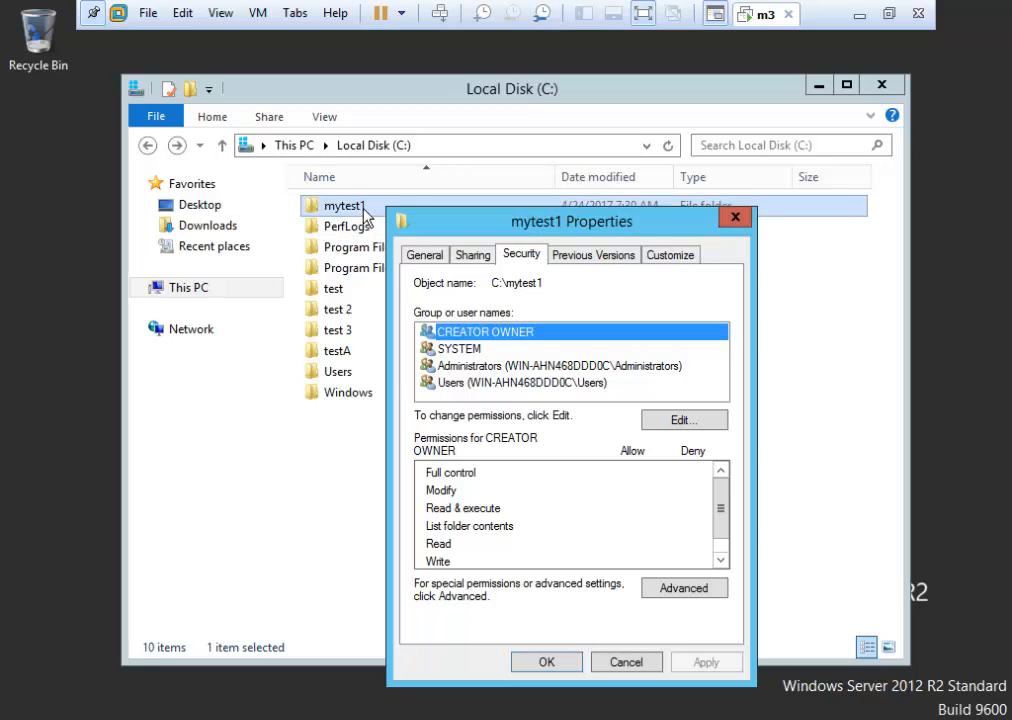
Look at mytest1's Advanced Sharing permissions, then cancel everything so the folder stays unshared.
left_click(470, 257)
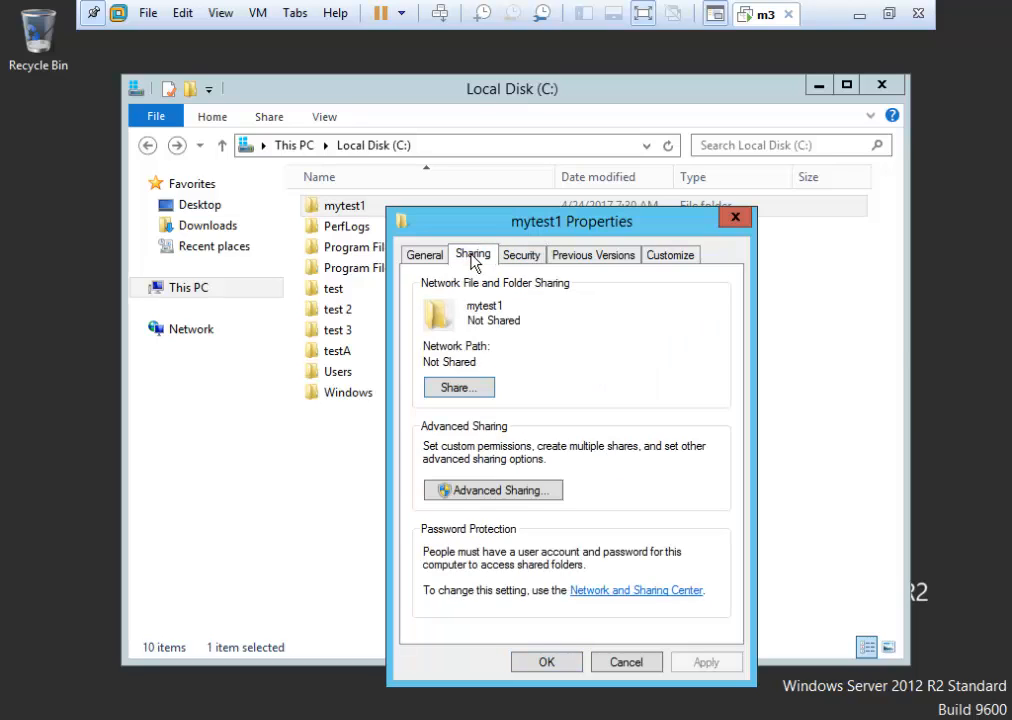
left_click(522, 490)
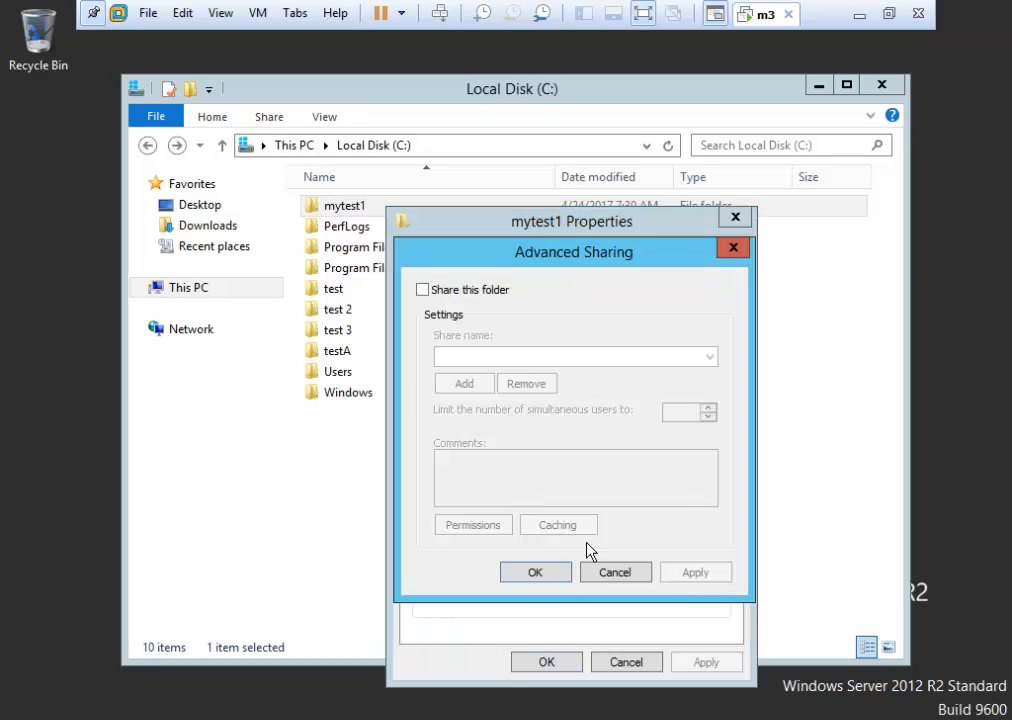
left_click(422, 289)
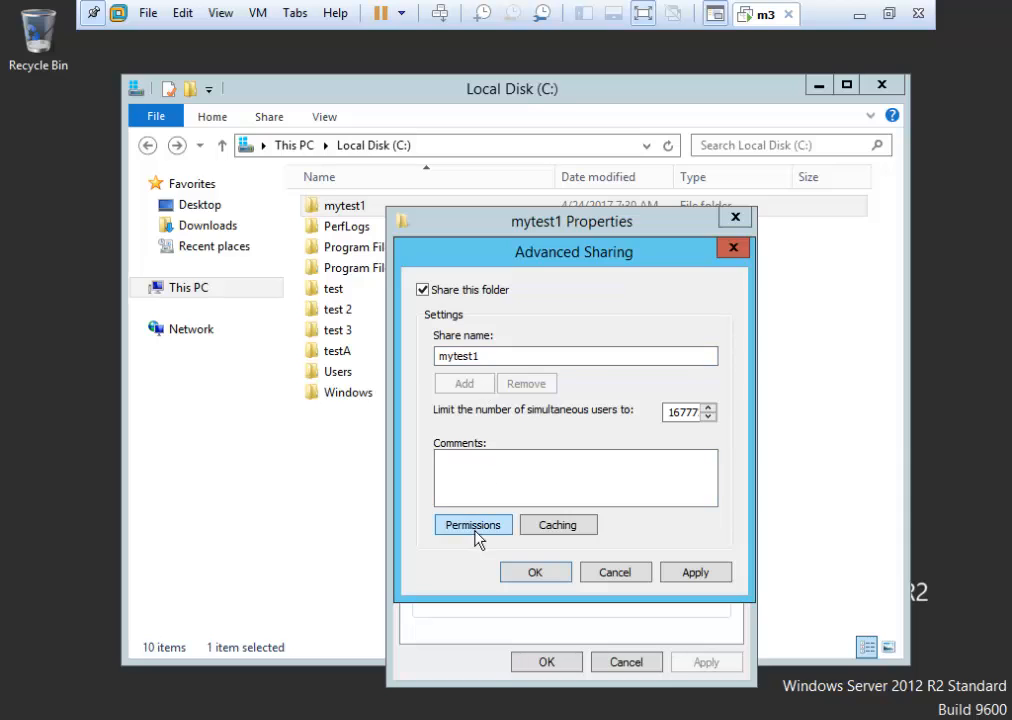
left_click(473, 525)
left_click_drag(605, 287, 549, 190)
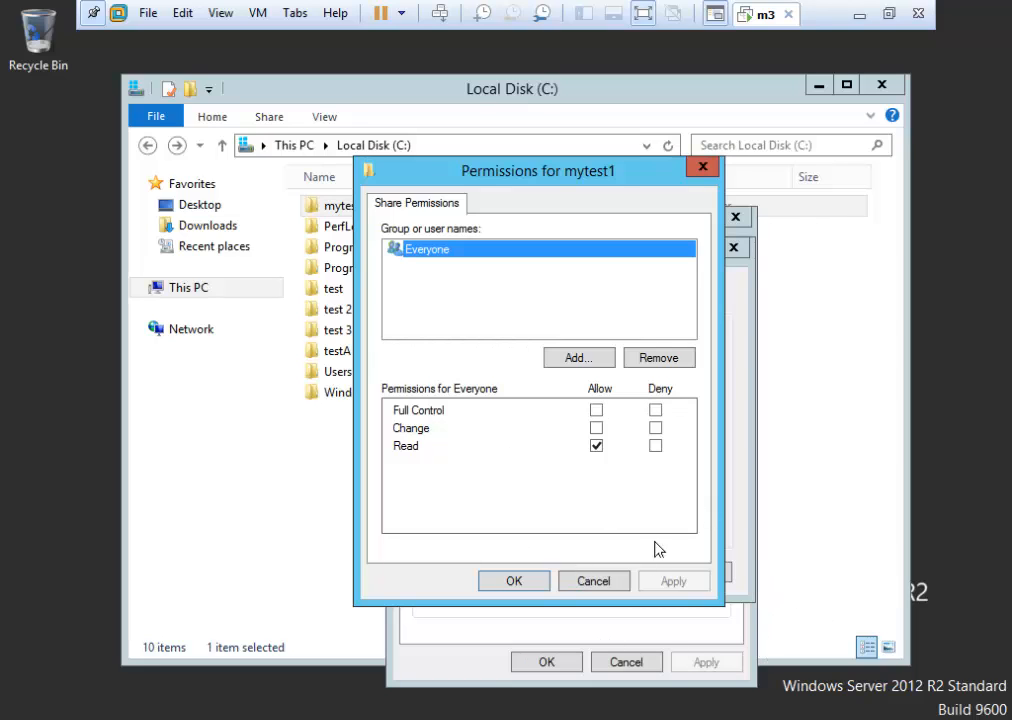
left_click(603, 586)
left_click(617, 573)
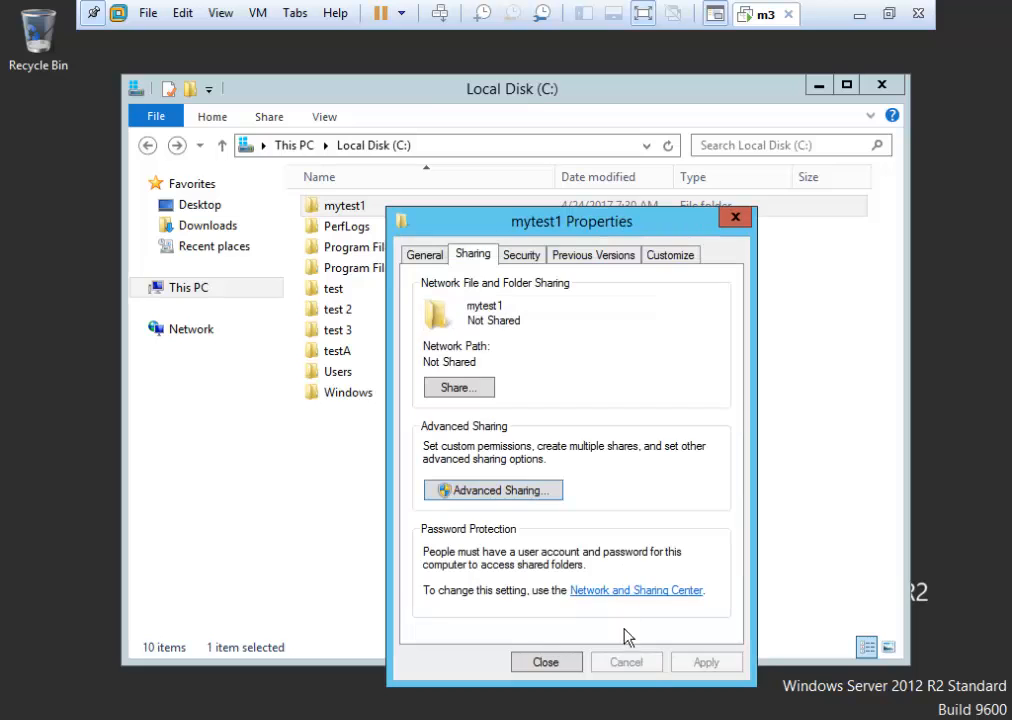
left_click(546, 662)
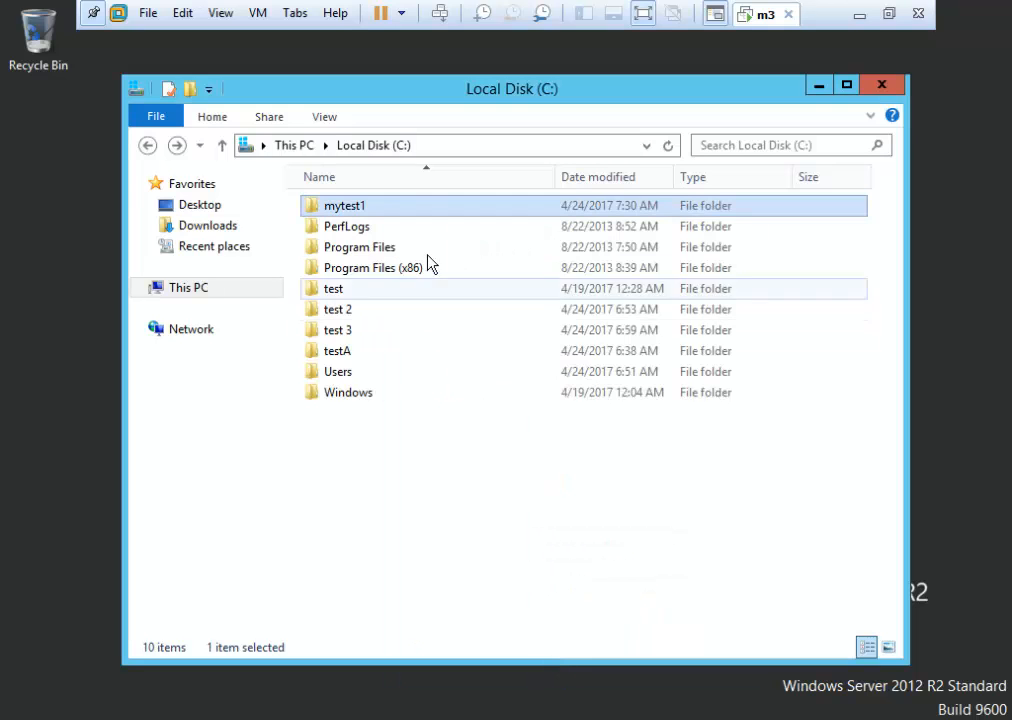
right_click(422, 208)
left_click(497, 497)
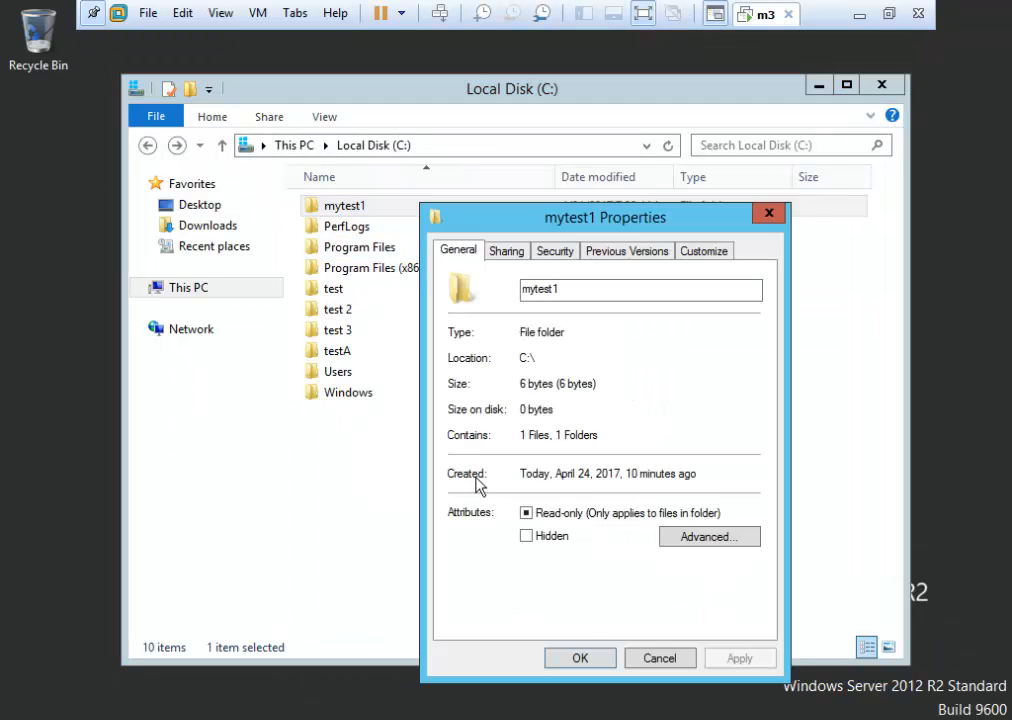
left_click(556, 252)
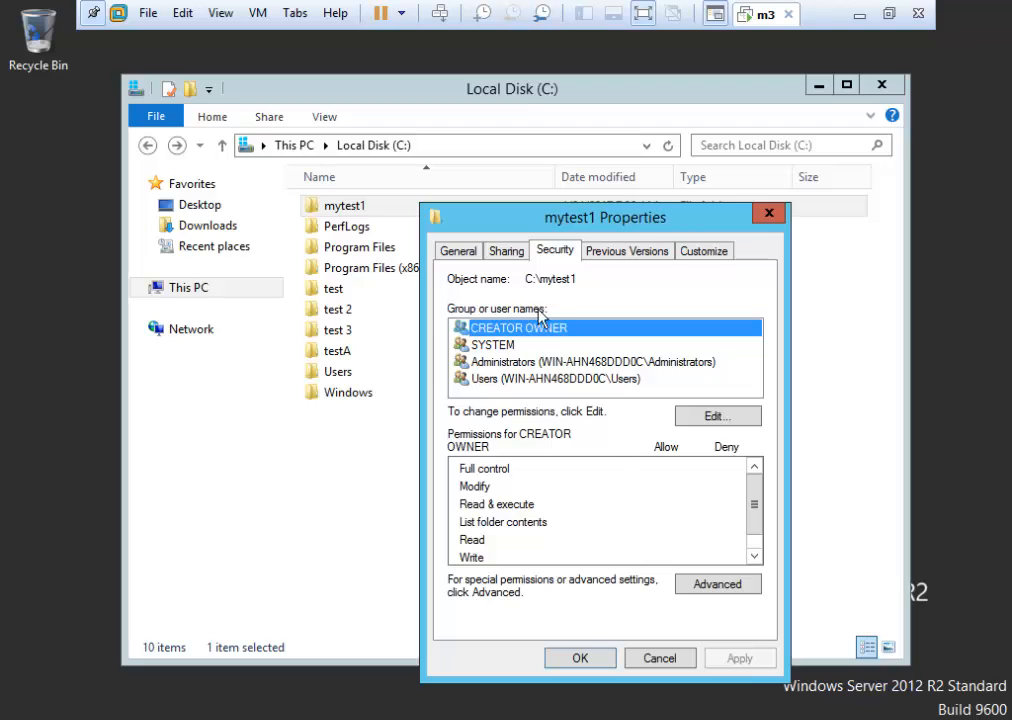
left_click(505, 251)
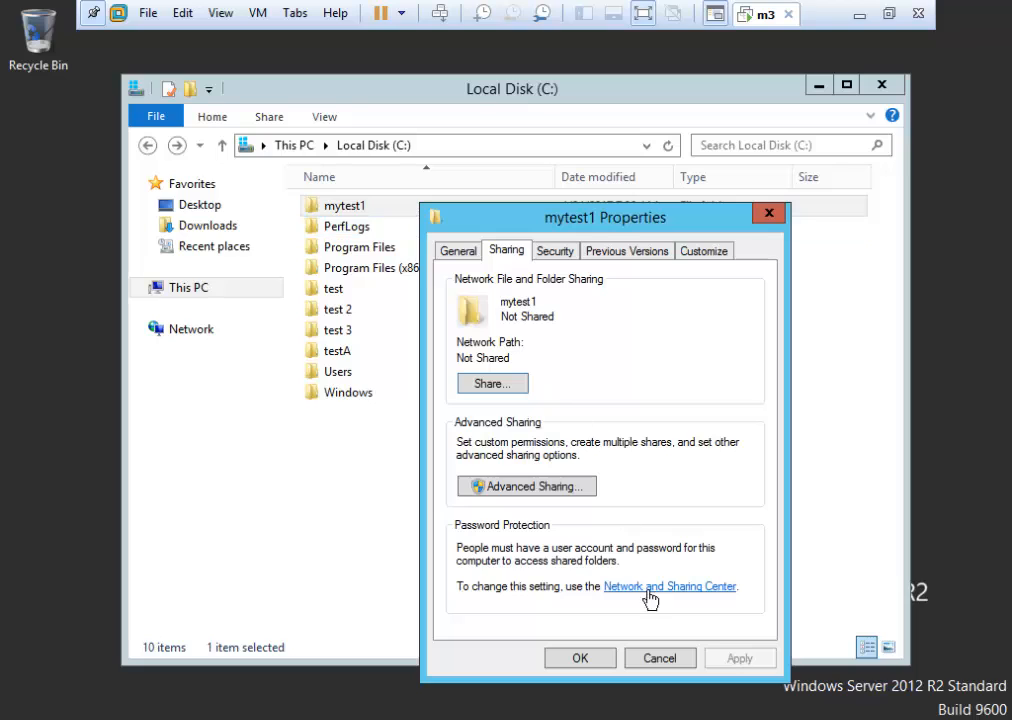
left_click(555, 251)
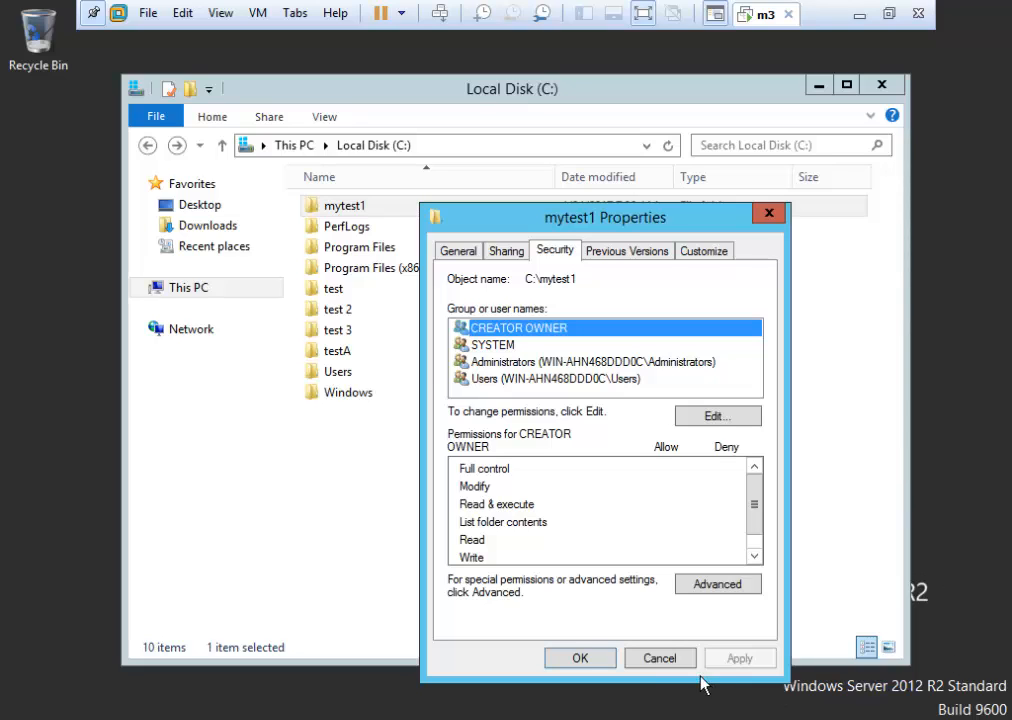
left_click(659, 658)
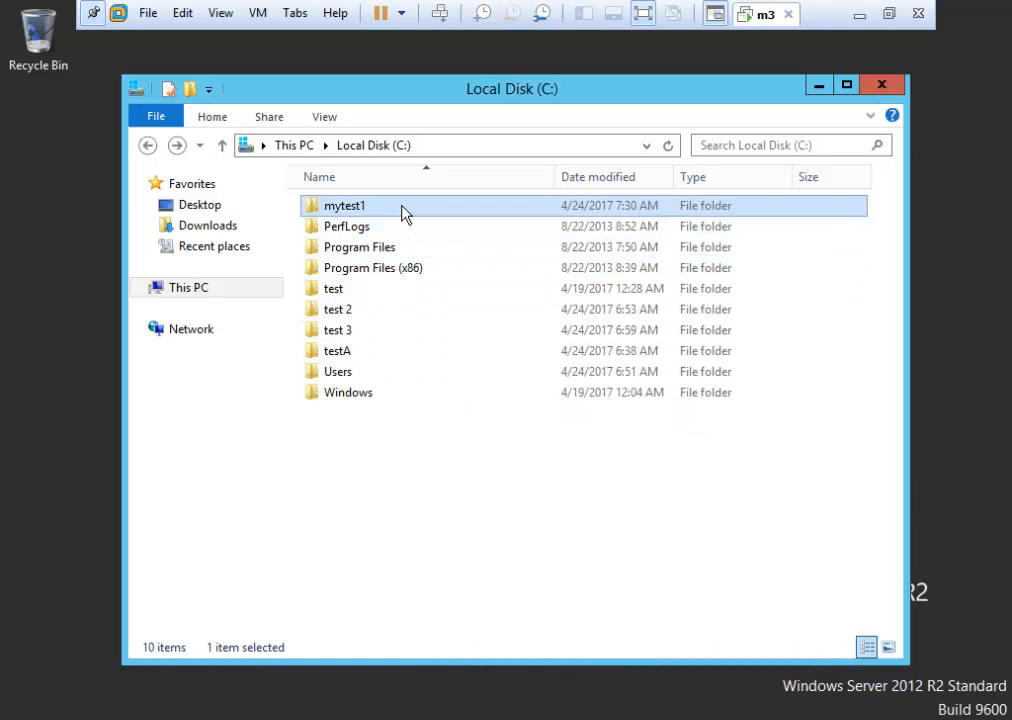
mouse_move(404, 214)
mouse_move(412, 212)
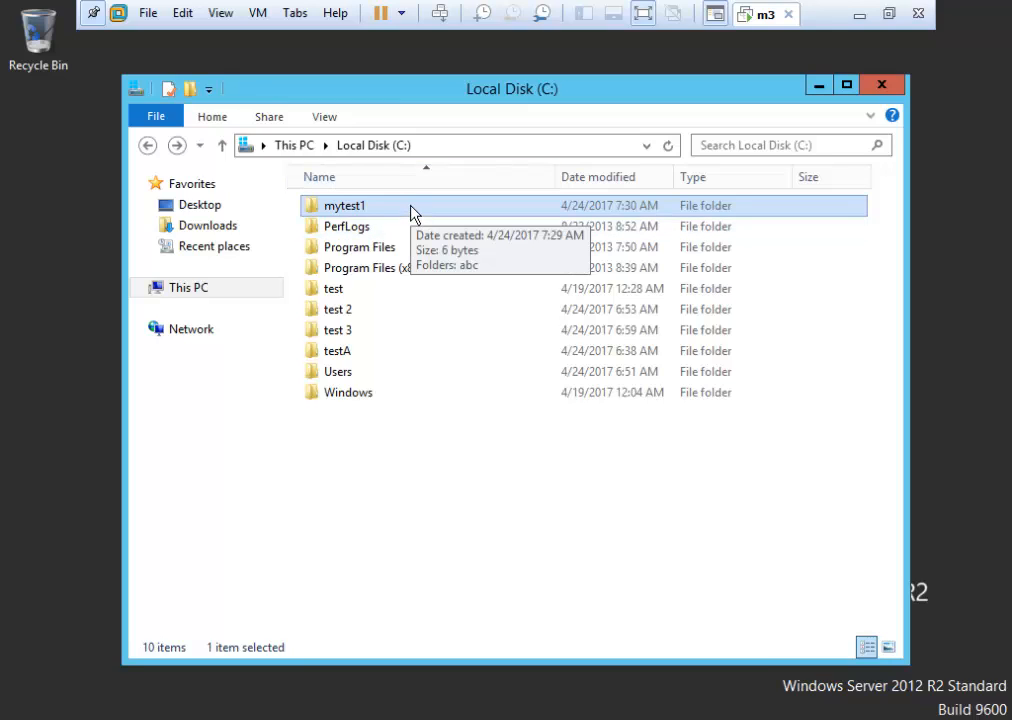
left_click(20, 717)
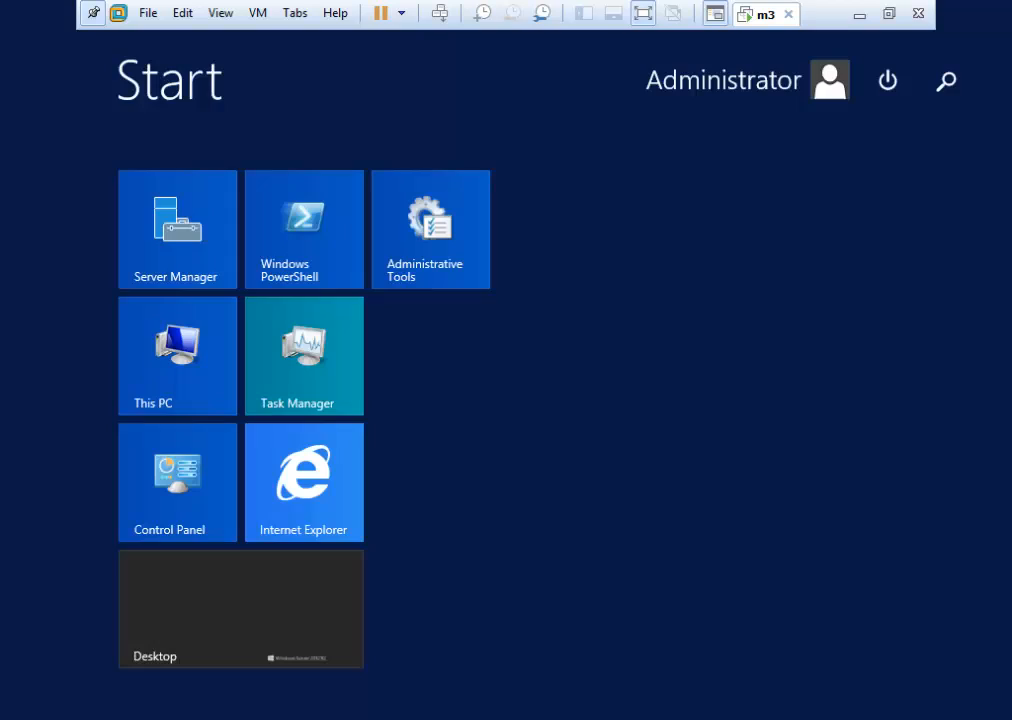
right_click(184, 369)
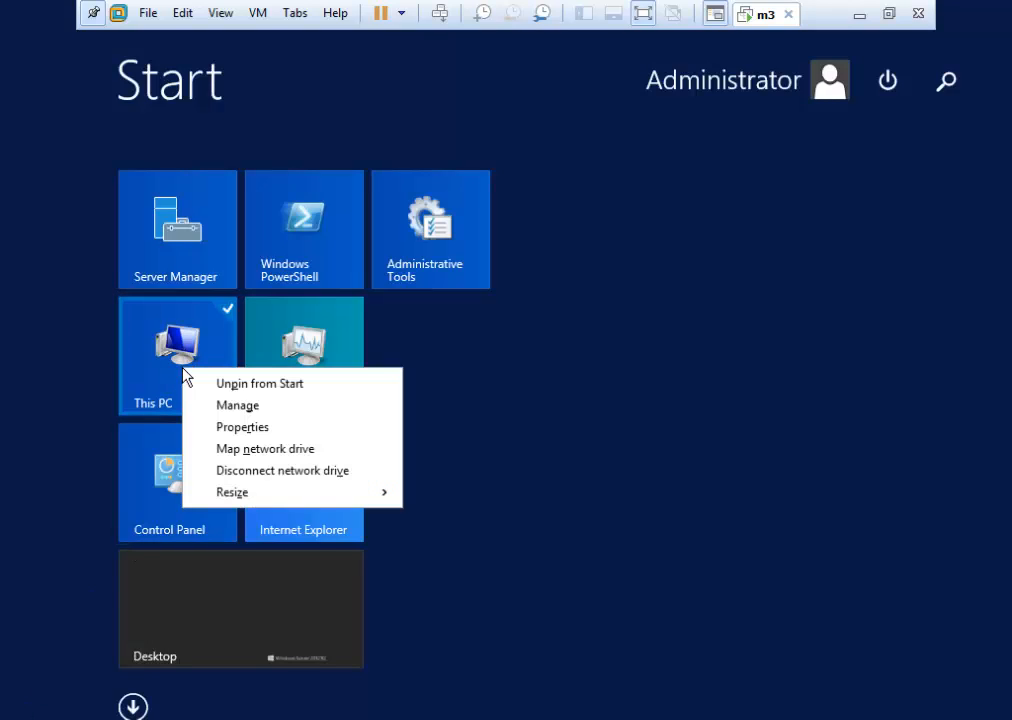
left_click(271, 410)
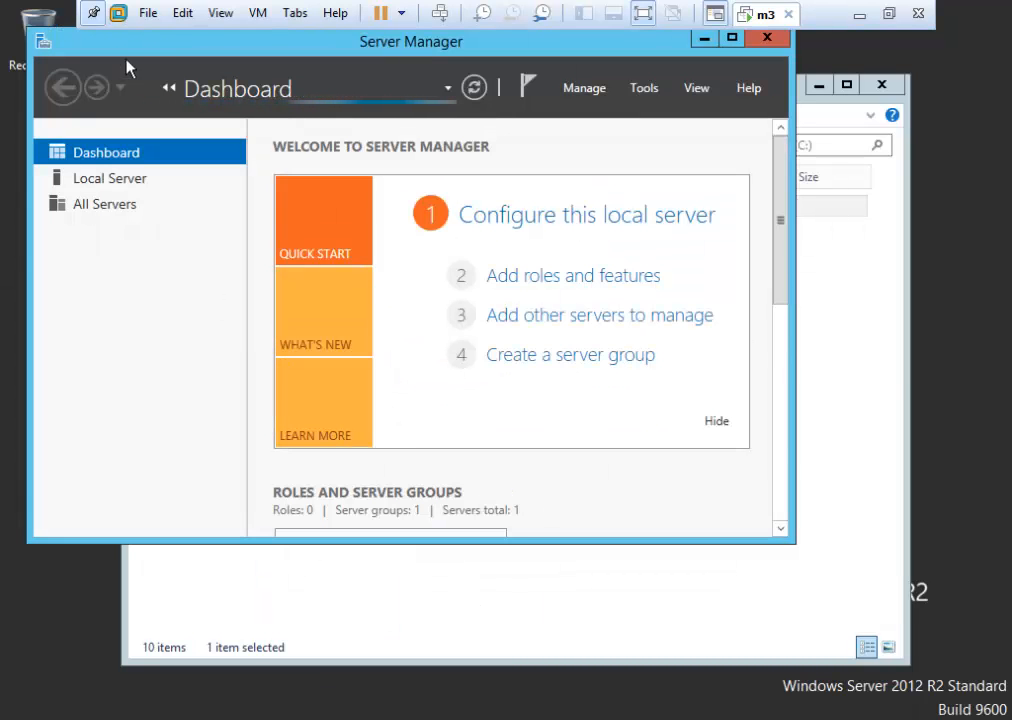
left_click_drag(150, 45, 293, 199)
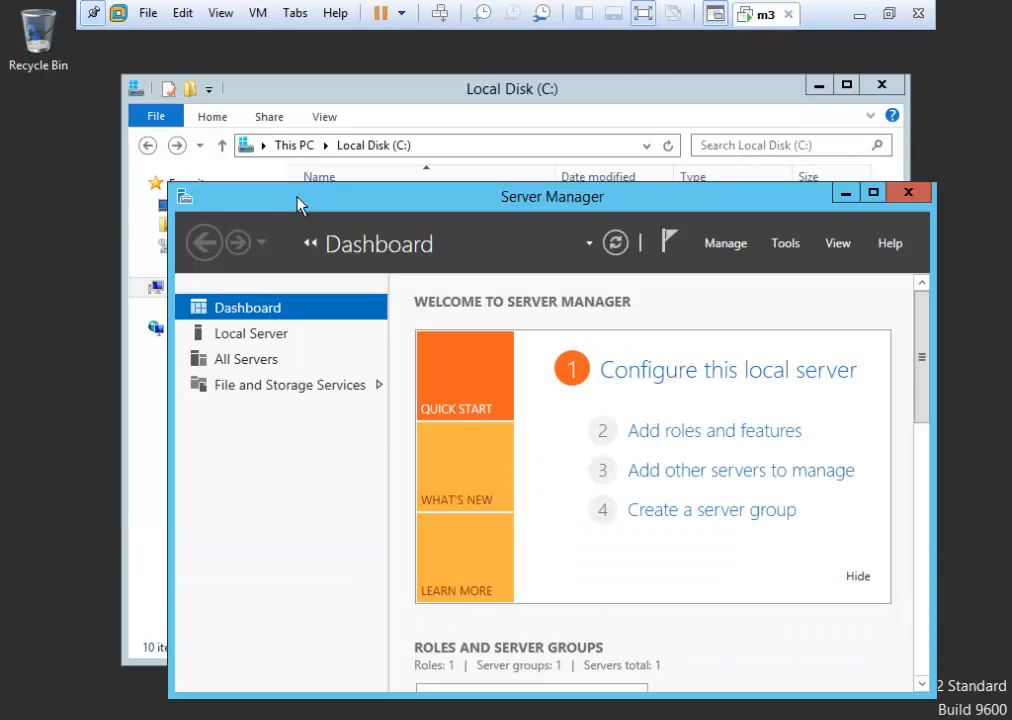
left_click(924, 197)
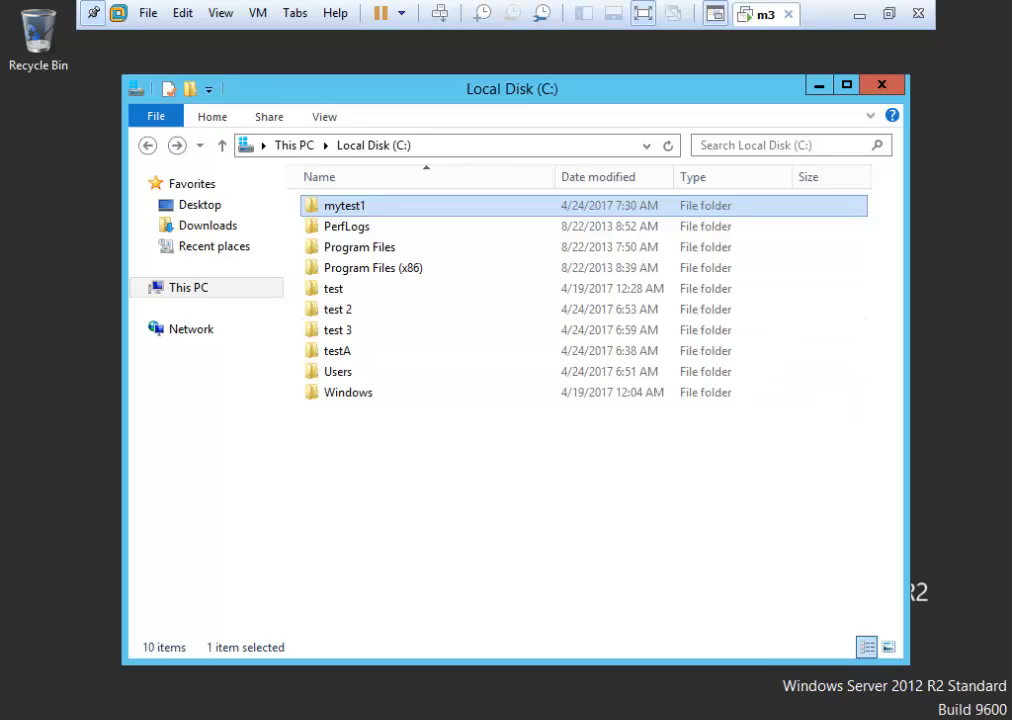
Launch compmgmt.msc from Run and open Local Users and Groups > Users.
key("super+r")
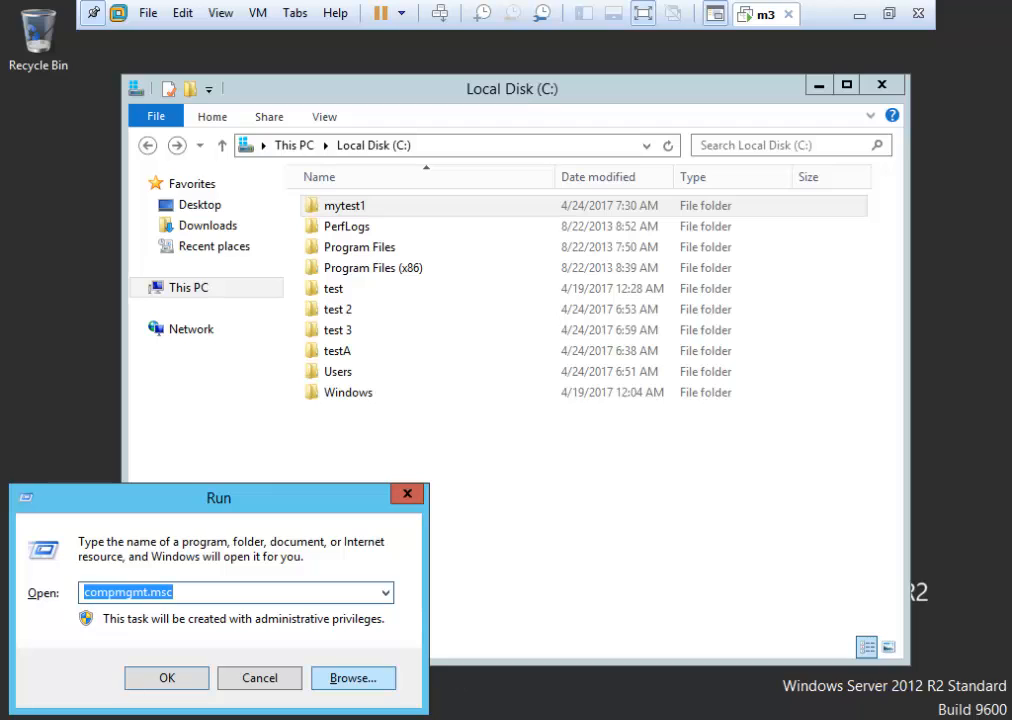
type("comp")
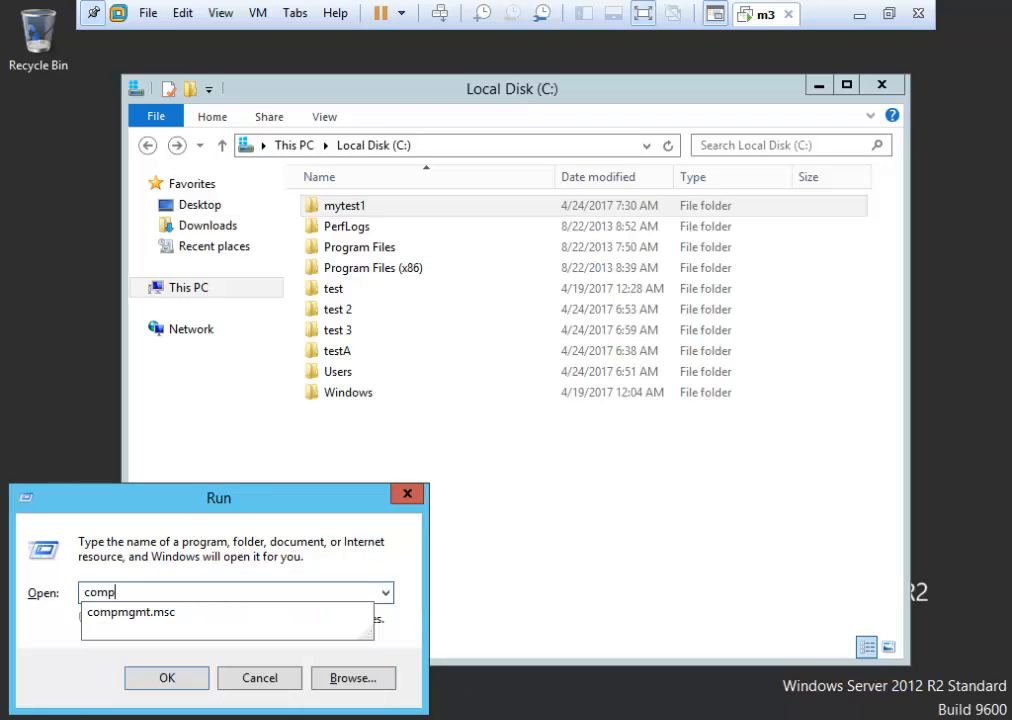
key("Down")
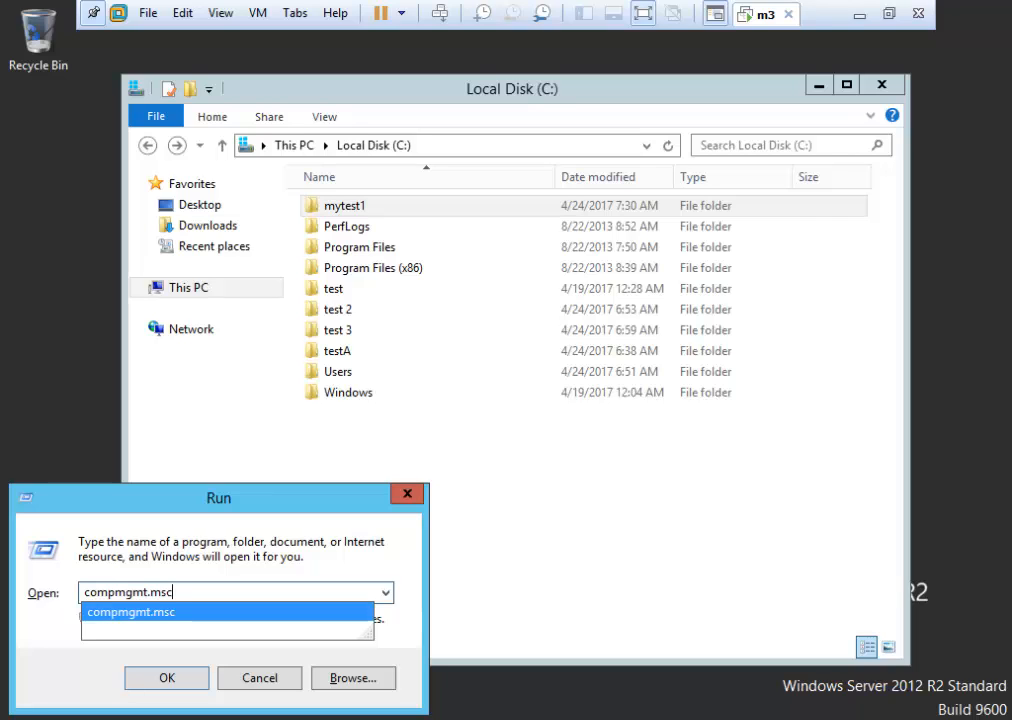
key("Return")
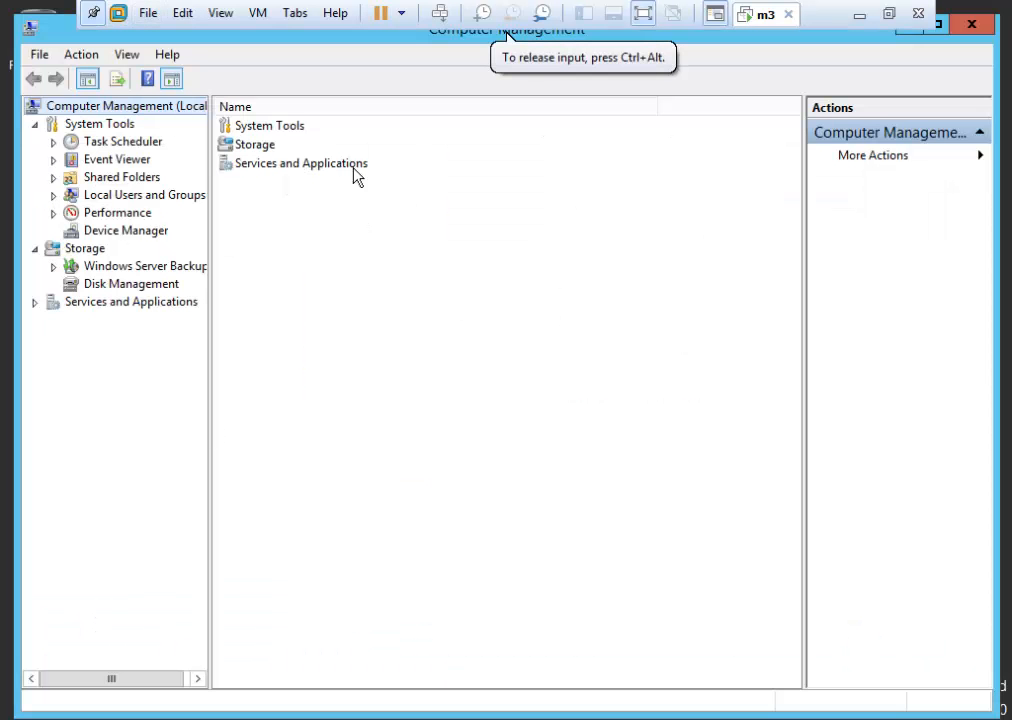
left_click_drag(106, 36, 266, 104)
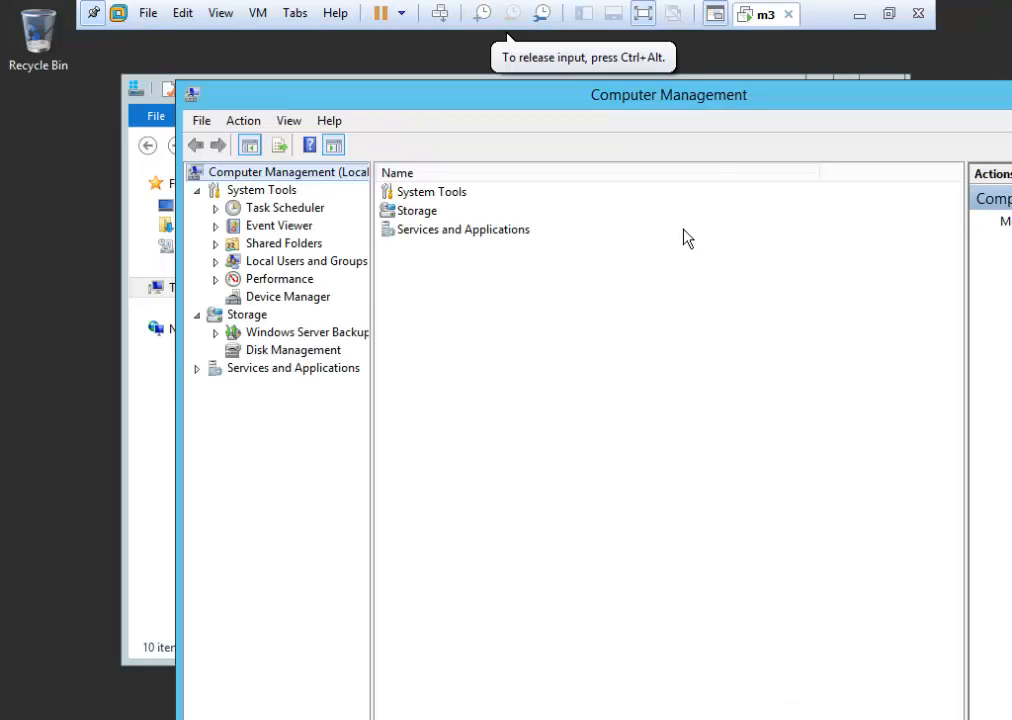
left_click_drag(682, 106, 601, 113)
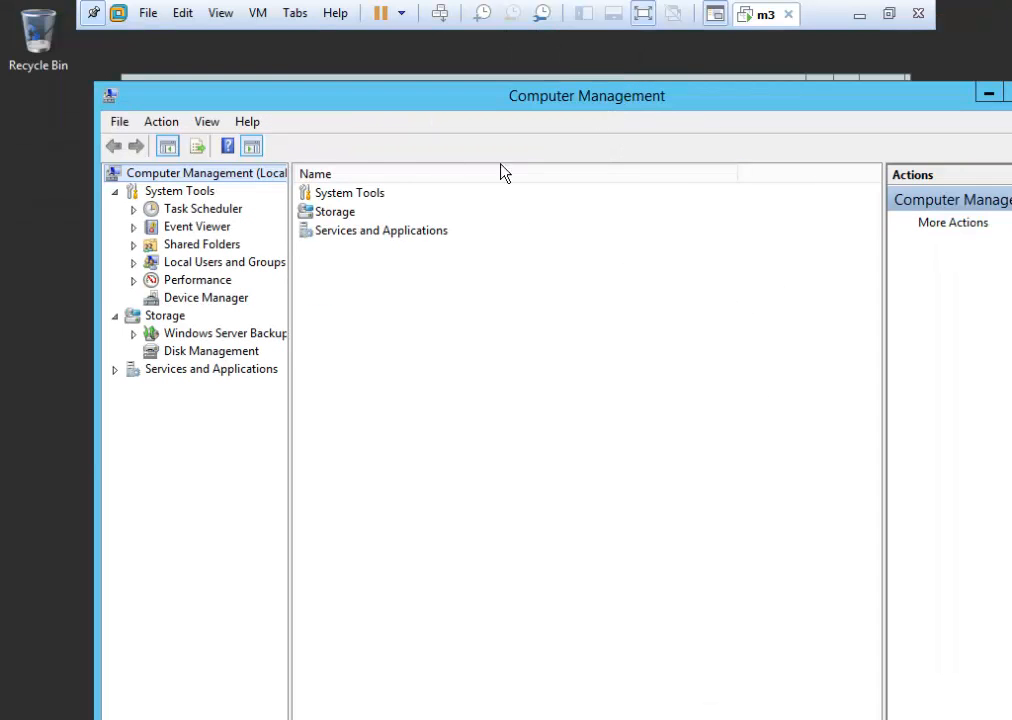
left_click(222, 265)
double_click(222, 265)
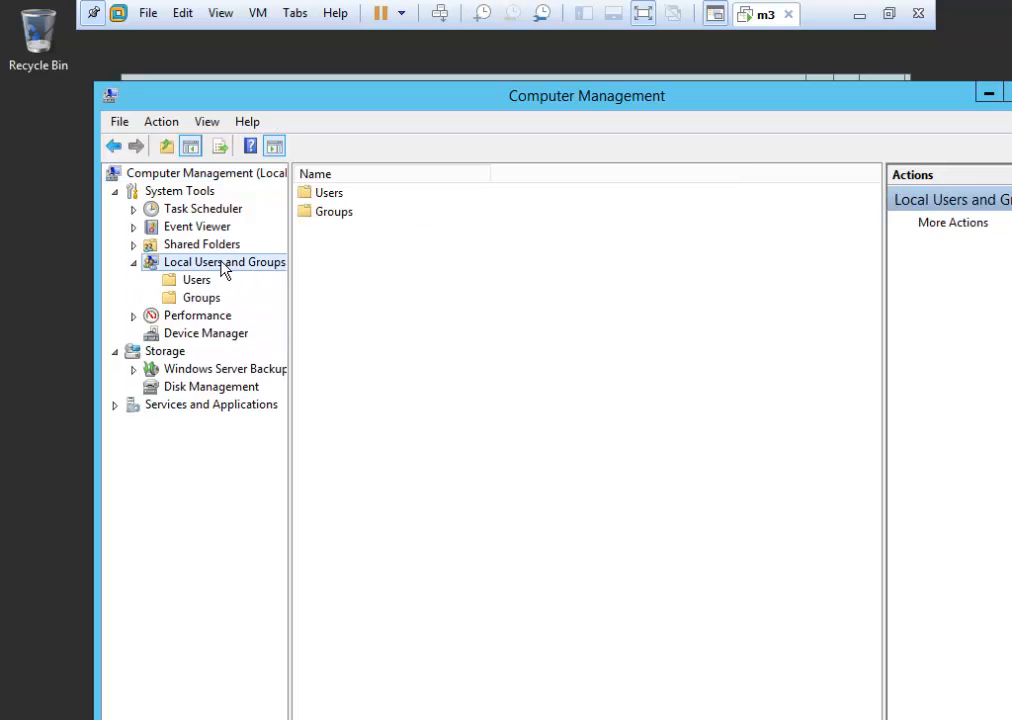
double_click(328, 194)
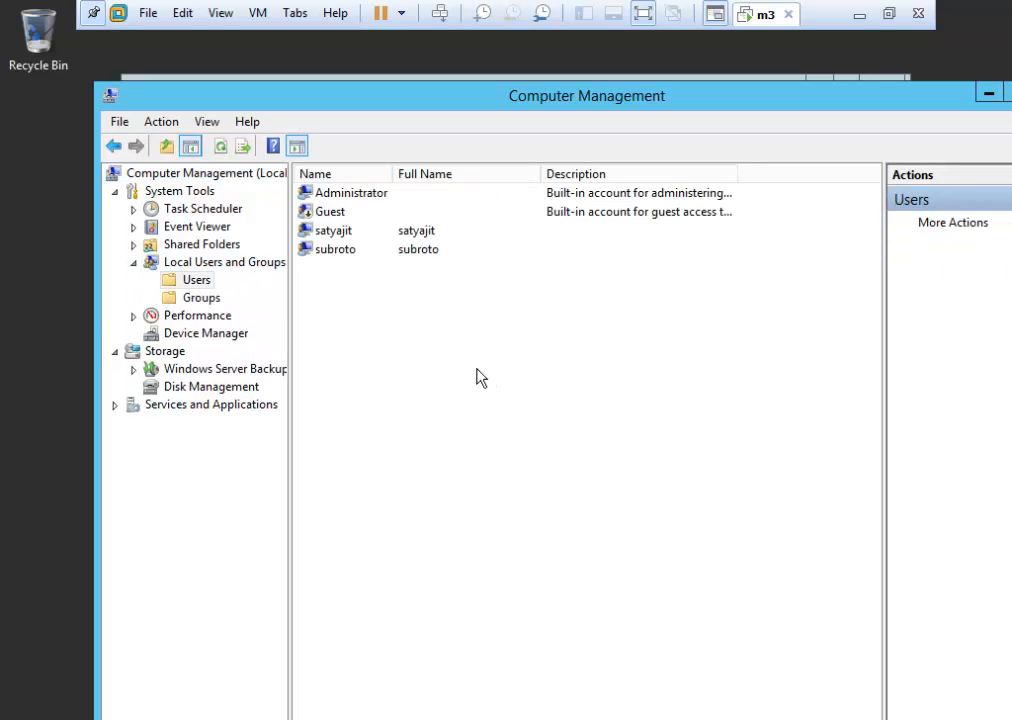
Create a new local user with a password, unchecking 'must change password at next logon'.
right_click(379, 332)
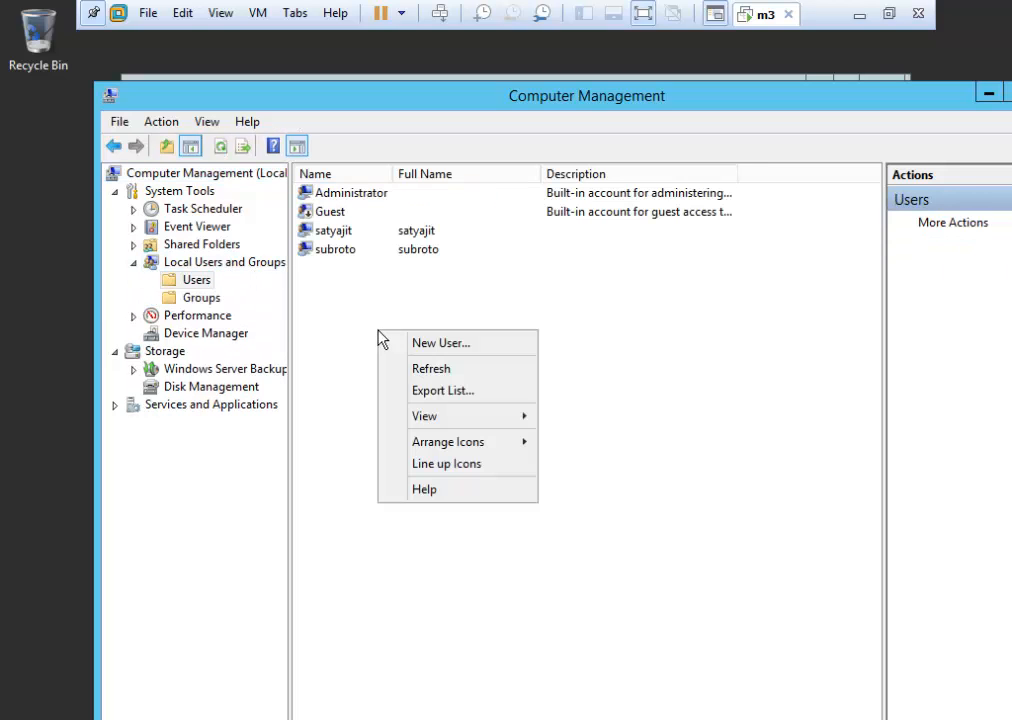
left_click(481, 343)
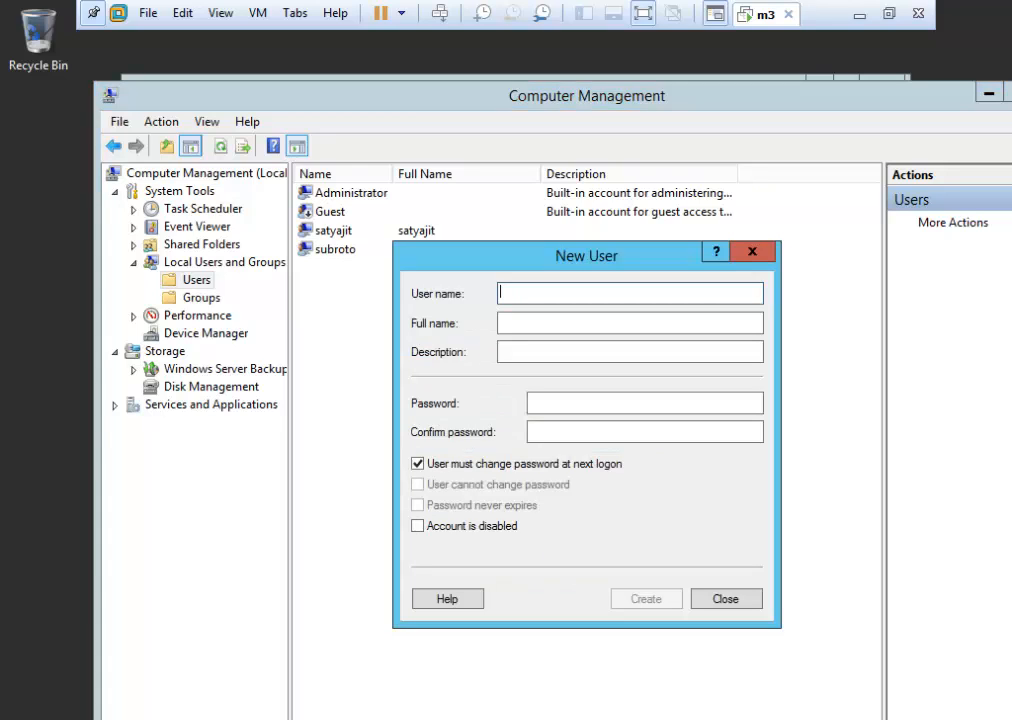
type("pritam")
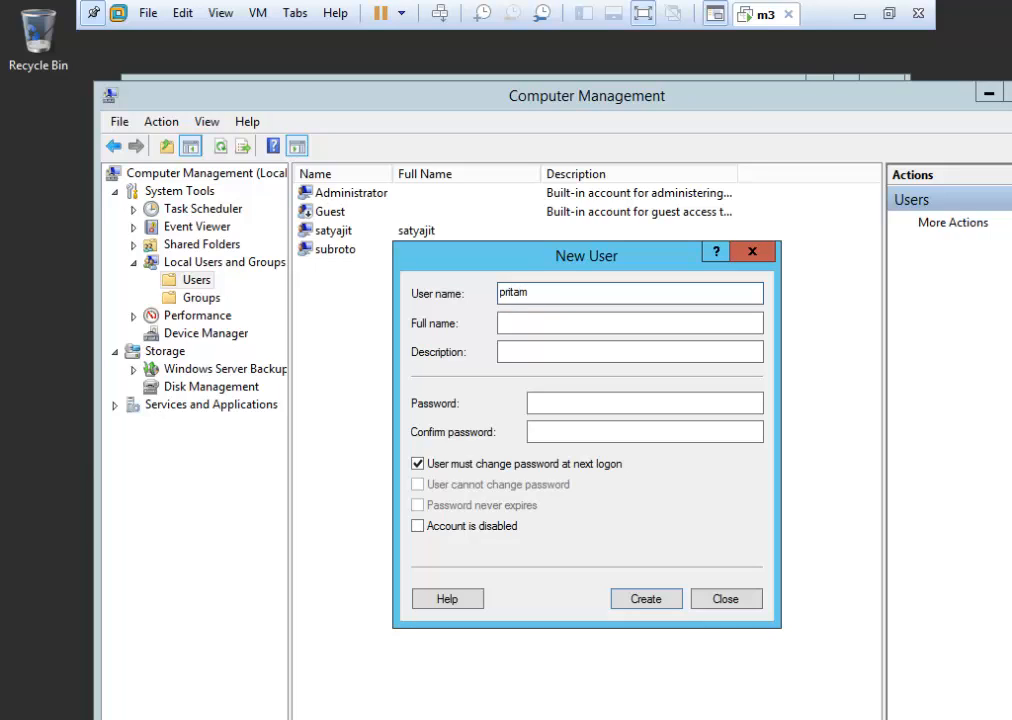
left_click(557, 403)
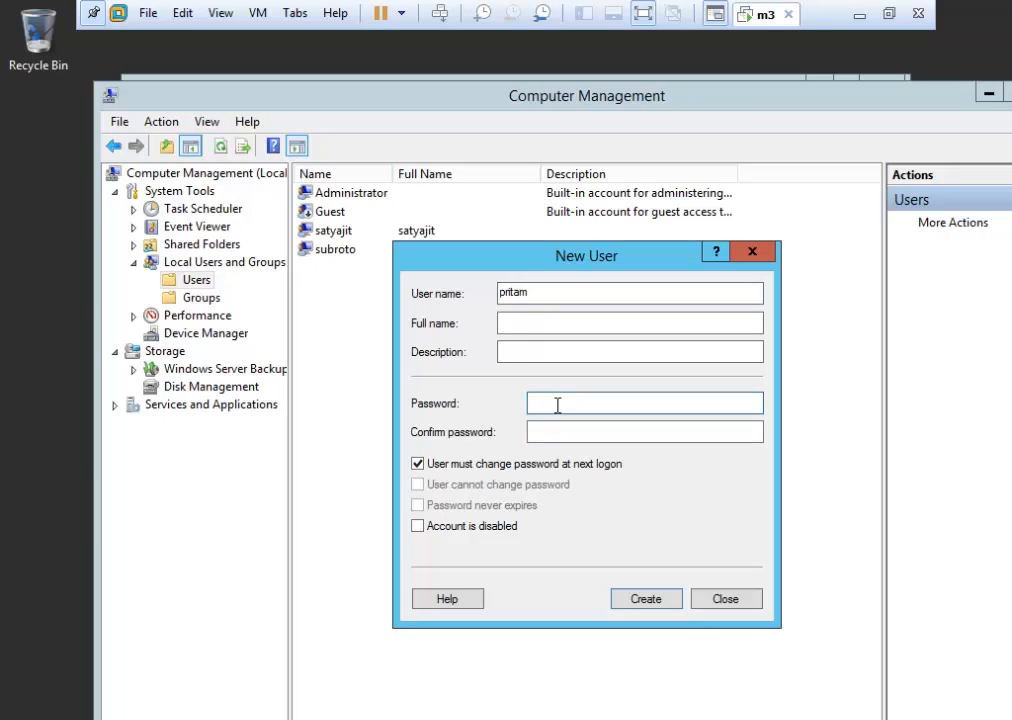
type("12345678")
key("Tab")
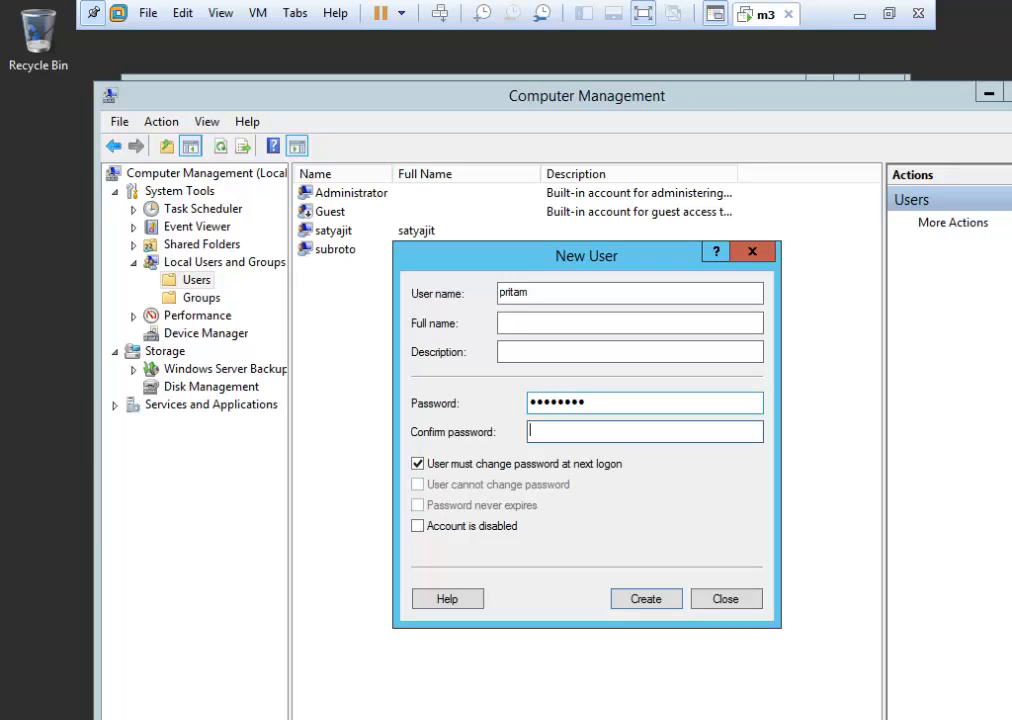
type("12345678")
left_click(417, 464)
left_click(648, 597)
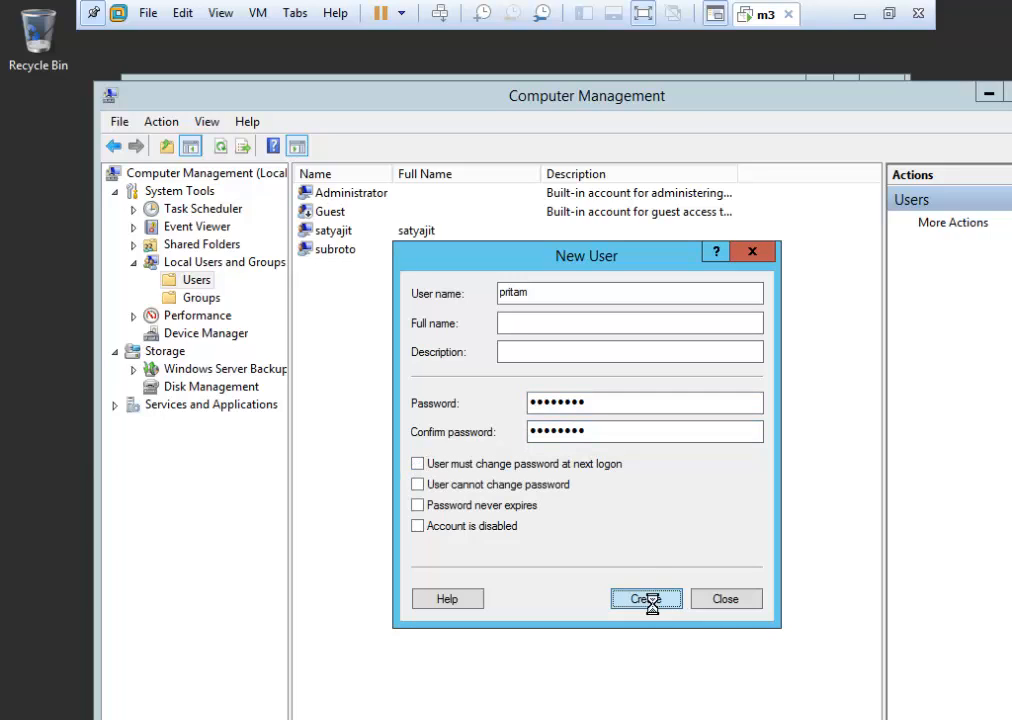
left_click(739, 603)
left_click(333, 236)
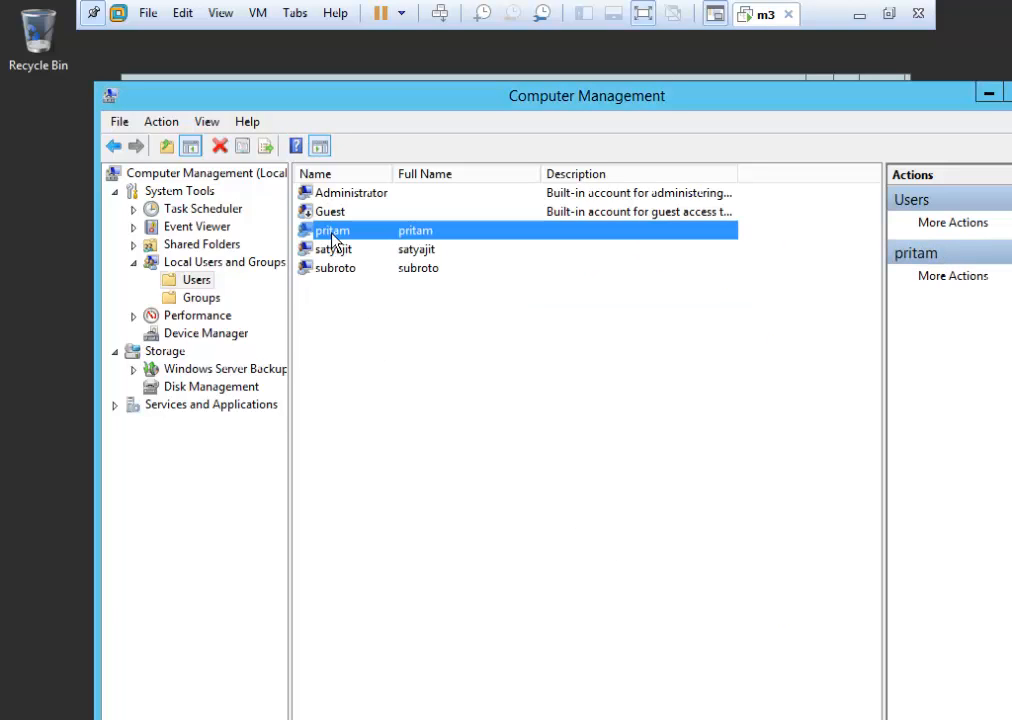
left_click(332, 300)
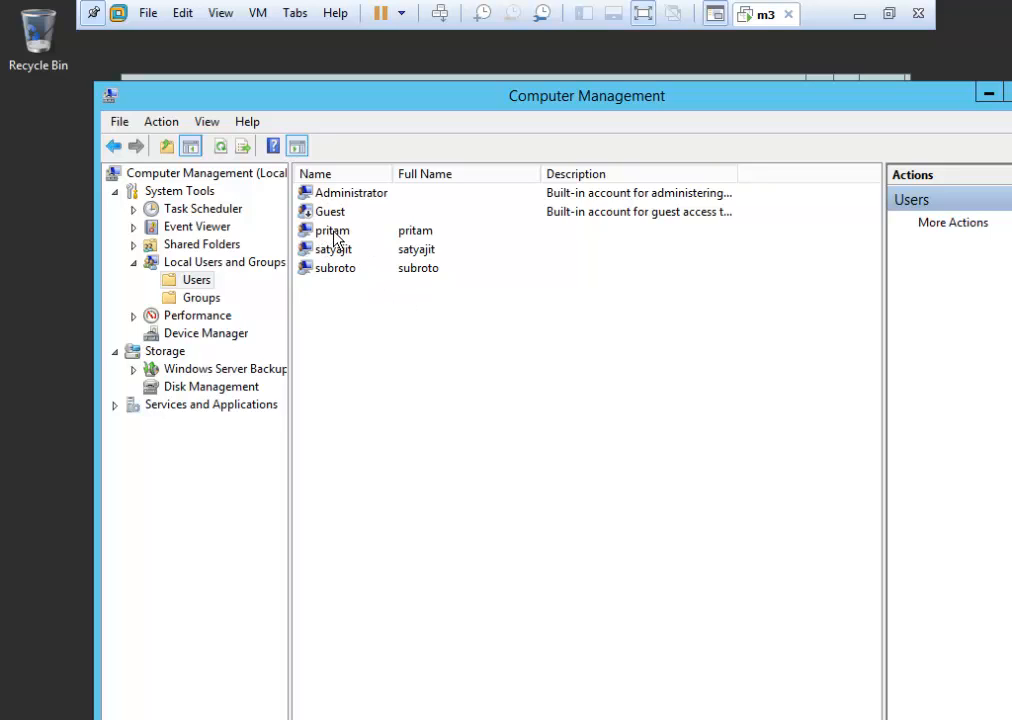
In Groups, start a new group named sales and add the new user as its member.
left_click(208, 301)
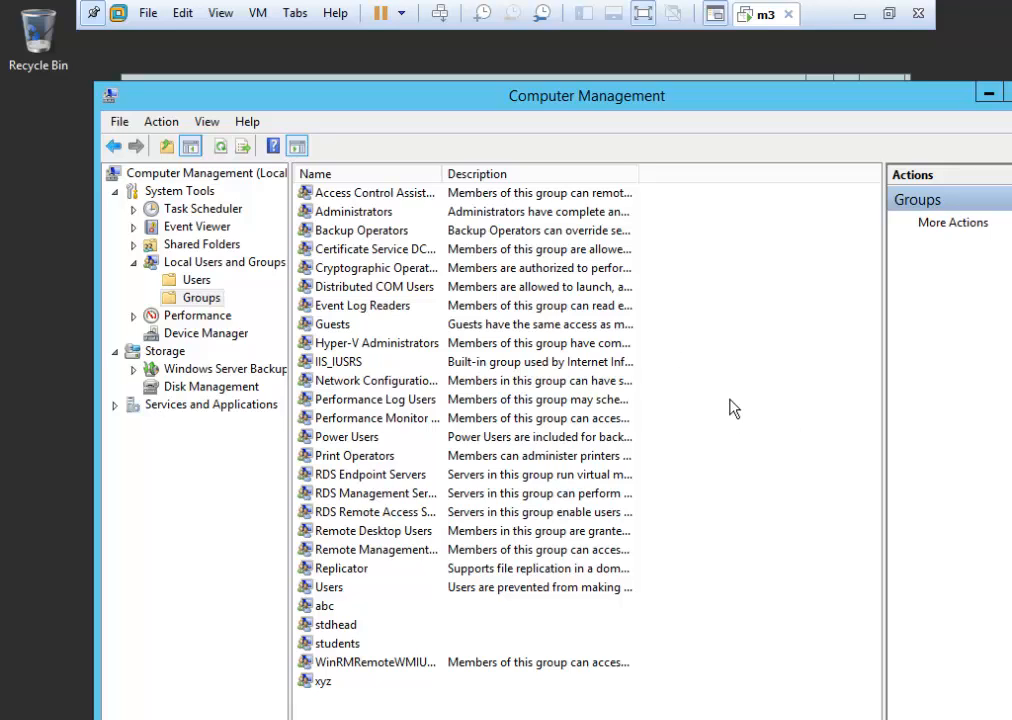
right_click(743, 330)
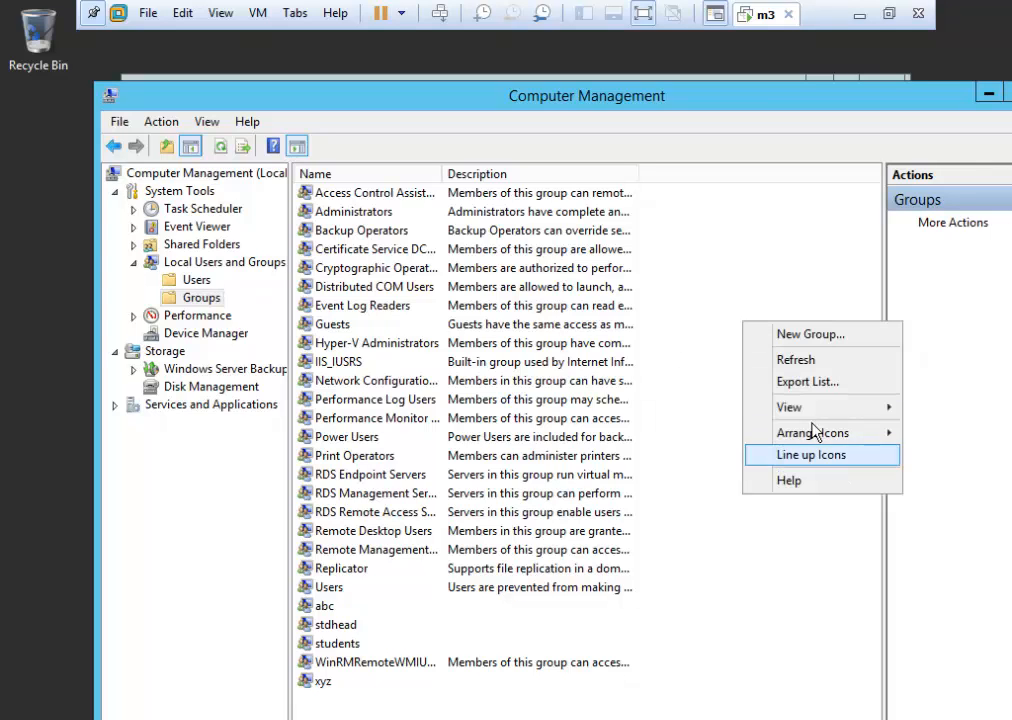
left_click(818, 338)
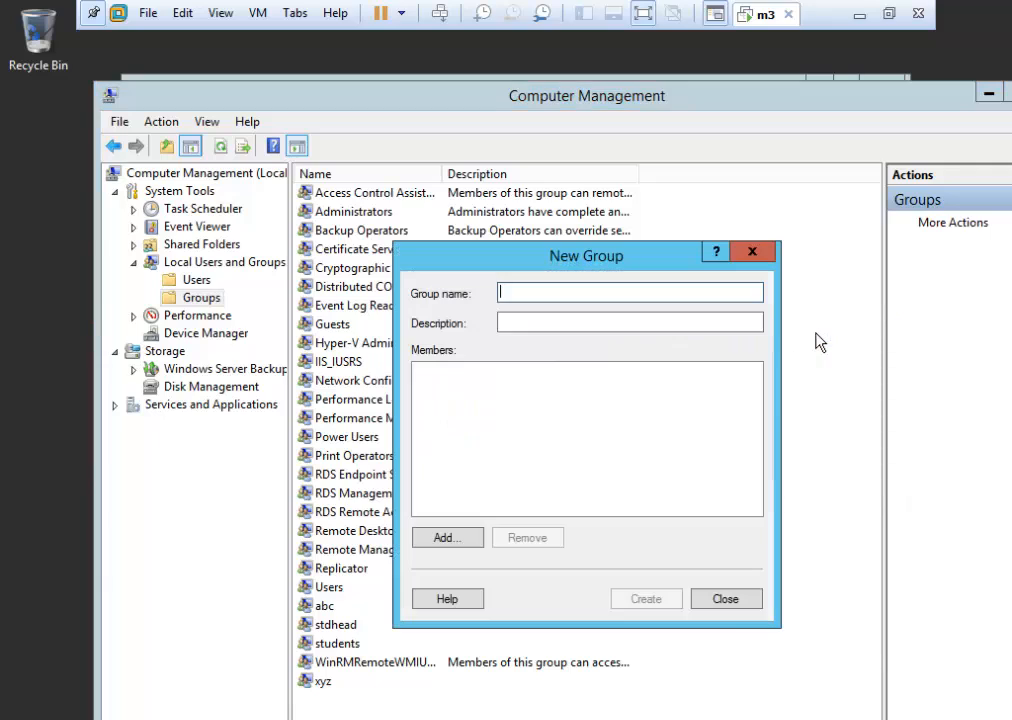
type("sales")
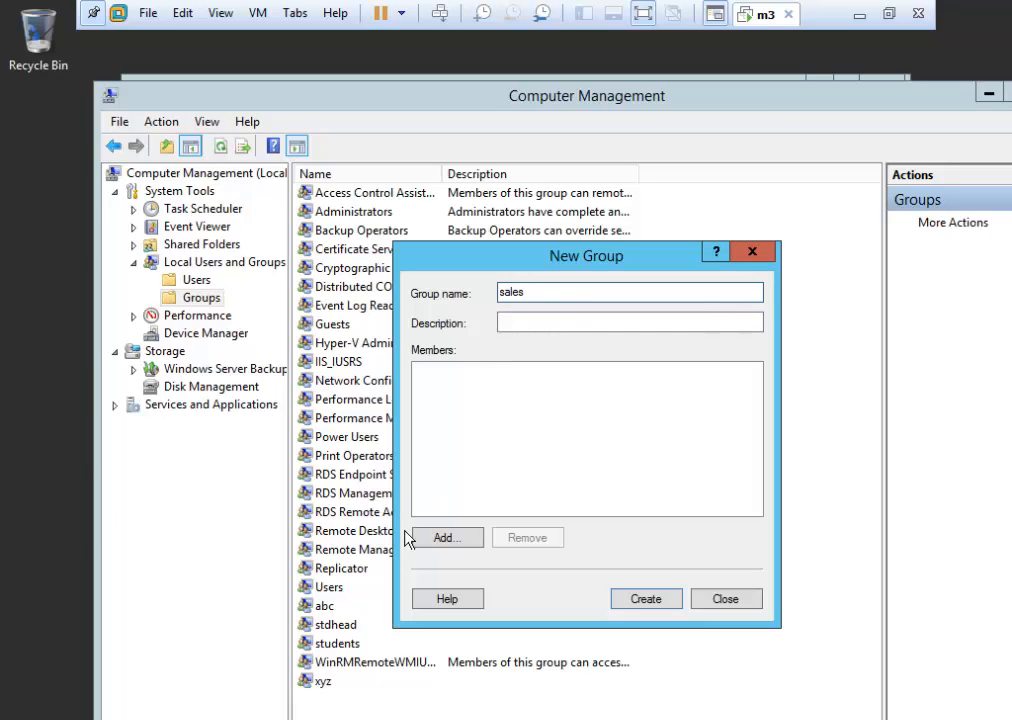
left_click(450, 542)
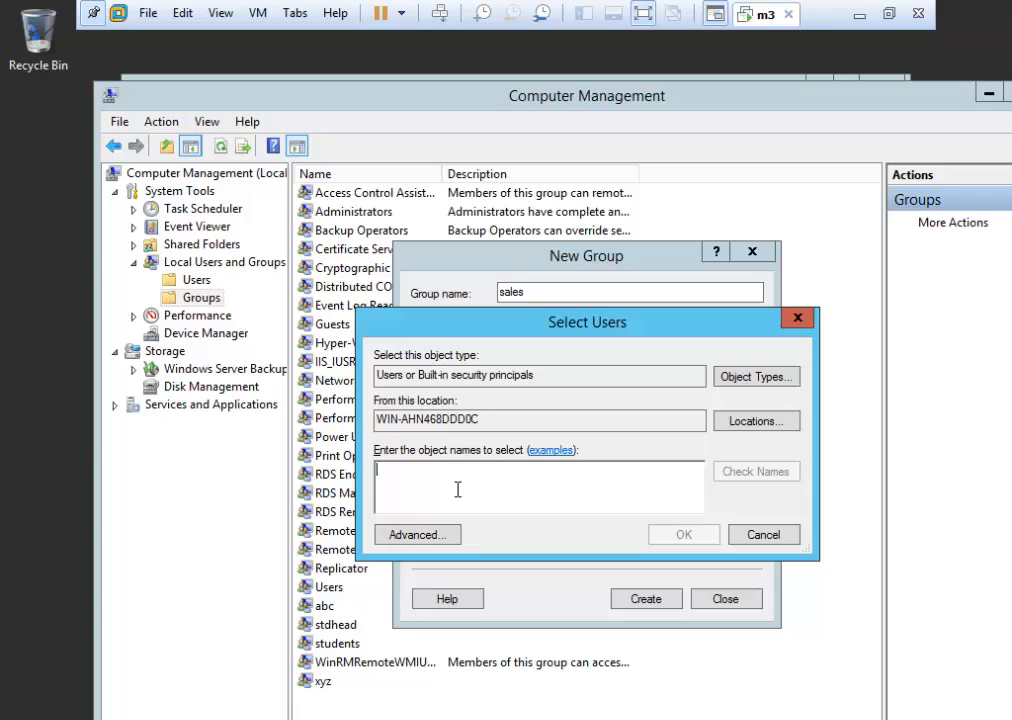
type("pri")
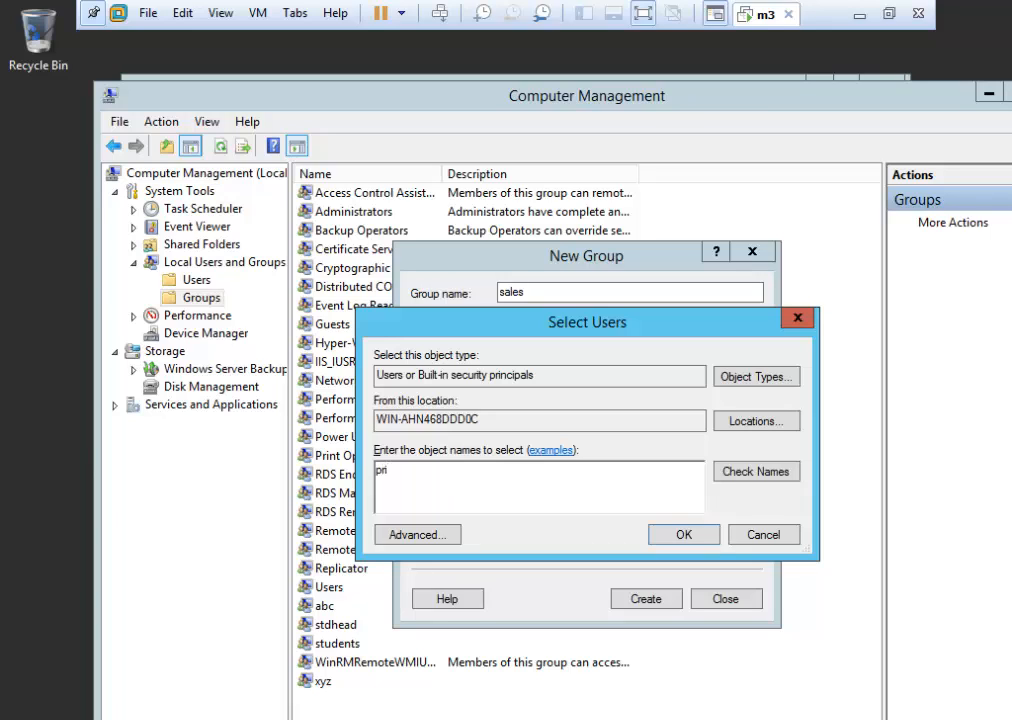
type("tam")
left_click(733, 475)
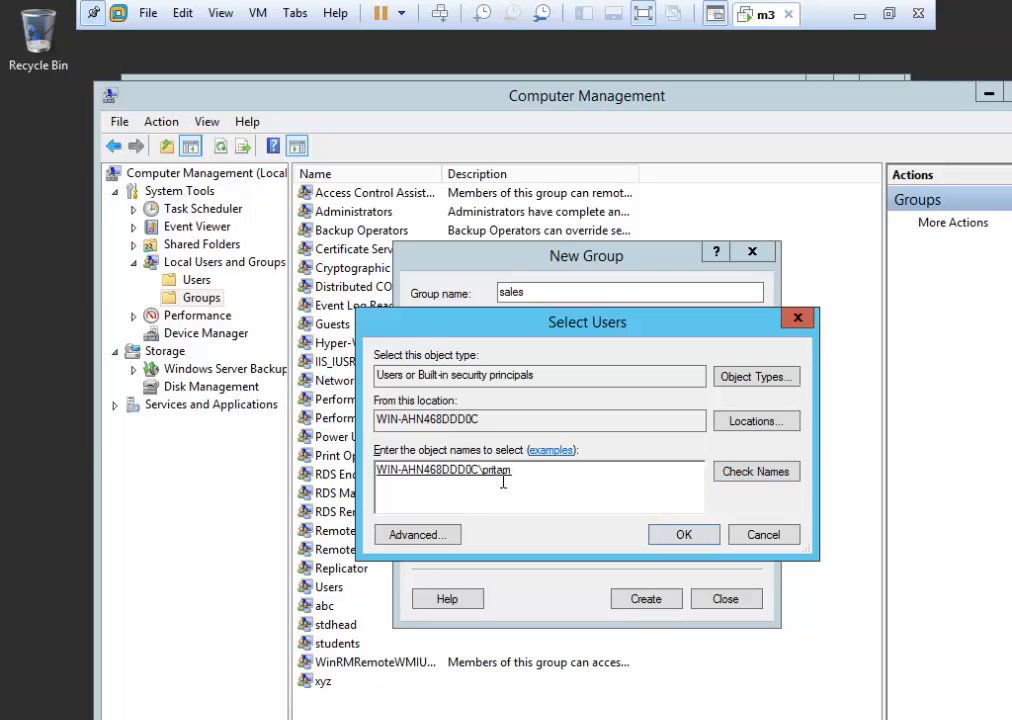
left_click(708, 541)
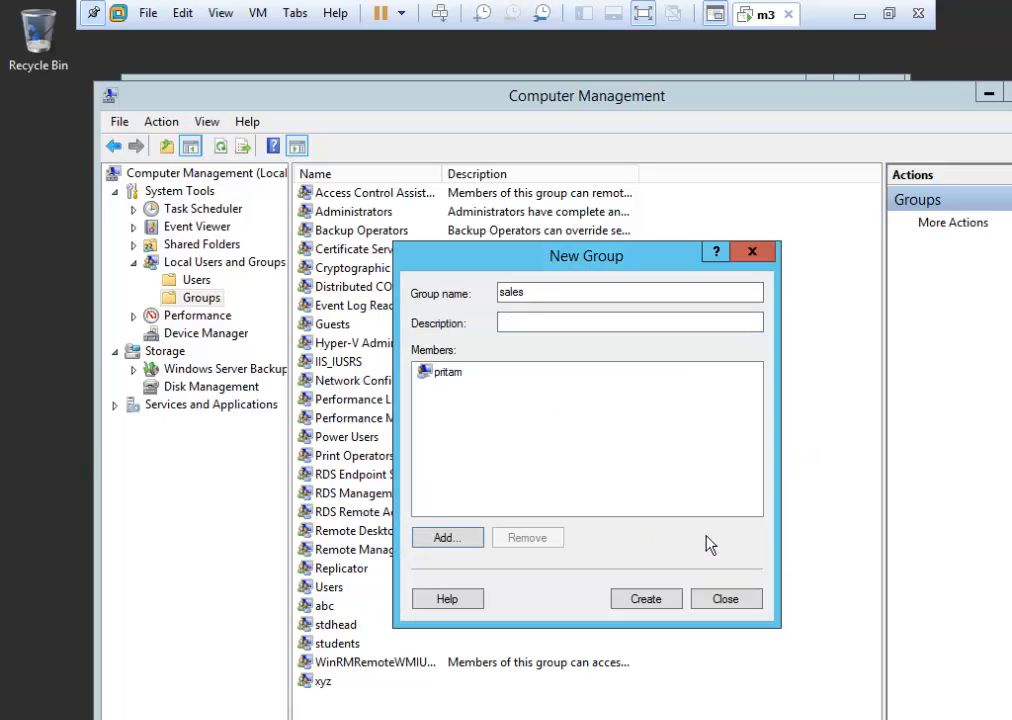
Create the sales group and check its Properties, closing without changes.
left_click(643, 600)
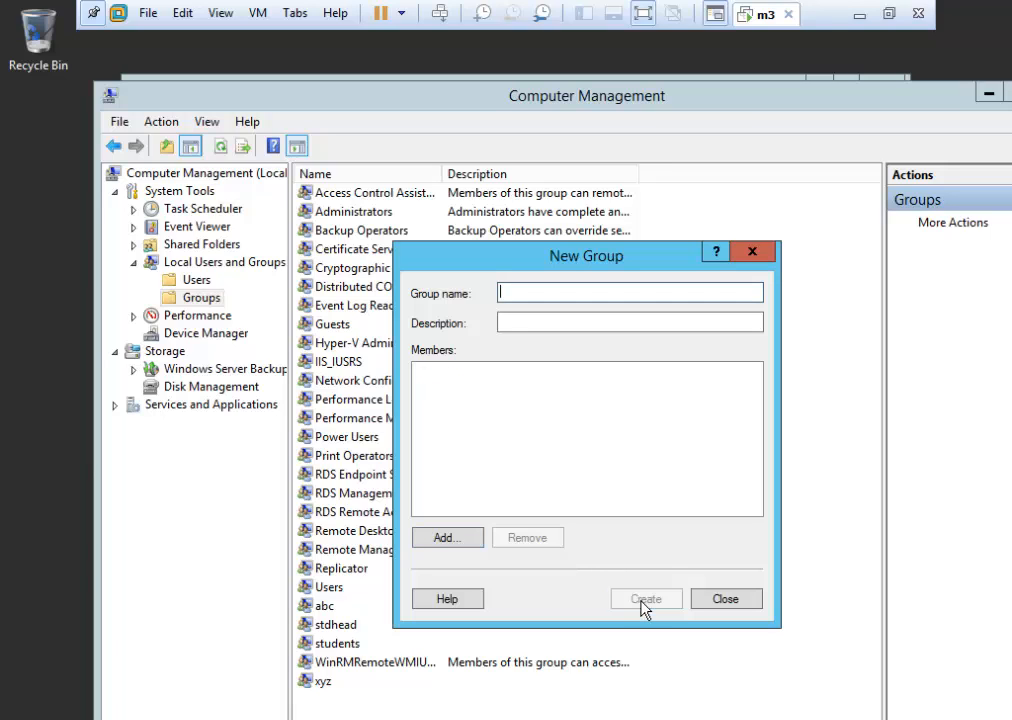
left_click(725, 600)
left_click(325, 626)
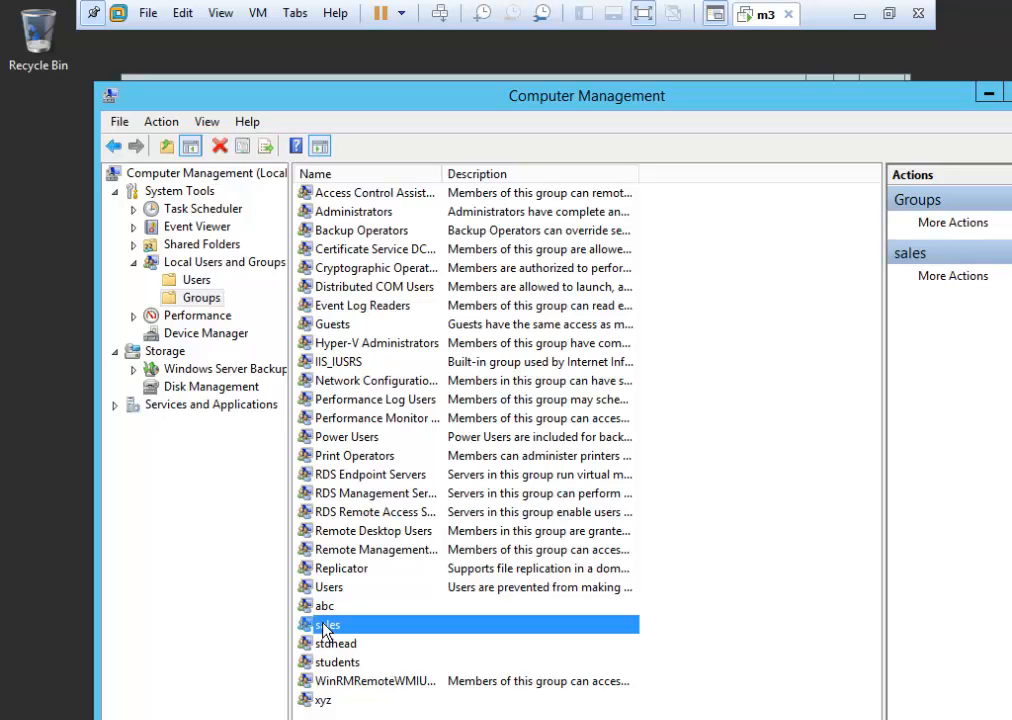
right_click(369, 627)
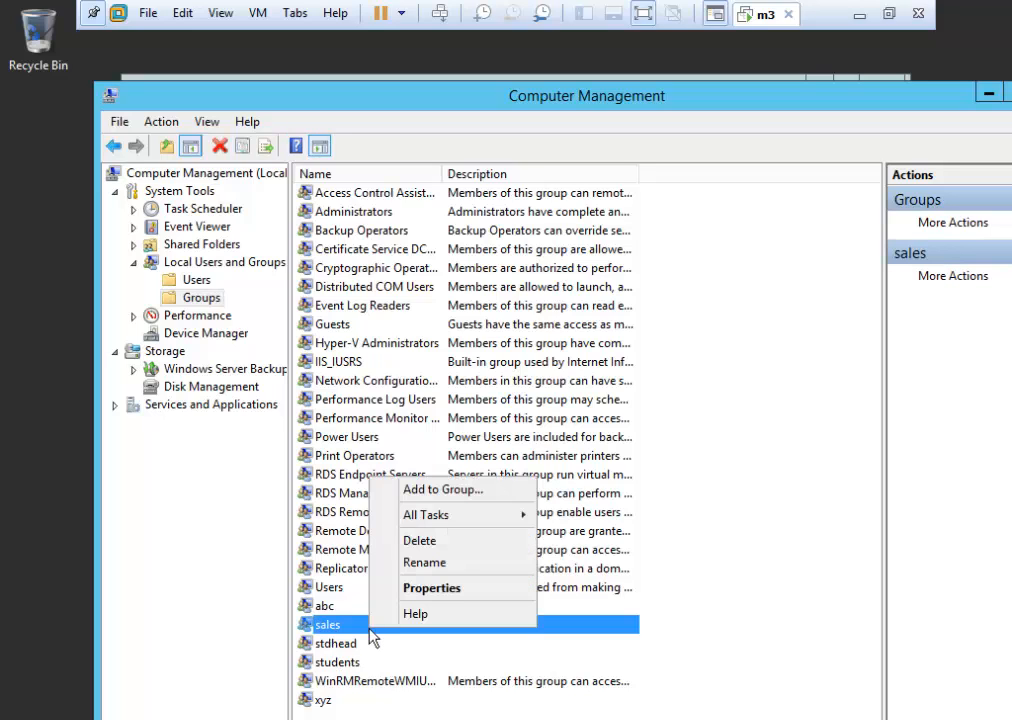
left_click(424, 588)
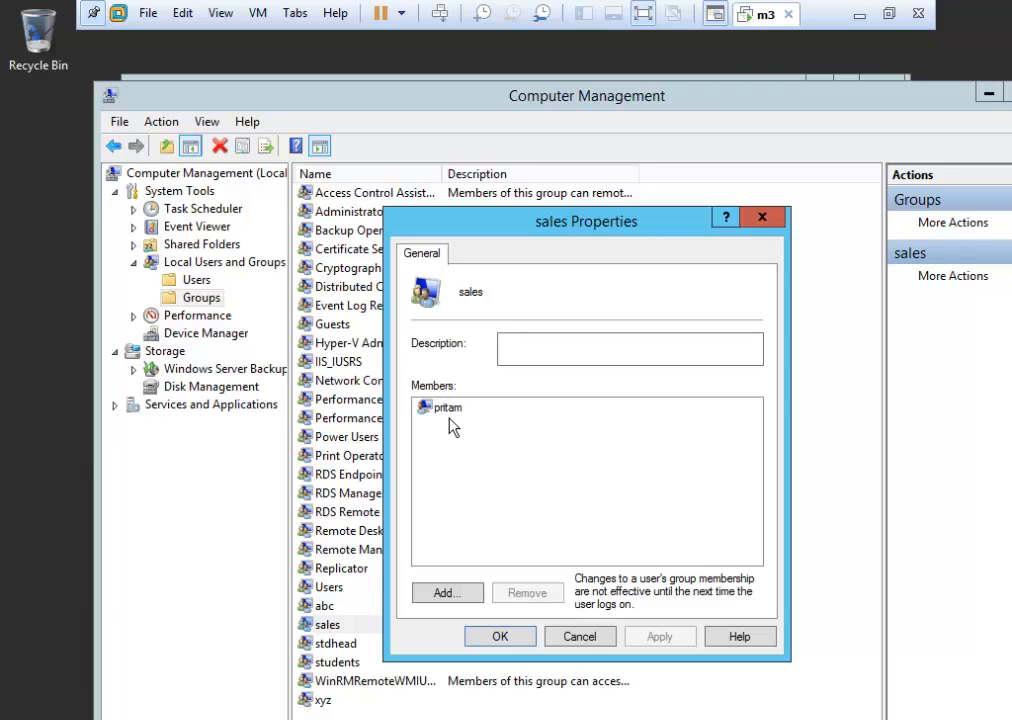
left_click(582, 637)
Create a second group named management with the new user as its member.
right_click(760, 312)
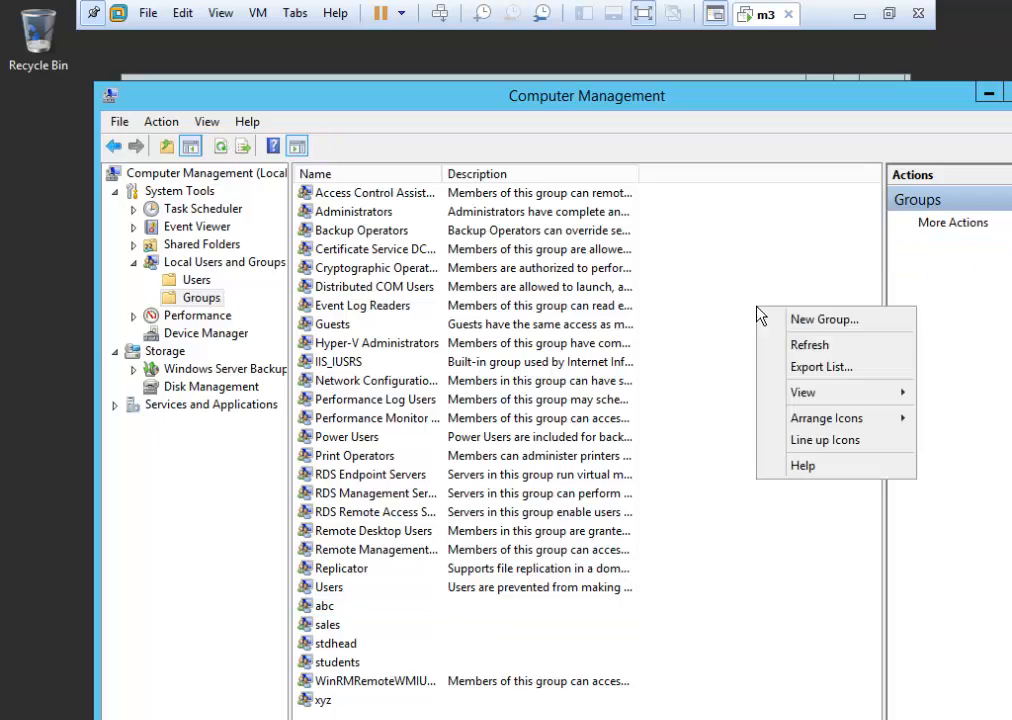
left_click(836, 321)
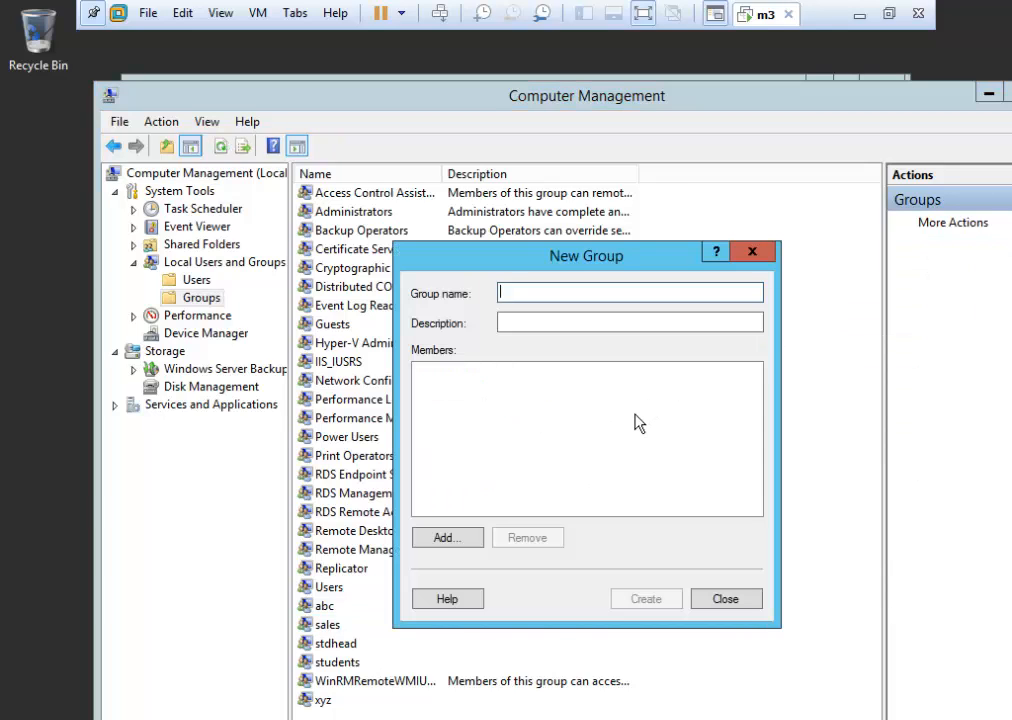
type("ma")
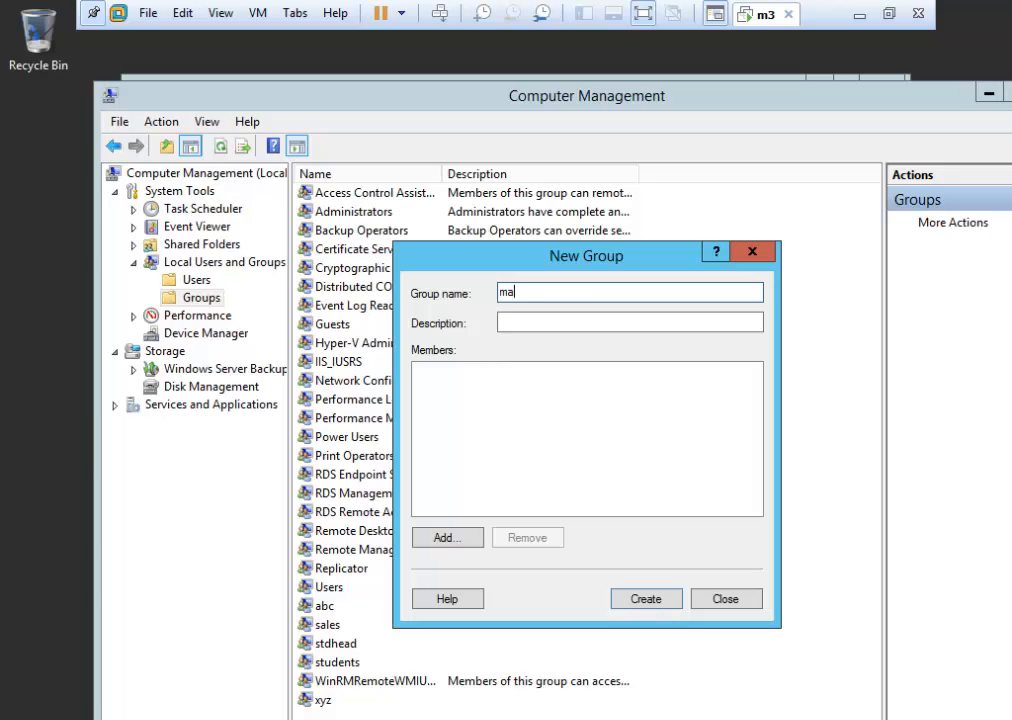
type("nagement")
left_click(436, 540)
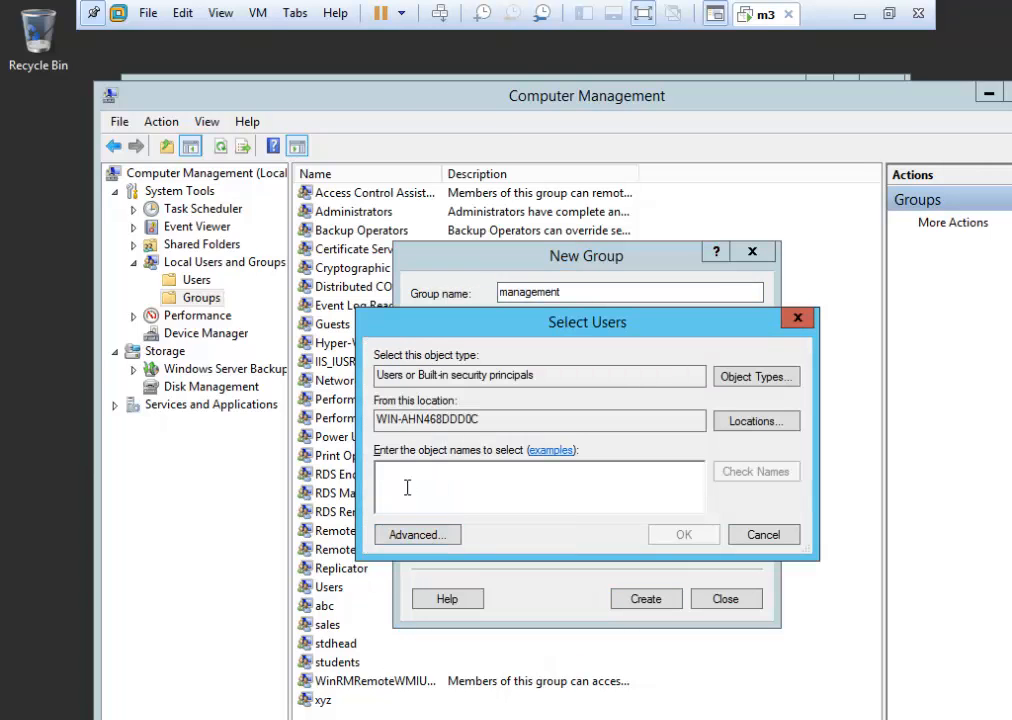
type("pritam")
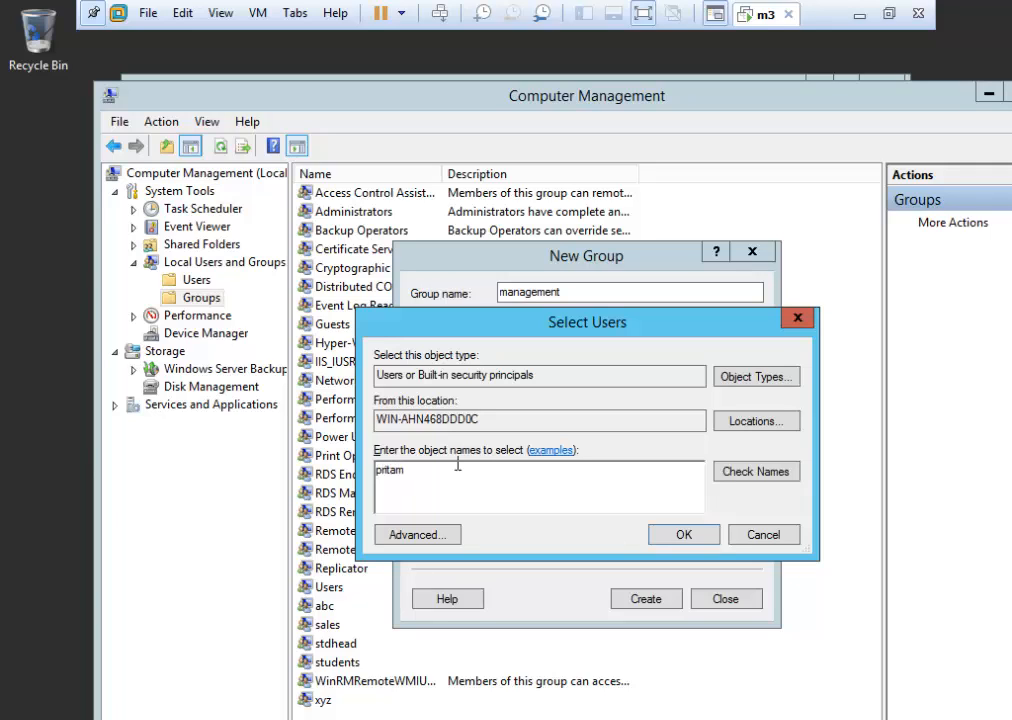
left_click(758, 476)
left_click(689, 538)
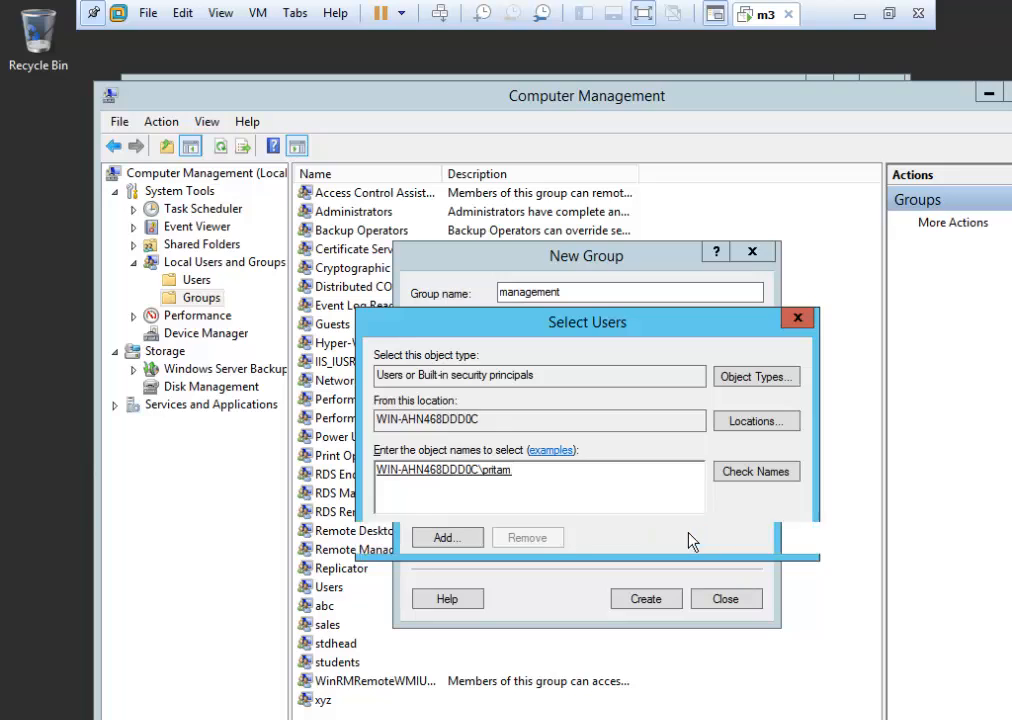
left_click(648, 600)
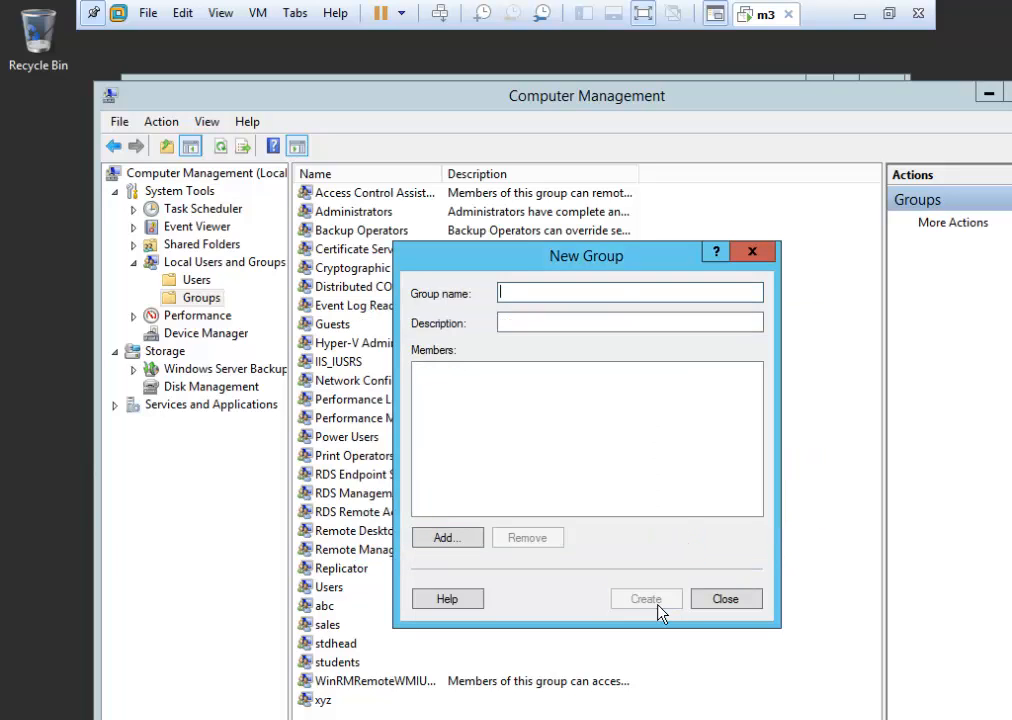
left_click(710, 605)
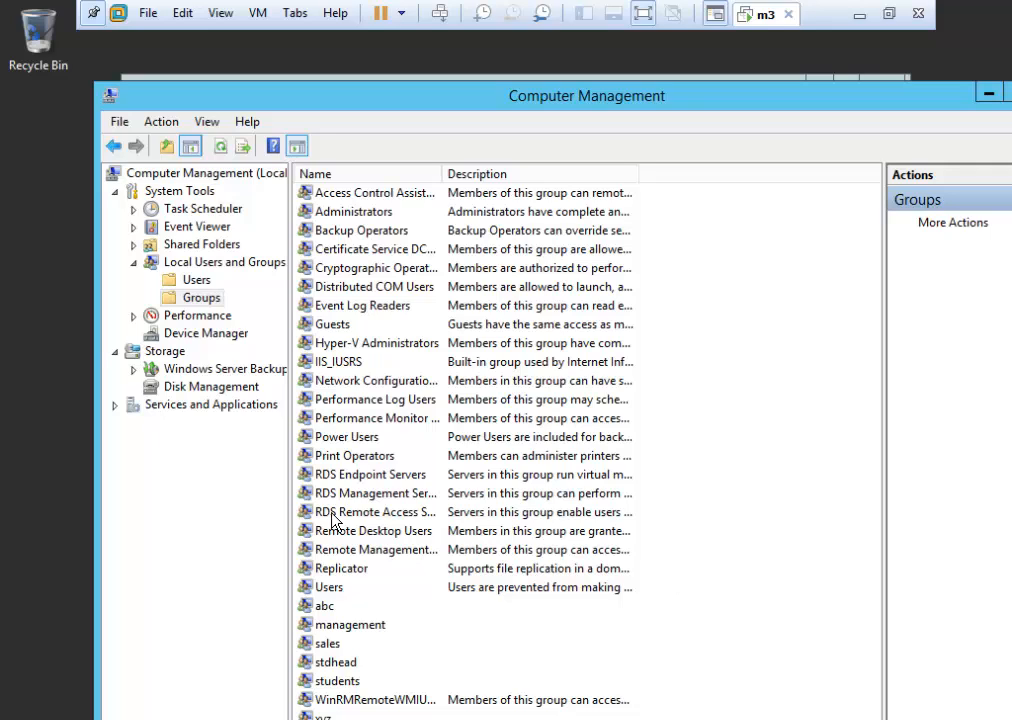
Select the management and sales groups in the list, then minimise Computer Management.
left_click(350, 625)
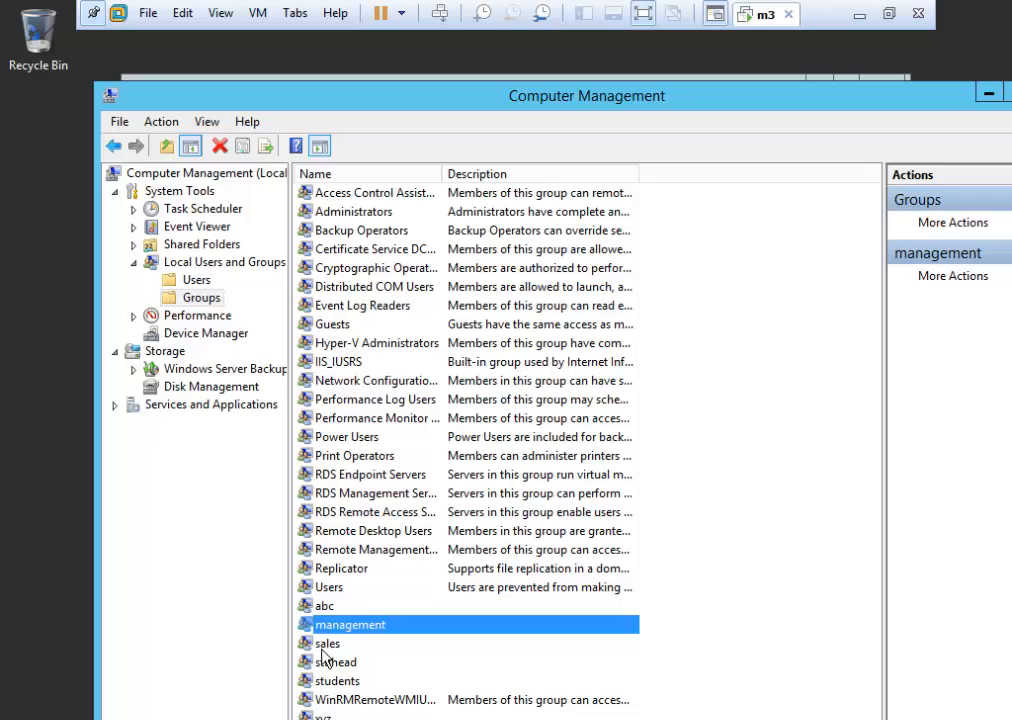
left_click(322, 646)
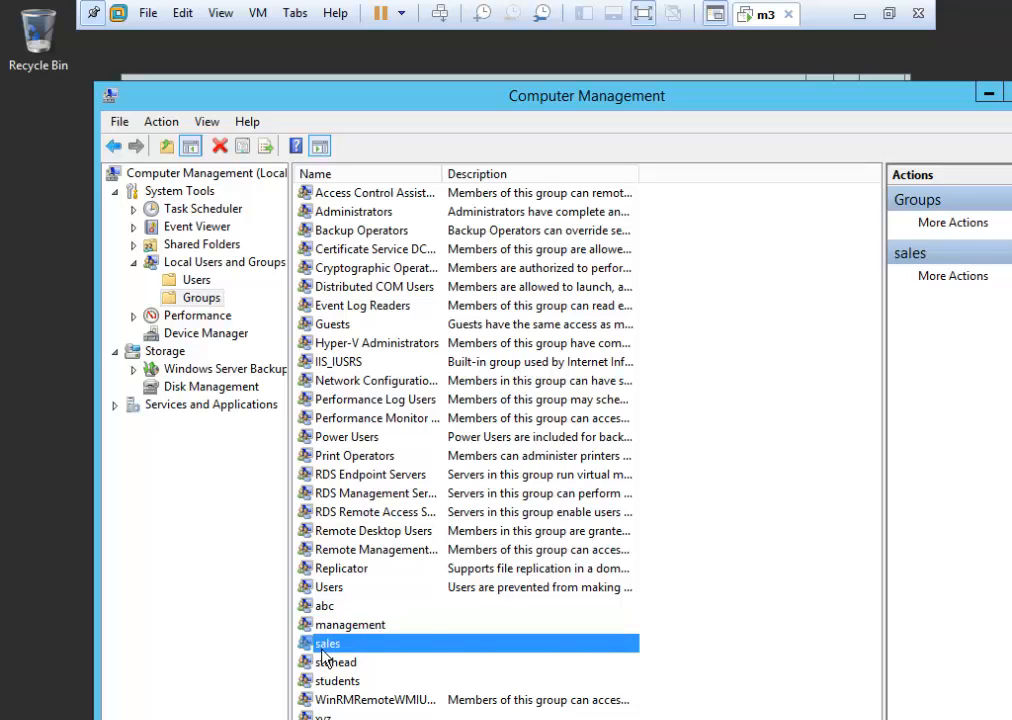
left_click(990, 97)
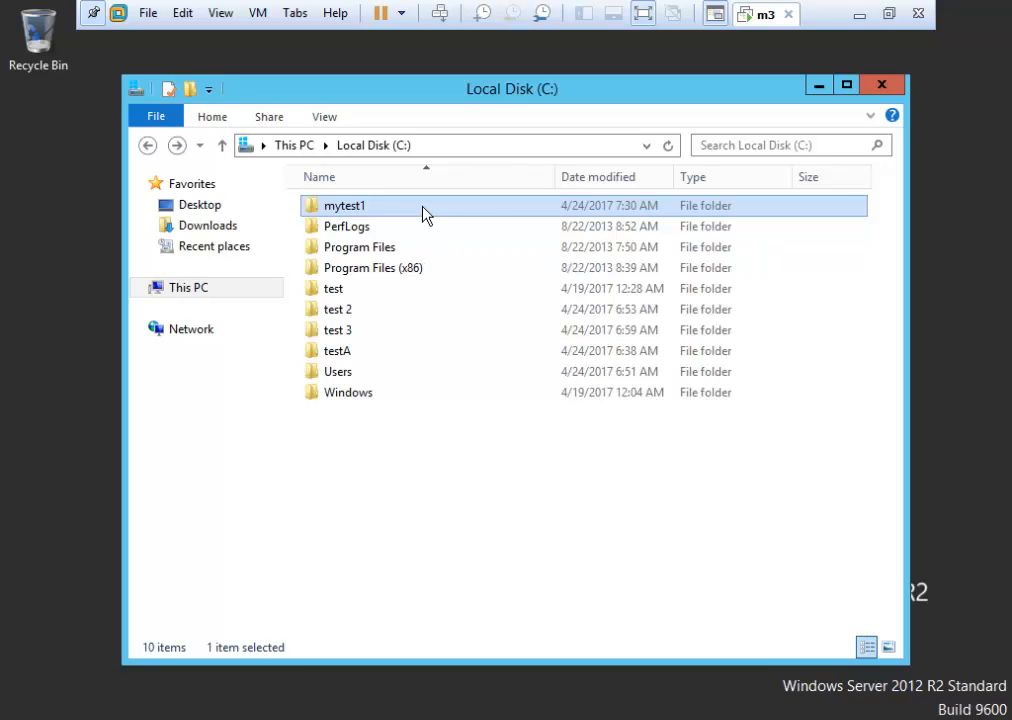
right_click(422, 207)
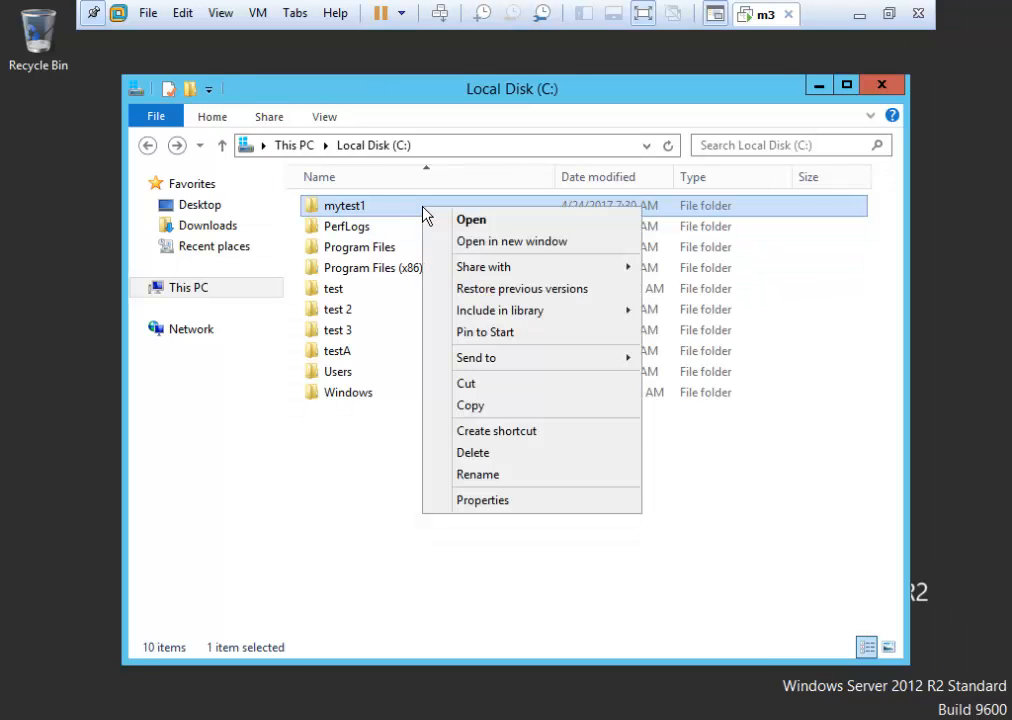
left_click(481, 501)
left_click(566, 254)
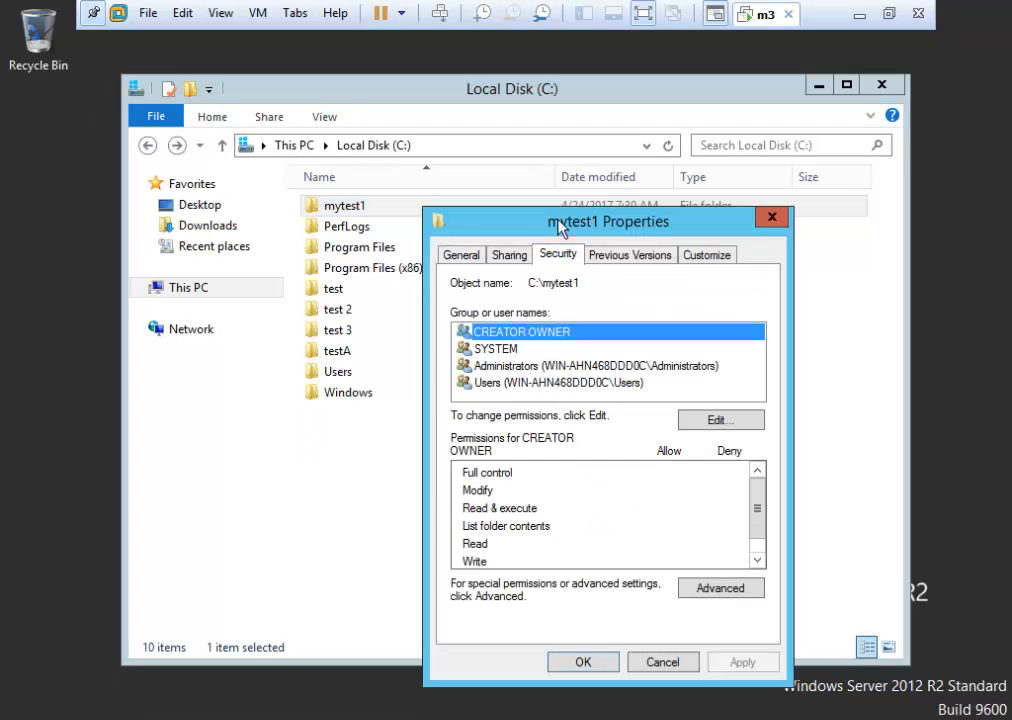
left_click_drag(526, 220, 457, 171)
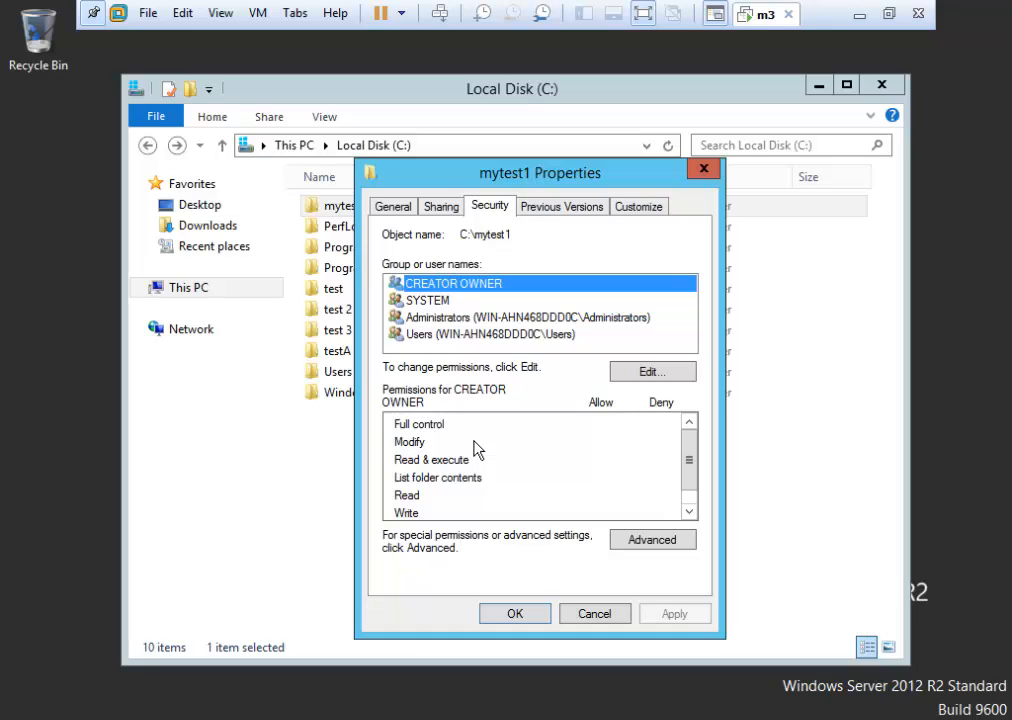
left_click(407, 514)
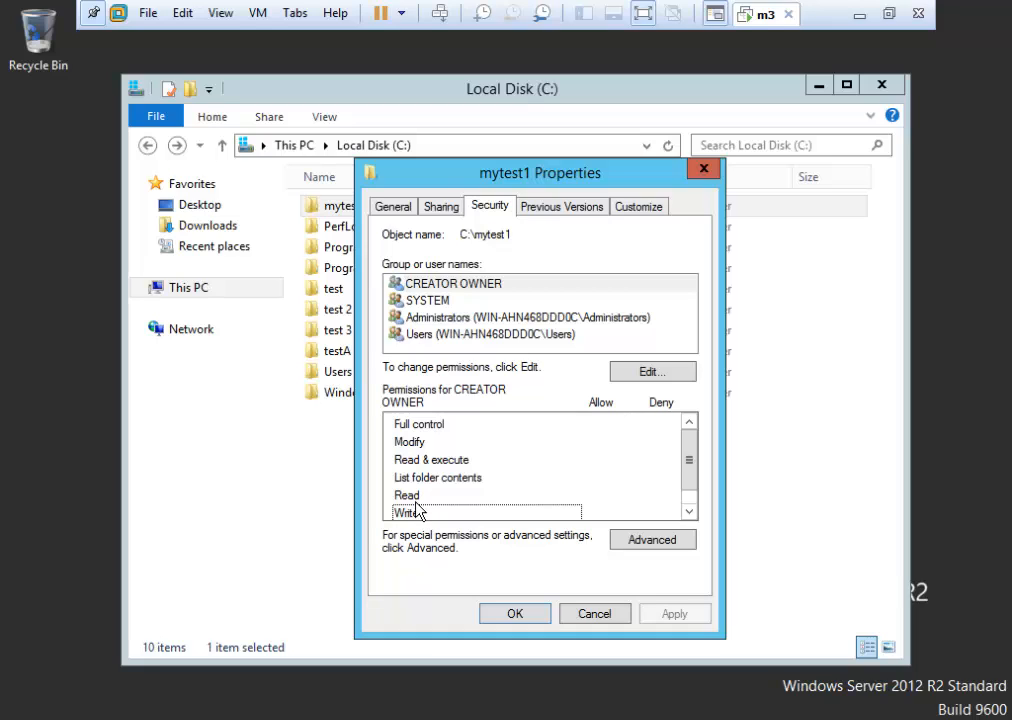
left_click(416, 498)
left_click(416, 510)
left_click(412, 496)
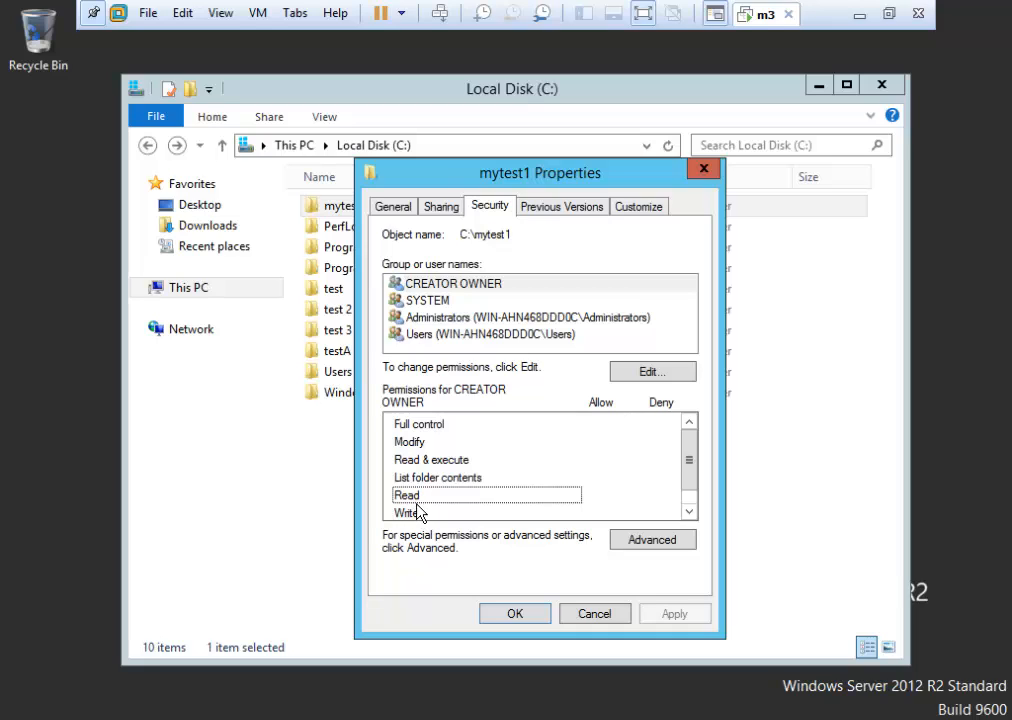
left_click(417, 511)
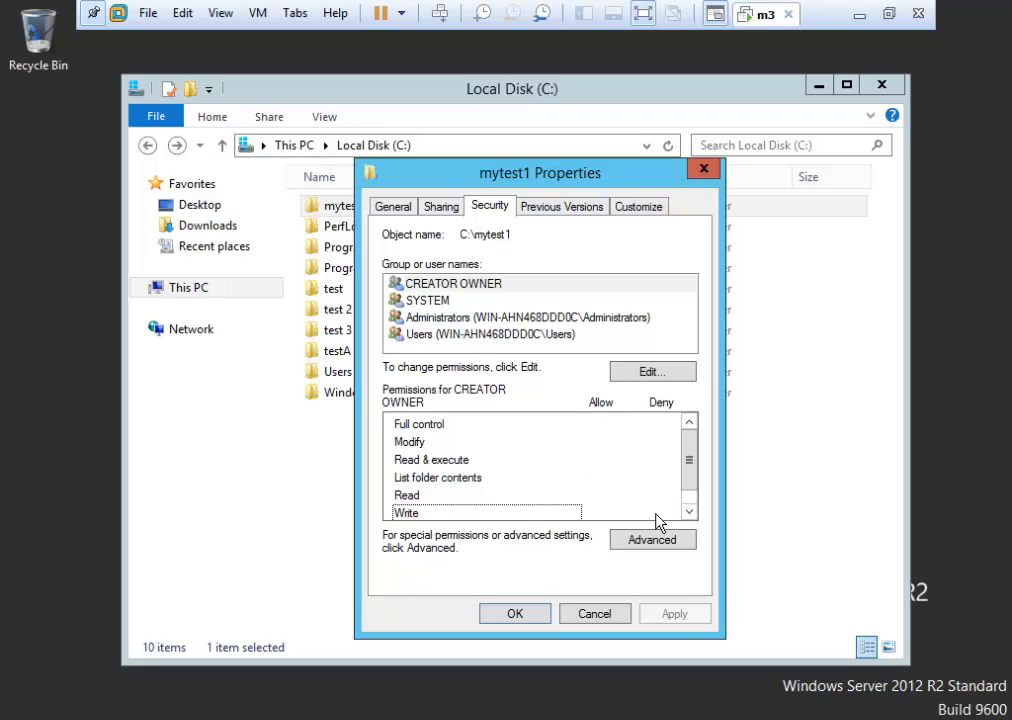
left_click(416, 498)
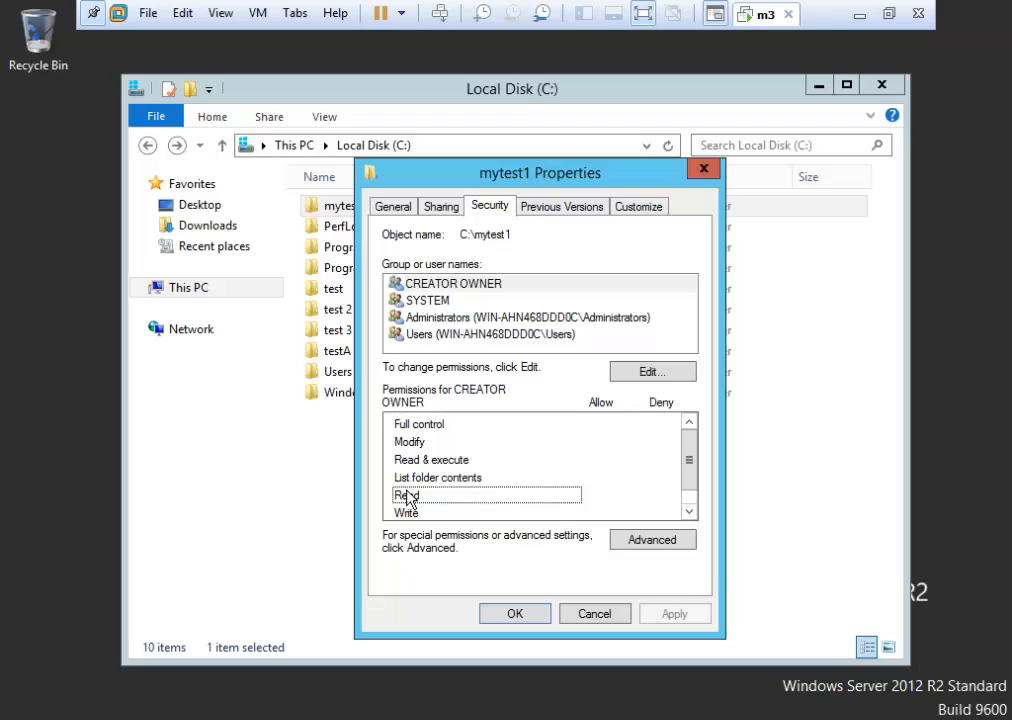
left_click(414, 479)
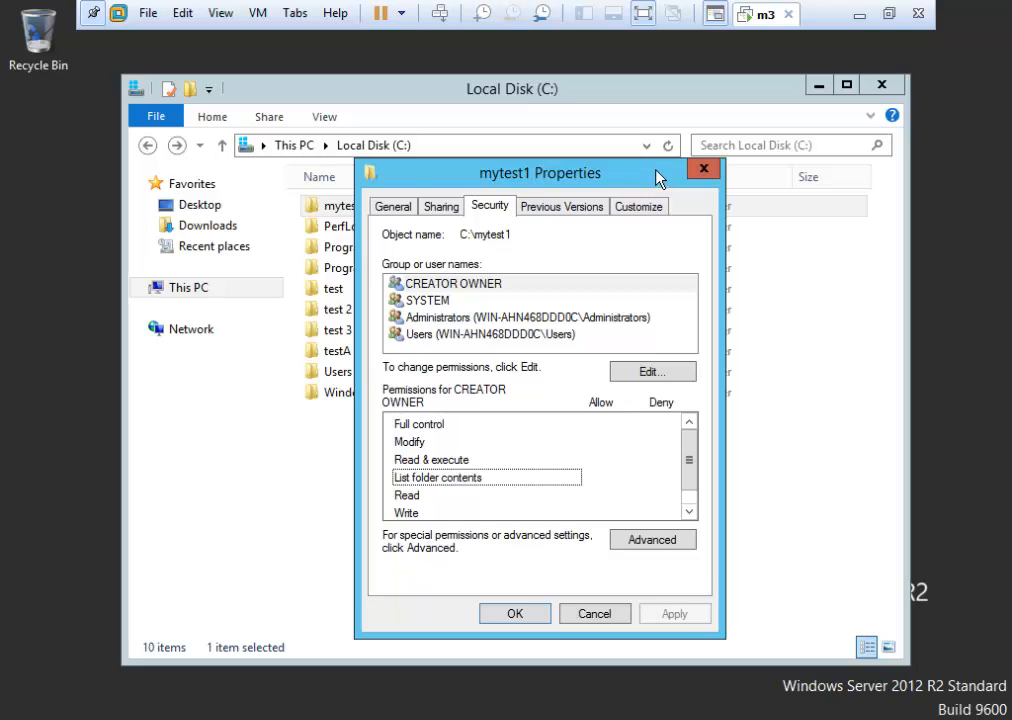
Move the mytest1 Properties dialog right and browse into Program Files and Common Files.
left_click_drag(657, 172, 852, 167)
double_click(359, 250)
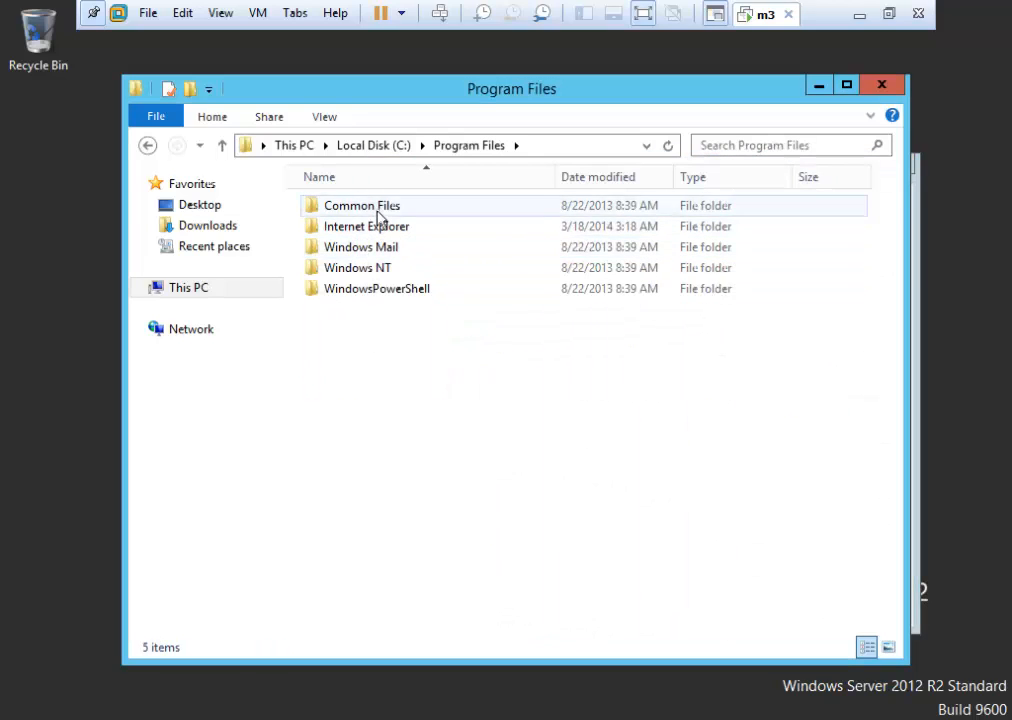
double_click(378, 210)
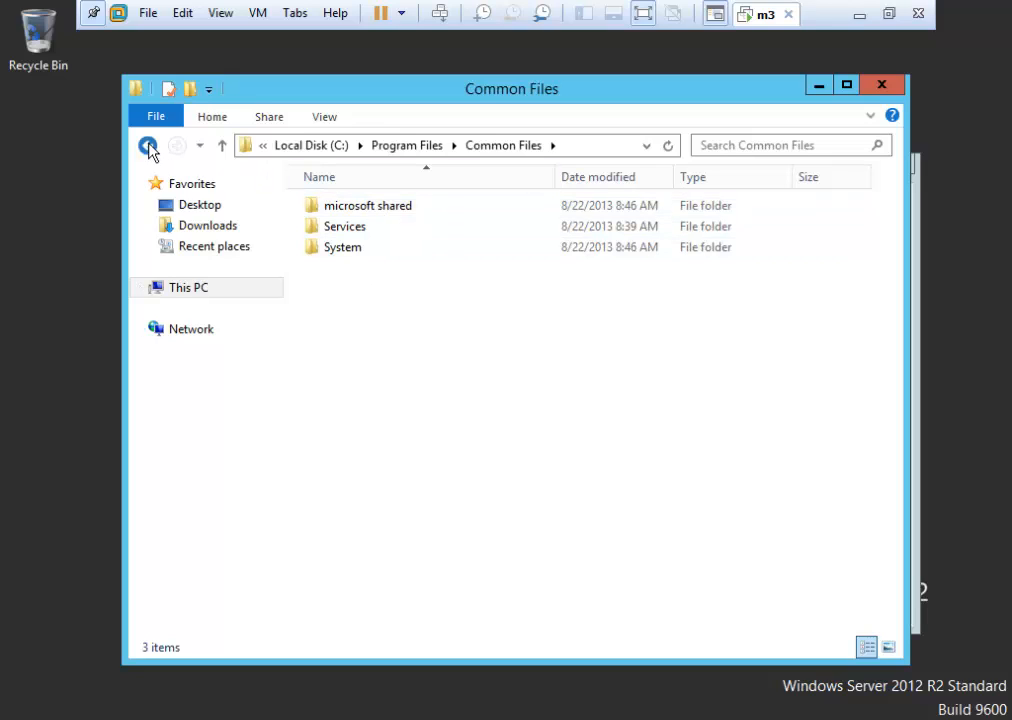
left_click(147, 145)
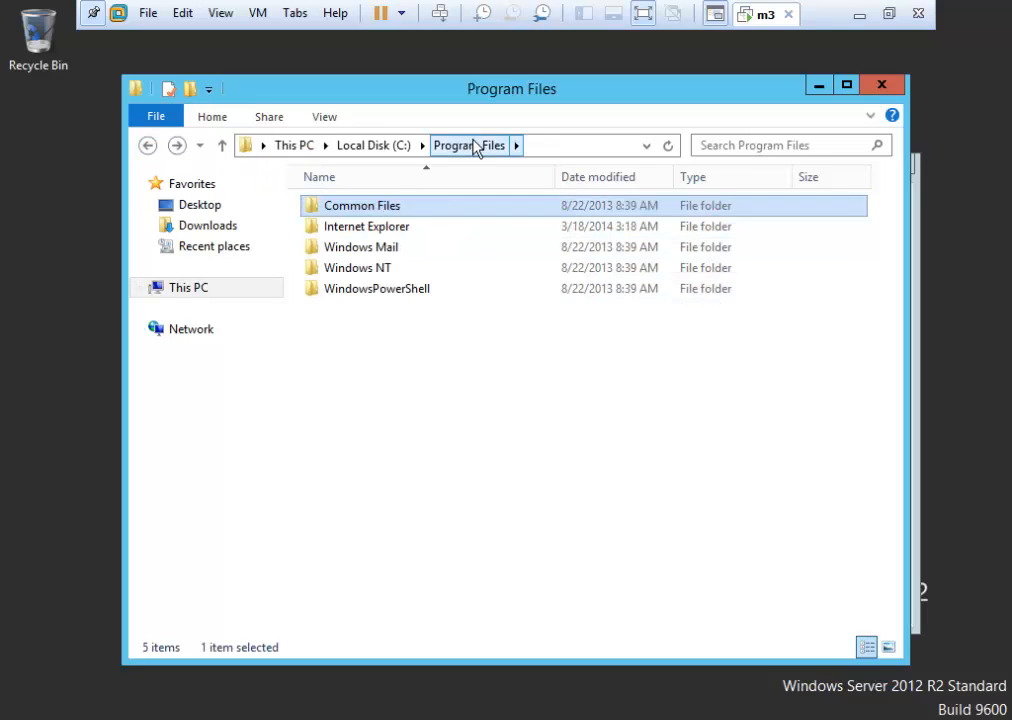
Select the four folders below Common Files, return to C:, and bring mytest1 Properties forward.
left_click_drag(352, 323, 407, 237)
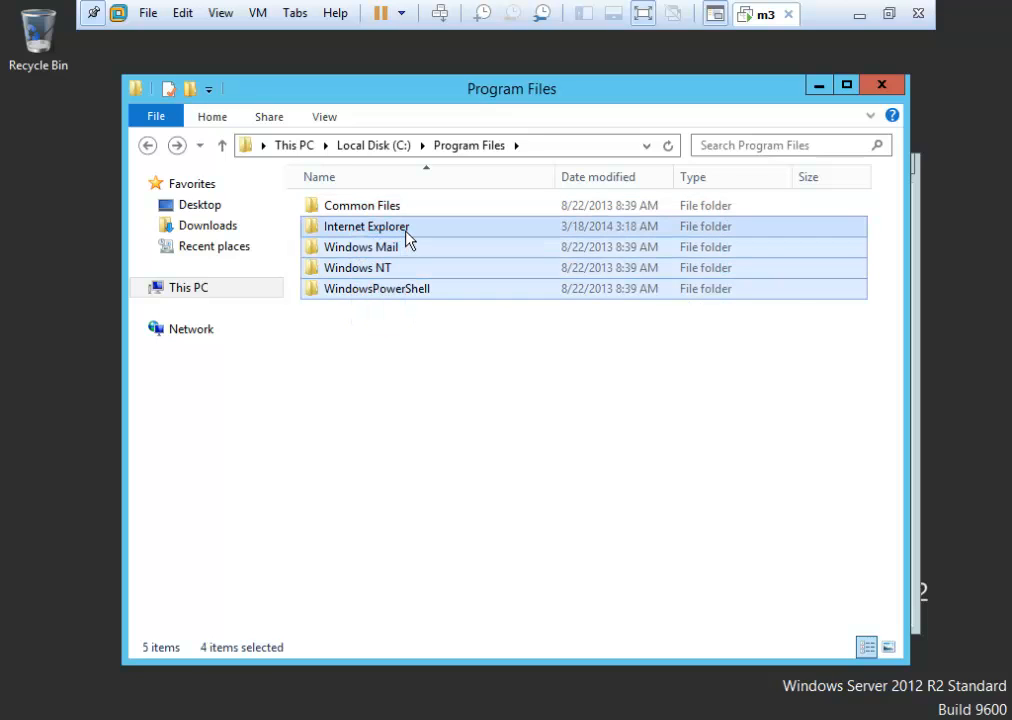
left_click(148, 146)
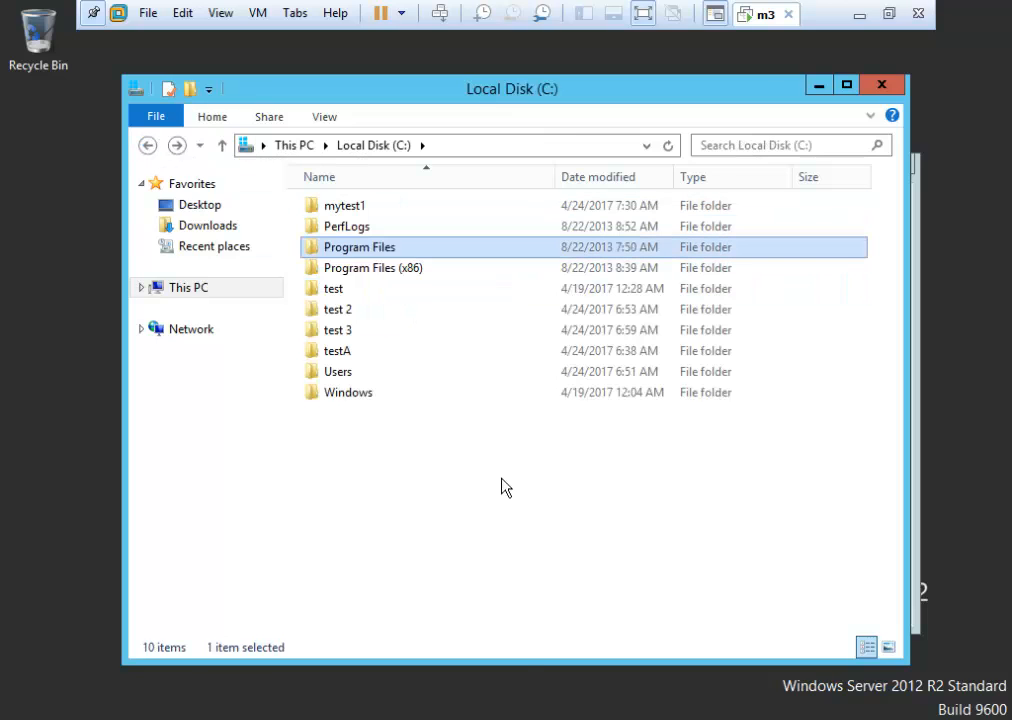
mouse_move(208, 718)
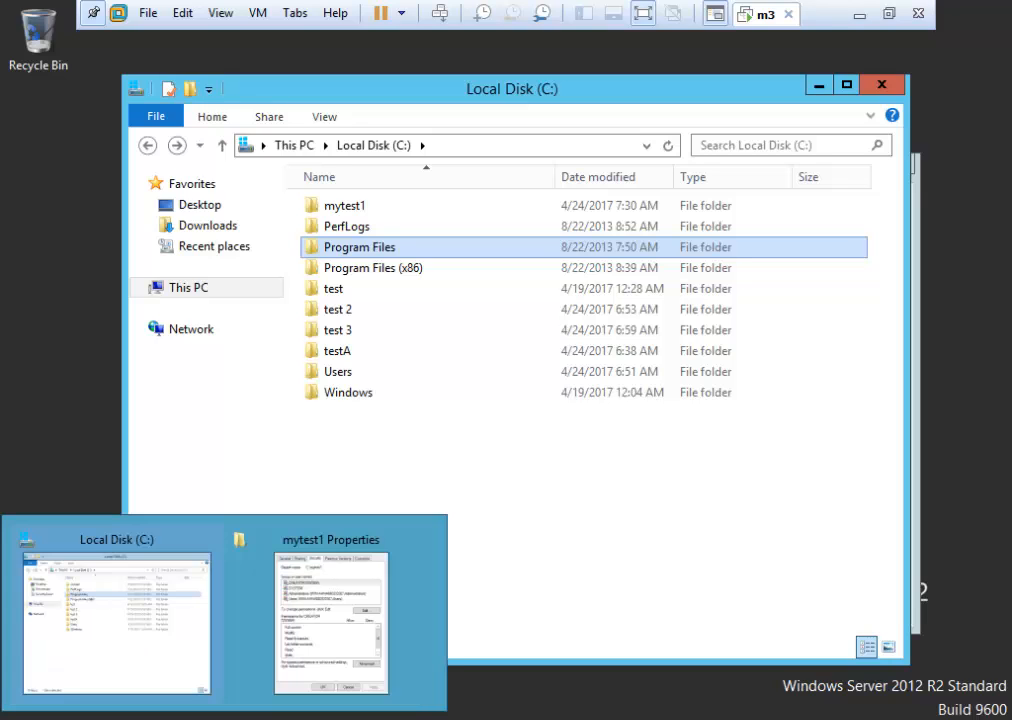
left_click(357, 541)
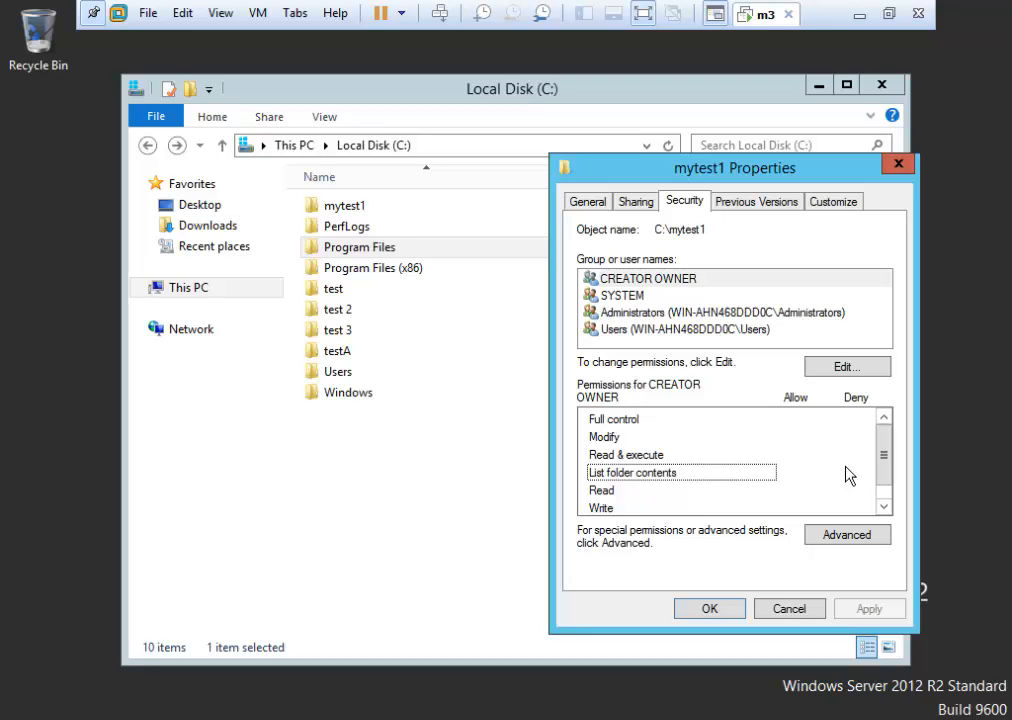
left_click(632, 457)
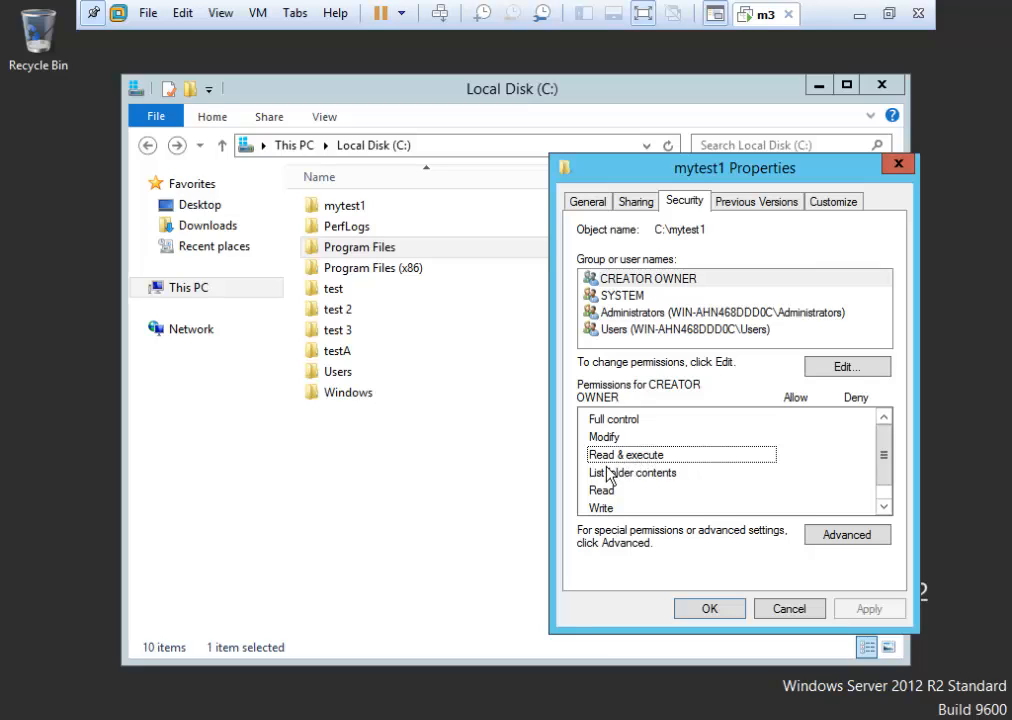
left_click(603, 490)
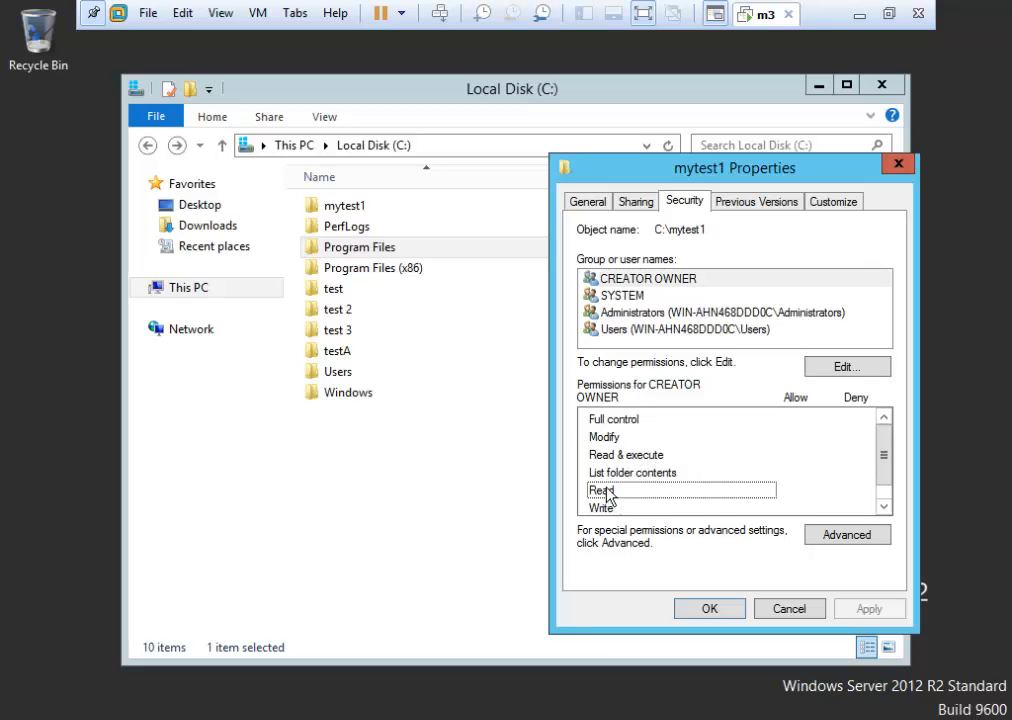
left_click(610, 459)
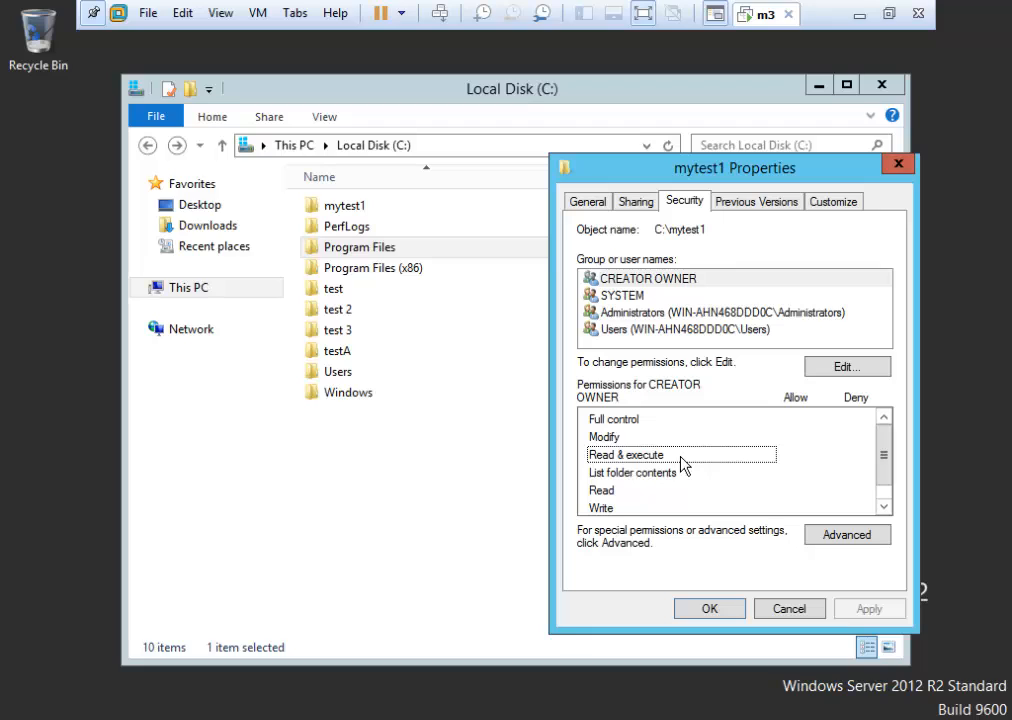
left_click(610, 440)
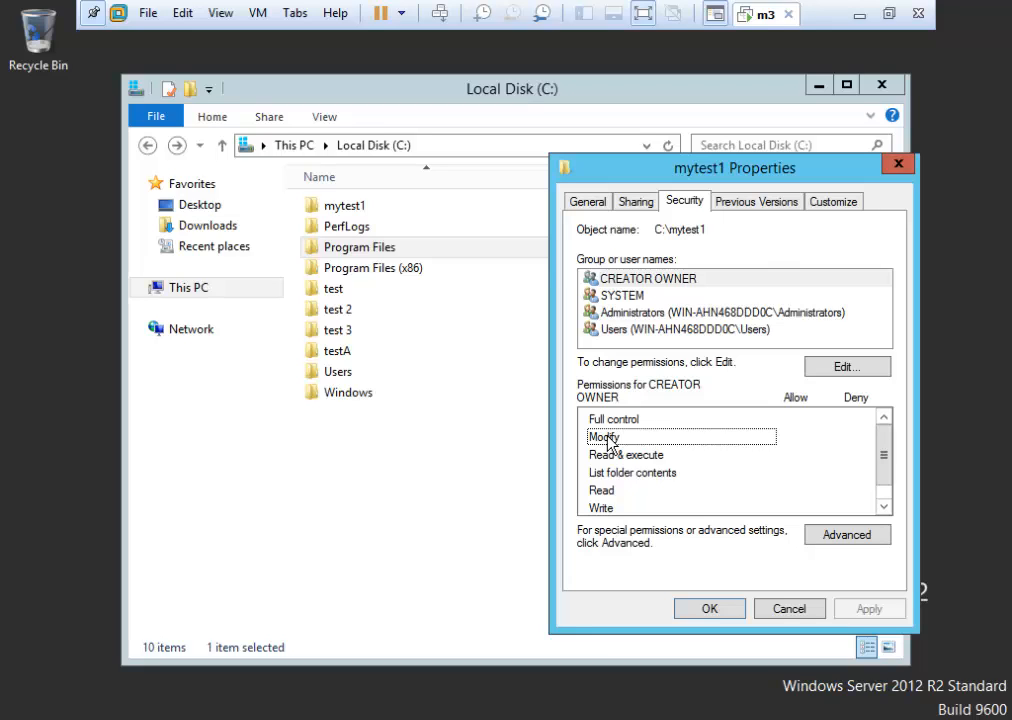
left_click(613, 420)
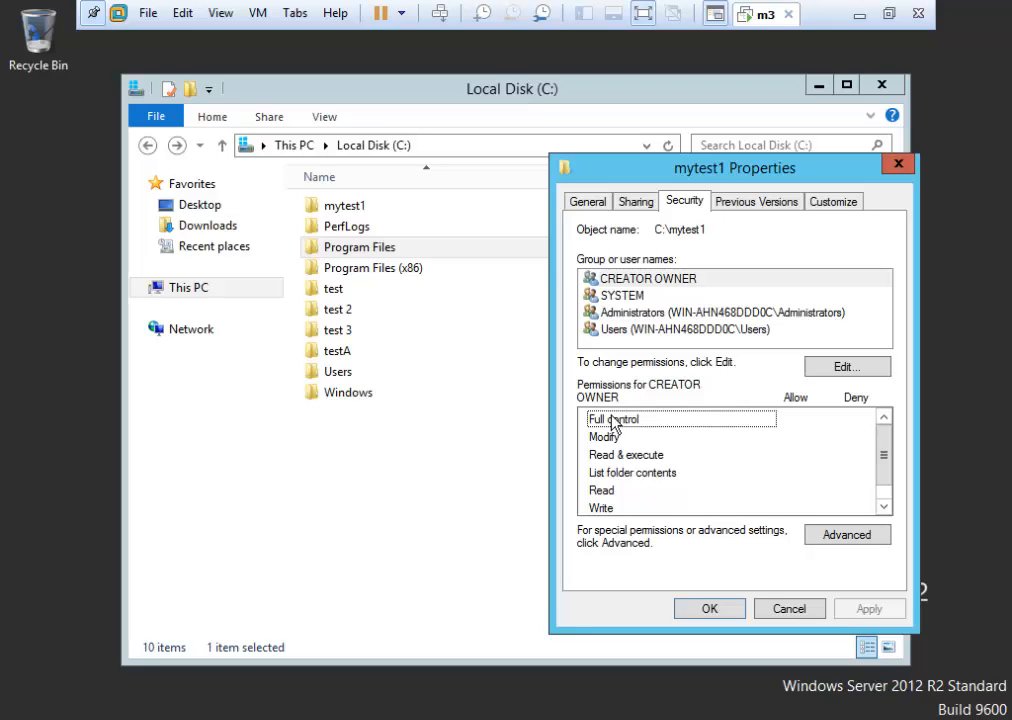
left_click(616, 436)
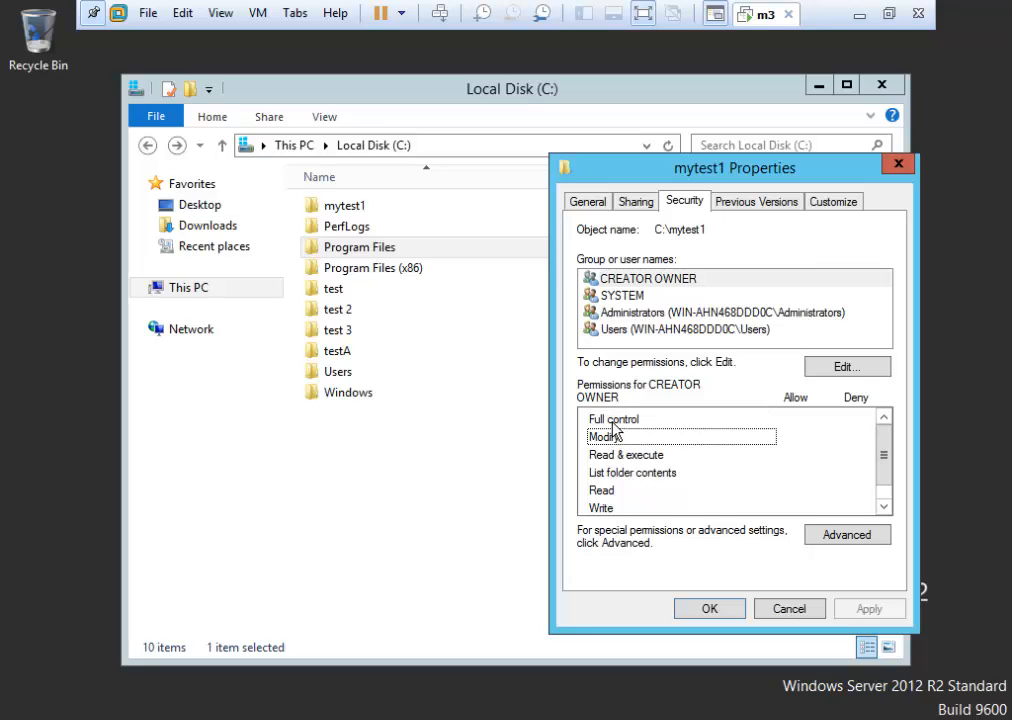
left_click(614, 423)
left_click(612, 438)
key("Up")
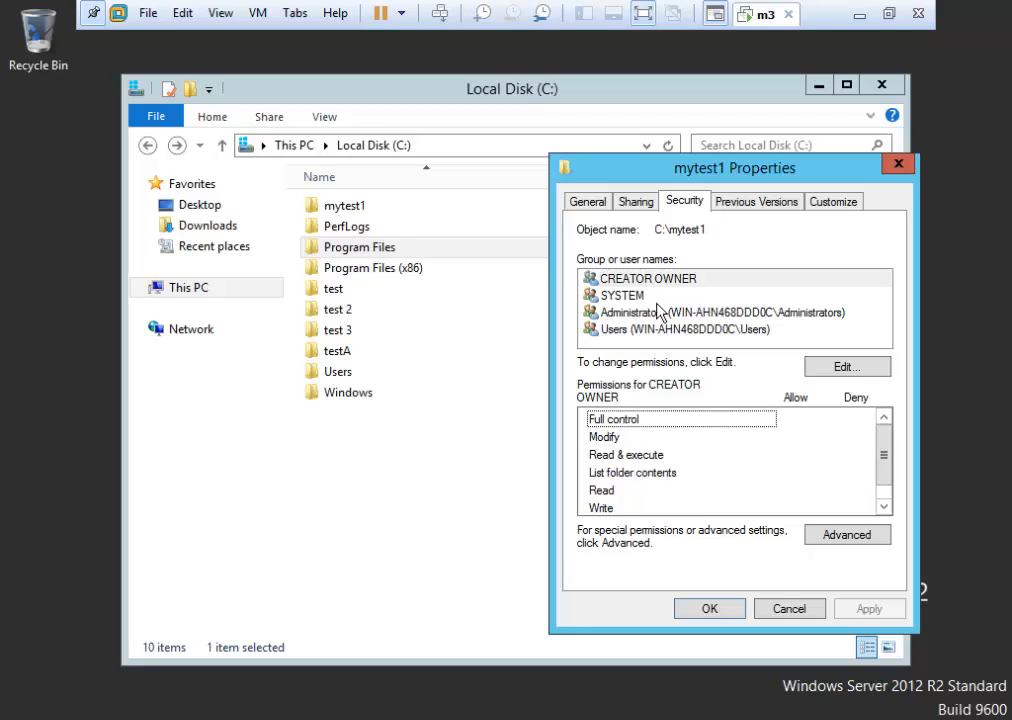
left_click(611, 438)
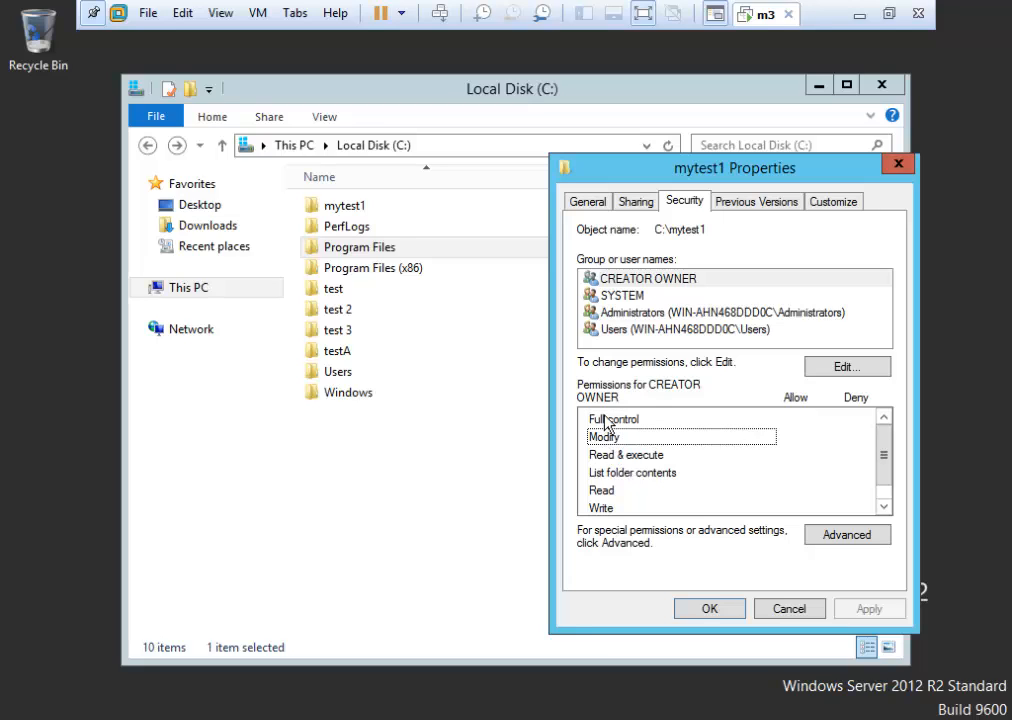
Open the Advanced Security Settings for mytest1 from its Properties Security page.
left_click(605, 421)
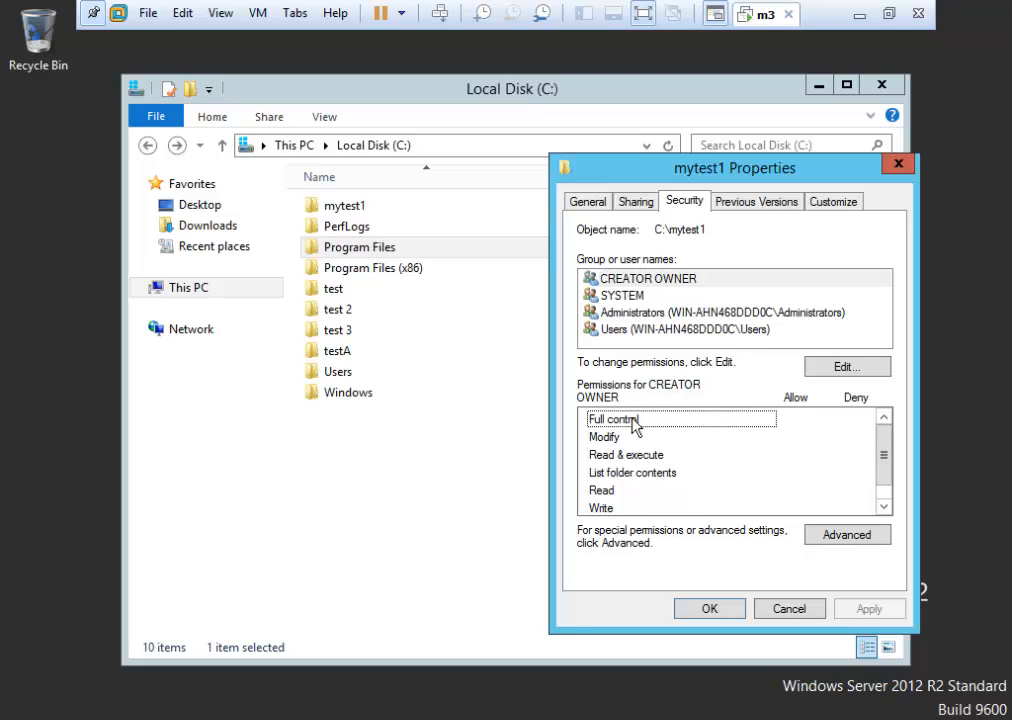
left_click(366, 206)
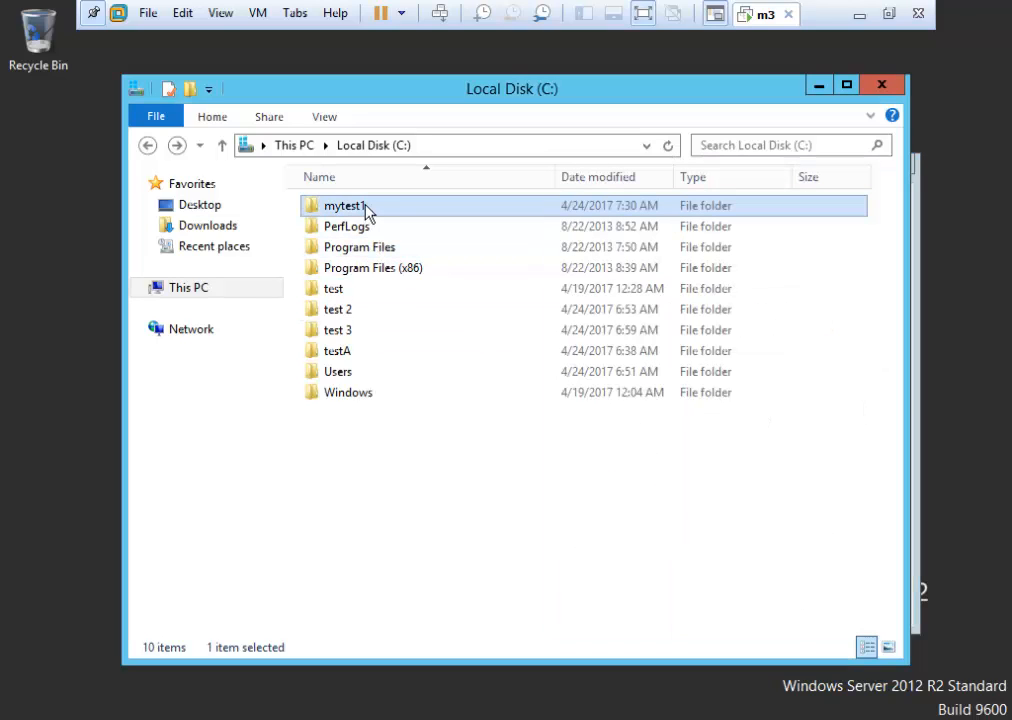
right_click(366, 208)
left_click(487, 496)
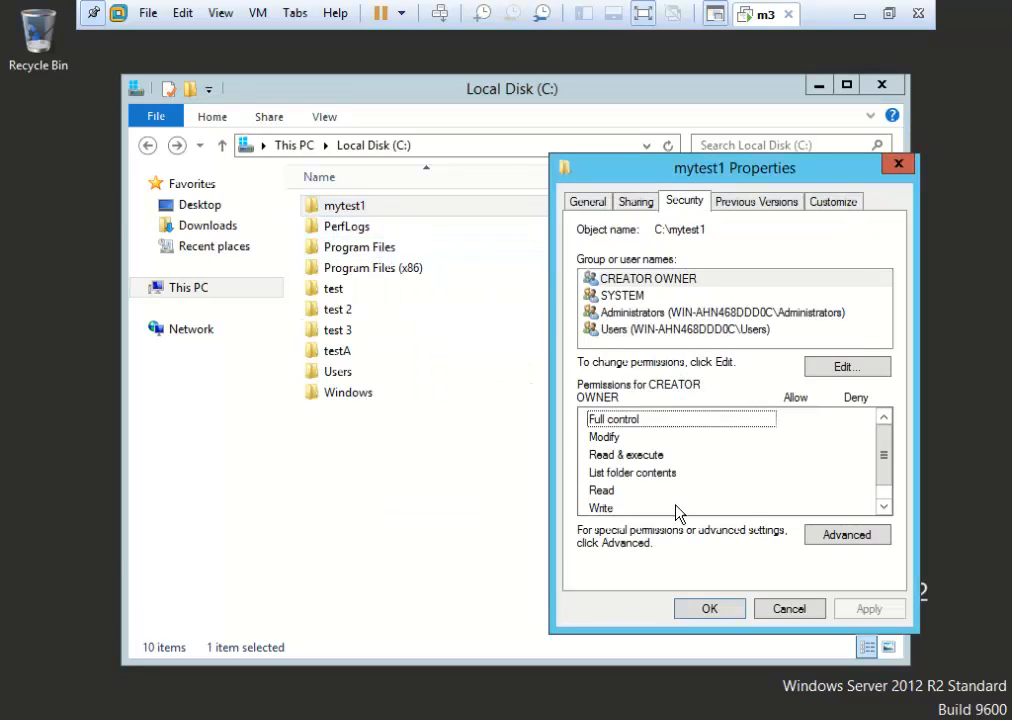
left_click(847, 537)
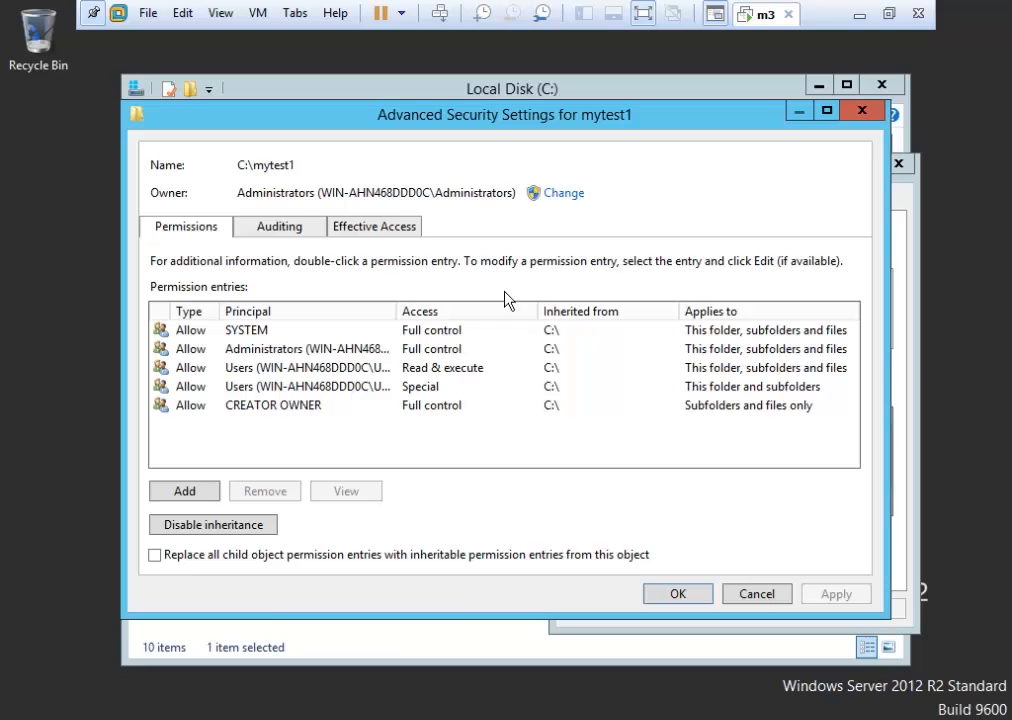
Cancel mytest1's Advanced Security Settings, reopen them, then cancel again without changes.
left_click(739, 591)
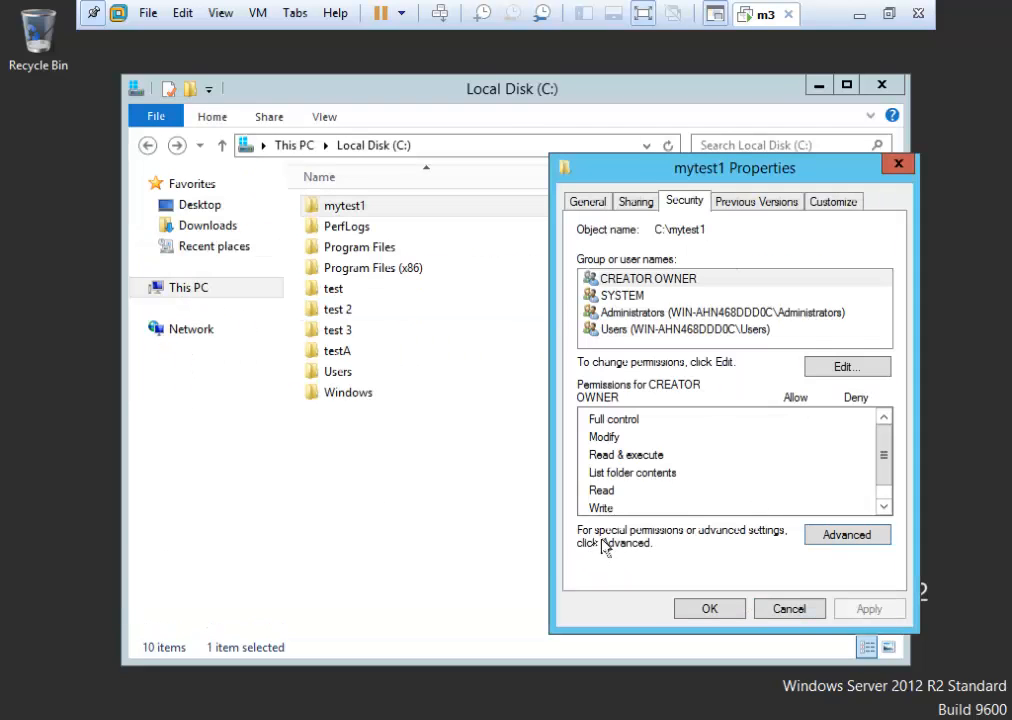
left_click(843, 537)
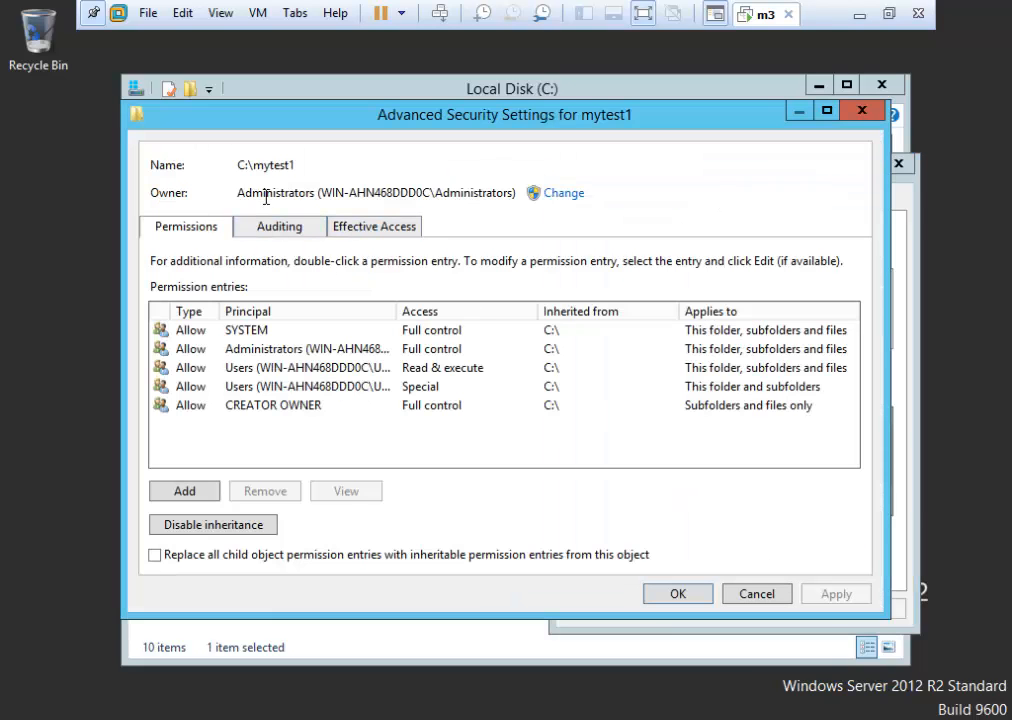
left_click(766, 596)
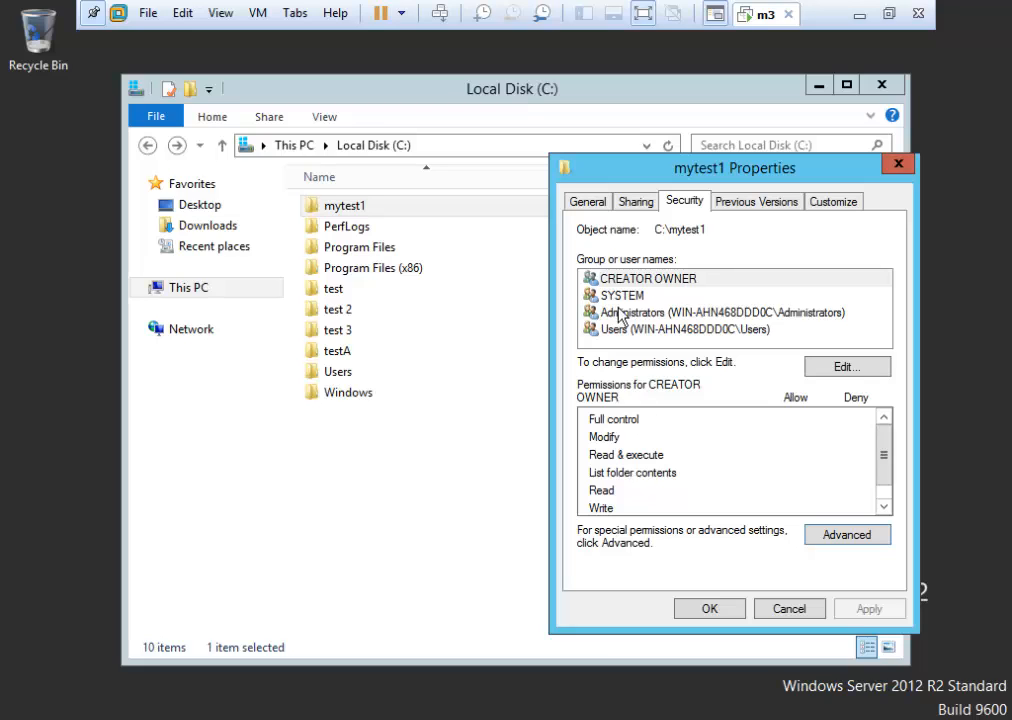
left_click(621, 313)
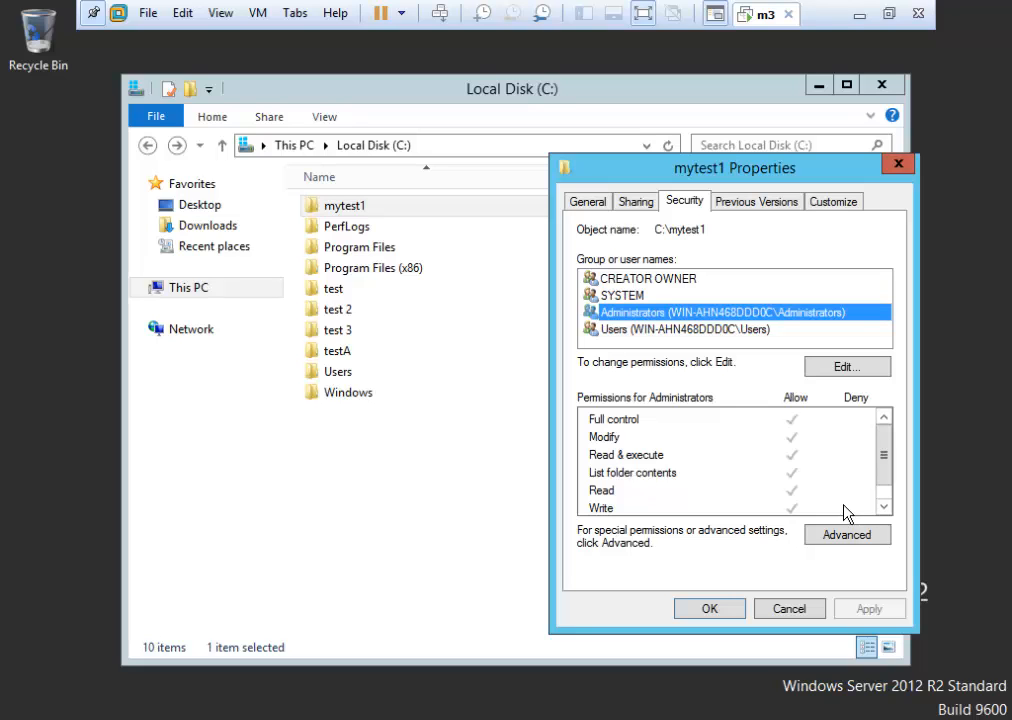
left_click(850, 541)
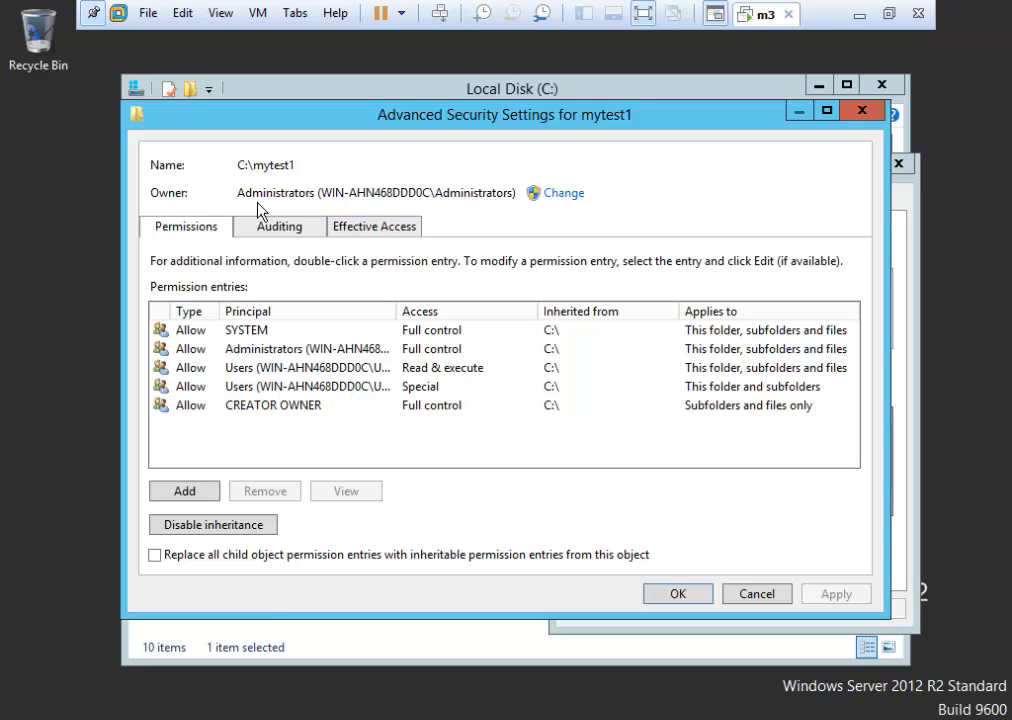
left_click(752, 596)
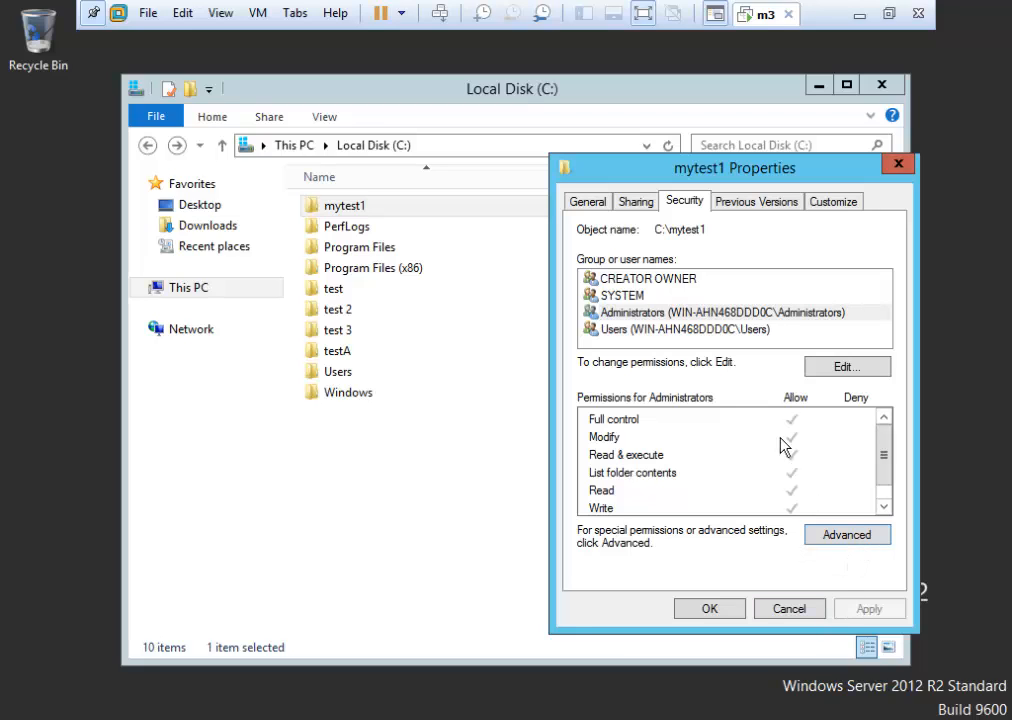
left_click(850, 536)
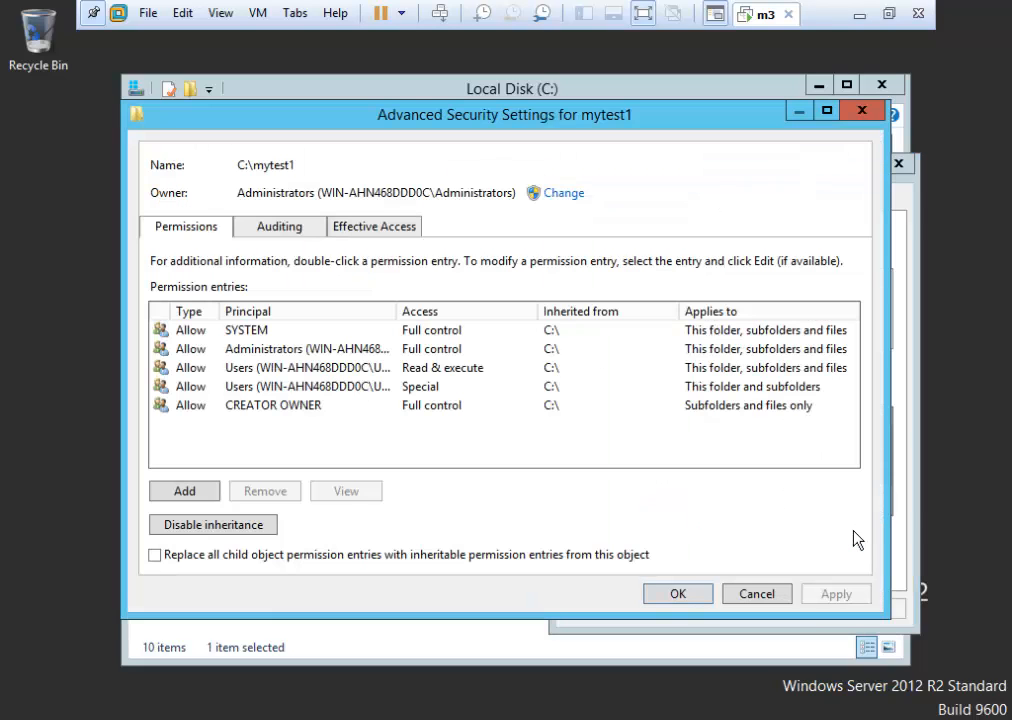
left_click(563, 196)
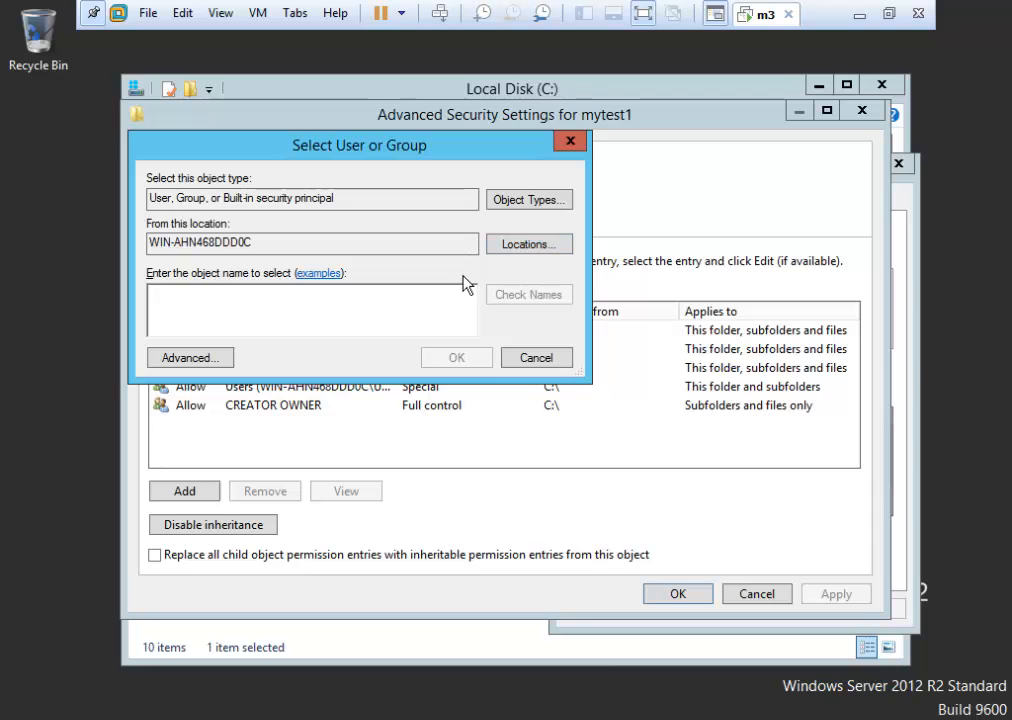
left_click(543, 362)
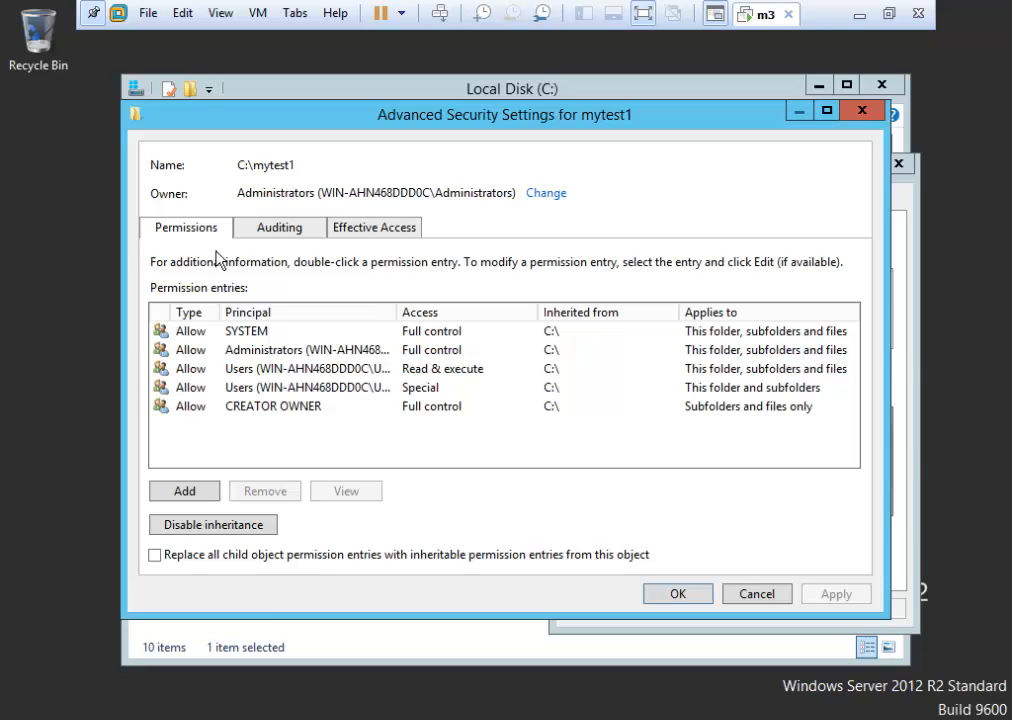
left_click(745, 594)
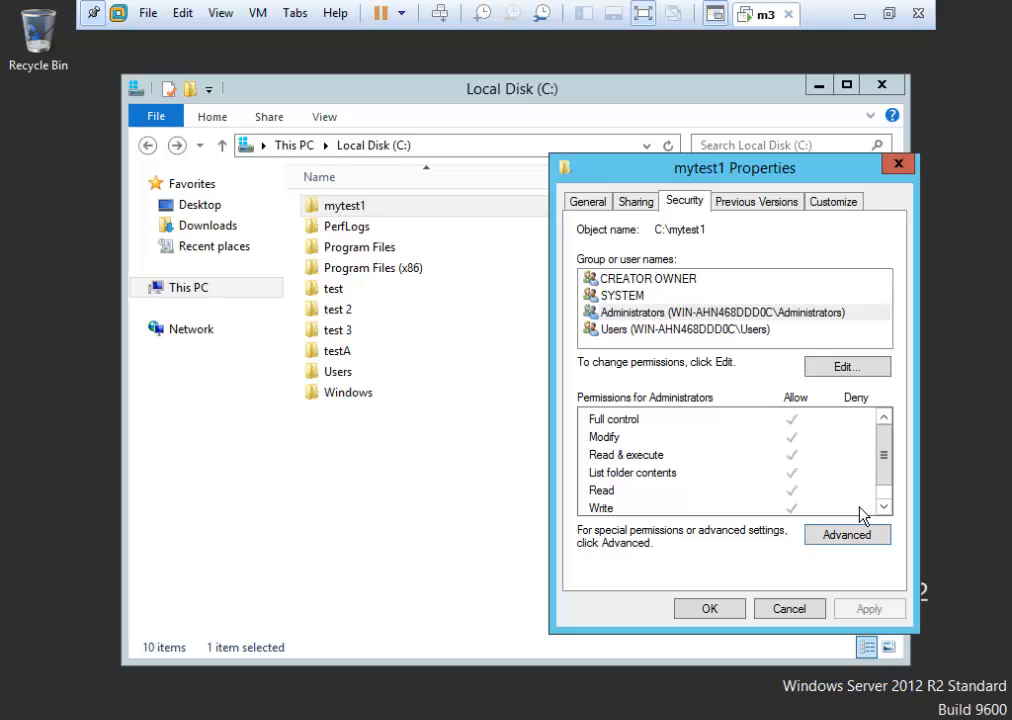
left_click(832, 535)
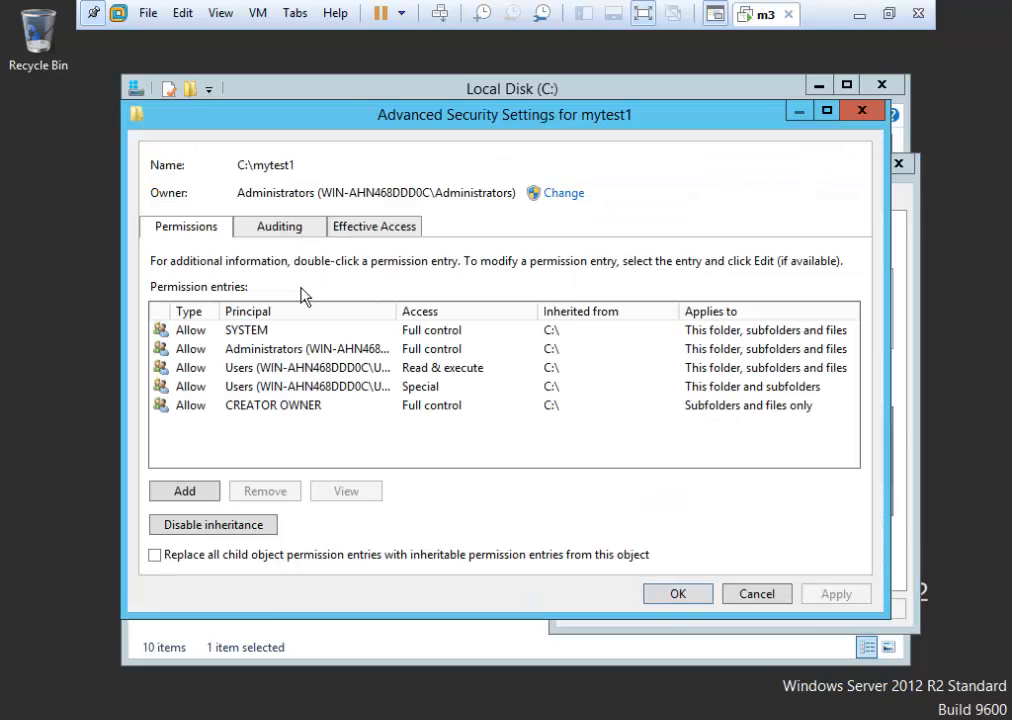
left_click(264, 350)
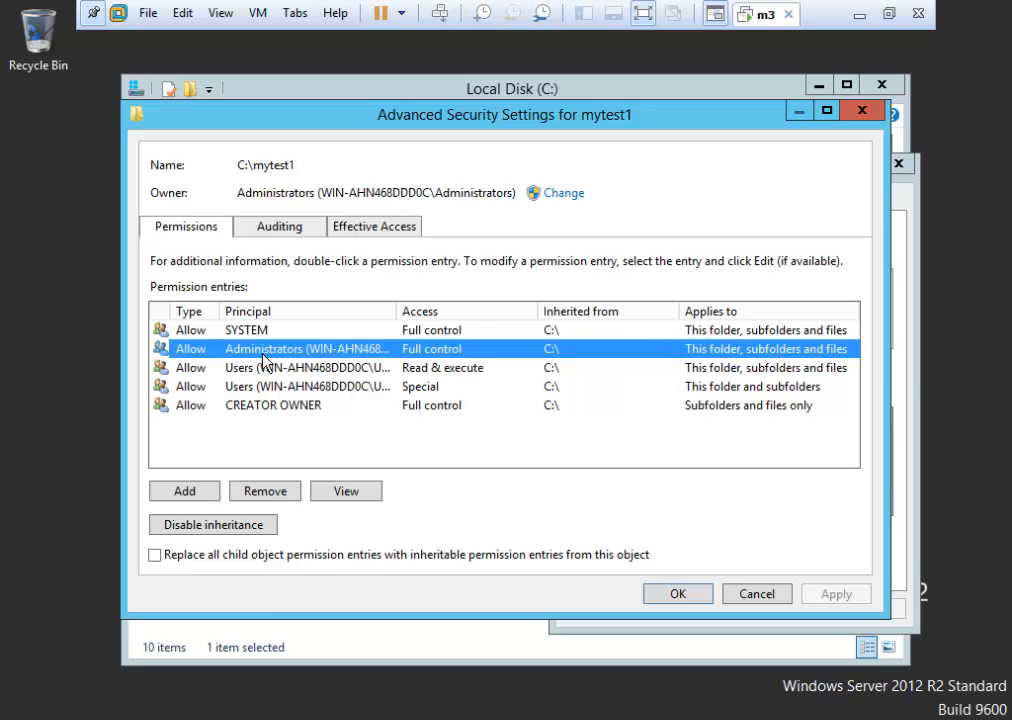
left_click(320, 500)
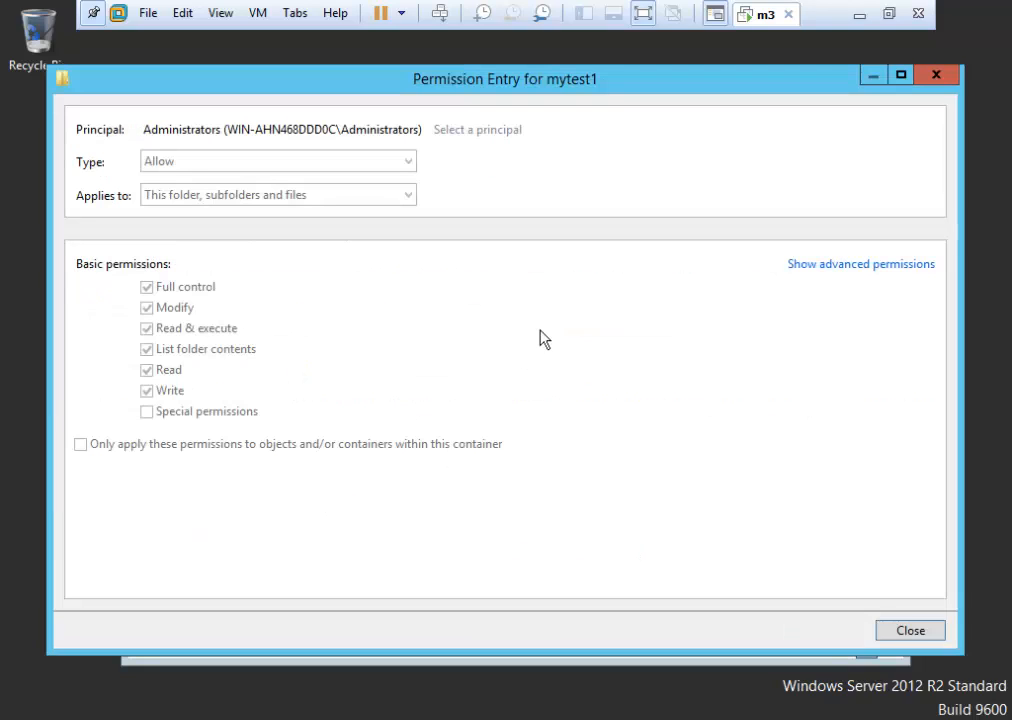
left_click(805, 266)
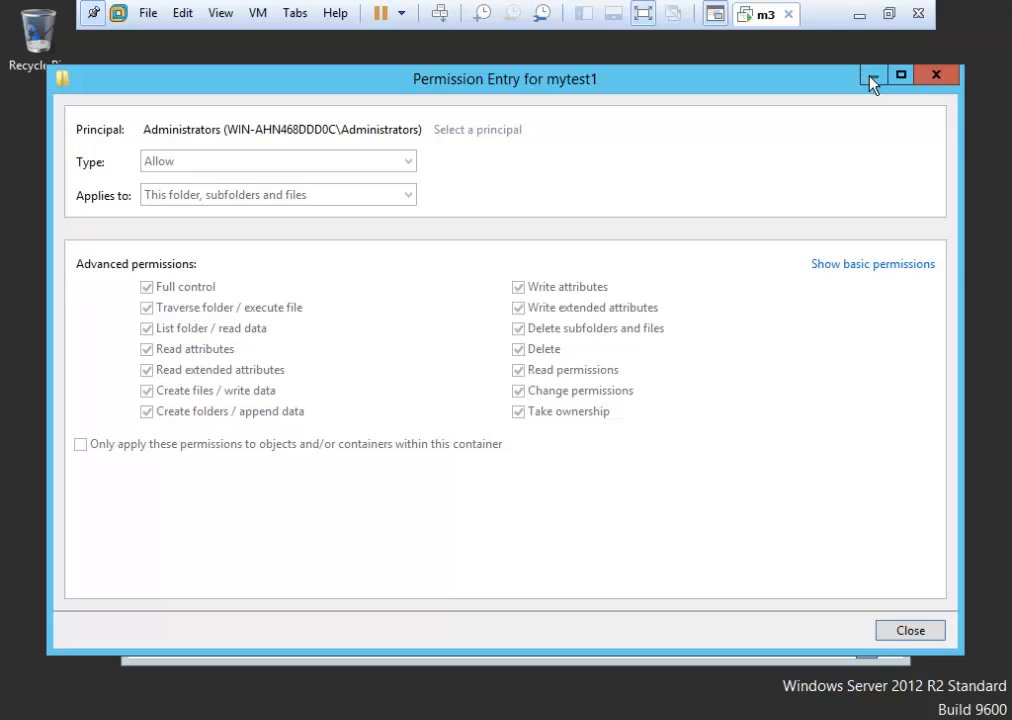
left_click(911, 631)
left_click(757, 600)
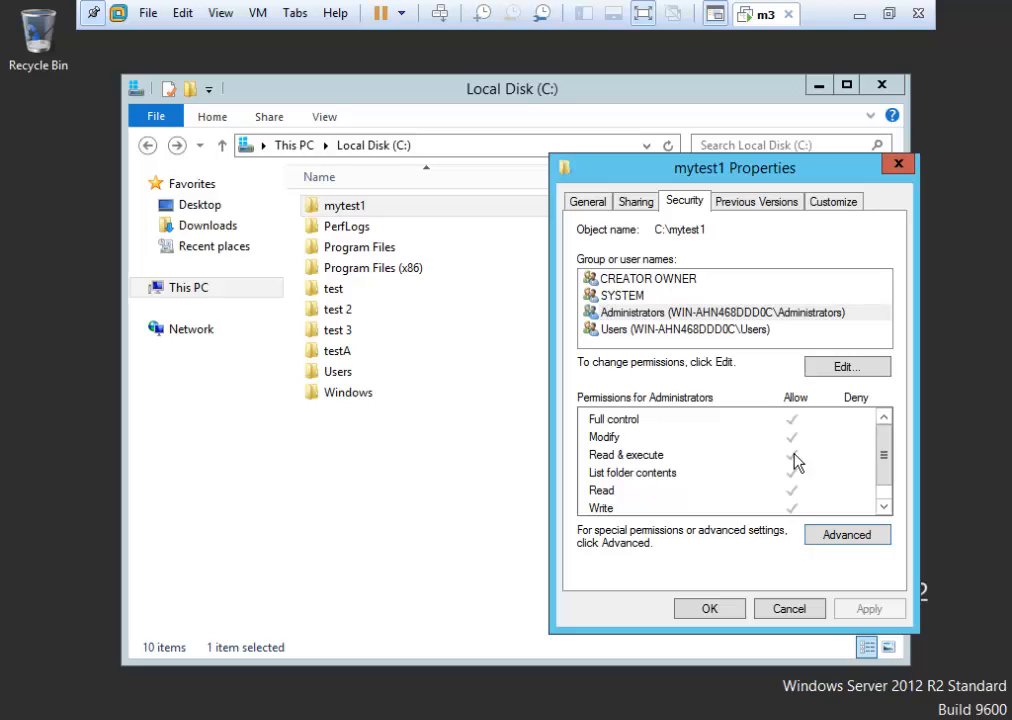
left_click(845, 368)
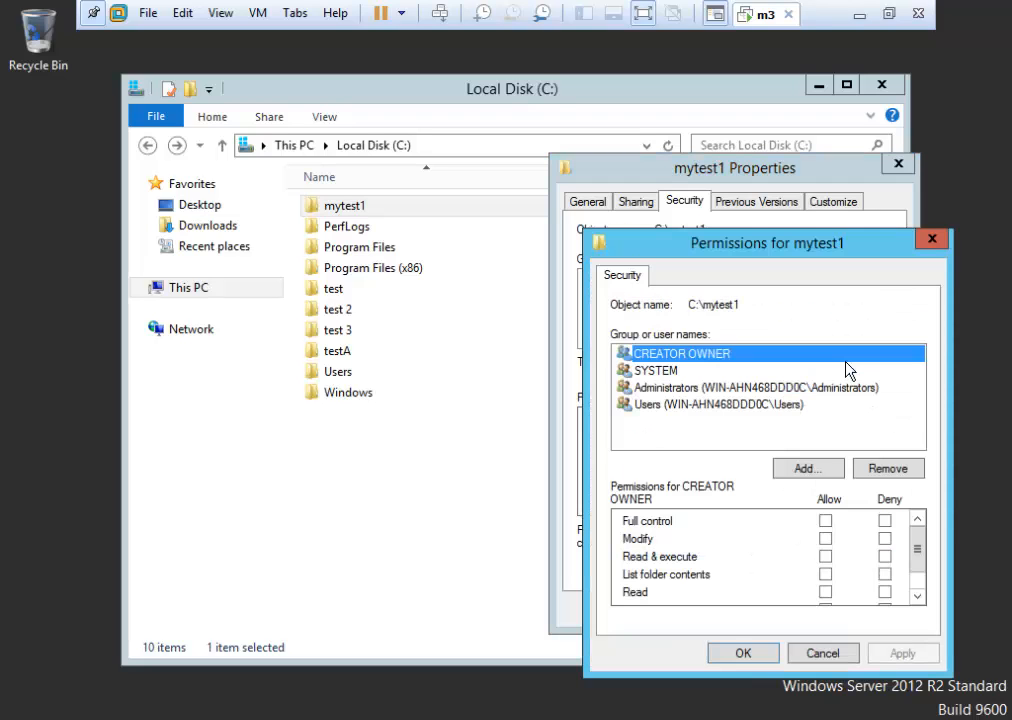
left_click_drag(821, 244, 671, 142)
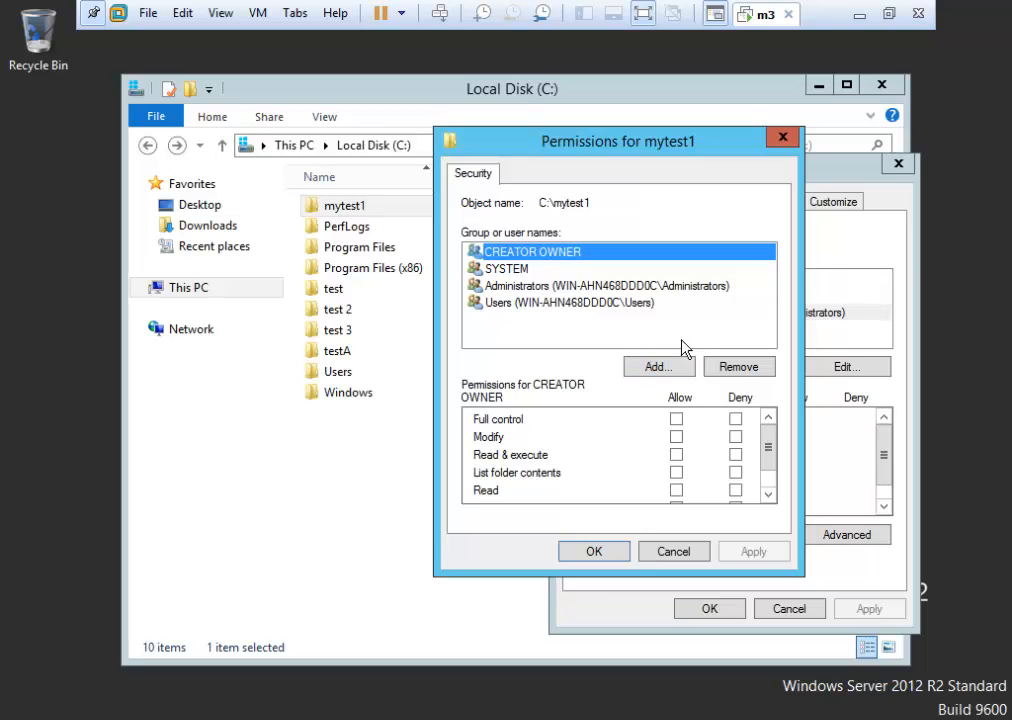
left_click(664, 372)
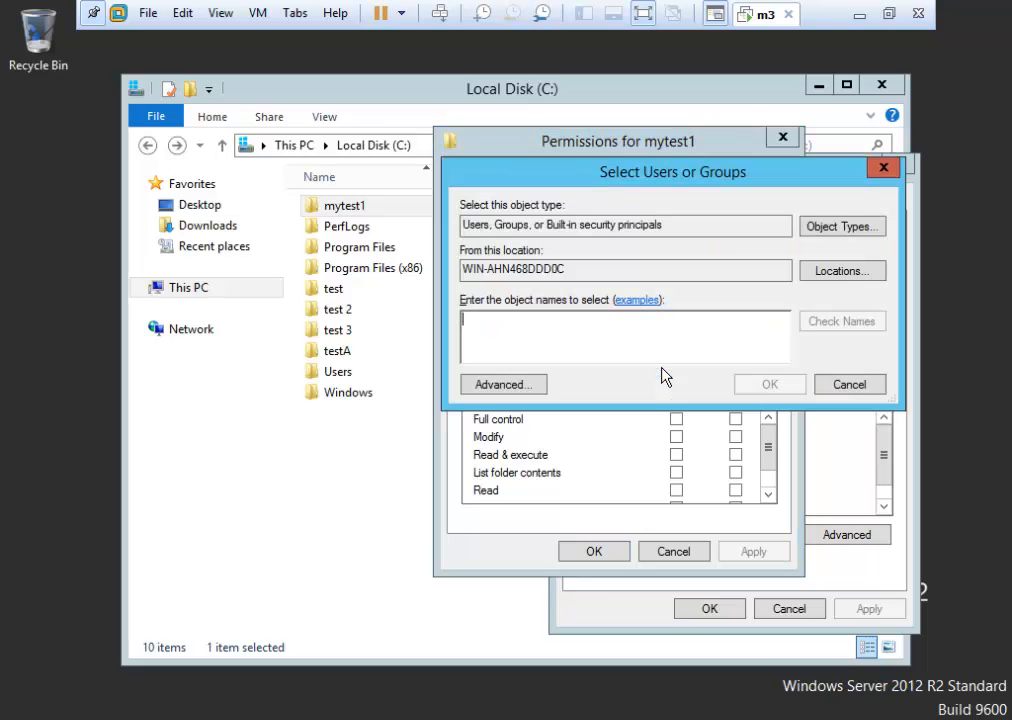
type("management")
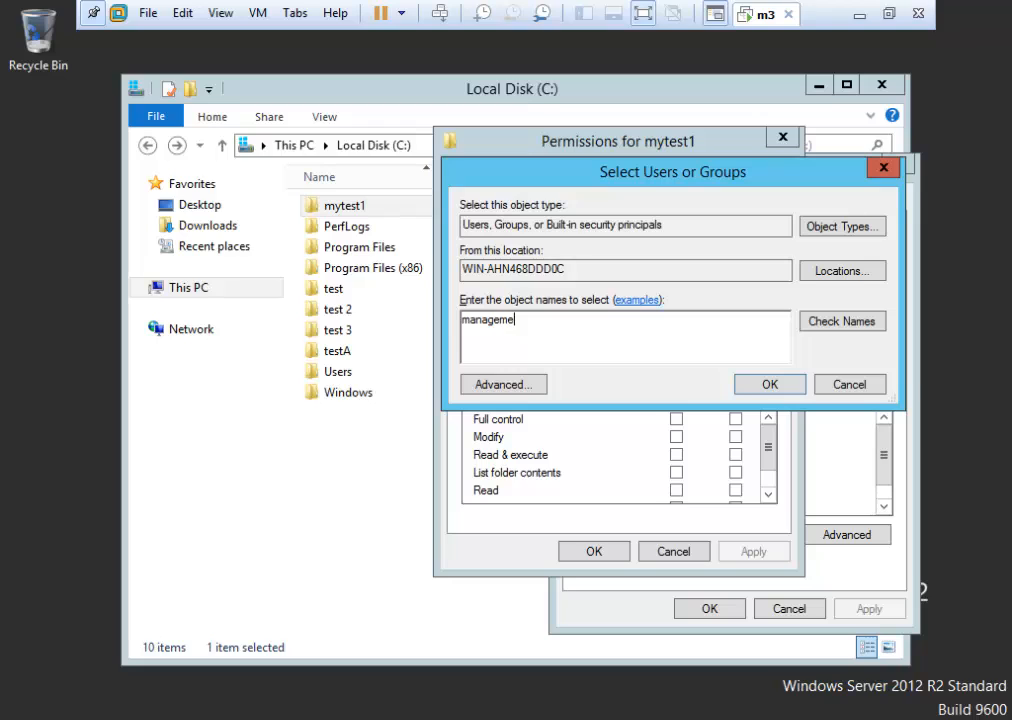
left_click(840, 322)
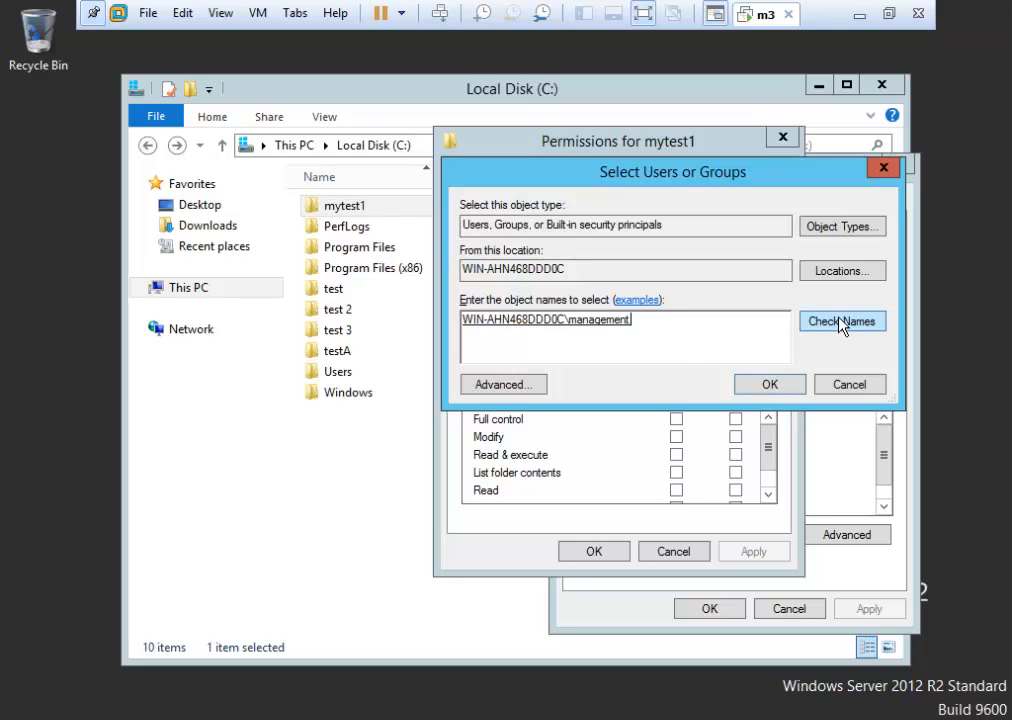
left_click(768, 385)
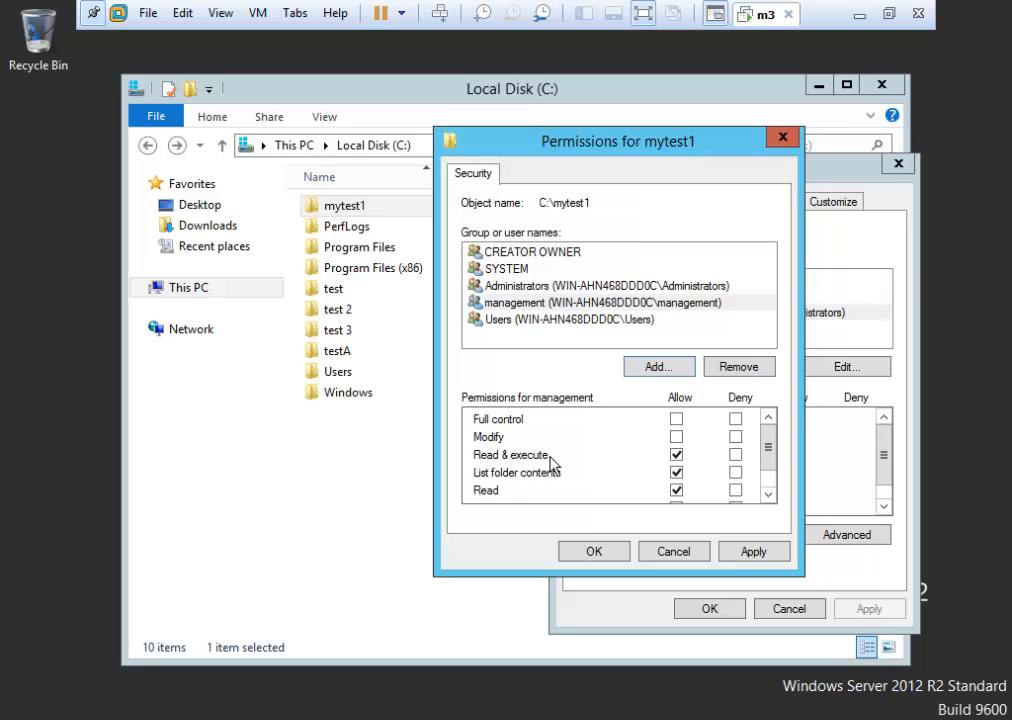
left_click(677, 490)
left_click(677, 473)
left_click(677, 455)
left_click(675, 552)
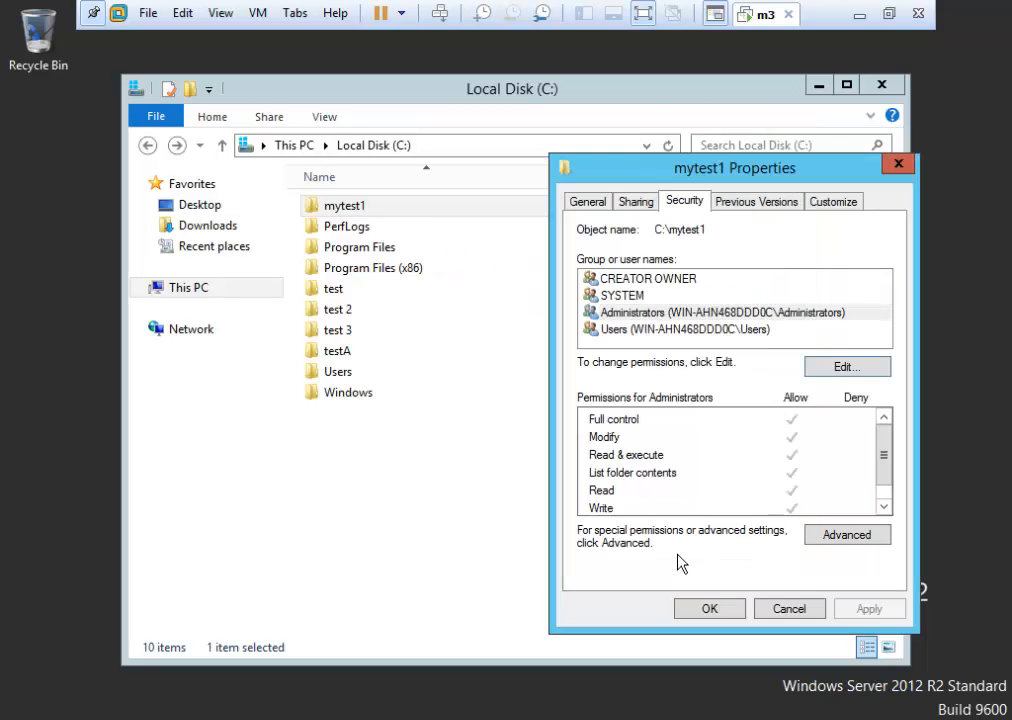
left_click(852, 535)
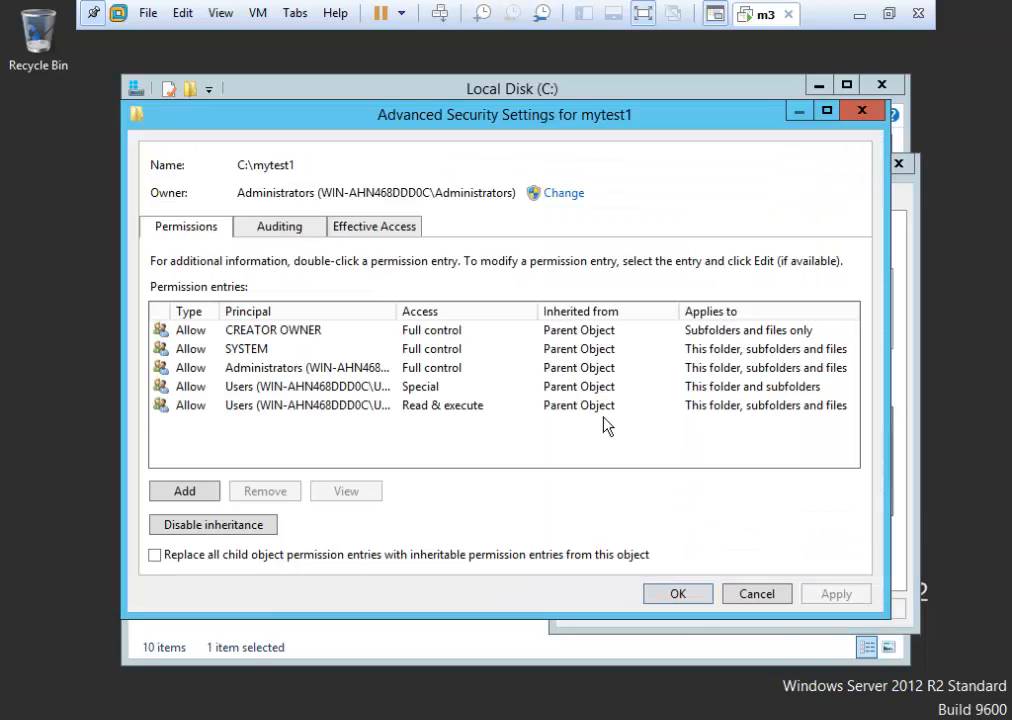
left_click(249, 368)
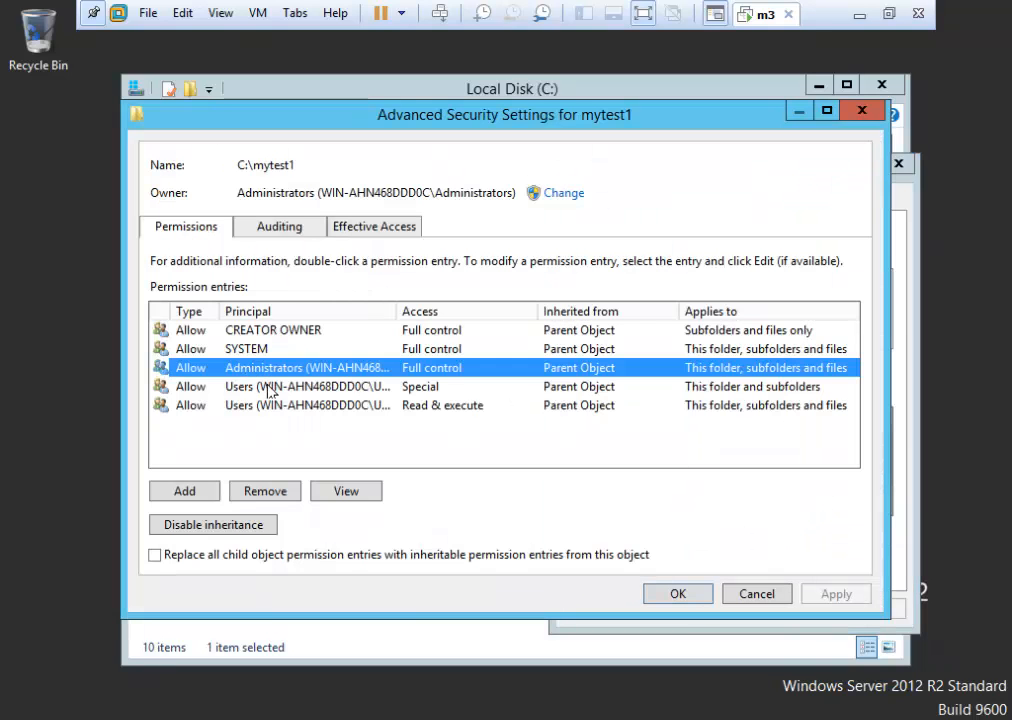
left_click(342, 493)
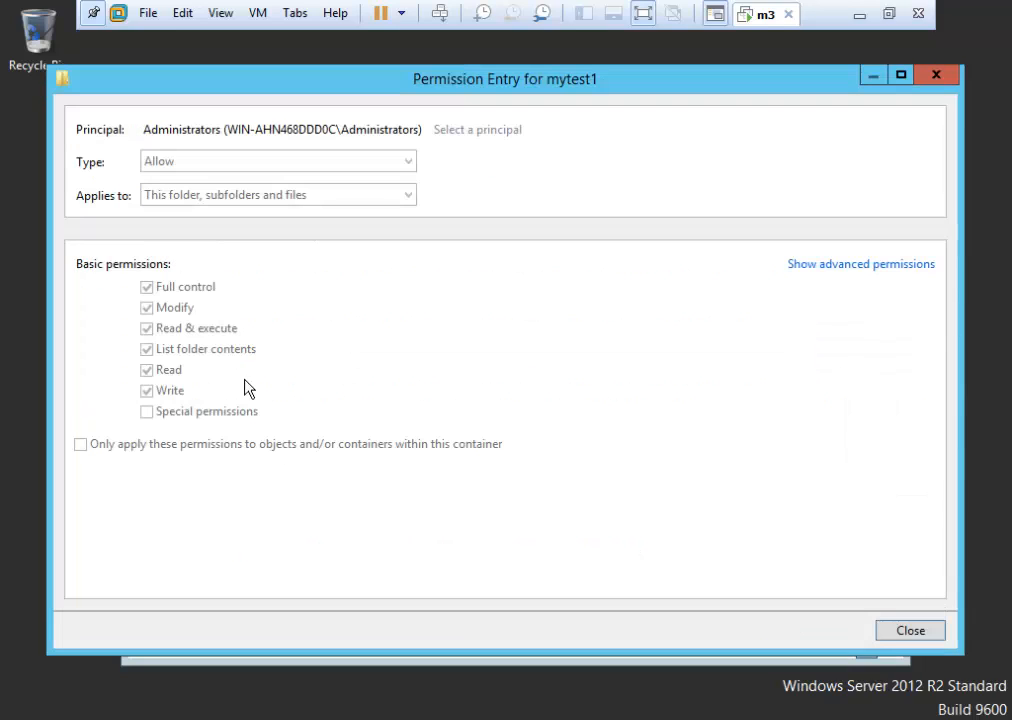
left_click(822, 266)
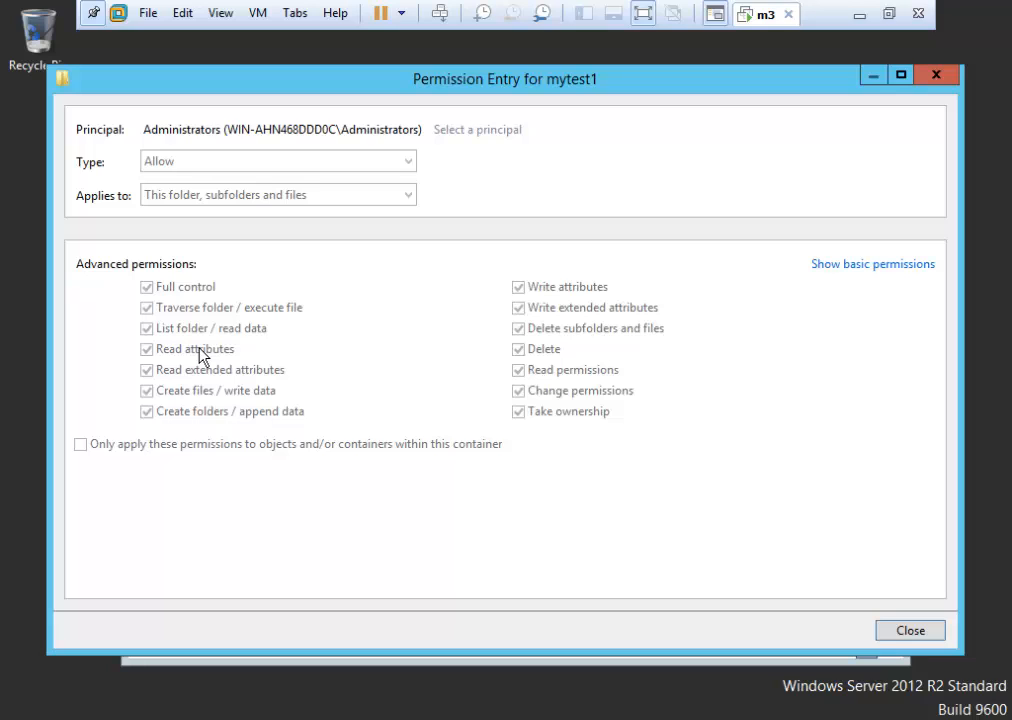
left_click(910, 631)
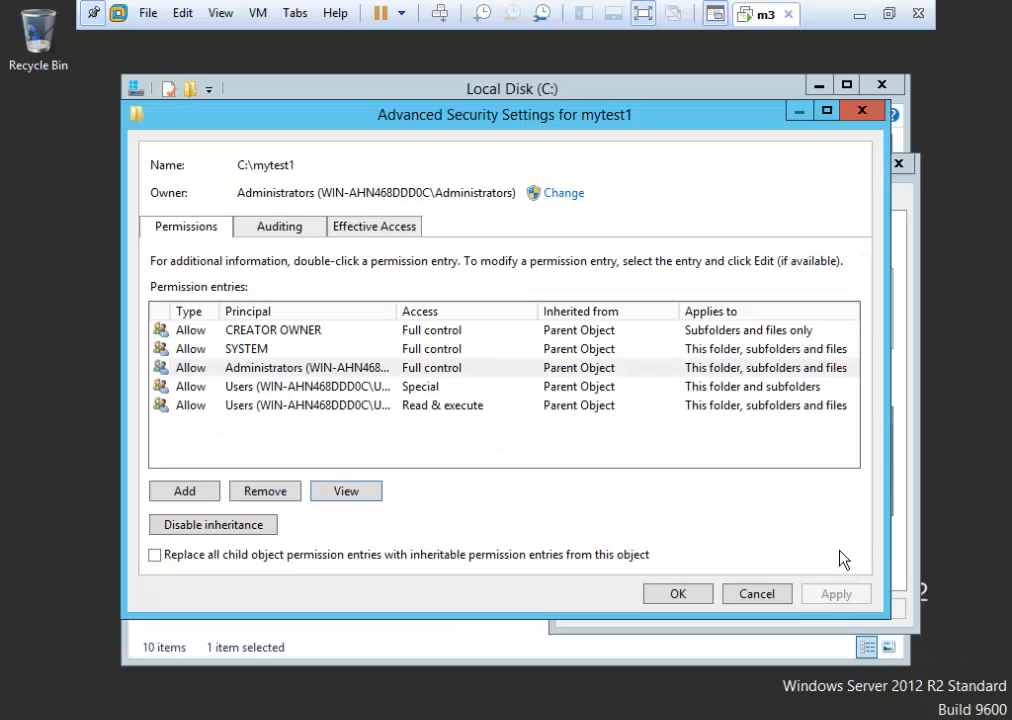
left_click(777, 596)
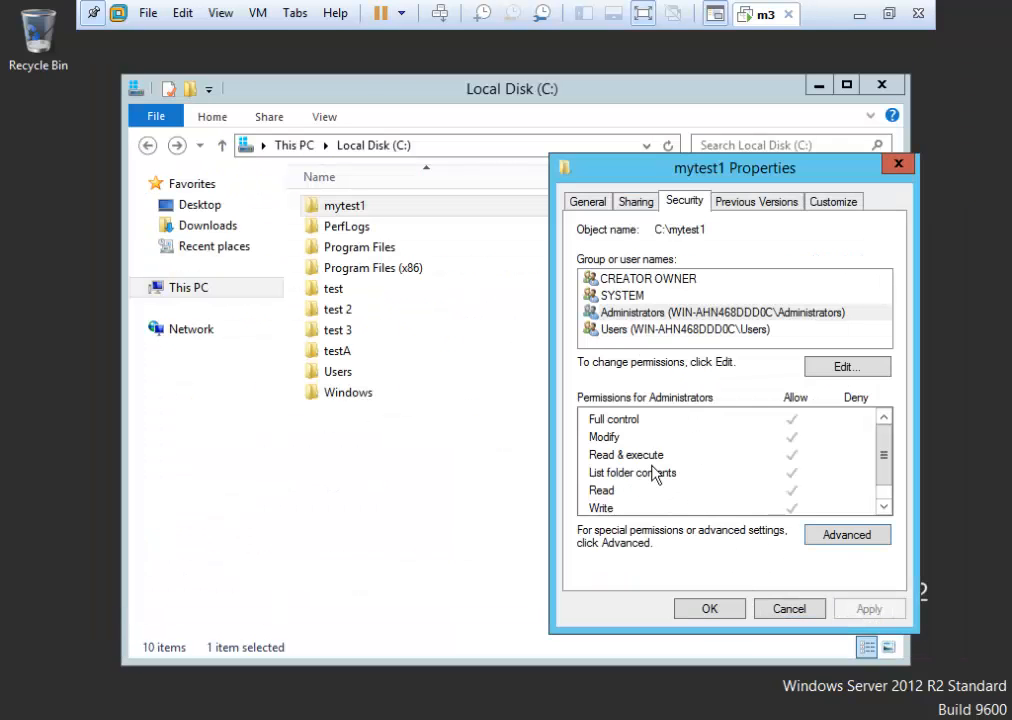
Inspect the Administrators entry's advanced permissions on mytest1, then close the entry and advanced settings.
left_click(850, 536)
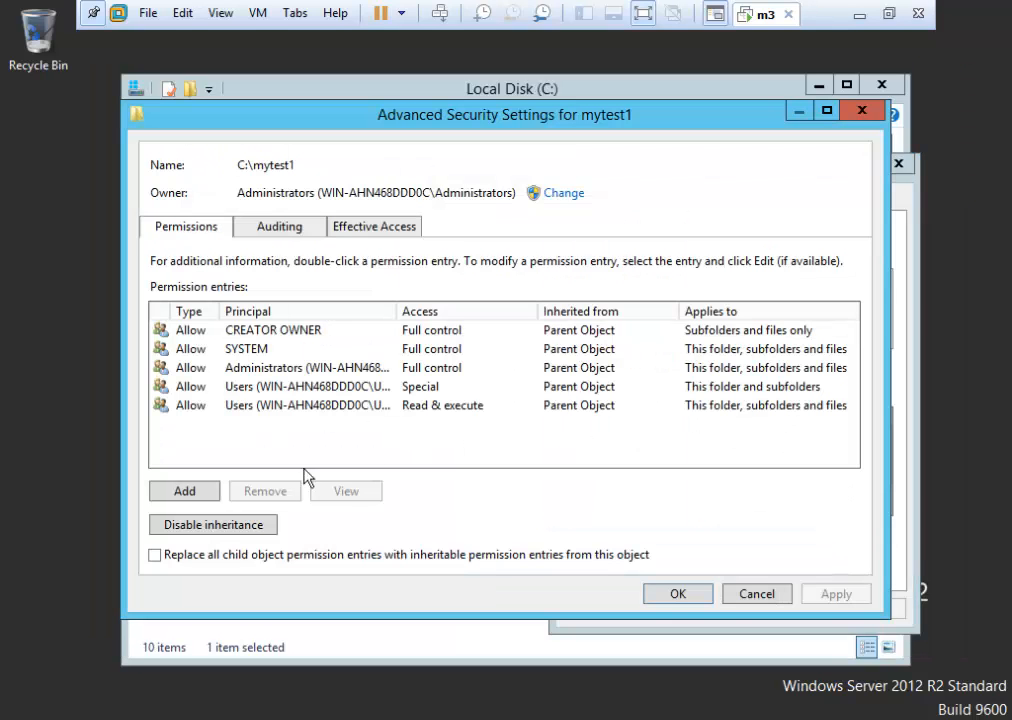
left_click(258, 369)
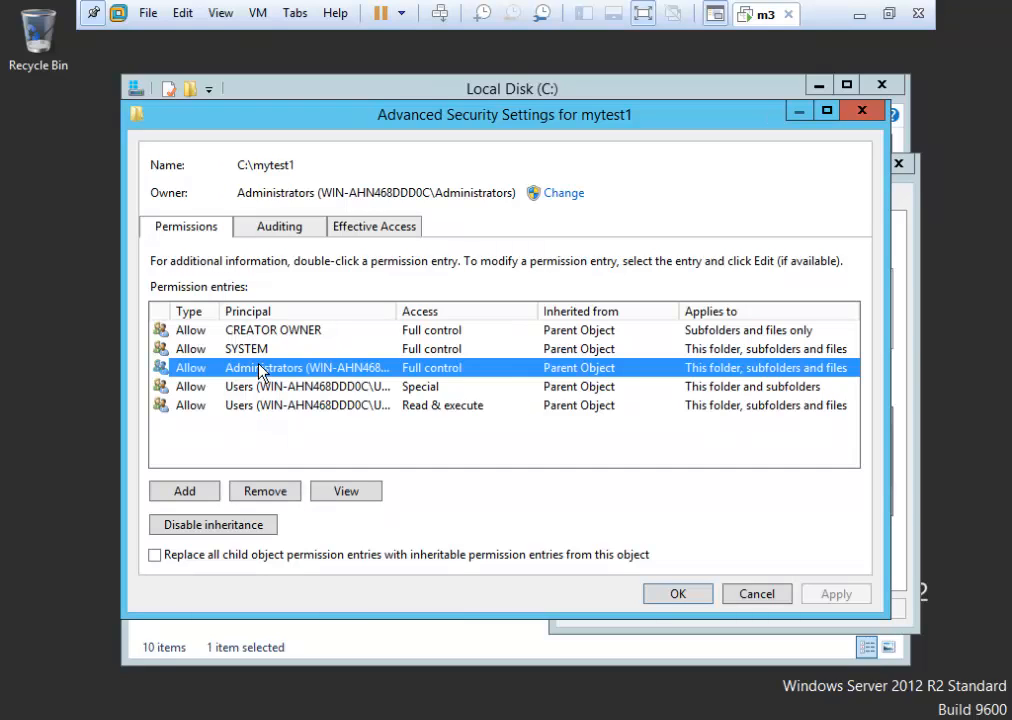
left_click(348, 491)
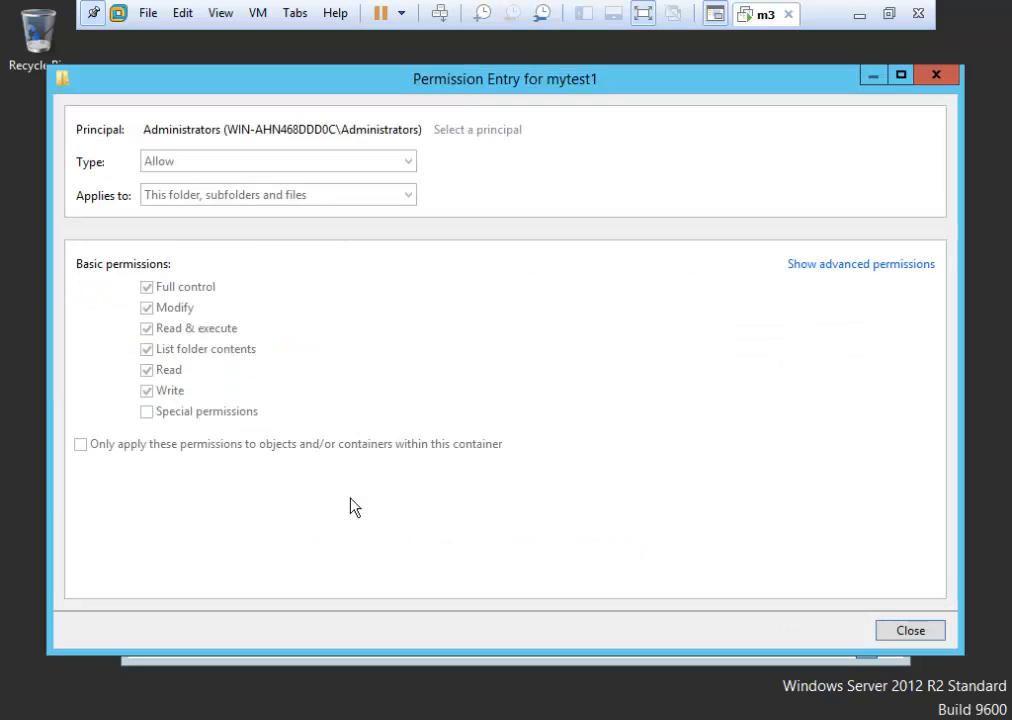
left_click(865, 265)
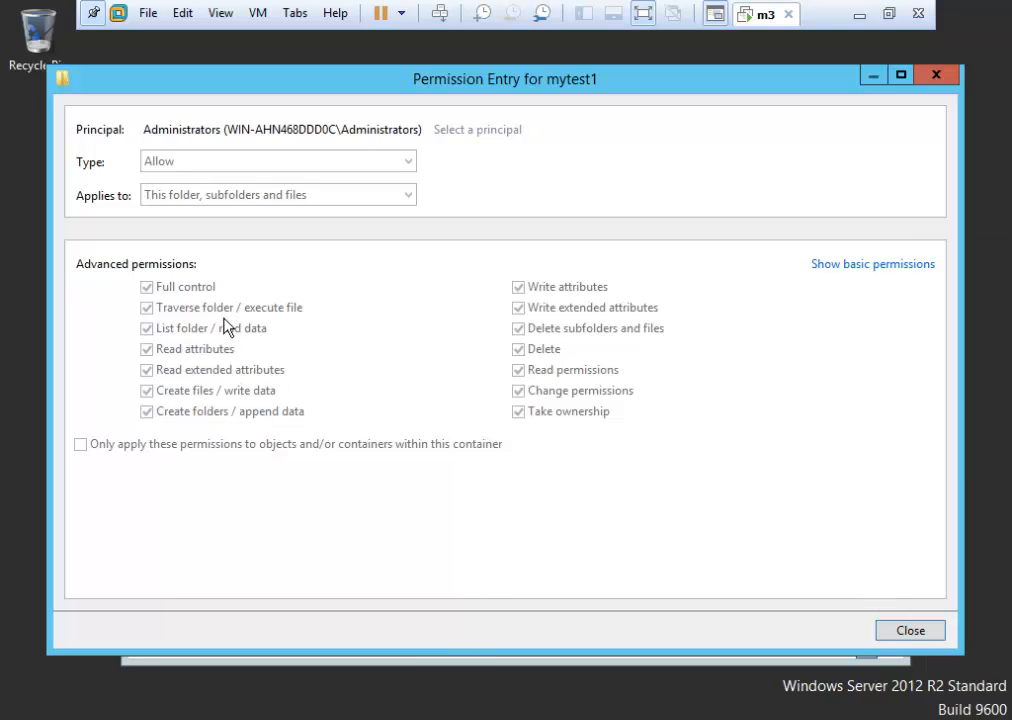
left_click(910, 630)
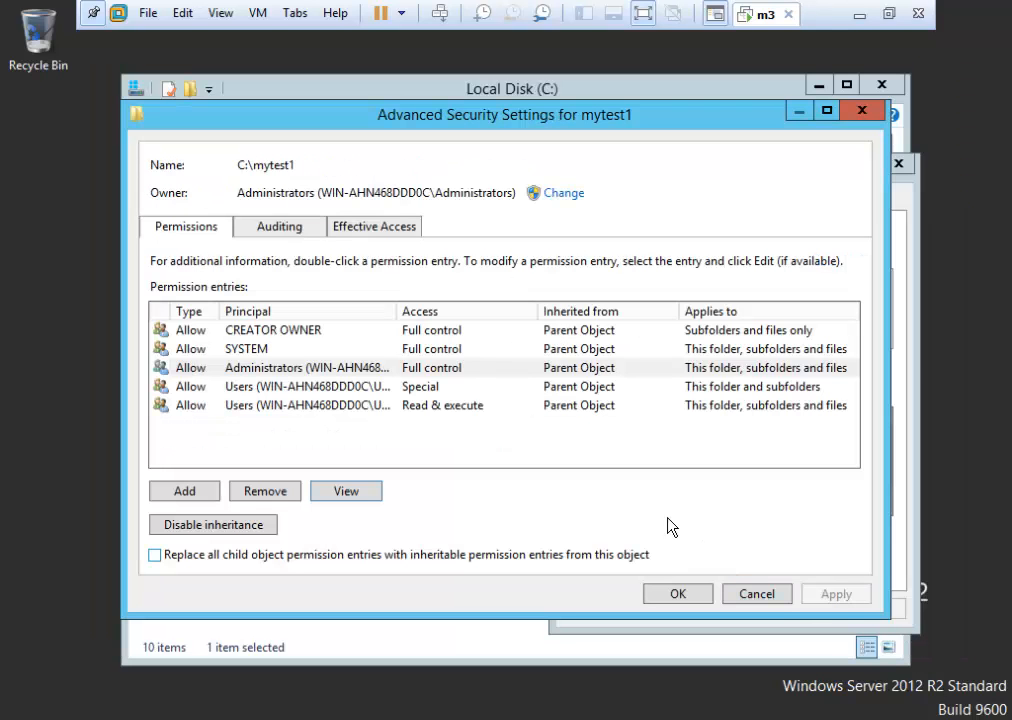
left_click(771, 596)
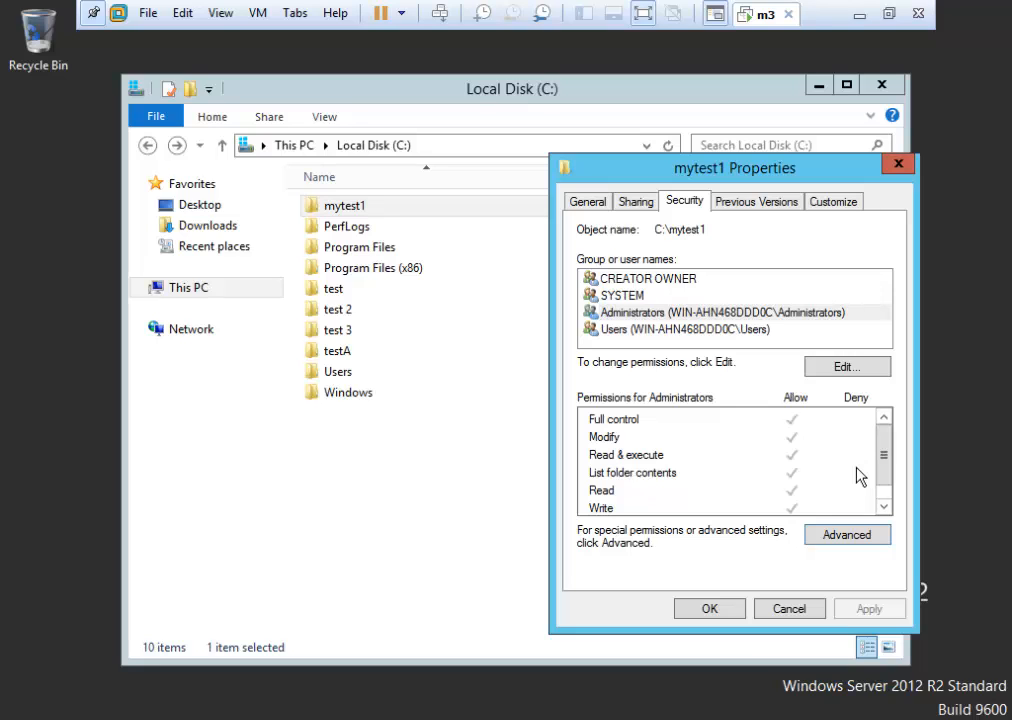
Close mytest1 properties unchanged and create folder fol1 on Local Disk (C:).
left_click(802, 609)
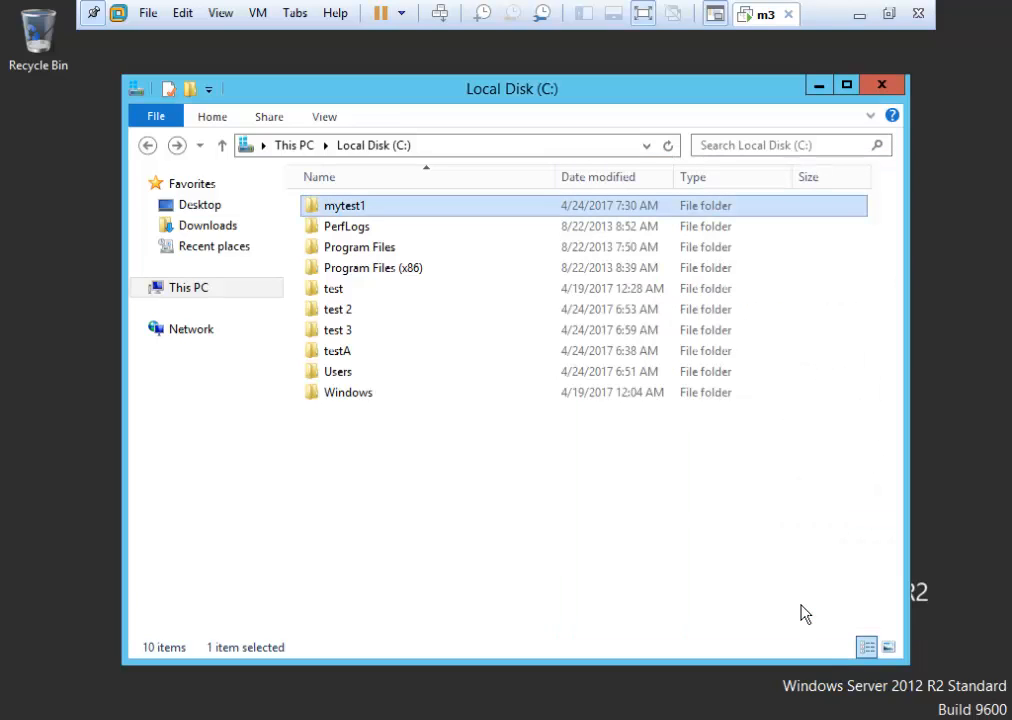
right_click(396, 472)
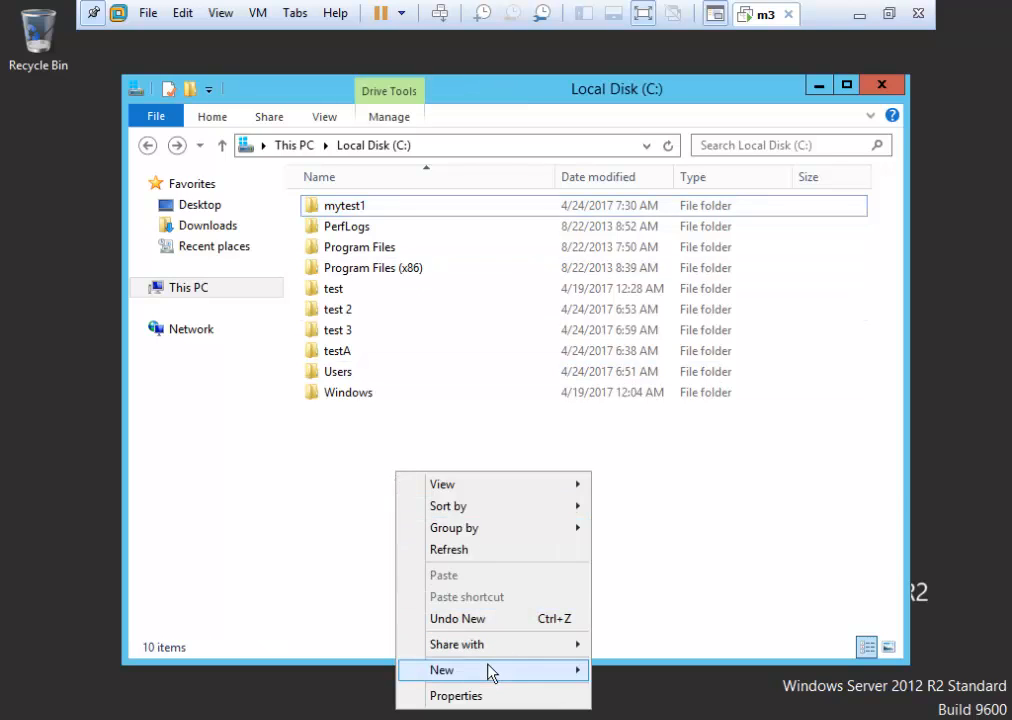
mouse_move(528, 670)
left_click(631, 536)
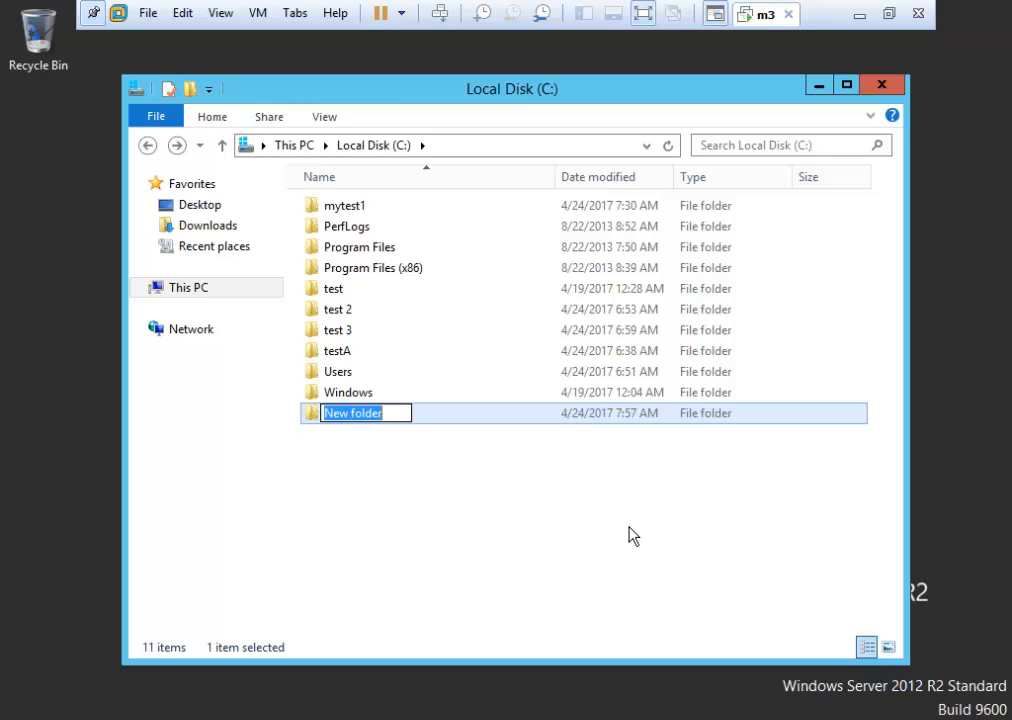
type("fol1")
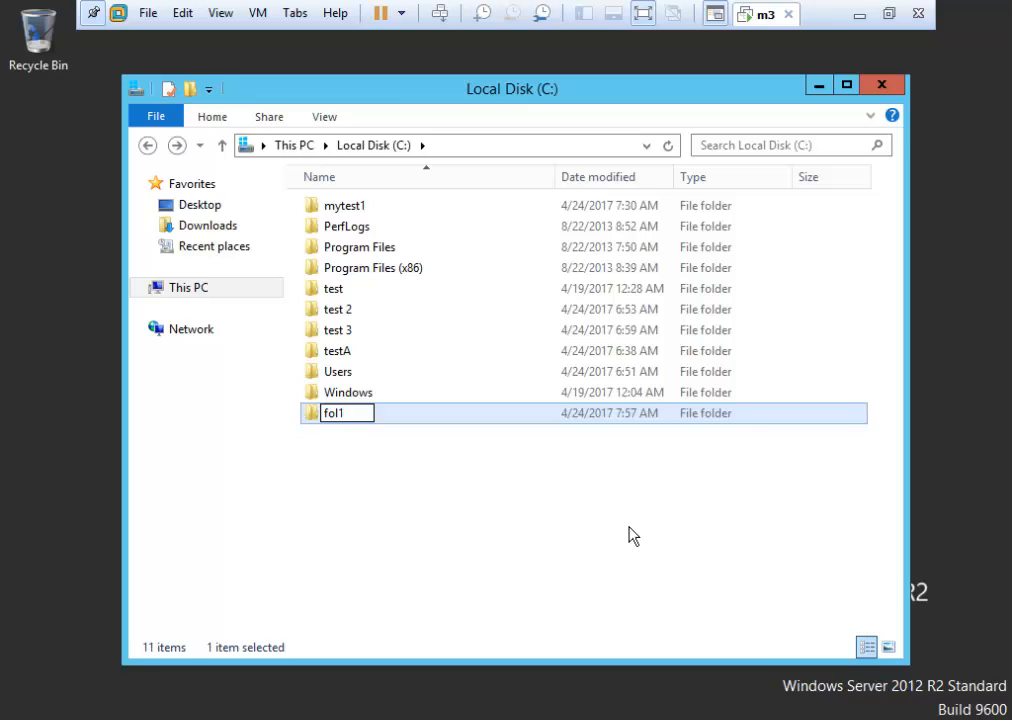
key("Return")
key("Return")
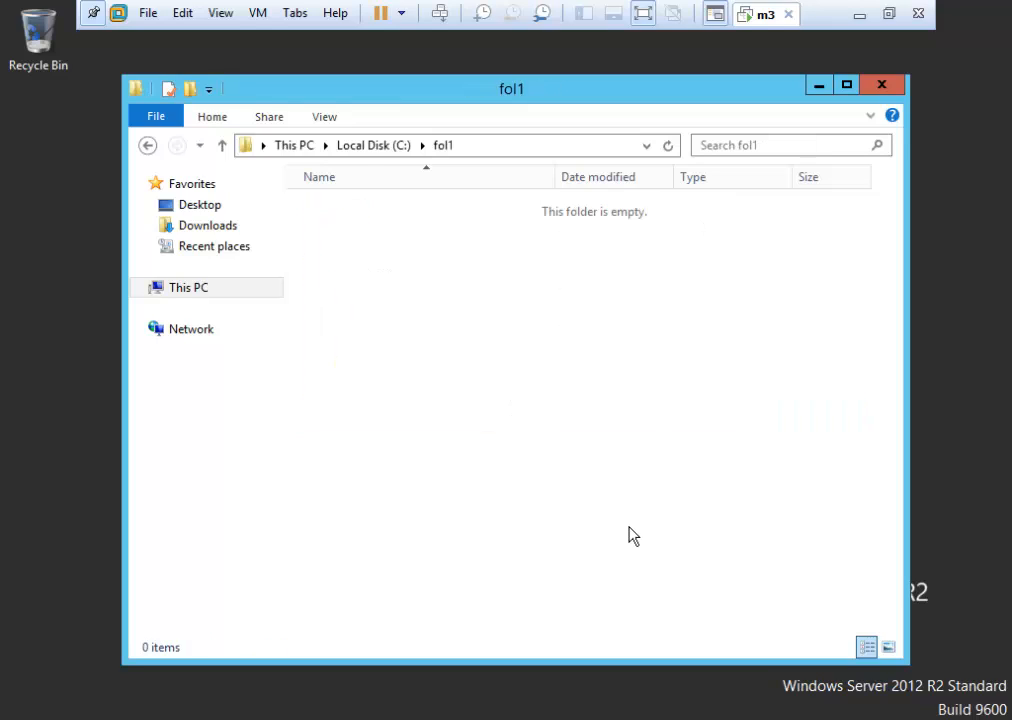
Inside fol1, create the subfolders fol2 and fol3.
right_click(420, 321)
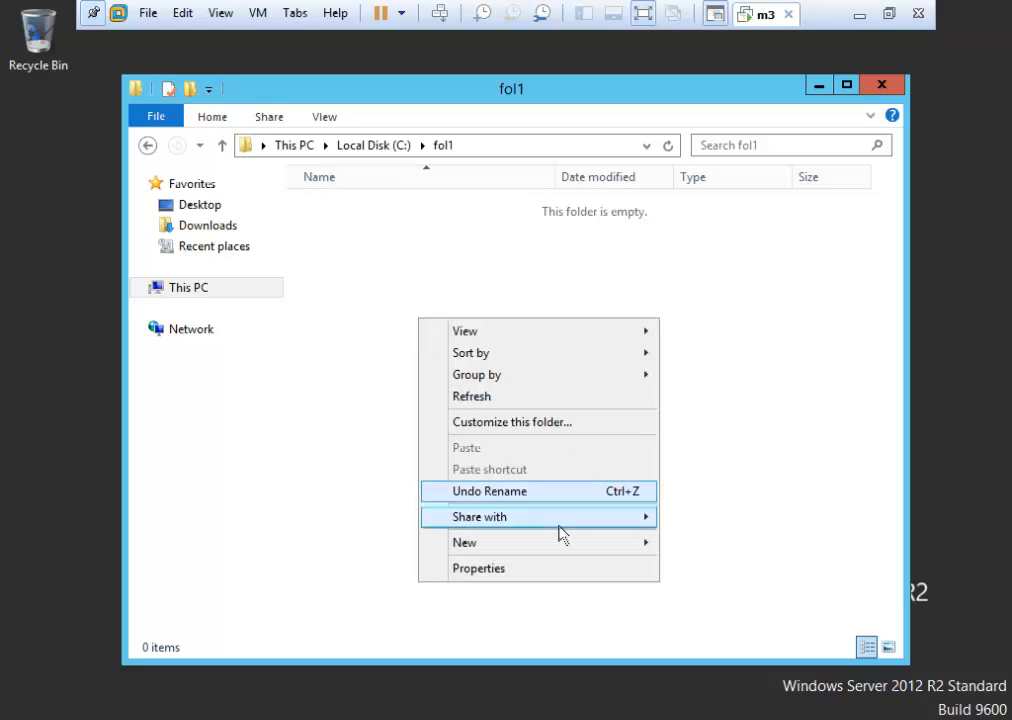
mouse_move(548, 545)
left_click(718, 543)
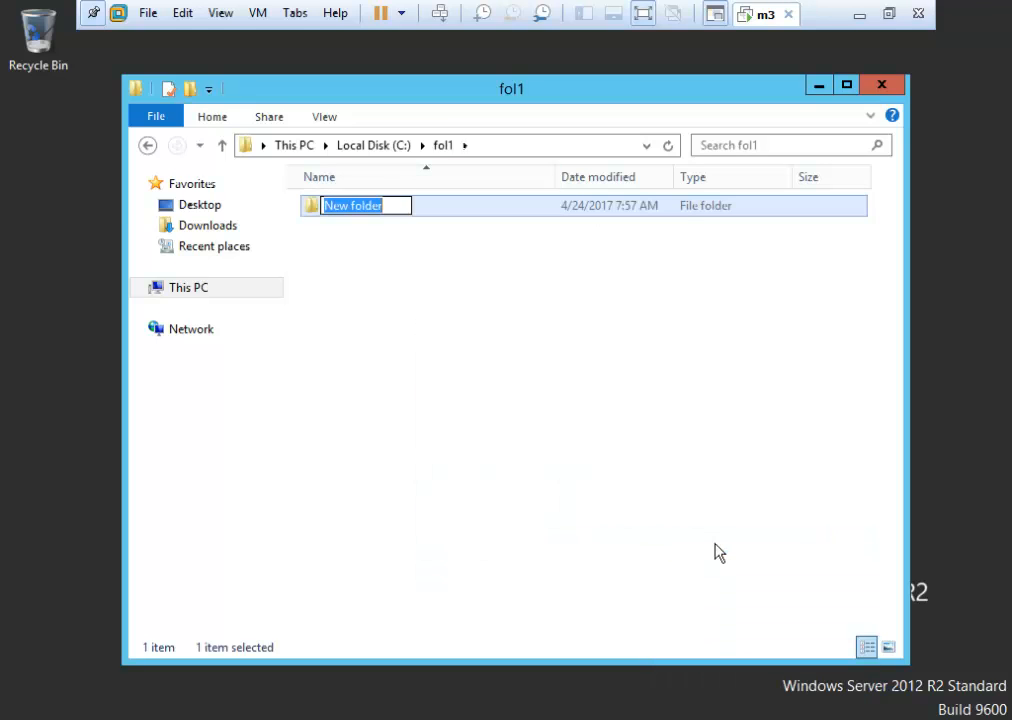
type("fol2")
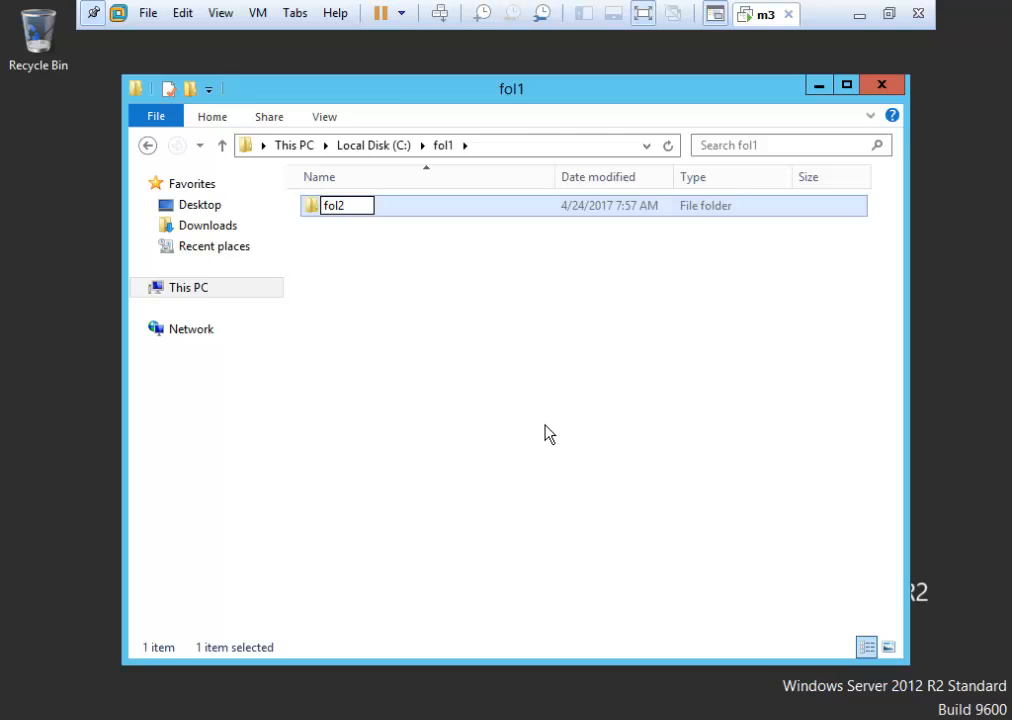
left_click(473, 357)
right_click(470, 349)
mouse_move(671, 583)
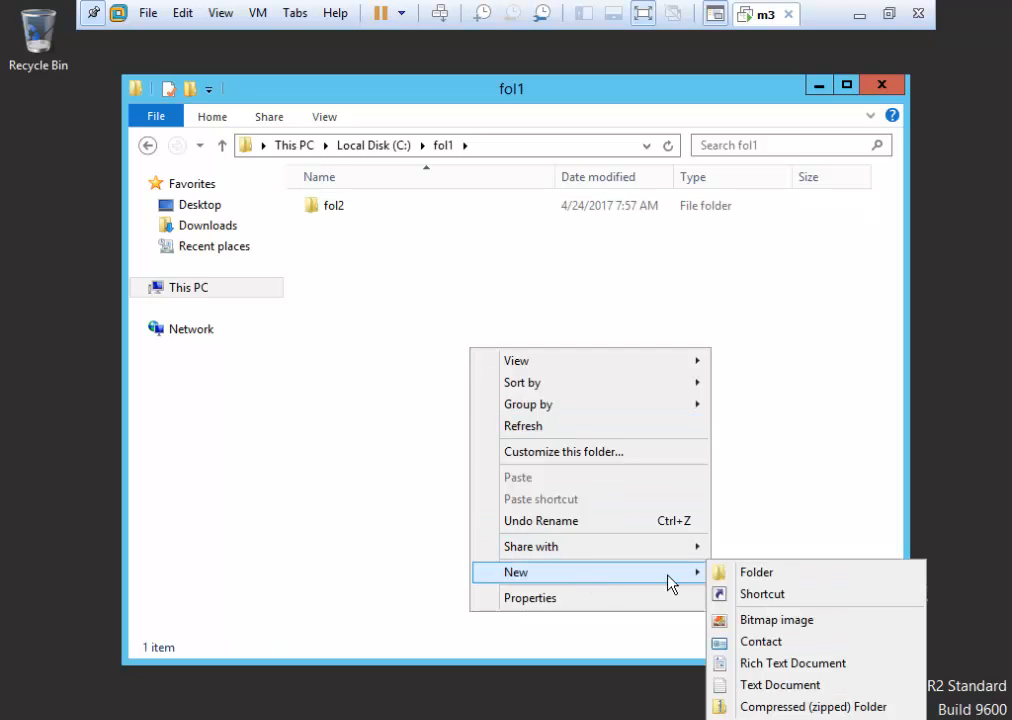
left_click(741, 576)
type("fol 3")
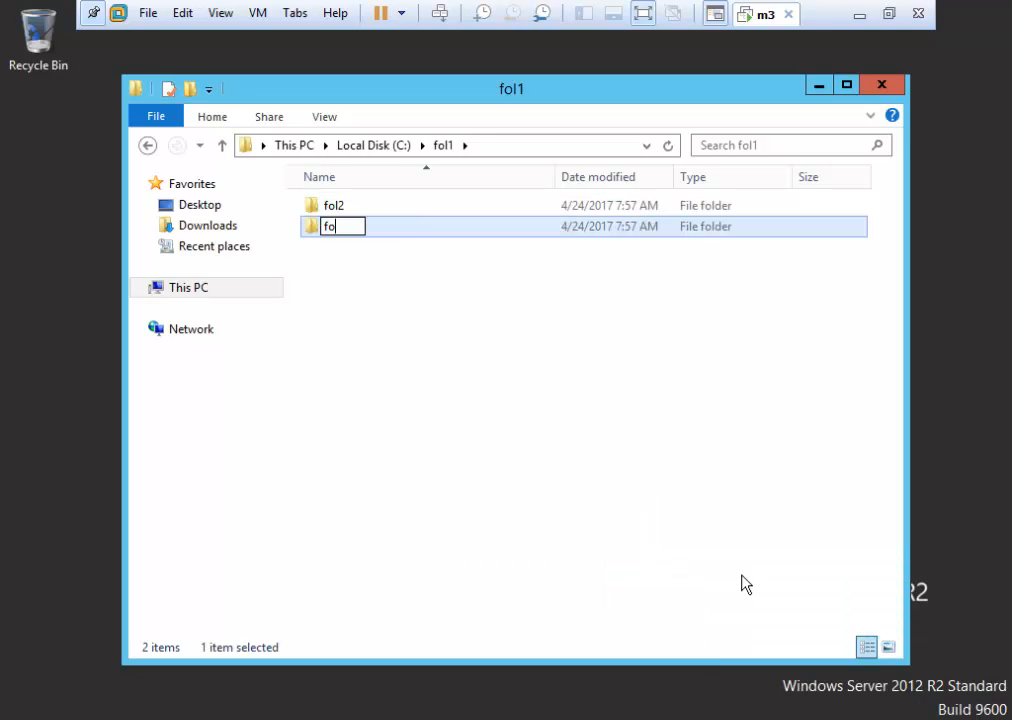
key("BackSpace")
key("BackSpace")
type("3")
key("Return")
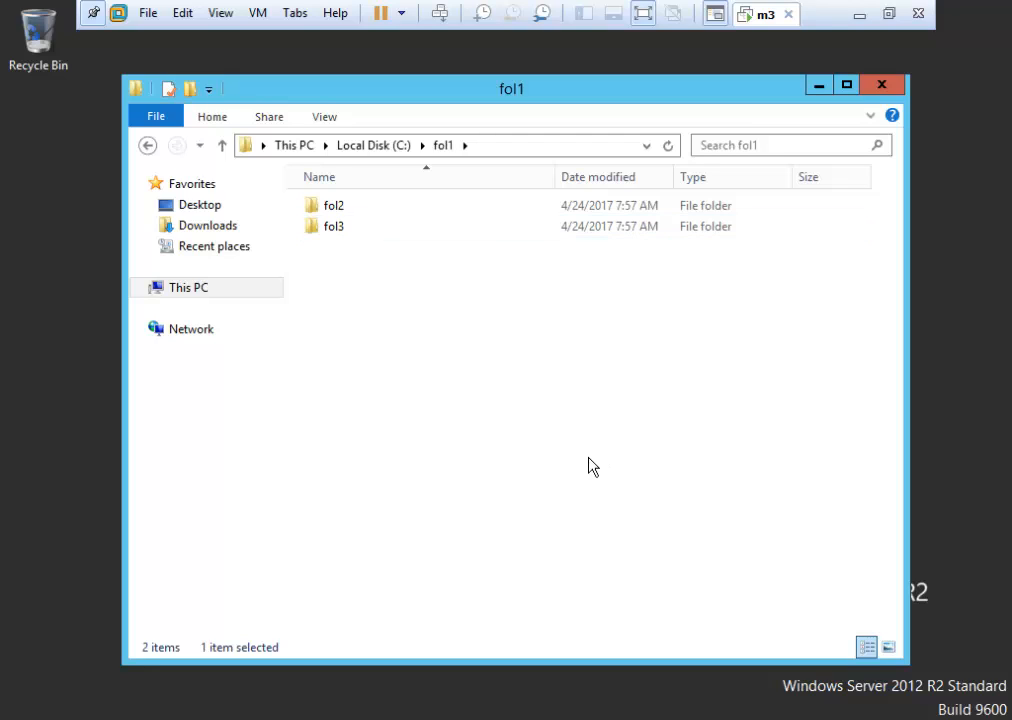
left_click(587, 468)
Create subfolder fol4 inside fol2.
double_click(391, 213)
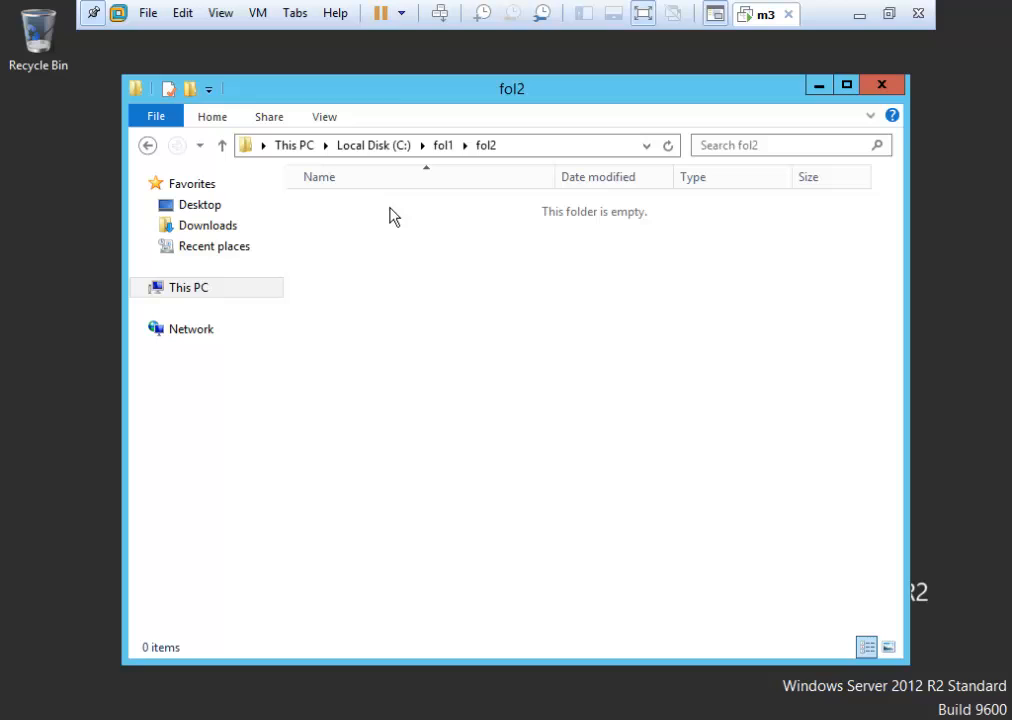
right_click(405, 325)
mouse_move(558, 556)
left_click(684, 549)
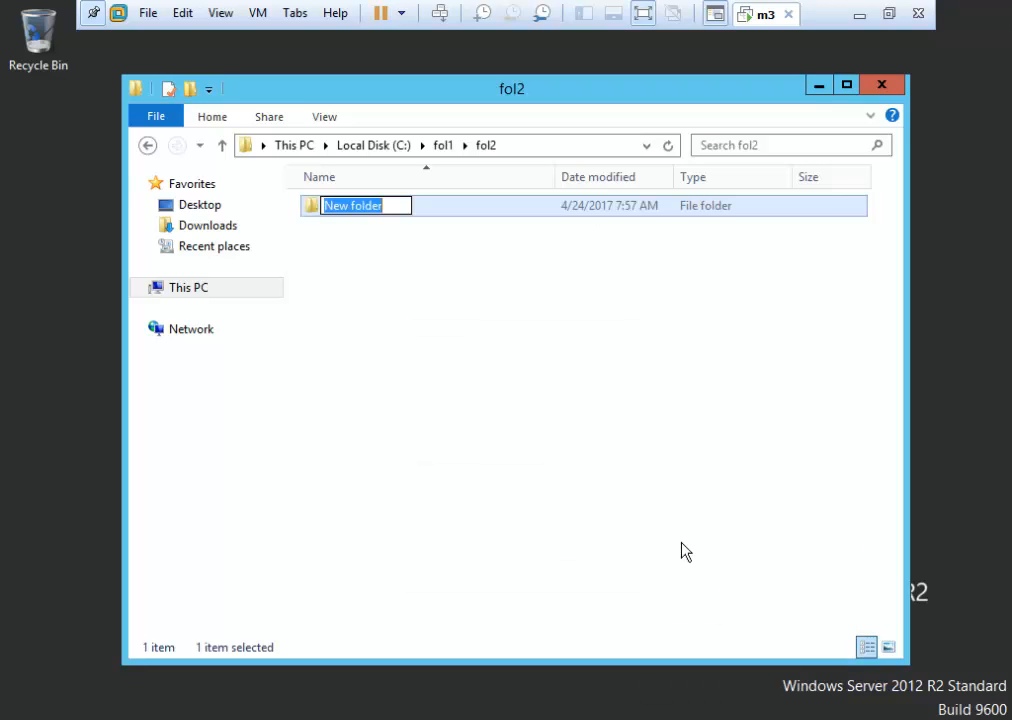
type("fol")
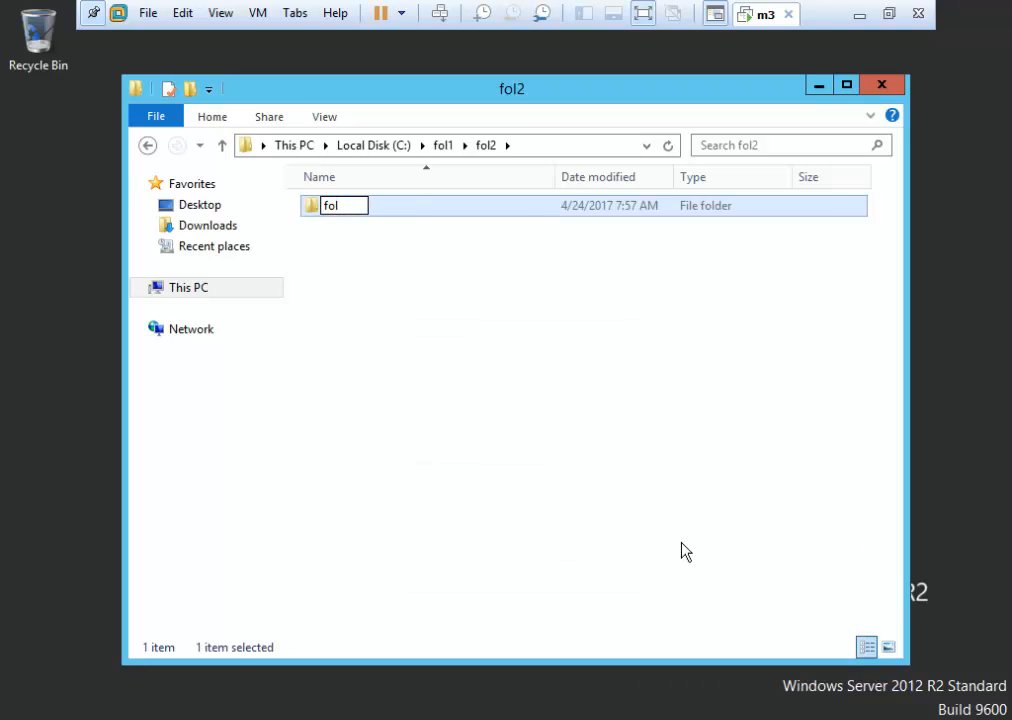
type("4")
left_click(429, 226)
In fol4, create text document abc containing qwerty and save it.
double_click(331, 209)
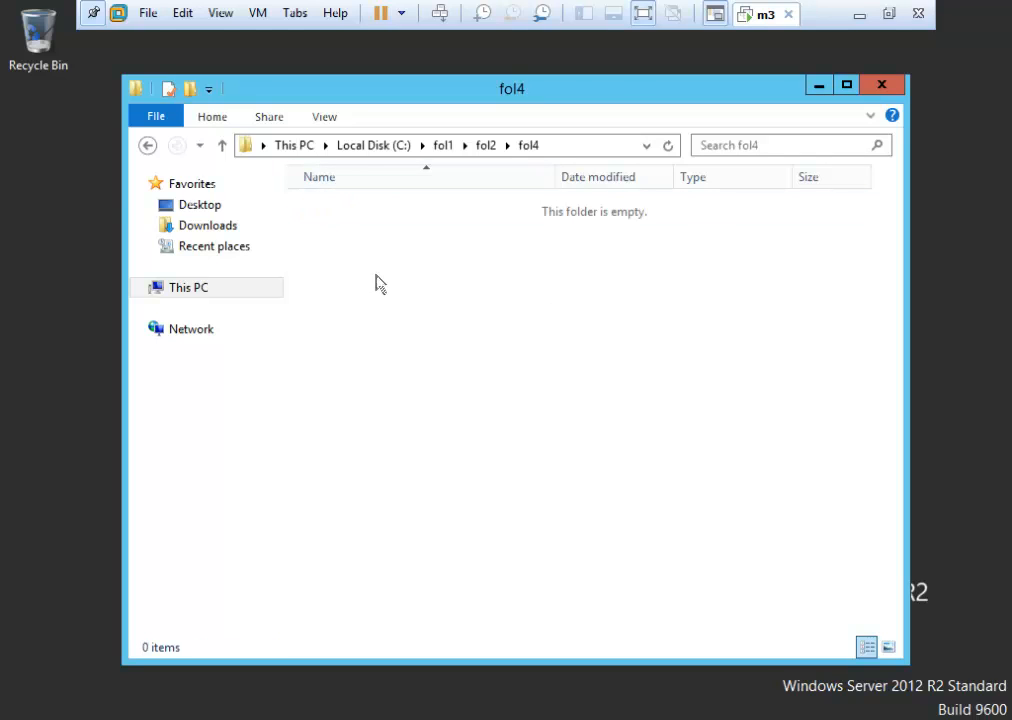
right_click(377, 282)
mouse_move(592, 508)
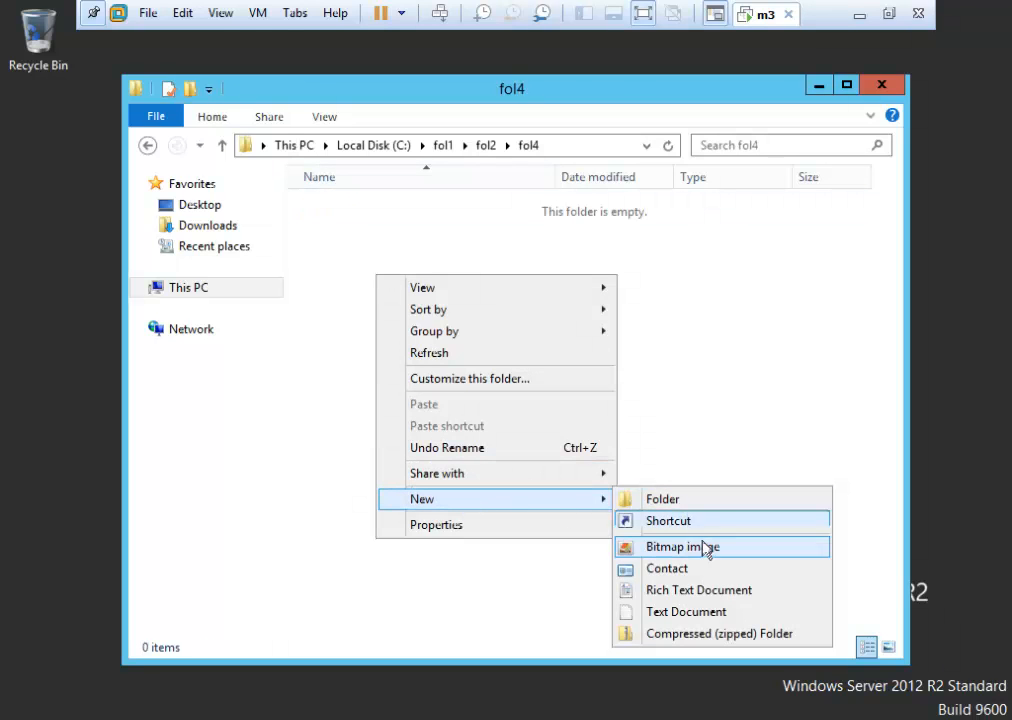
left_click(684, 613)
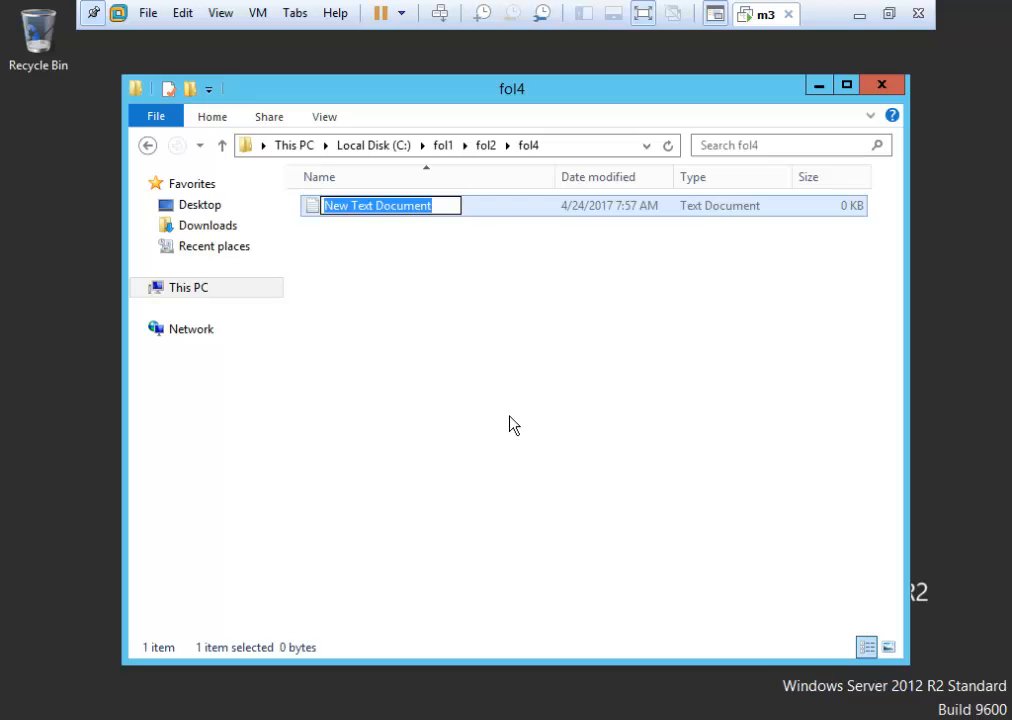
type("abc")
key("Return")
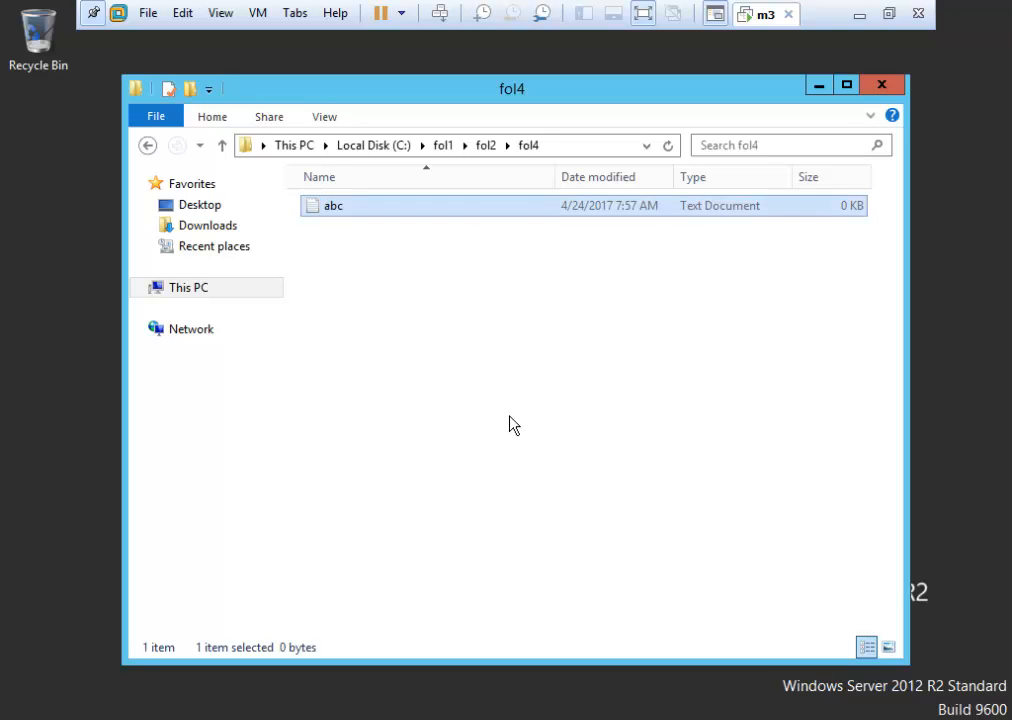
key("Return")
type("qwerty")
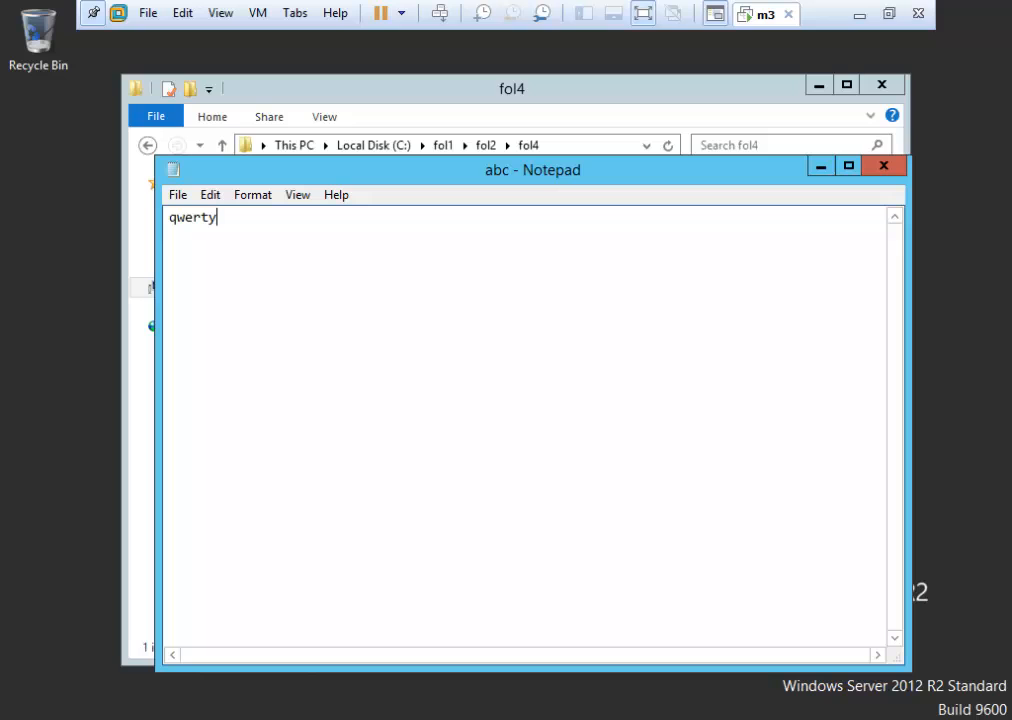
left_click(884, 165)
left_click(458, 386)
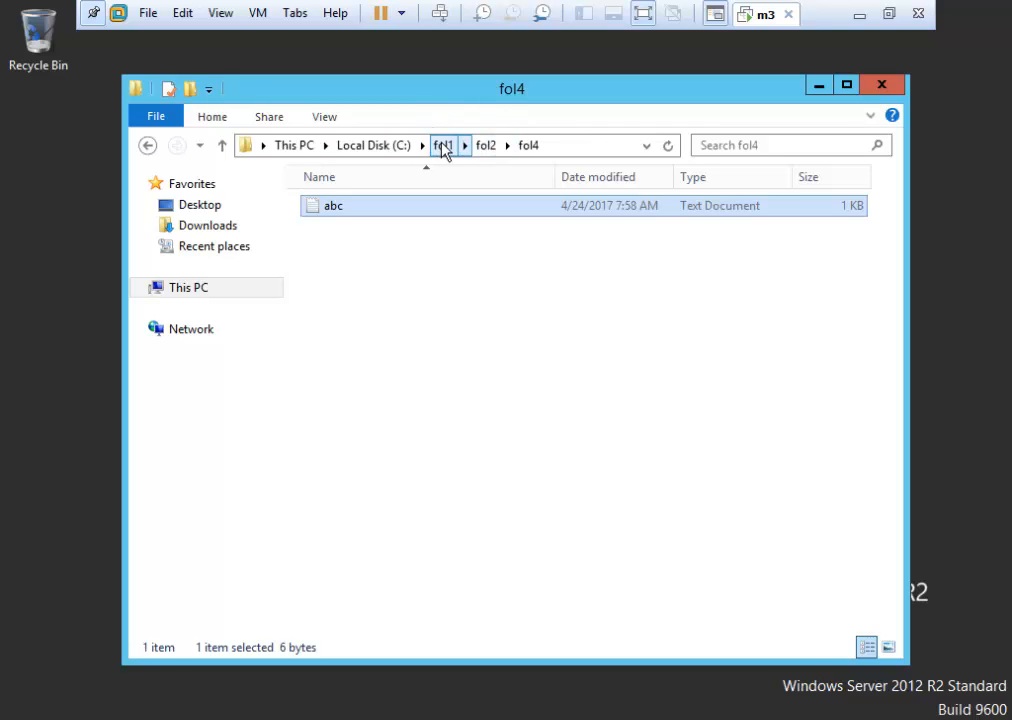
Browse down to fol1\fol2\fol4 to check the abc file, then return to C:.
left_click(143, 152)
left_click(143, 152)
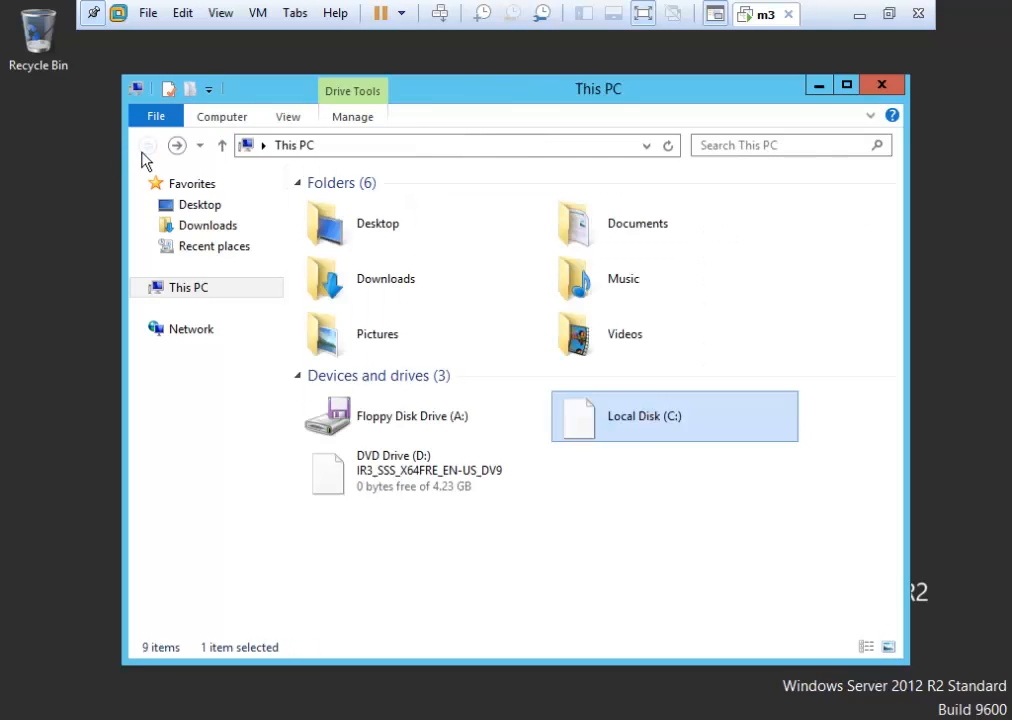
double_click(614, 429)
double_click(374, 207)
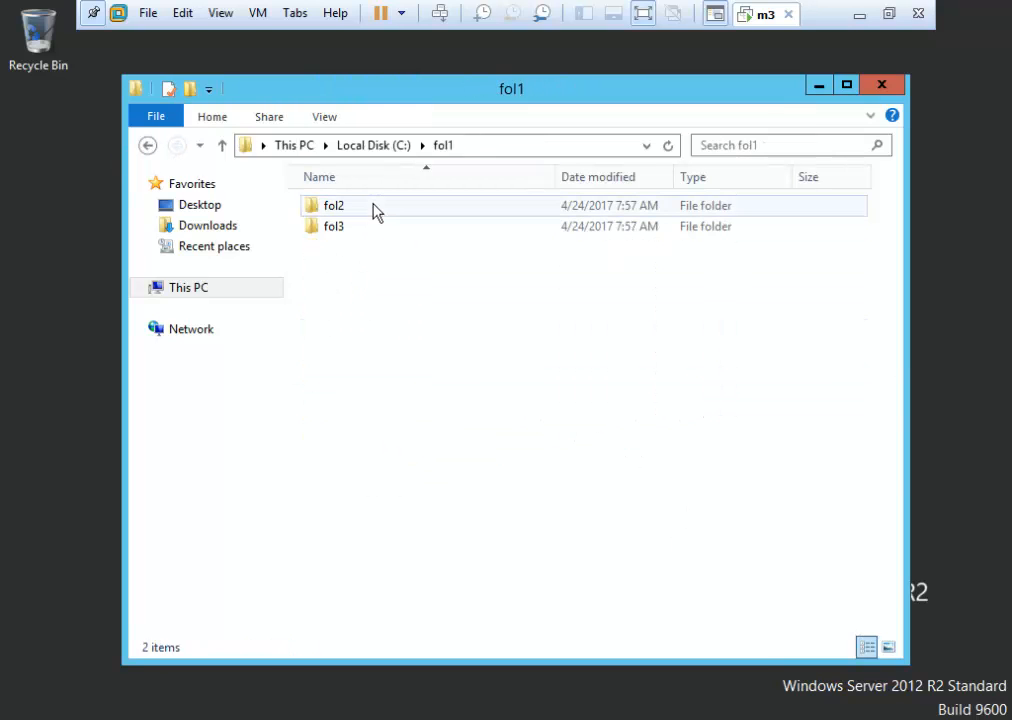
double_click(374, 207)
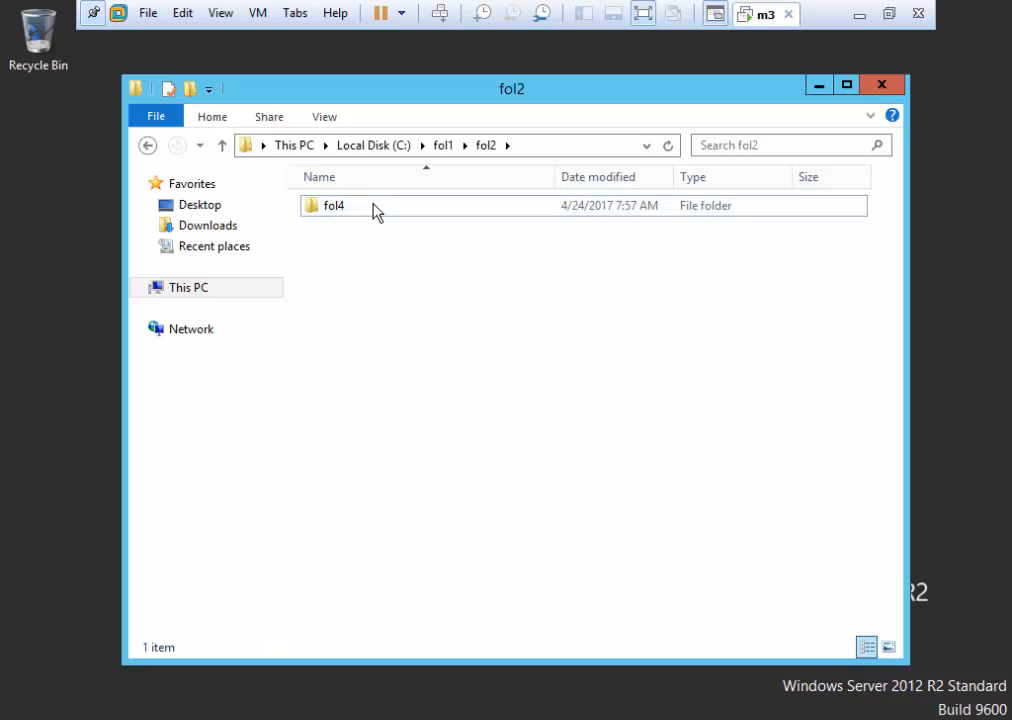
double_click(374, 207)
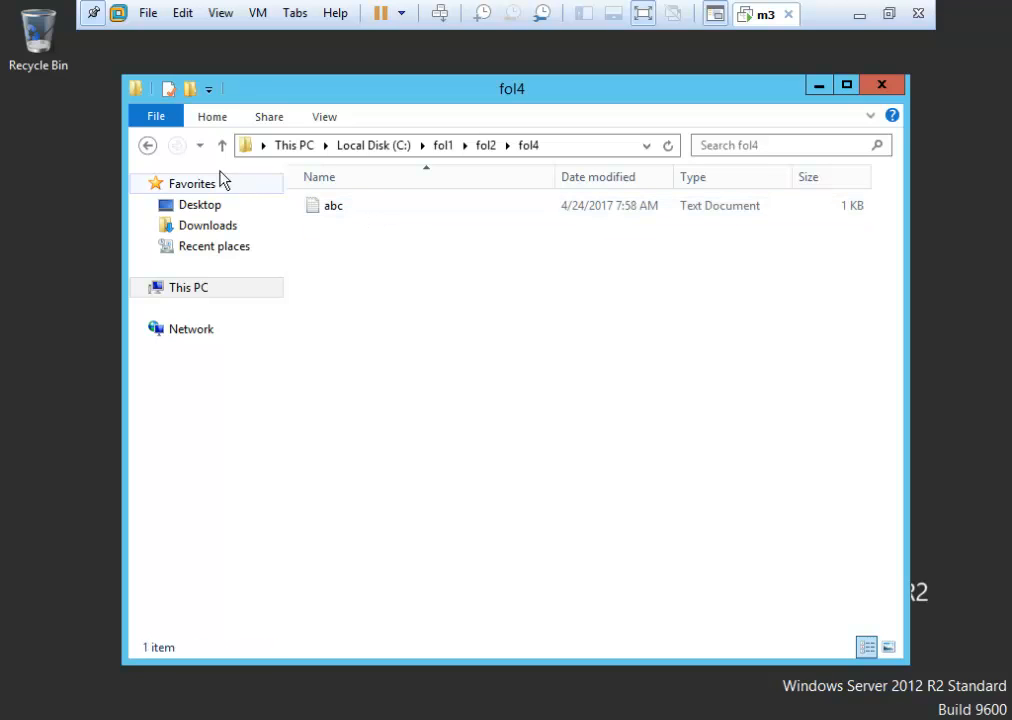
left_click(147, 146)
left_click(147, 146)
left_click(147, 146)
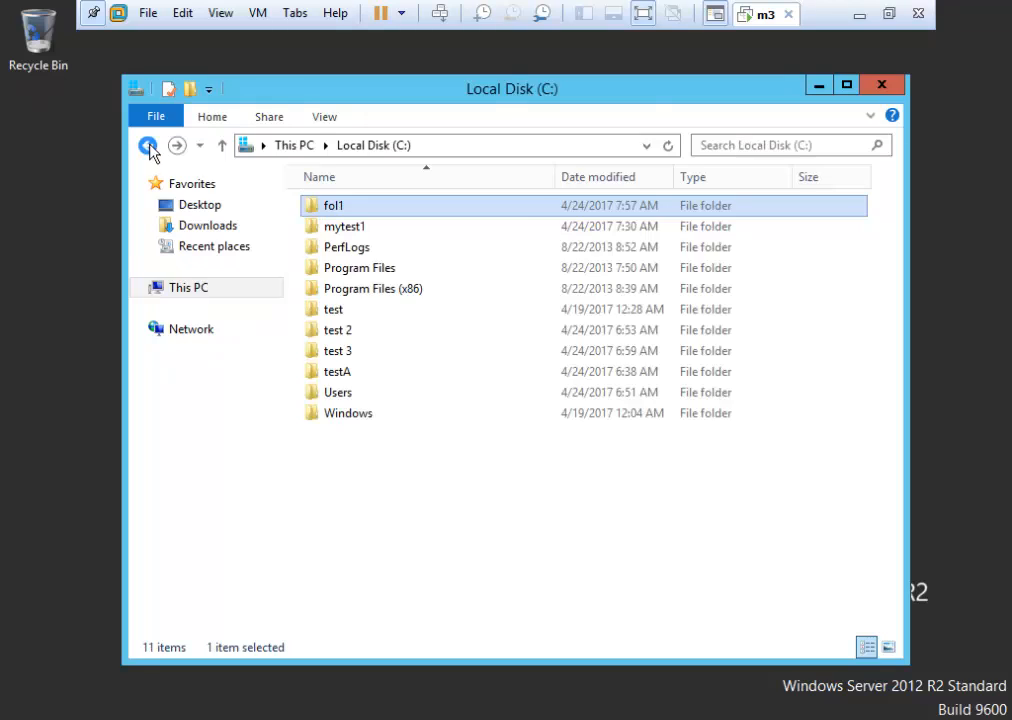
Add the standard user account to fol1's security permissions.
right_click(389, 207)
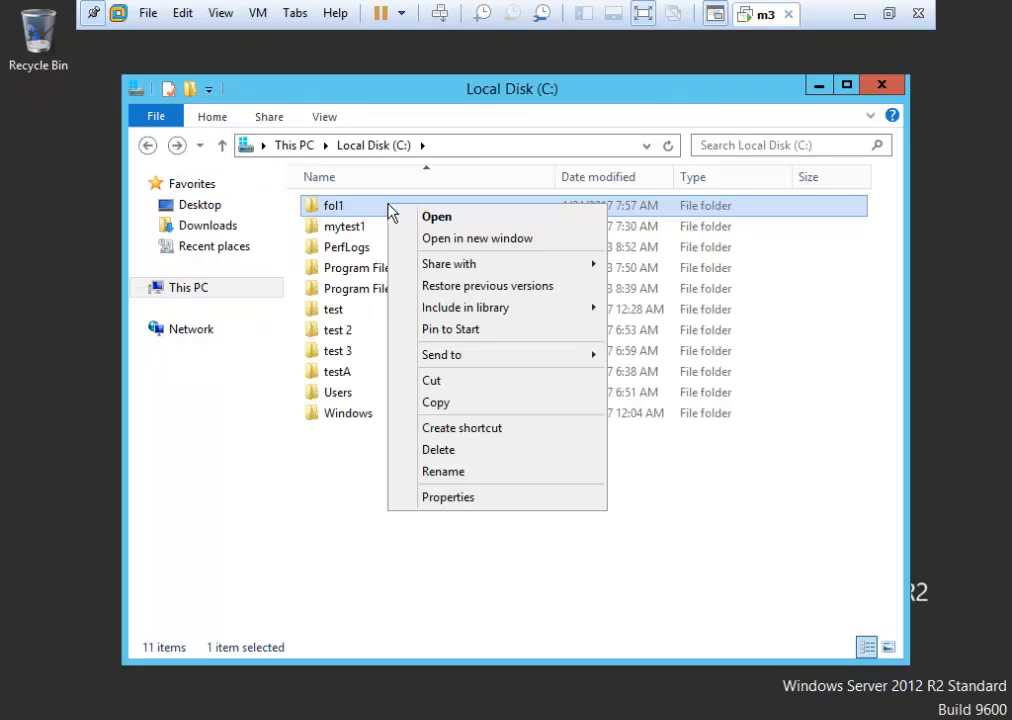
left_click(508, 497)
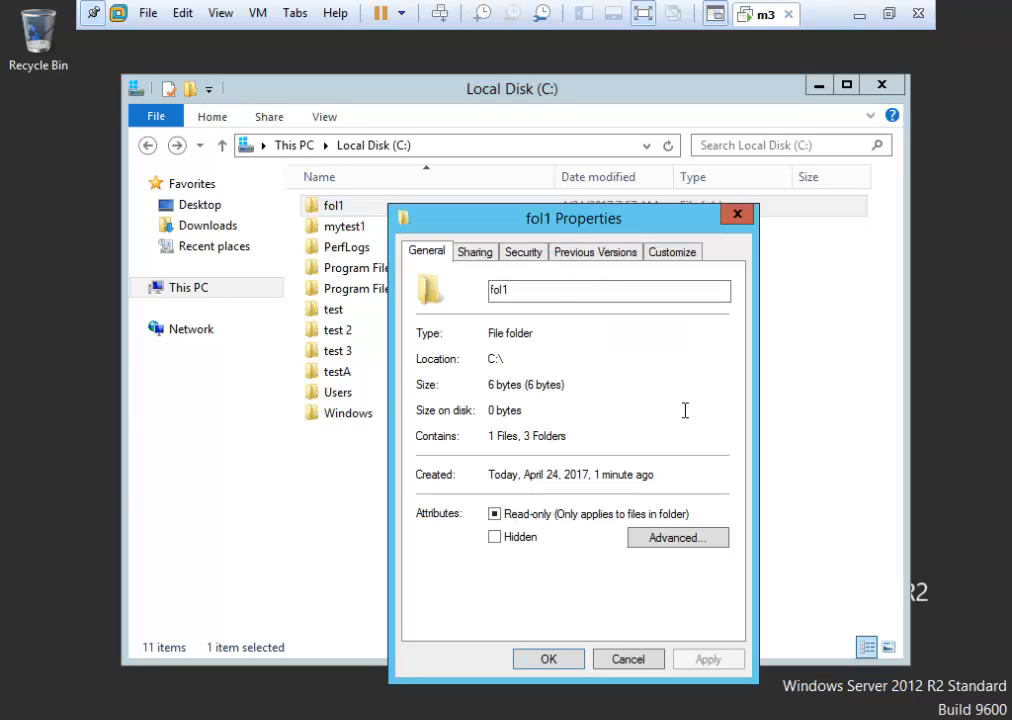
left_click(530, 258)
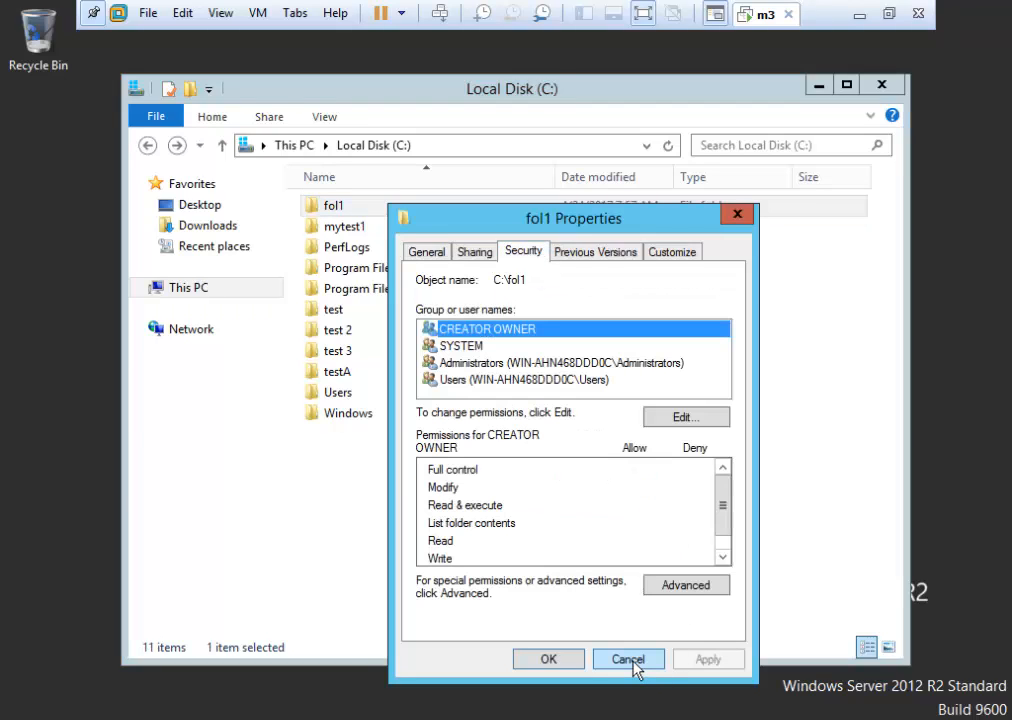
left_click(707, 416)
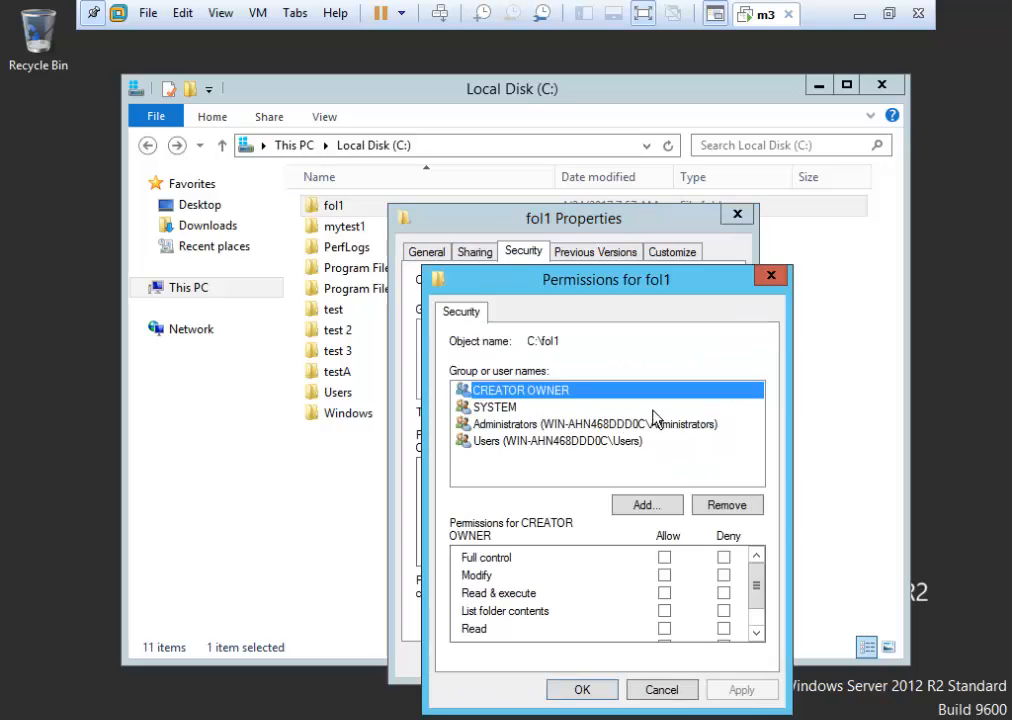
left_click(660, 508)
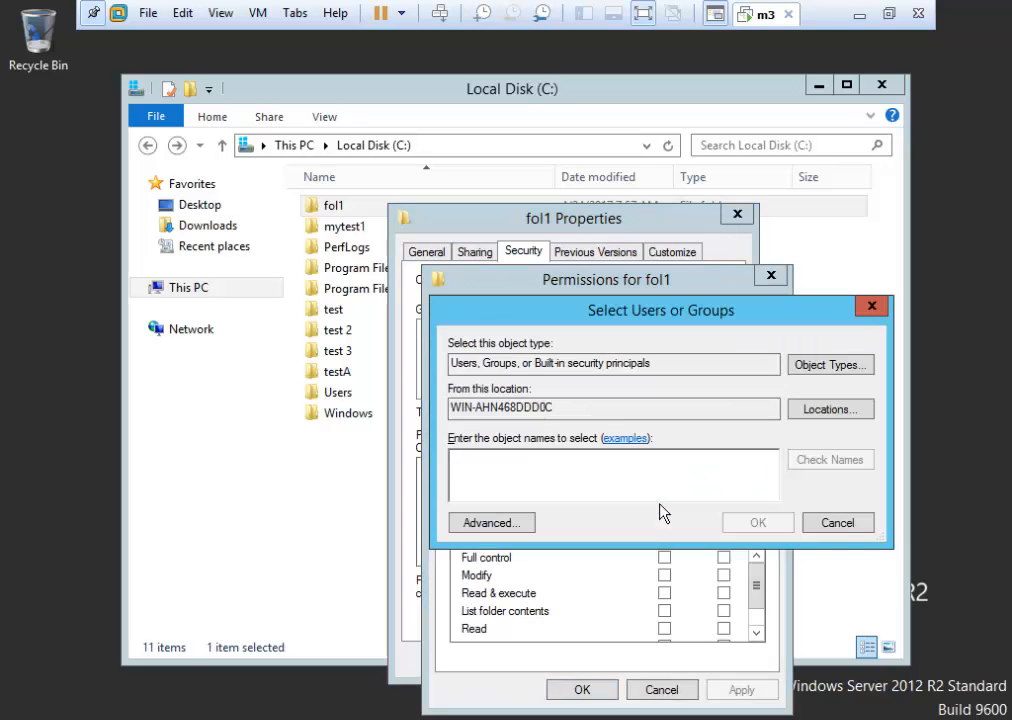
type("pritam")
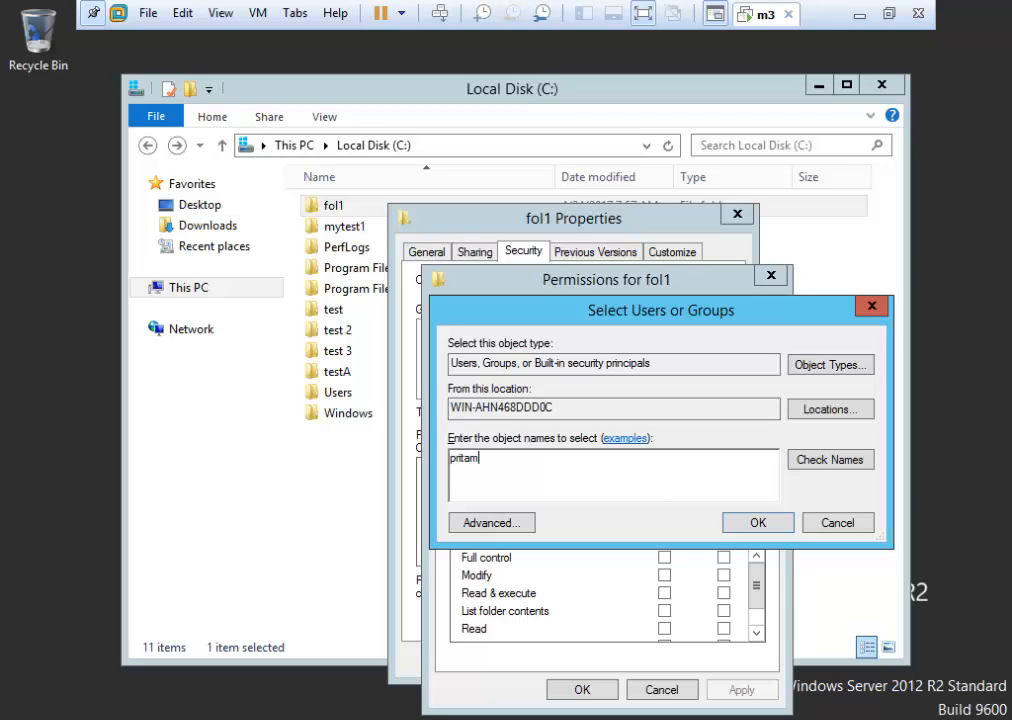
left_click(824, 460)
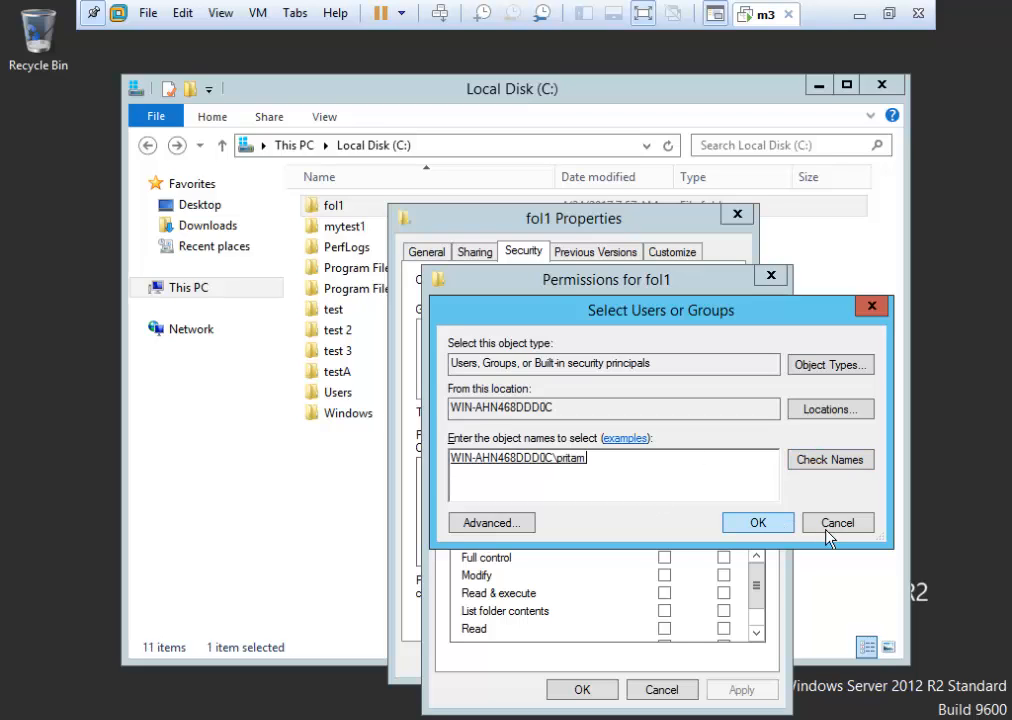
left_click(766, 525)
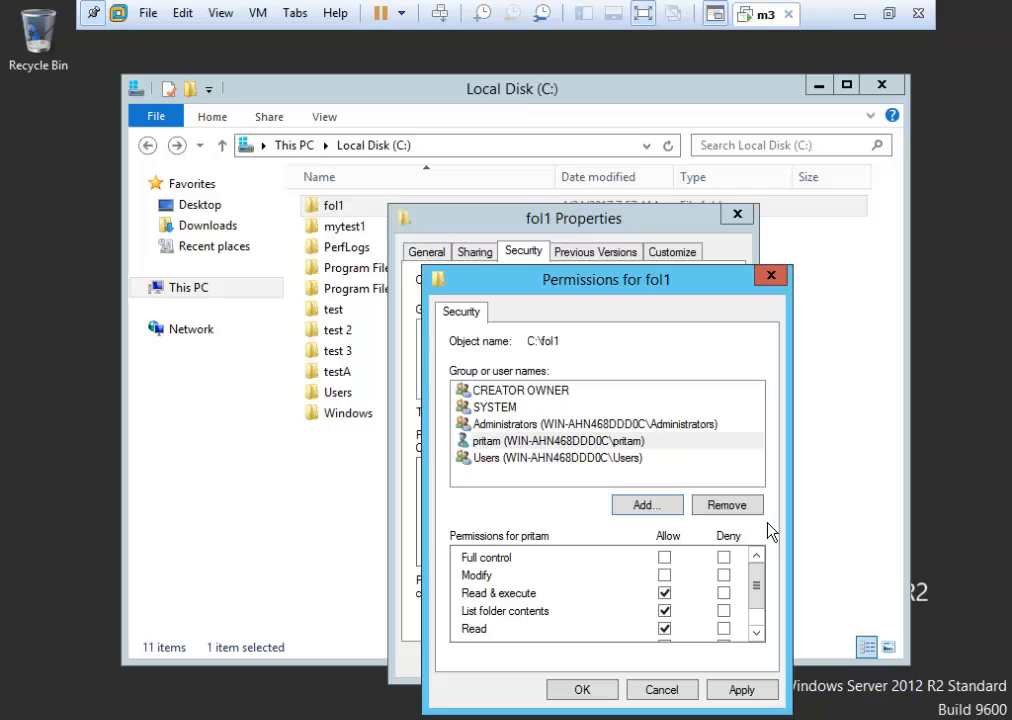
Clear the user's Allow boxes, deny List folder contents on fol1, and apply.
left_click(513, 443)
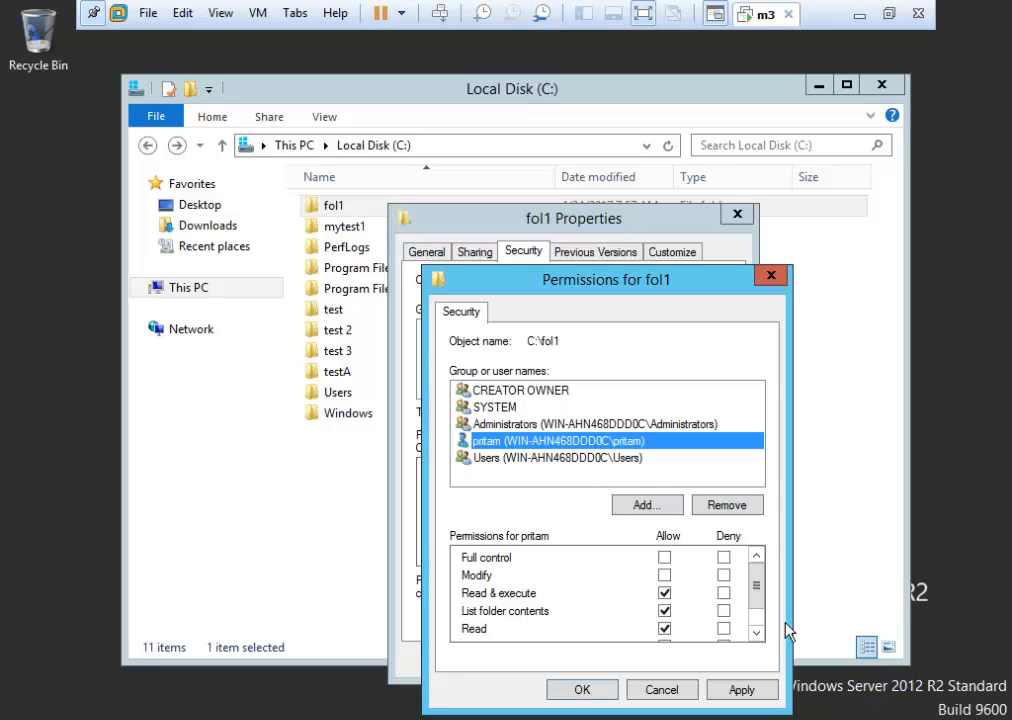
left_click(756, 633)
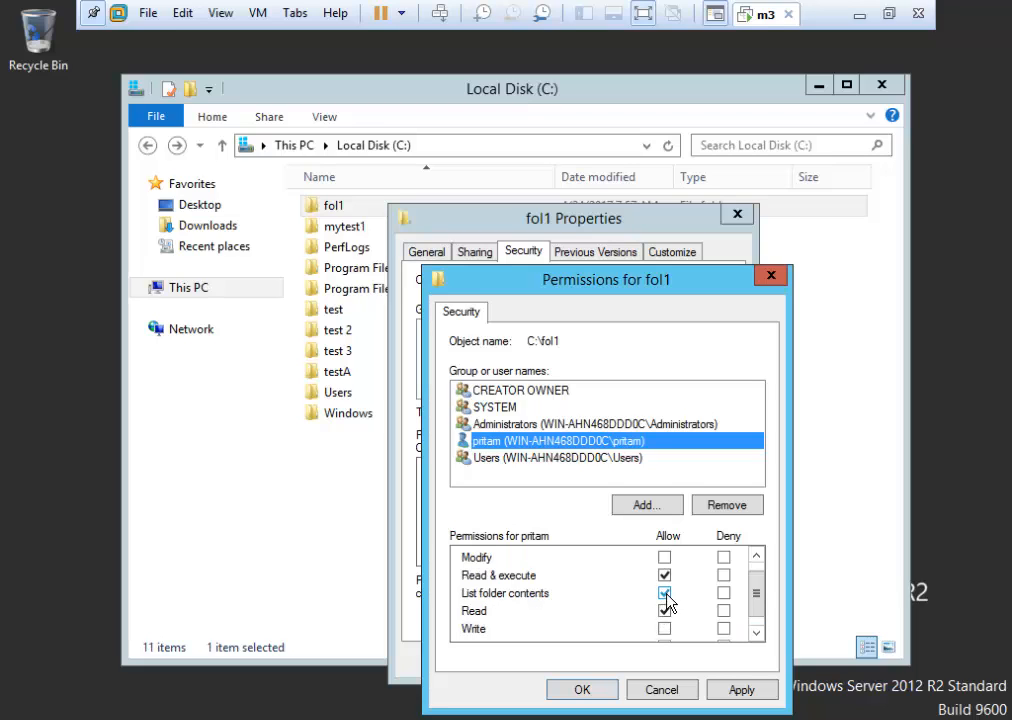
left_click(664, 593)
left_click(723, 594)
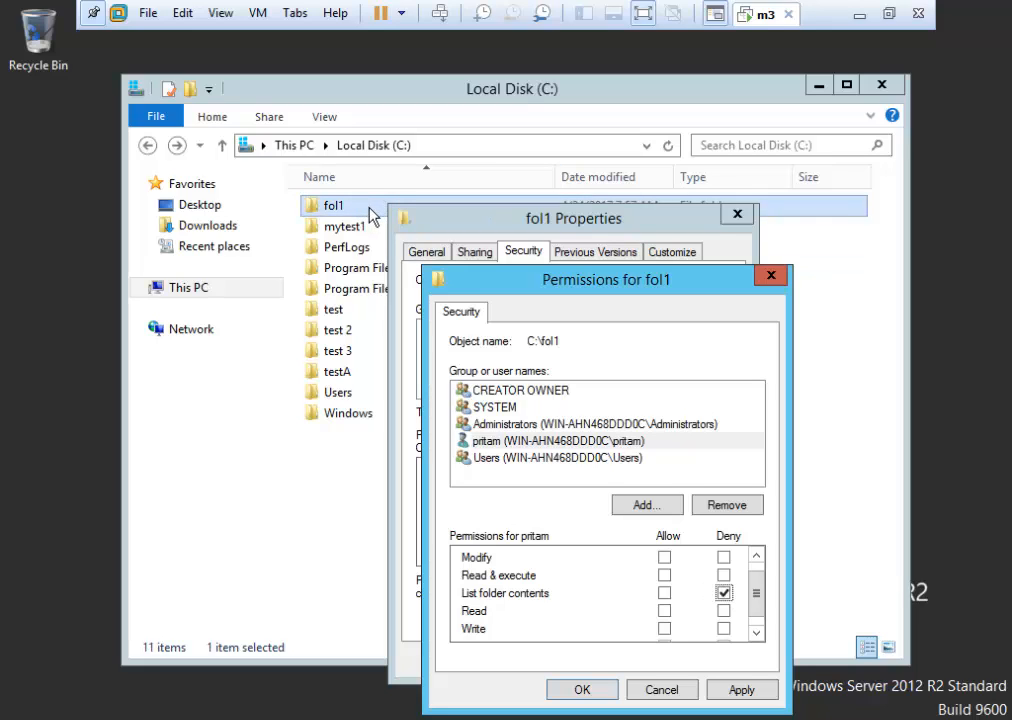
left_click(736, 690)
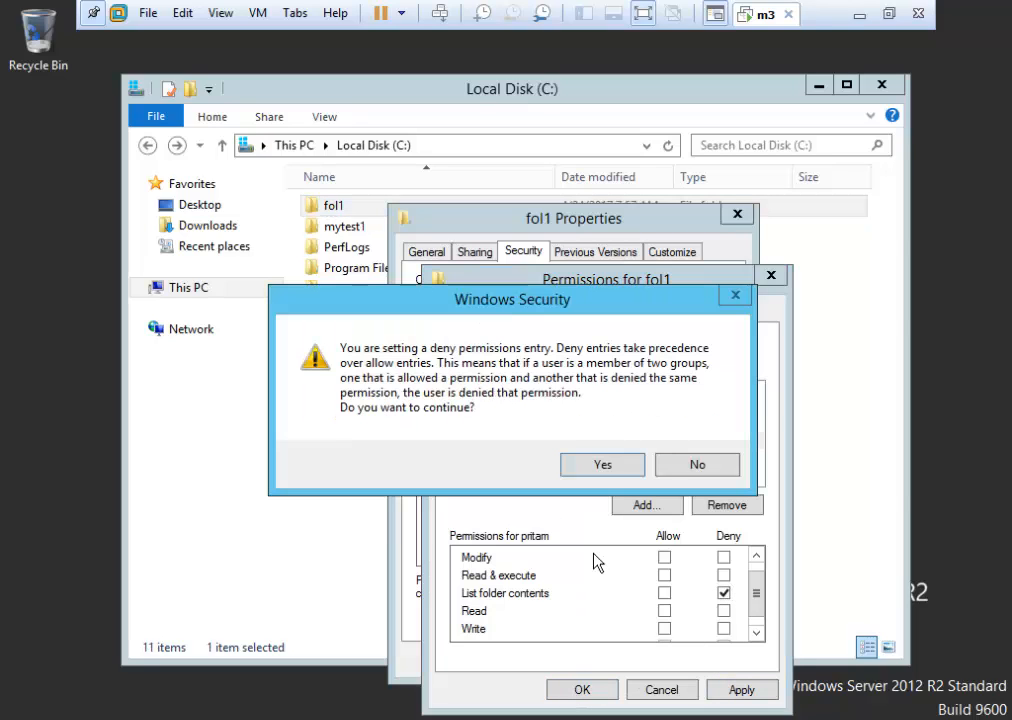
left_click(598, 470)
left_click(588, 696)
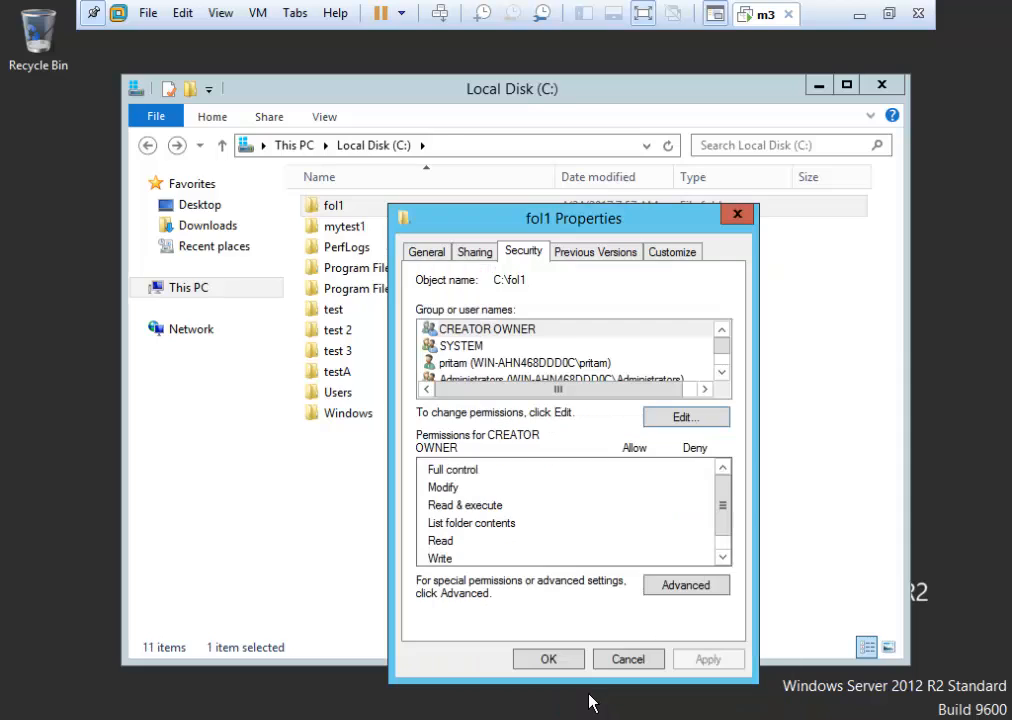
left_click(630, 659)
Open the permission editor for abc.txt inside fol1\fol2\fol4.
double_click(355, 210)
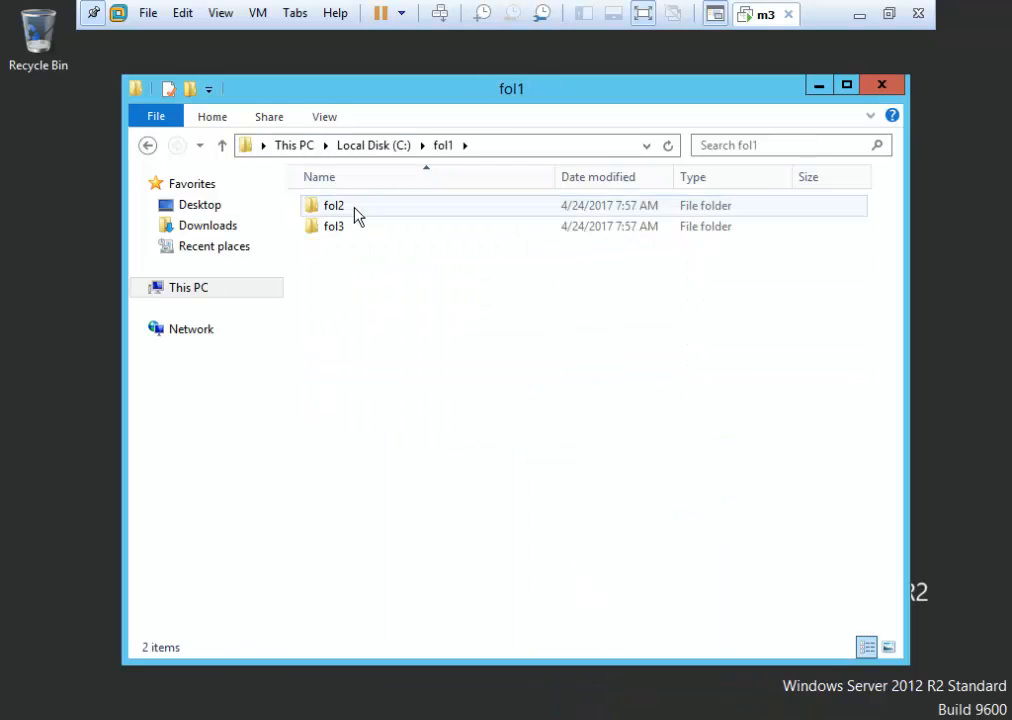
double_click(355, 212)
double_click(357, 215)
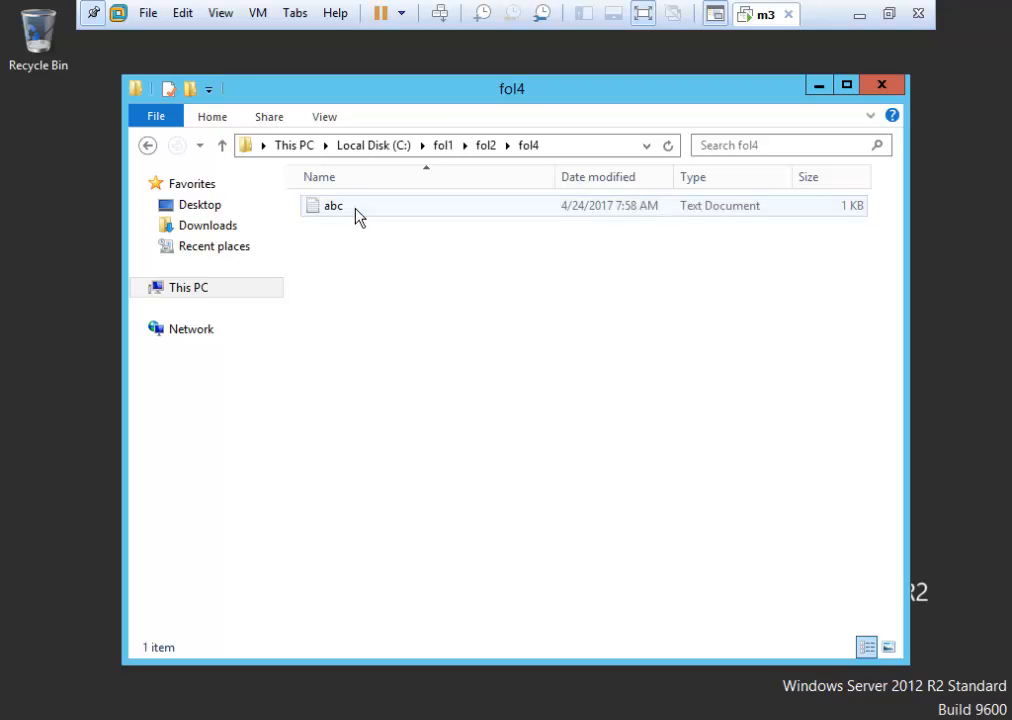
left_click(358, 215)
right_click(358, 217)
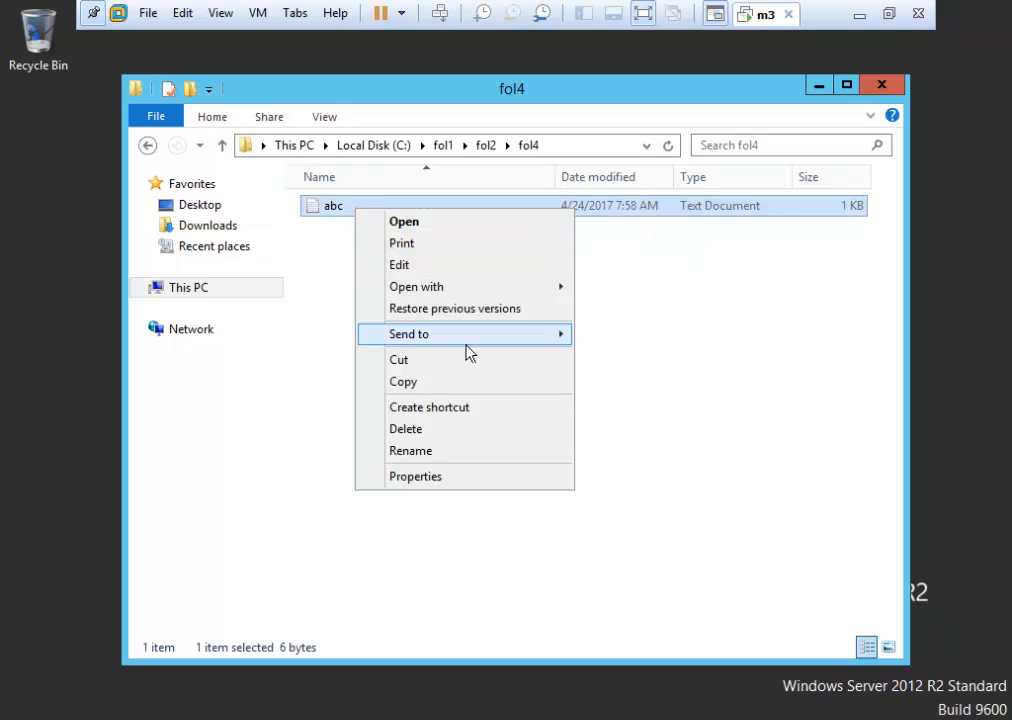
left_click(461, 480)
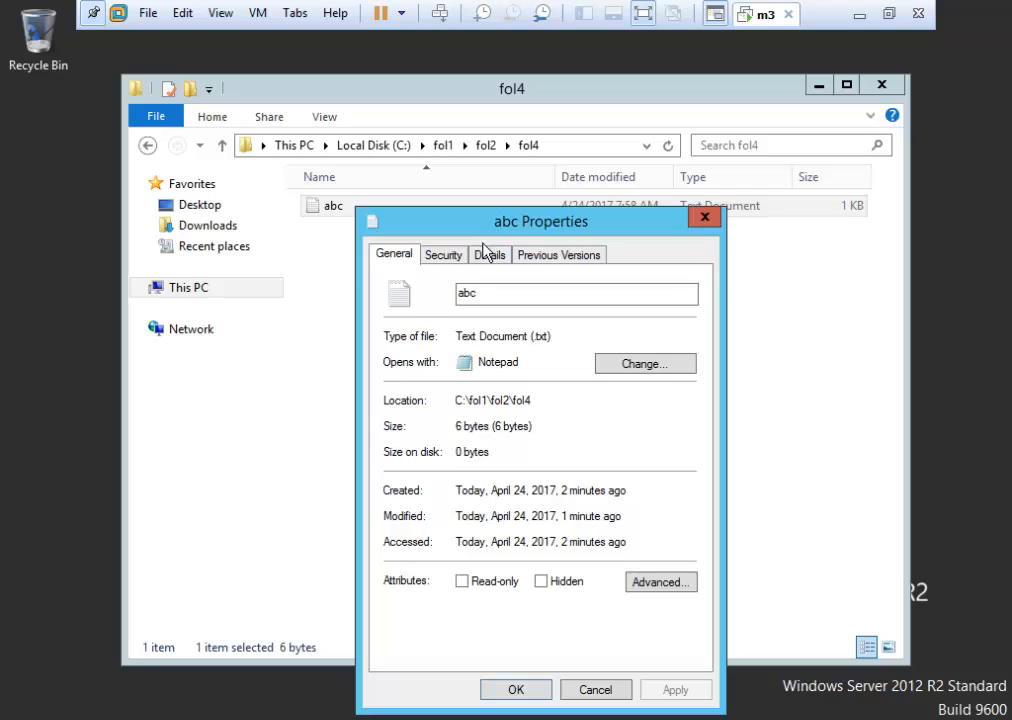
left_click(444, 257)
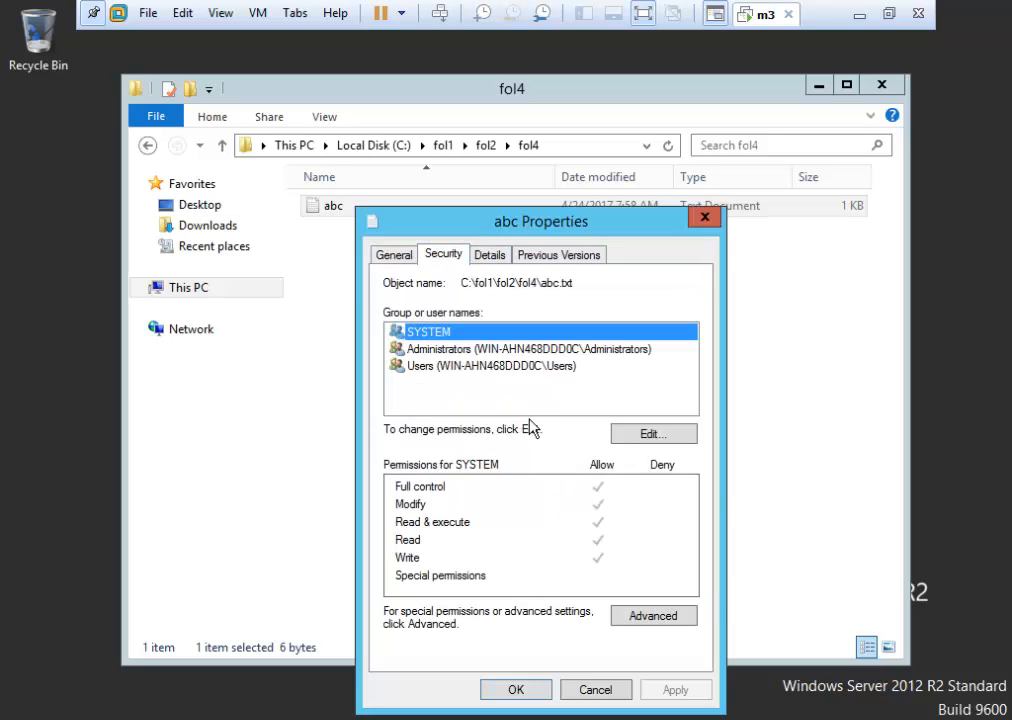
left_click(648, 433)
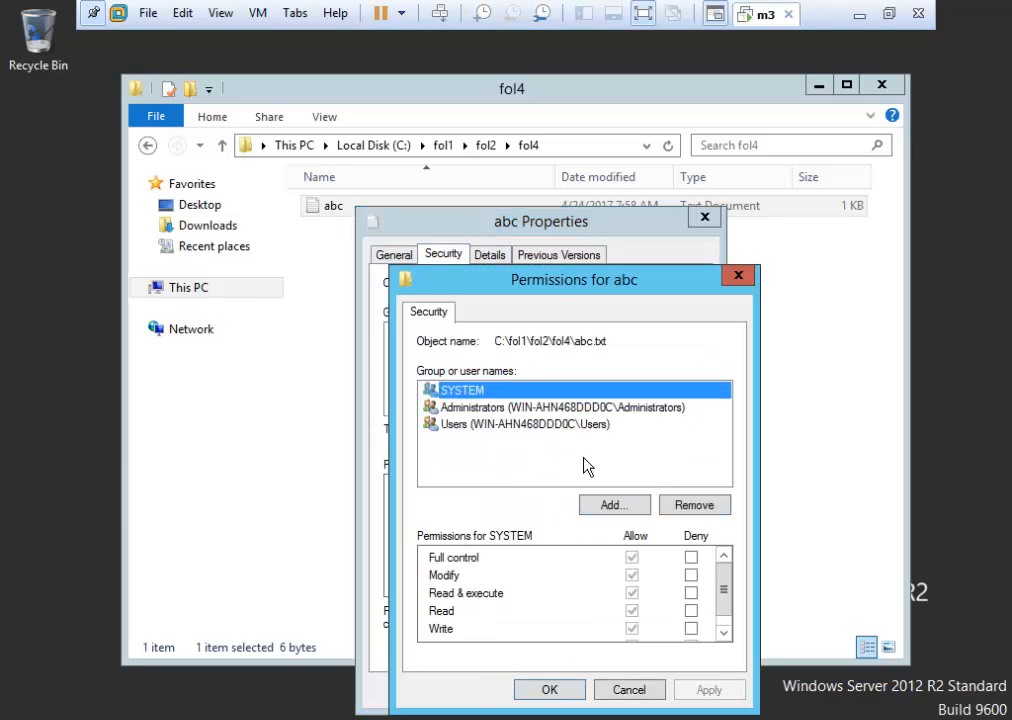
Add the user account to abc with Read and Read & execute, and apply.
left_click(614, 506)
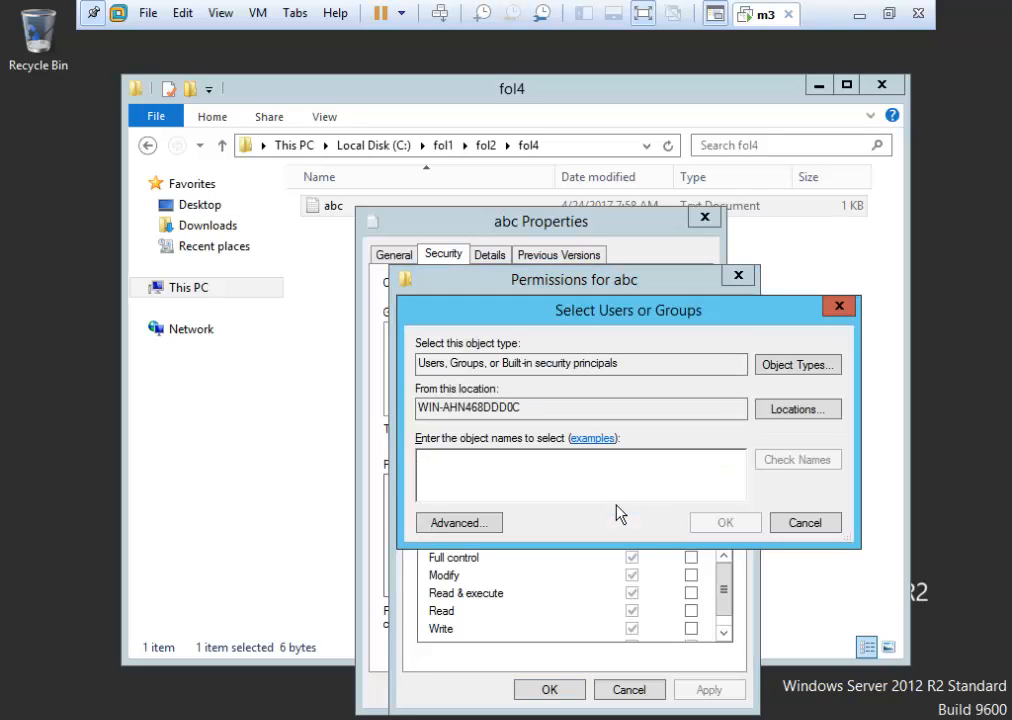
type("pritam")
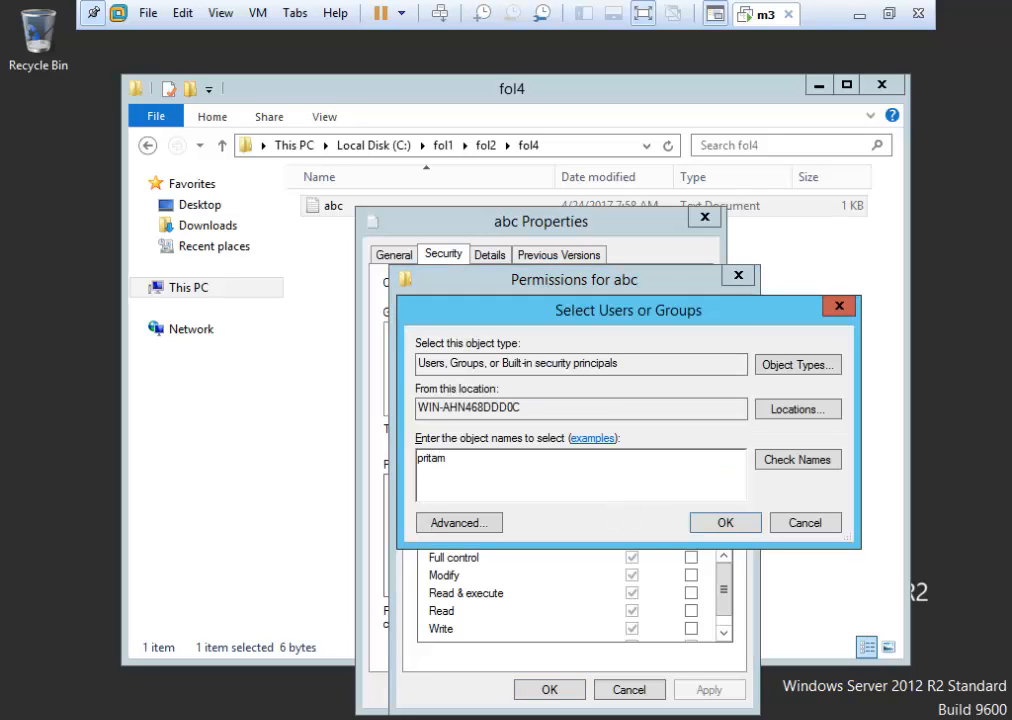
left_click(723, 522)
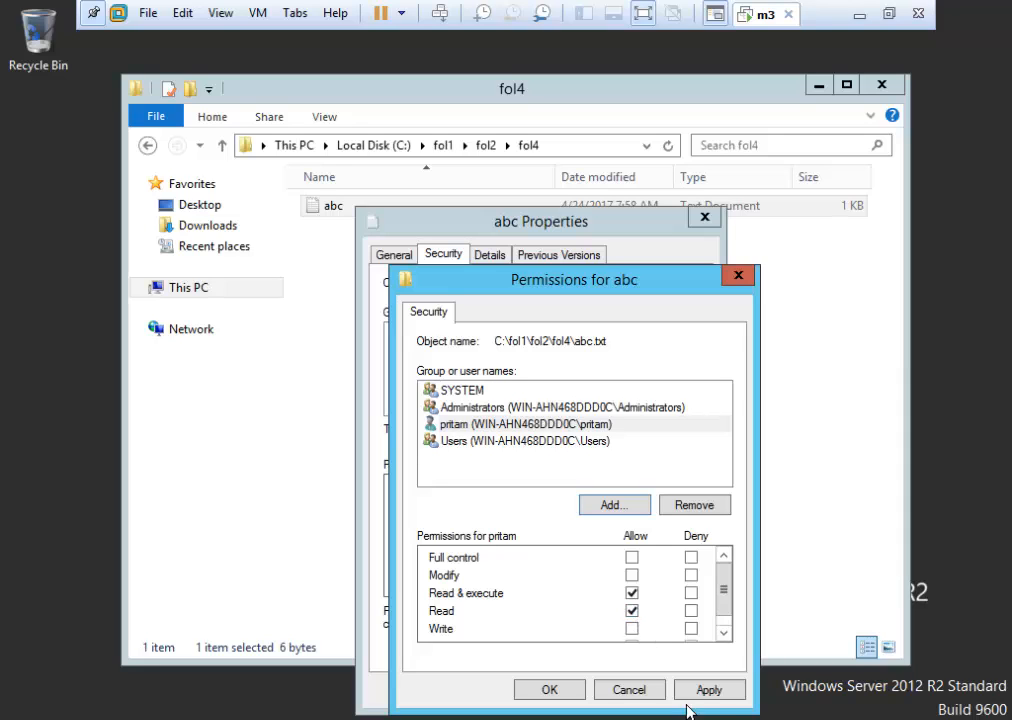
left_click(712, 690)
left_click(560, 695)
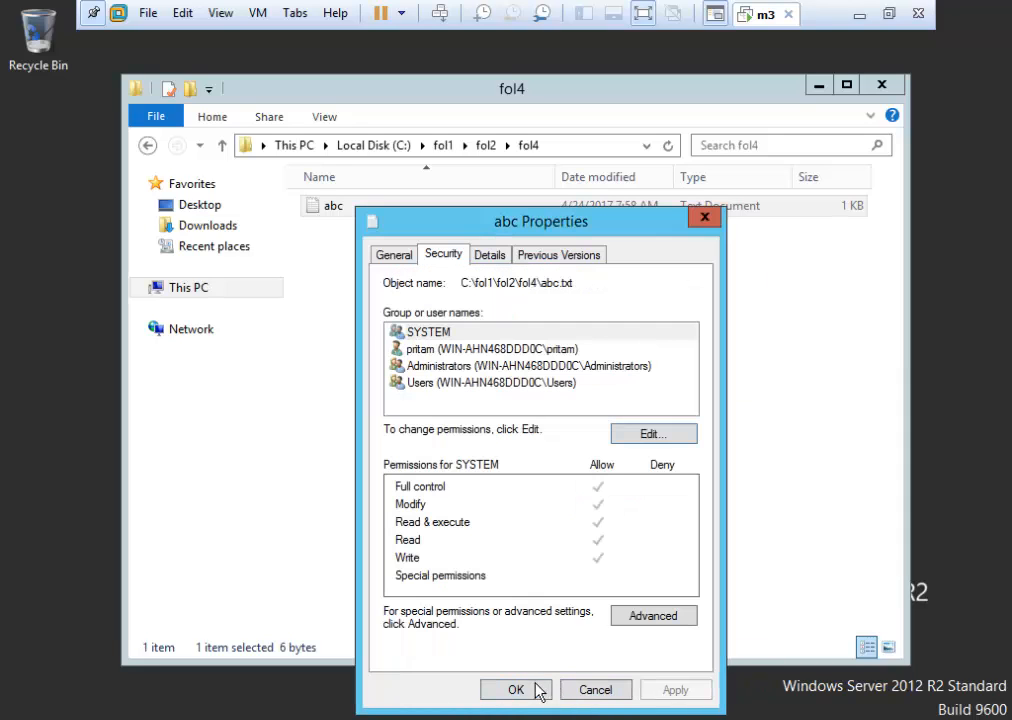
left_click(516, 690)
Go back up to Local Disk (C:) and close File Explorer.
left_click(492, 418)
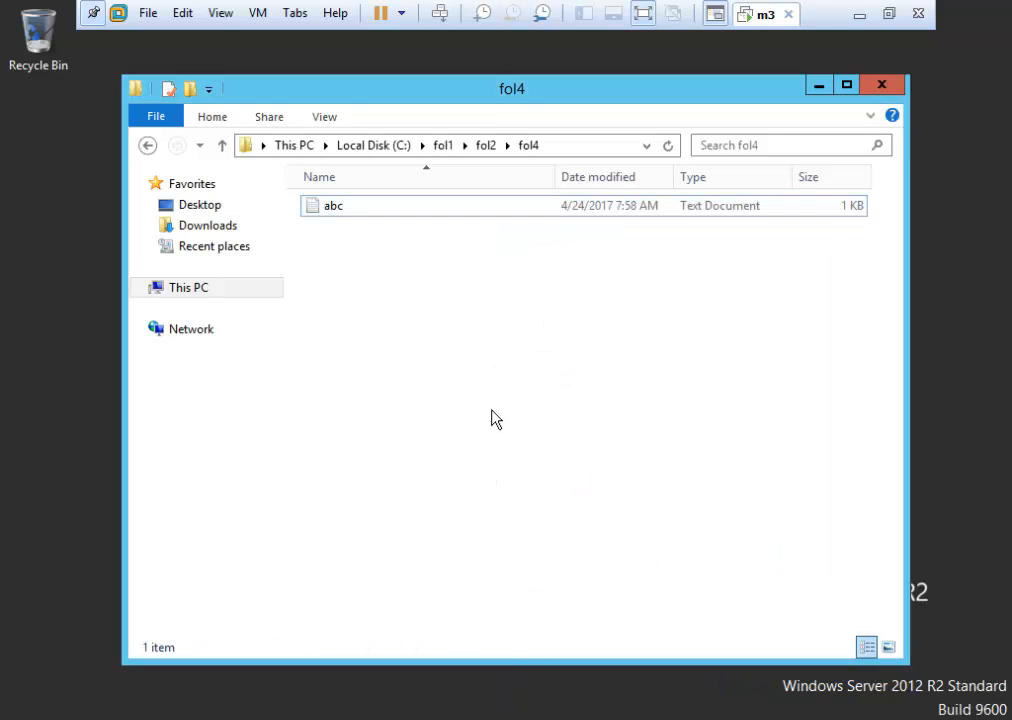
left_click(149, 147)
left_click(149, 147)
left_click(149, 147)
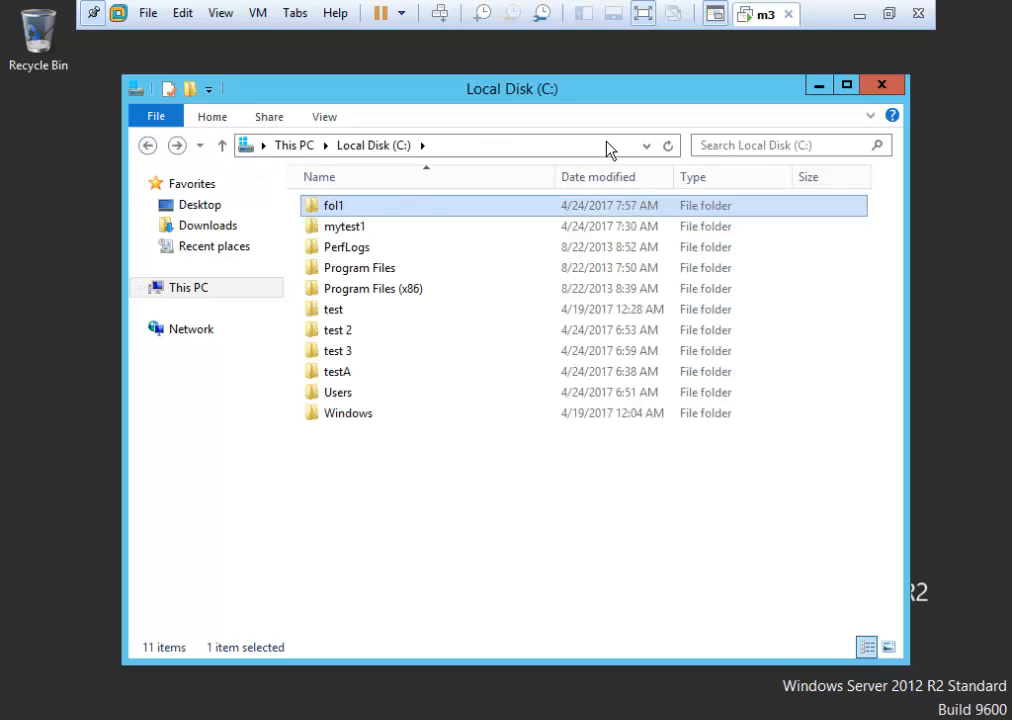
left_click(888, 89)
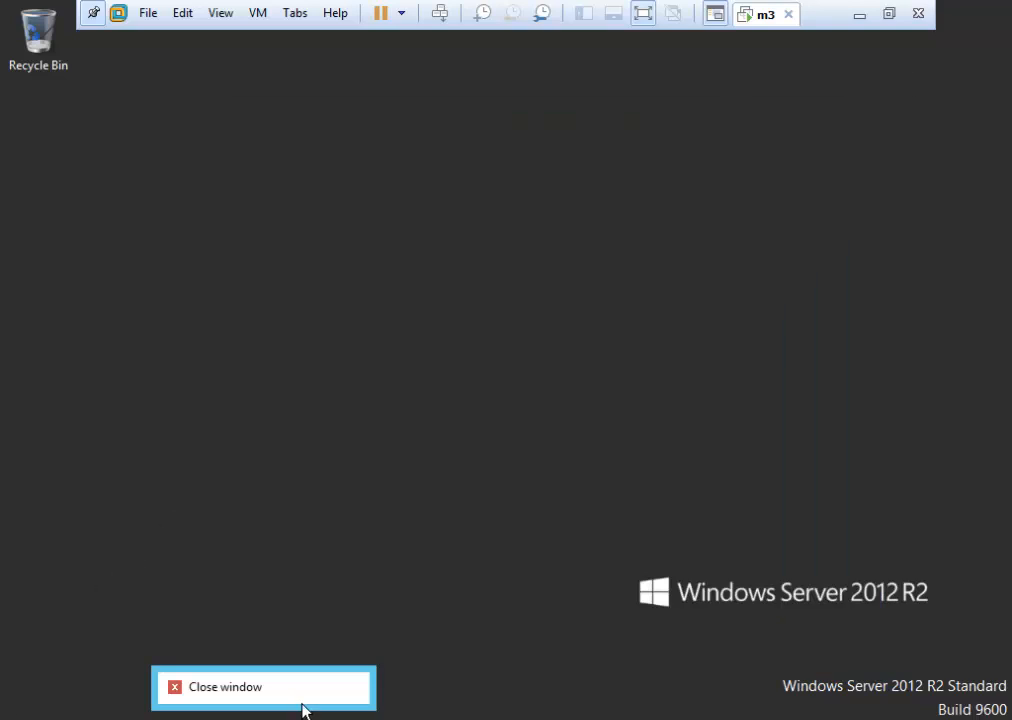
Sign out of Administrator and sign in as the restricted user with its password.
key("super")
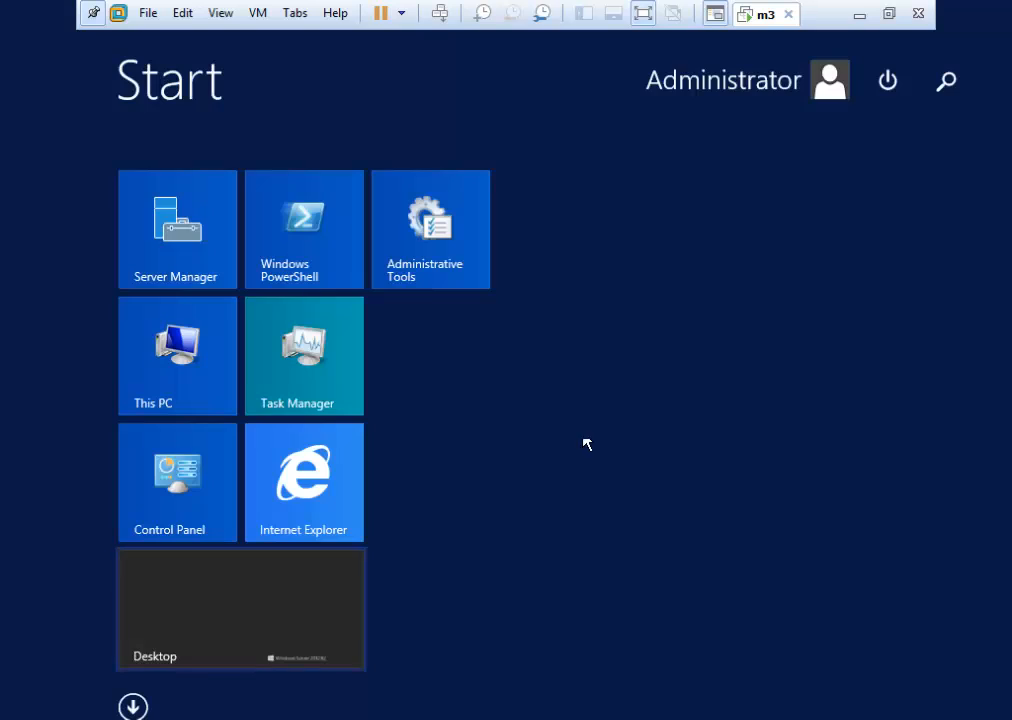
left_click(725, 80)
left_click(673, 172)
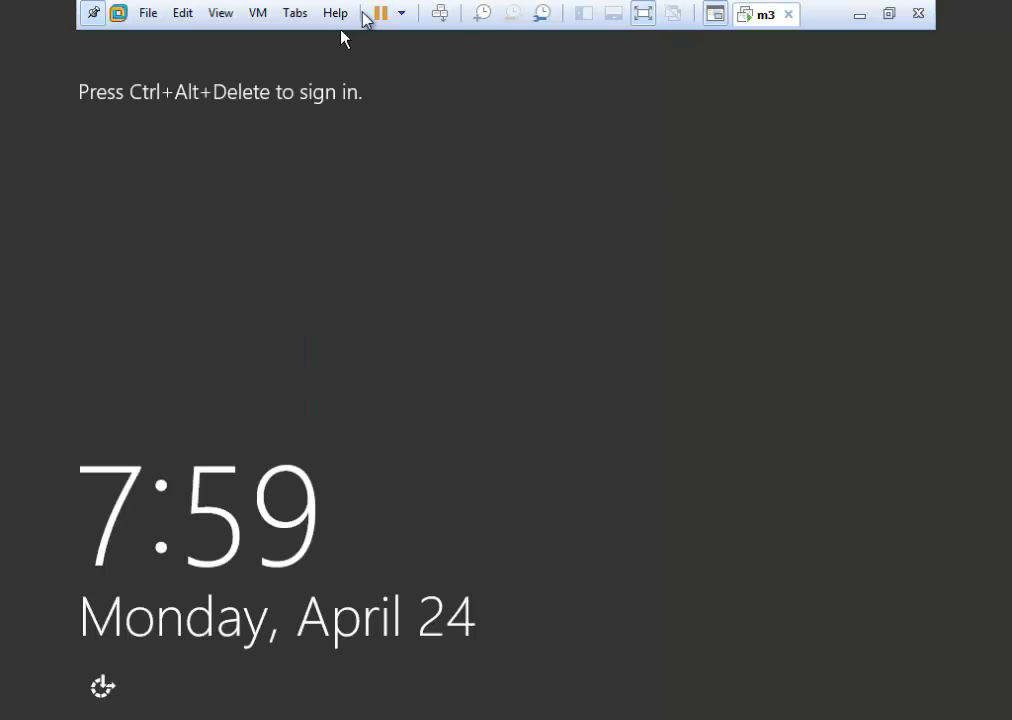
left_click(440, 12)
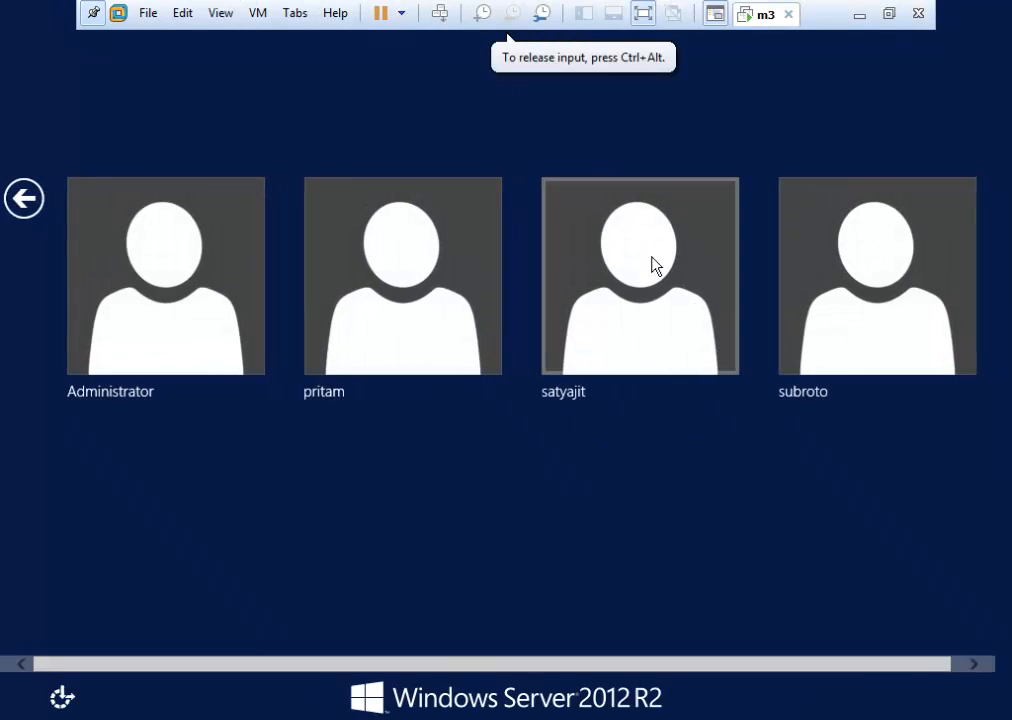
left_click(368, 314)
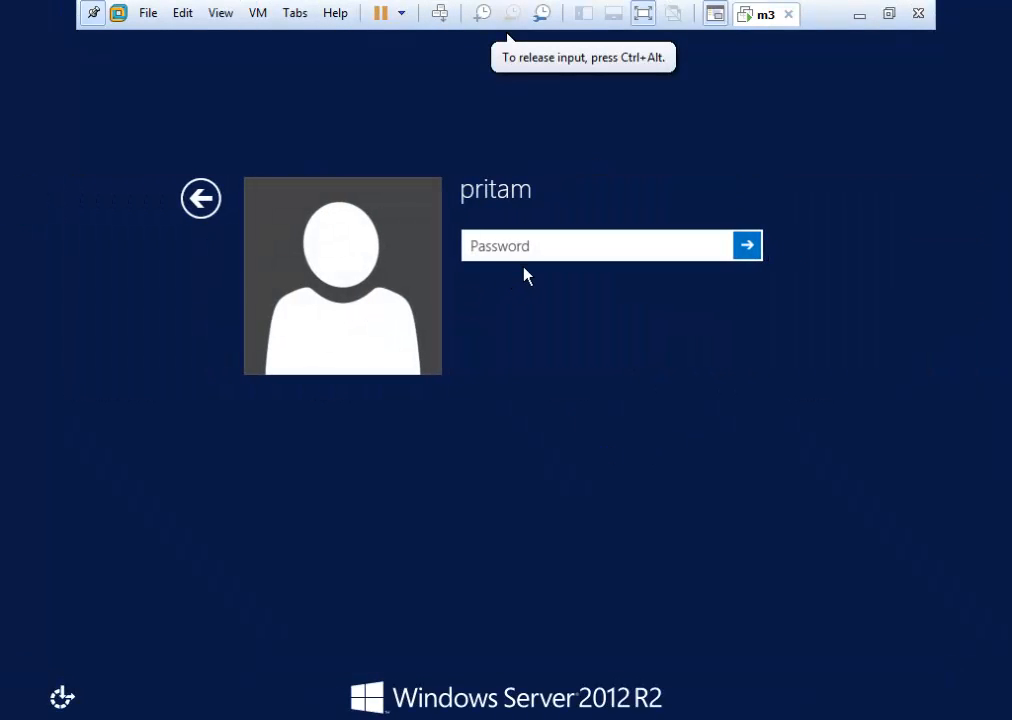
type("pass")
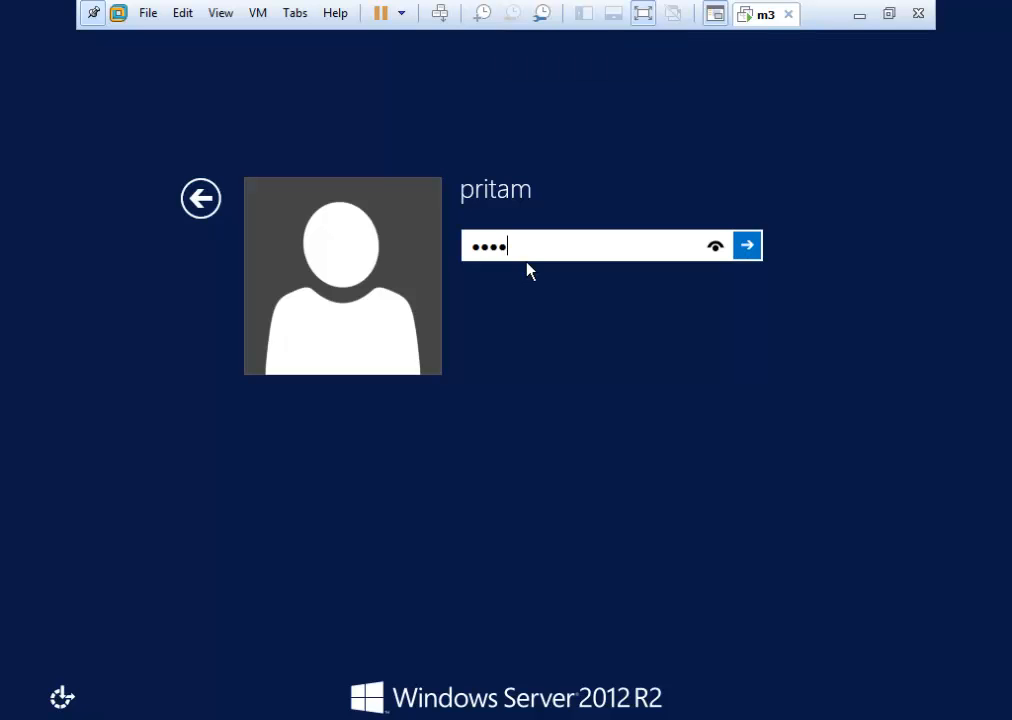
key("Return")
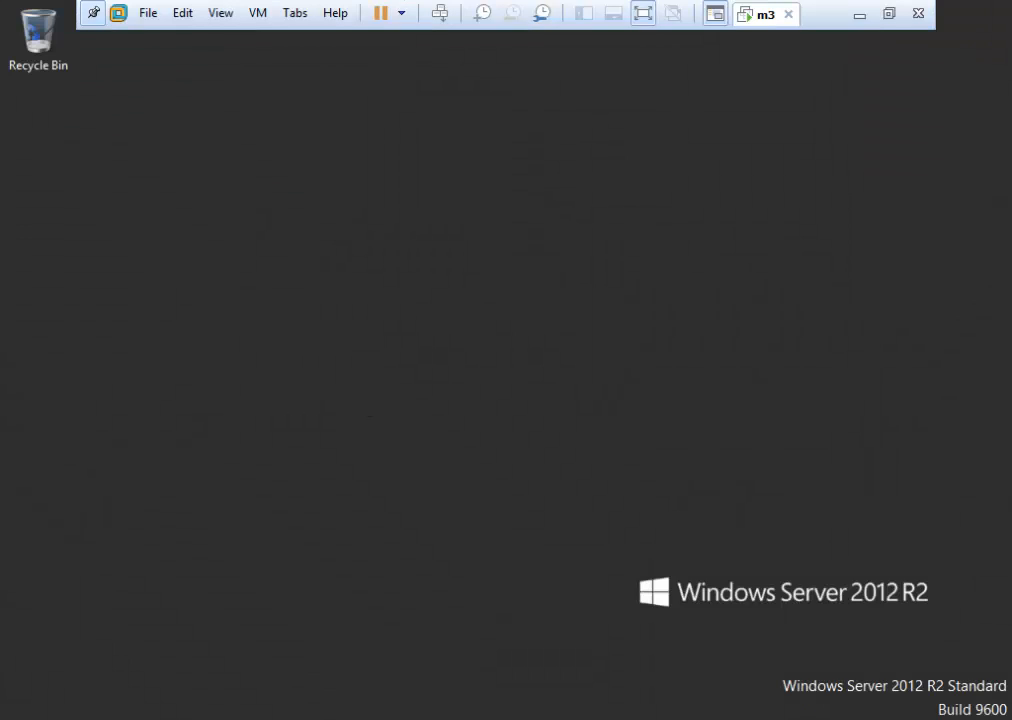
Open Local Disk (C:) in Explorer, get refused entry to fol1, then open Run.
key("super+e")
double_click(566, 417)
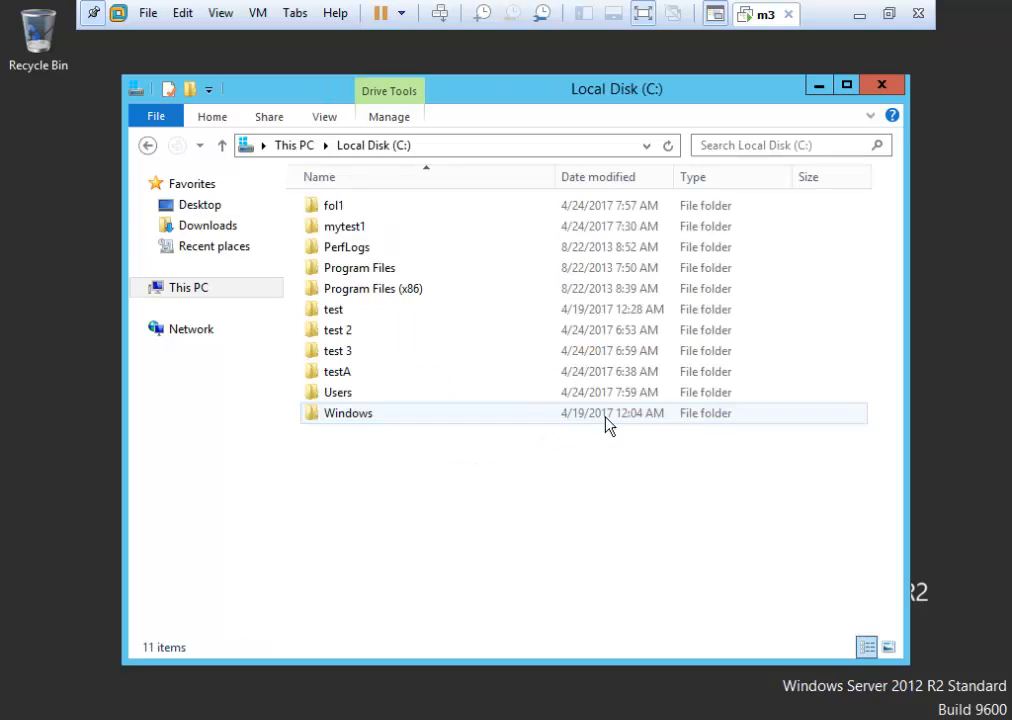
double_click(453, 217)
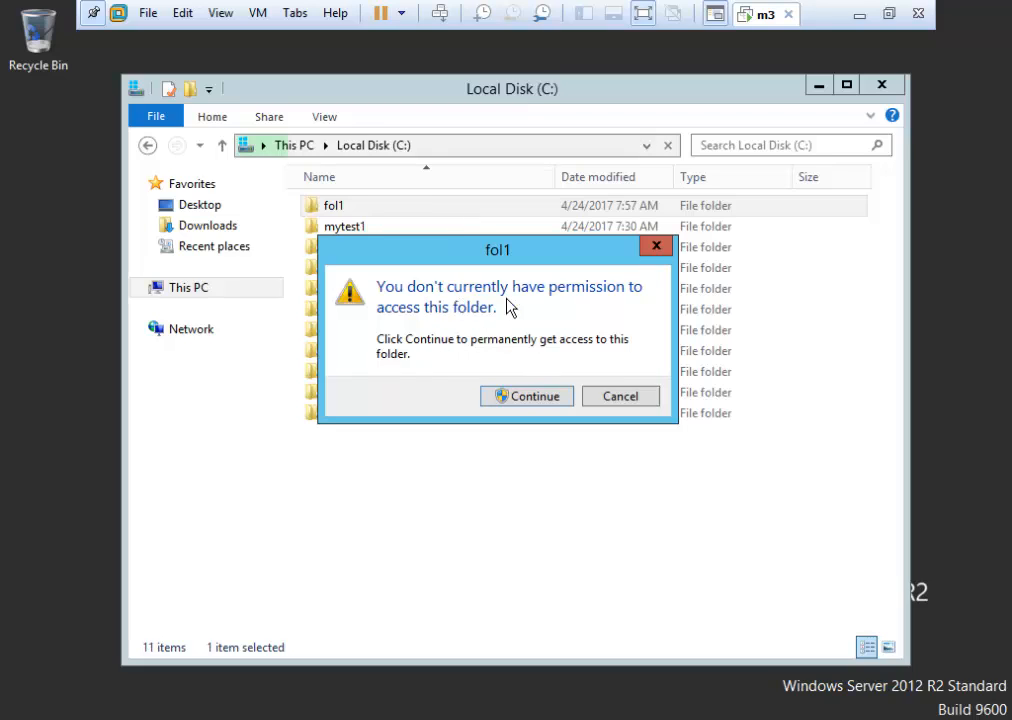
left_click(597, 403)
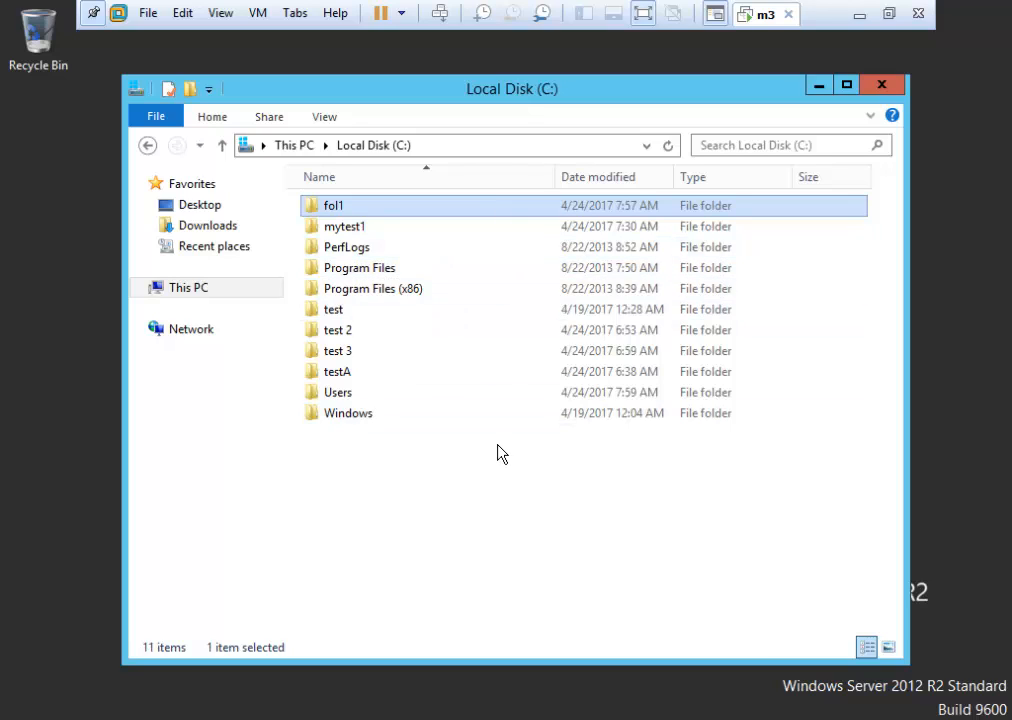
key("super+r")
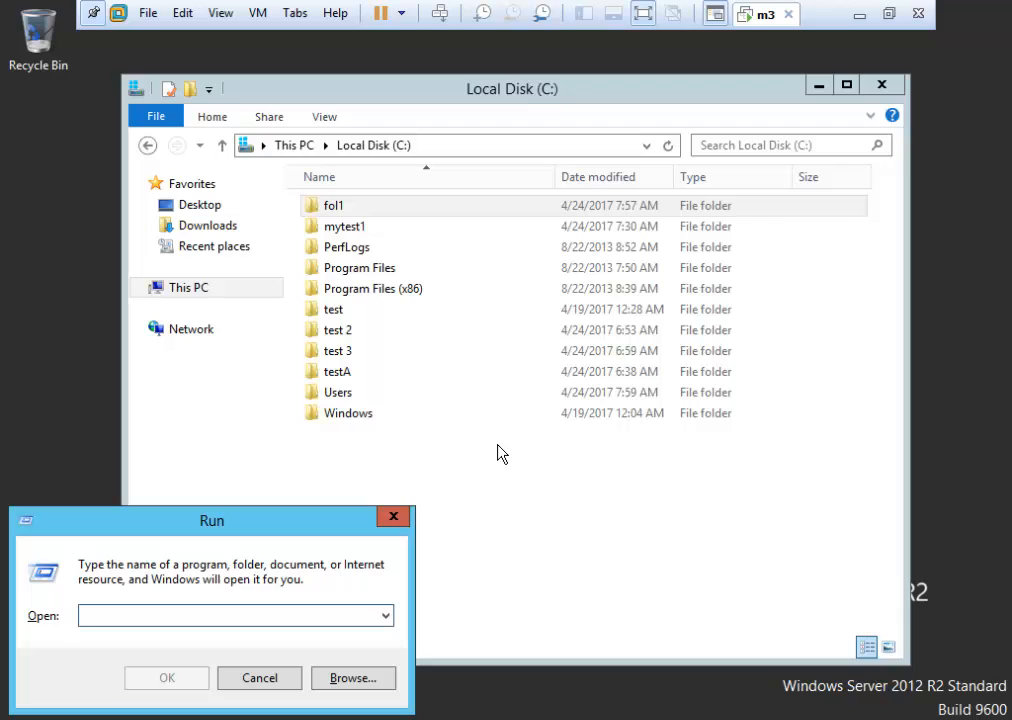
Launch cmd, switch to the root of C:, and list its folders with dir.
type("cmd")
key("Return")
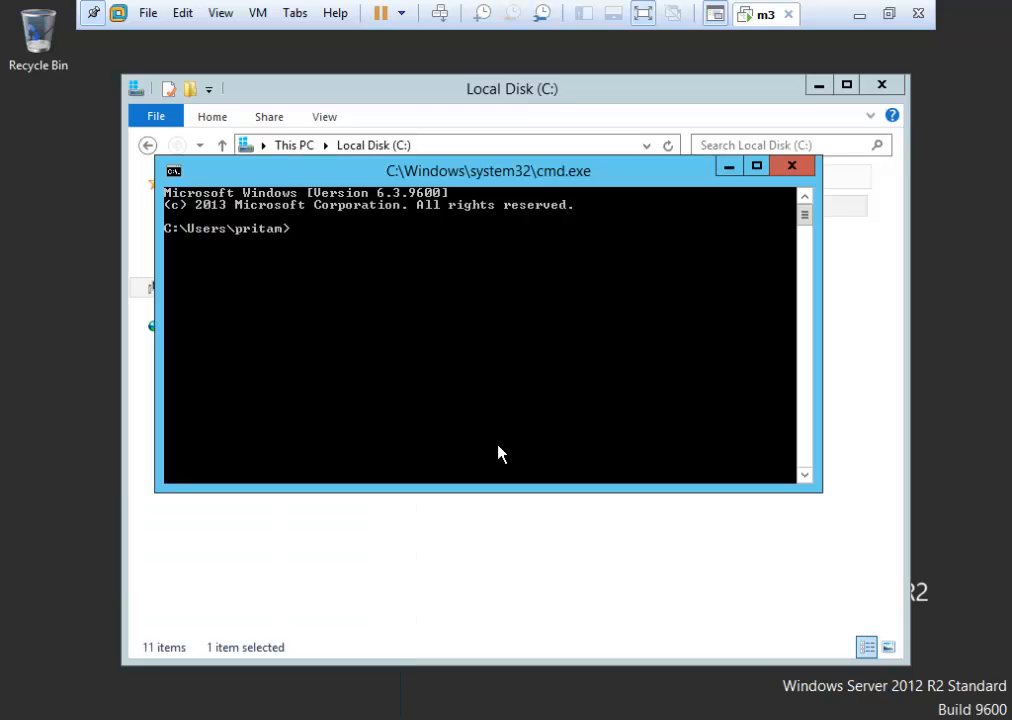
type("c:")
key("Return")
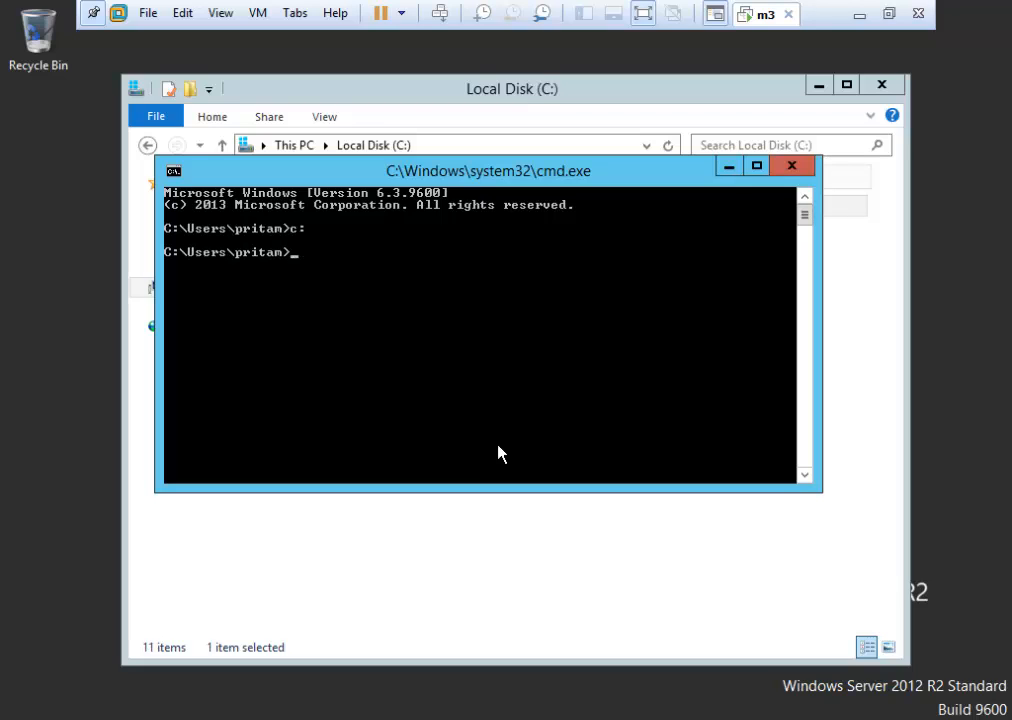
type("cd/")
key("Return")
left_click_drag(651, 180, 676, 210)
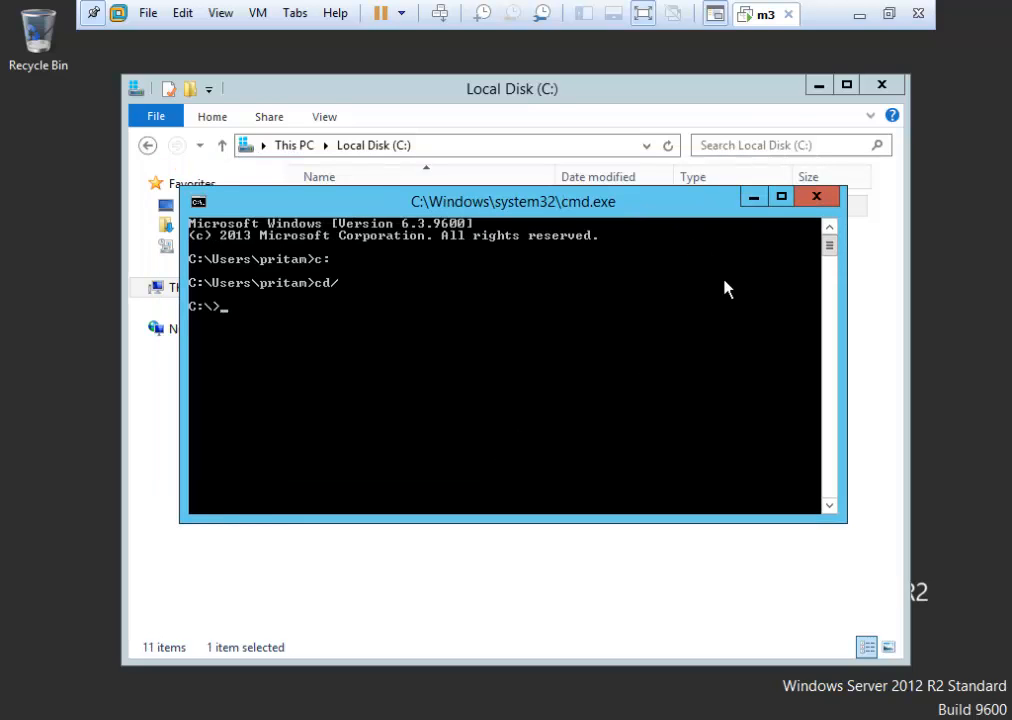
type("dir")
key("Return")
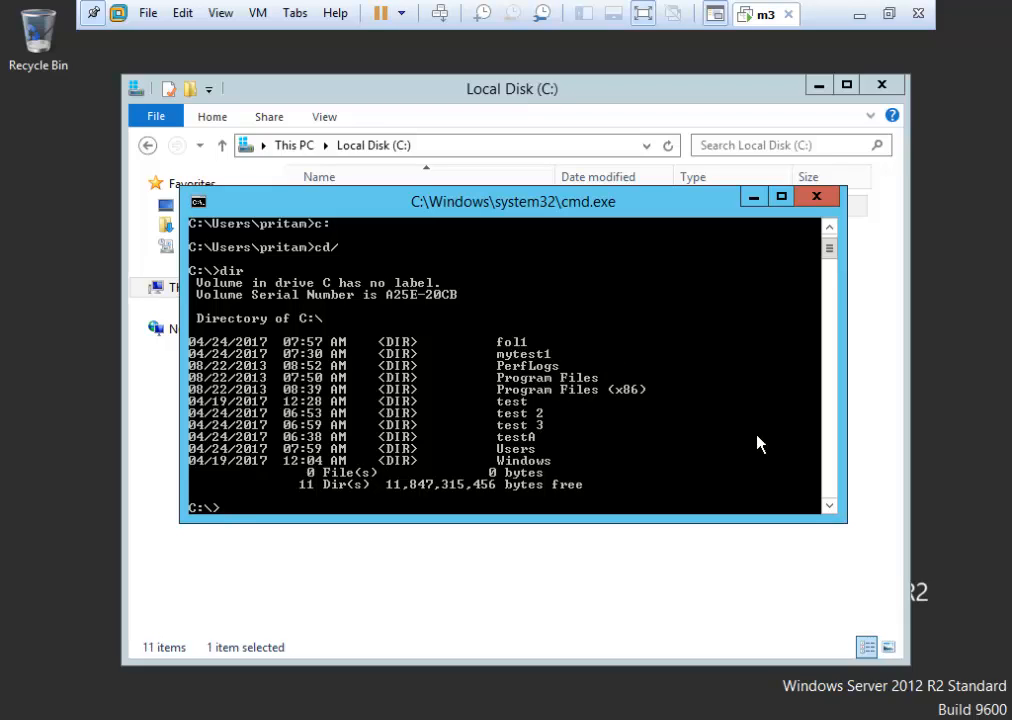
left_click(829, 506)
left_click(829, 506)
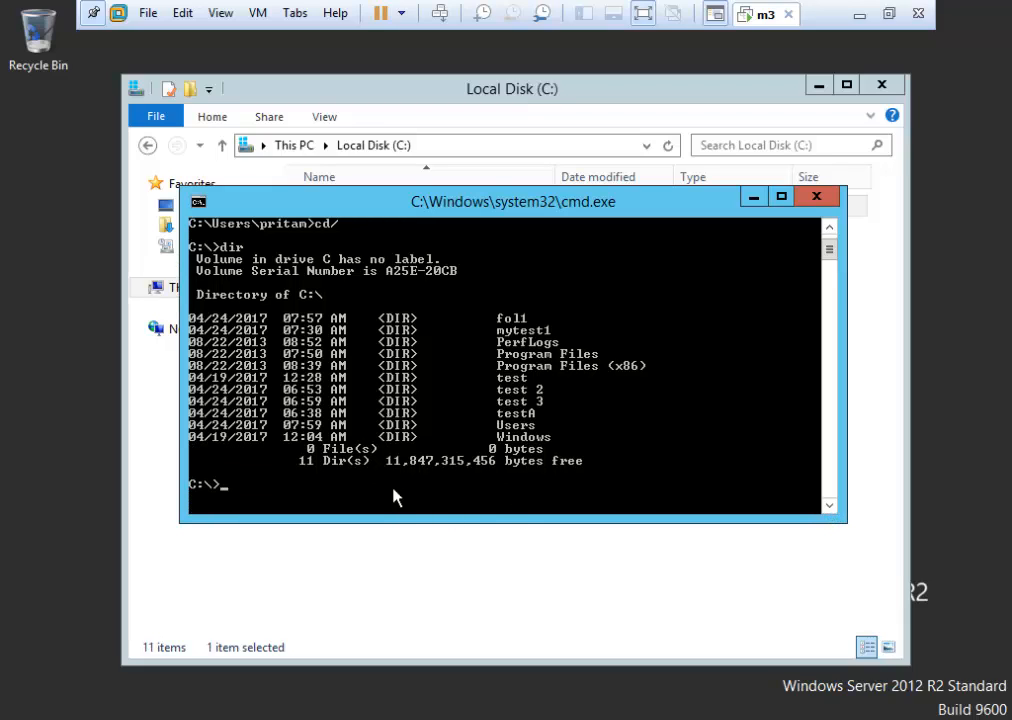
Try cd fol1 (access denied), then open c:\fol1\fol2\fol4\abc.txt in Notepad.
type("cd flo1")
key("BackSpace")
key("BackSpace")
key("BackSpace")
type("ol1")
key("Return")
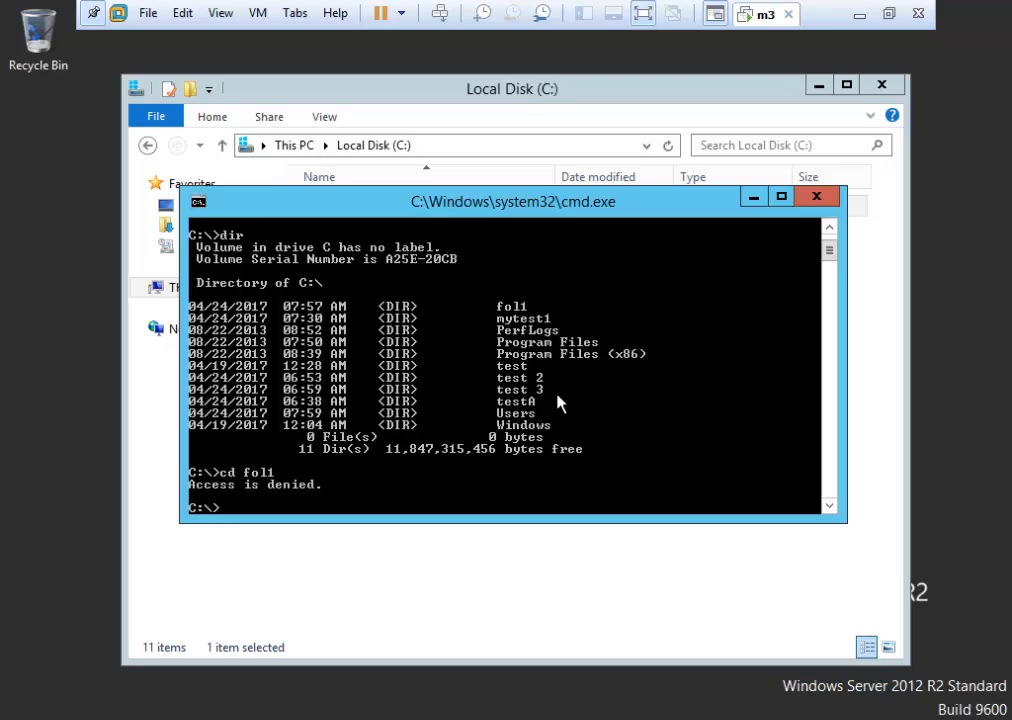
type("notepad c:\\fol")
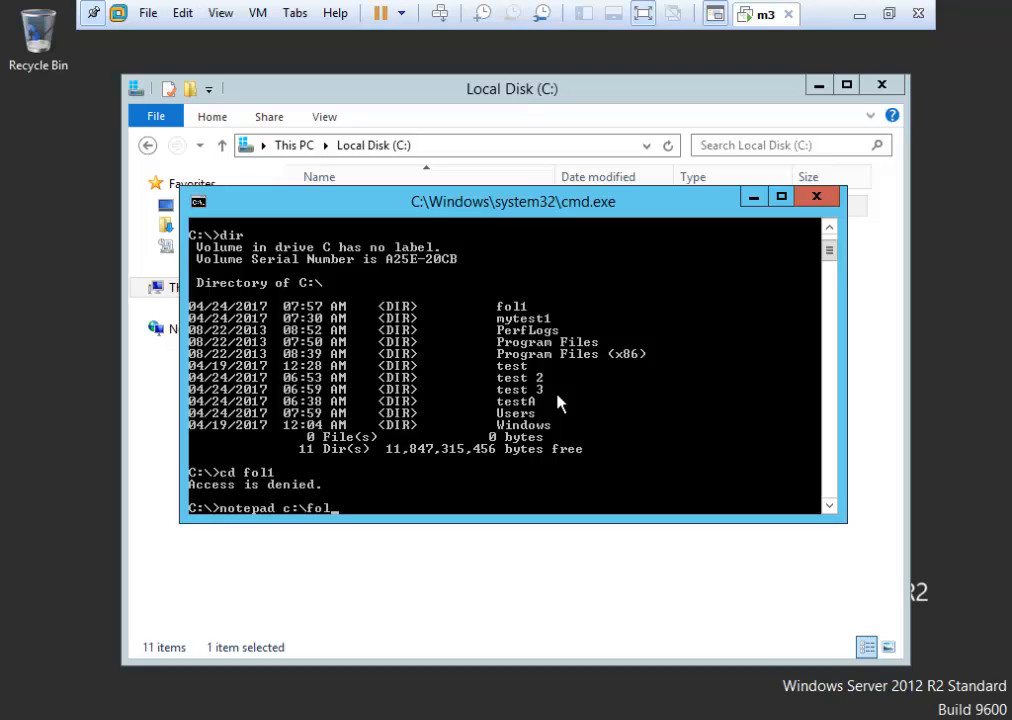
type("1\\fol2\\fol4\\a")
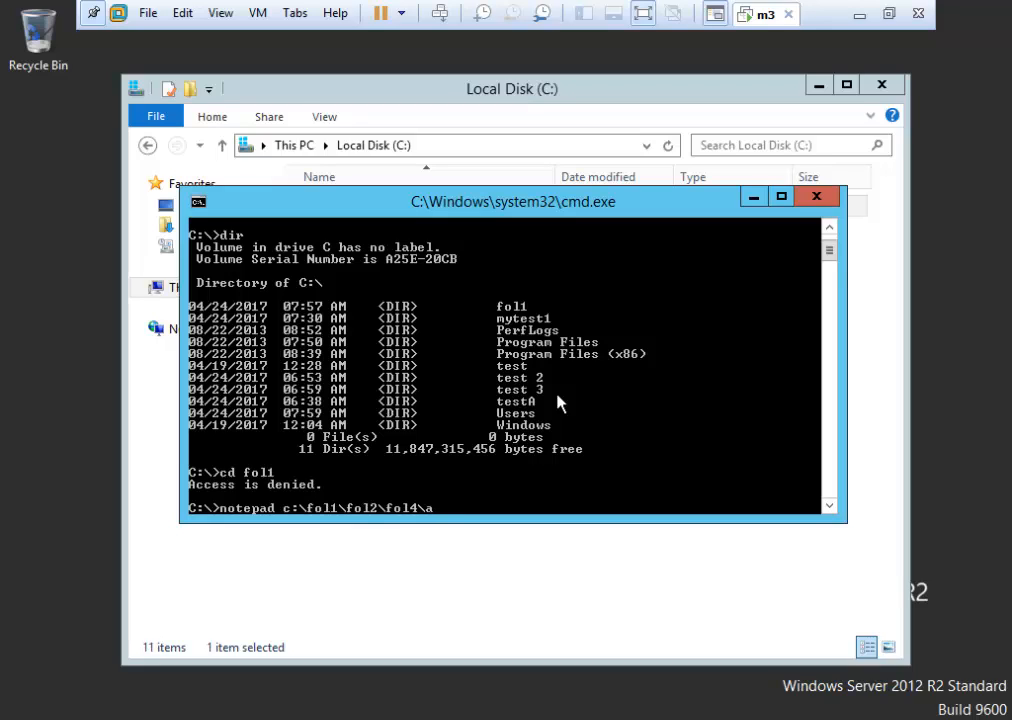
type("bc.txt")
key("Return")
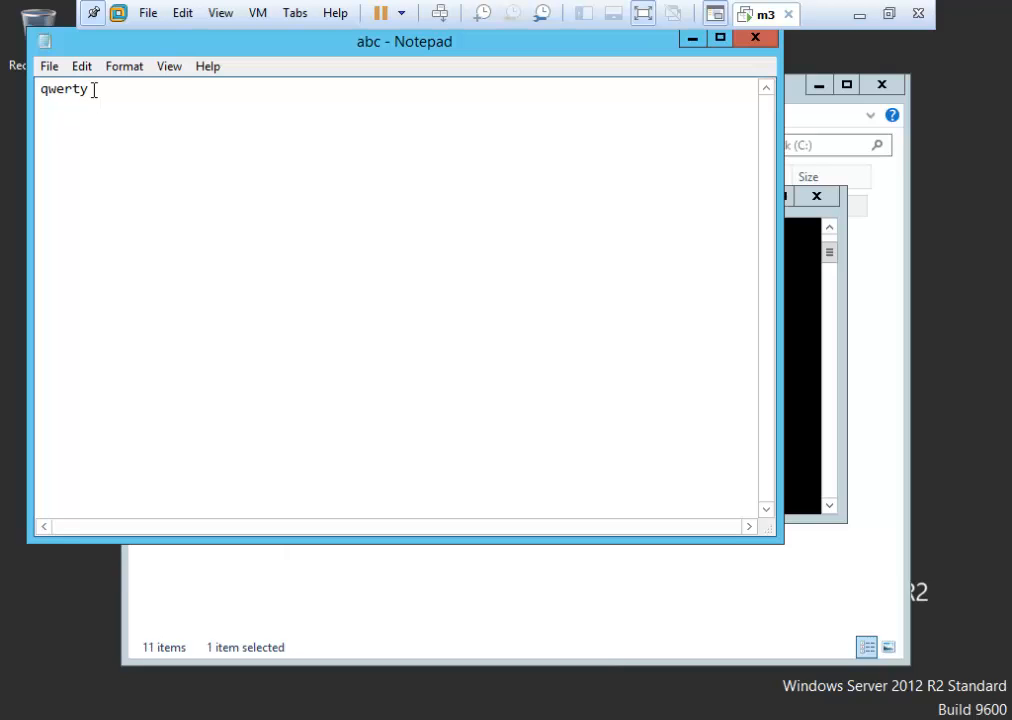
Select the word 'qwerty' in abc.txt and close Notepad.
left_click_drag(95, 90, 37, 89)
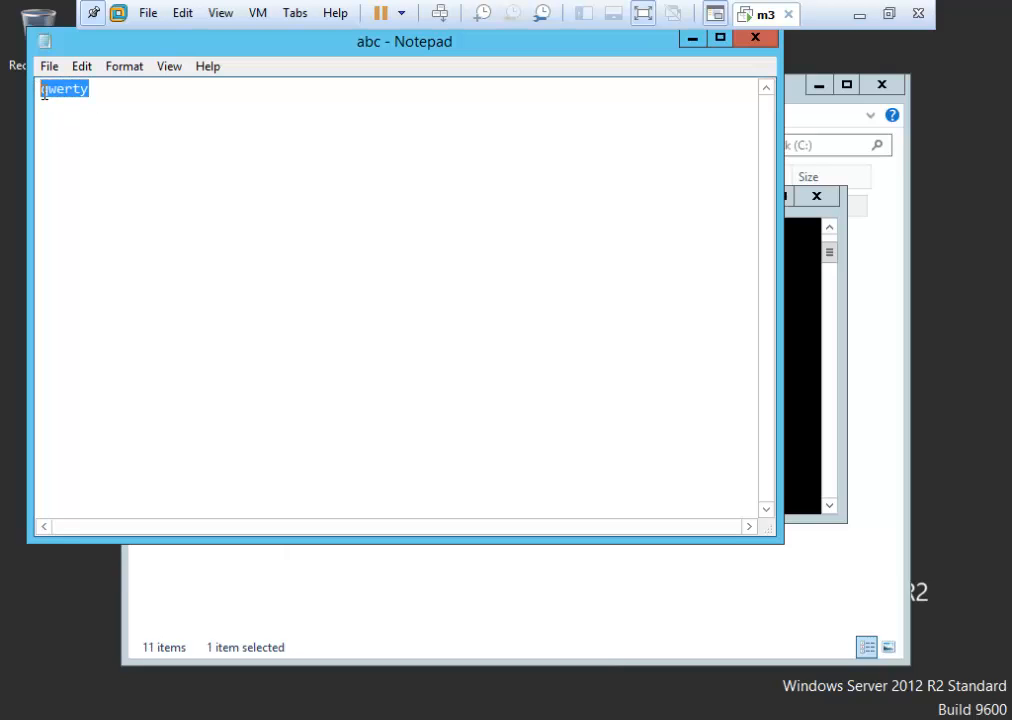
left_click(756, 37)
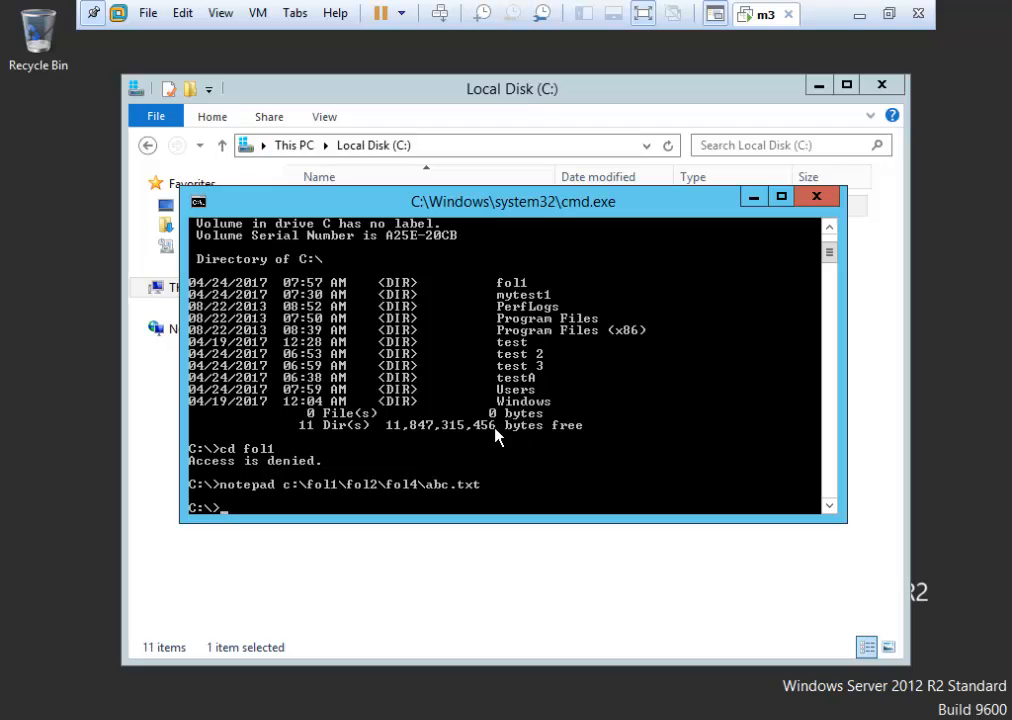
Close Command Prompt, check fol1's Security tab, cancel, then open the account menu on Start.
left_click(816, 197)
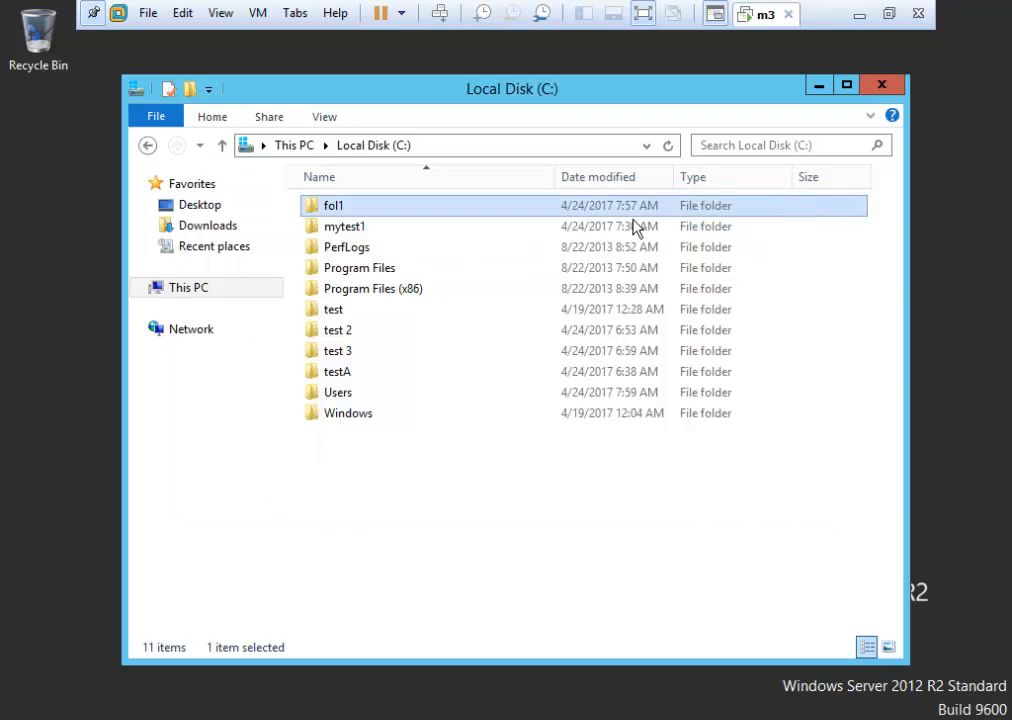
right_click(364, 212)
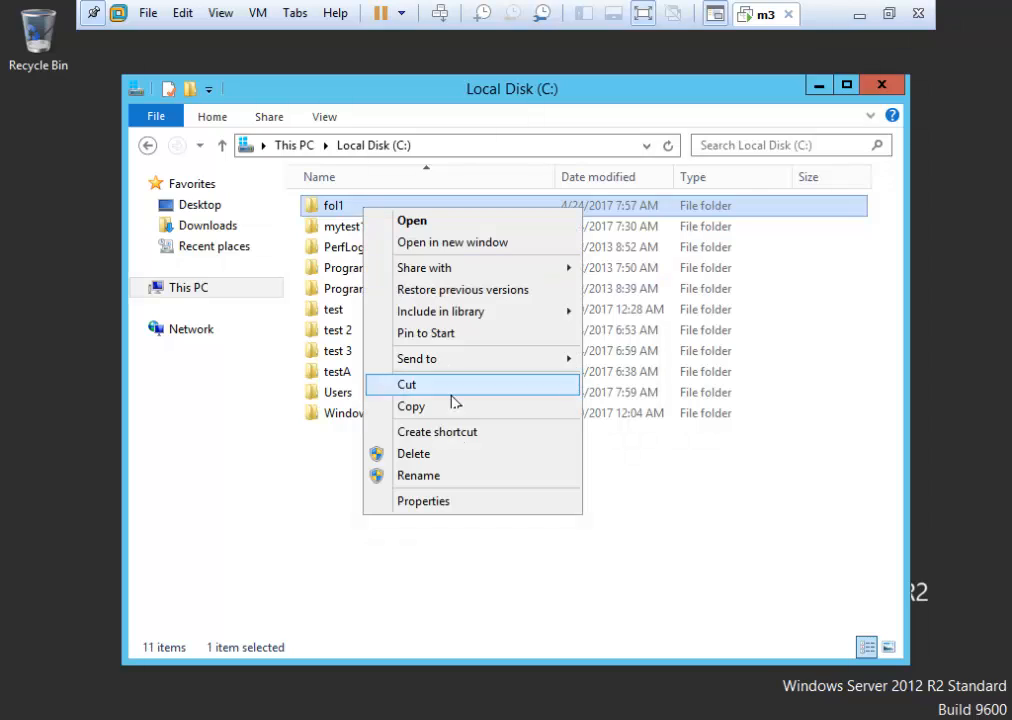
left_click(443, 505)
left_click(498, 257)
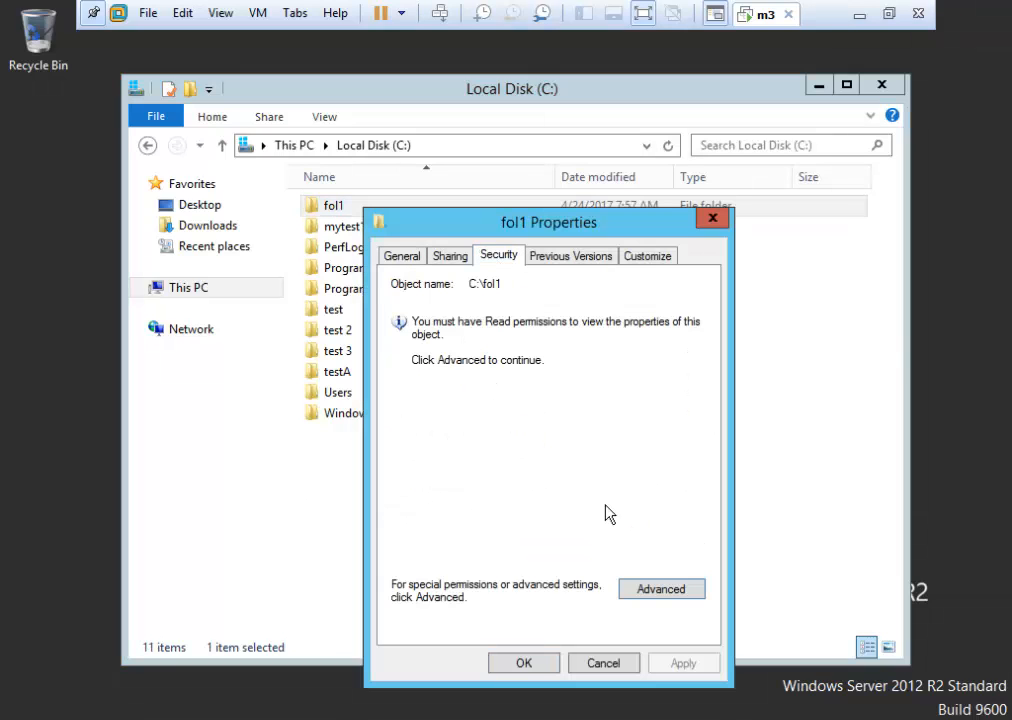
left_click(603, 663)
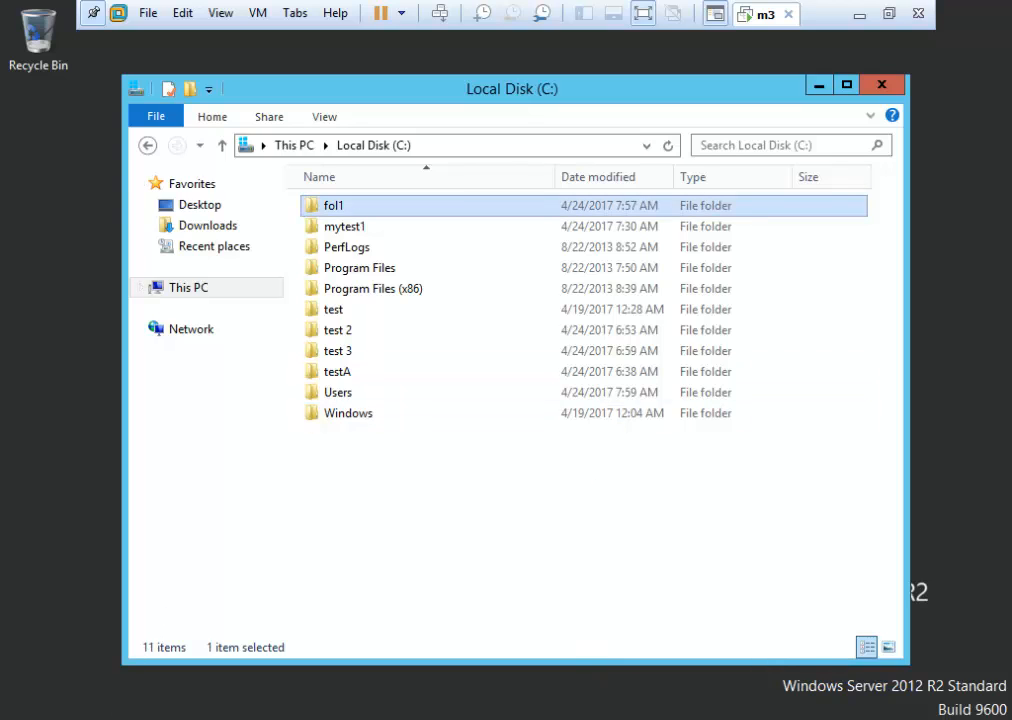
key("super")
left_click(786, 81)
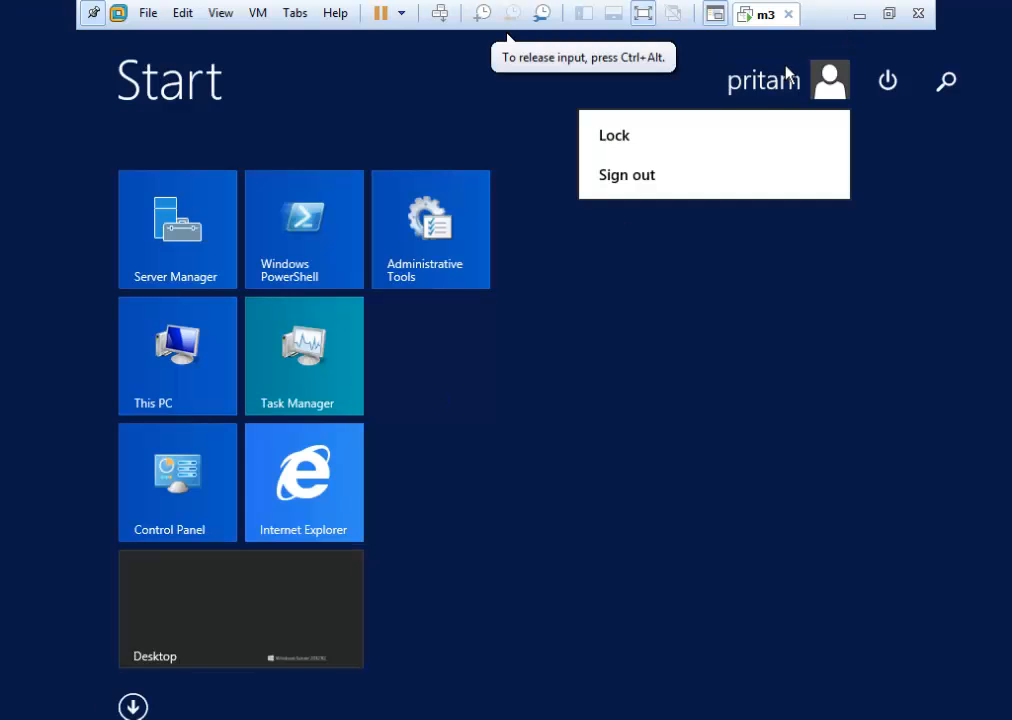
Sign out, sign back in as Administrator with its password, minimize Server Manager, and open File Explorer.
left_click(689, 174)
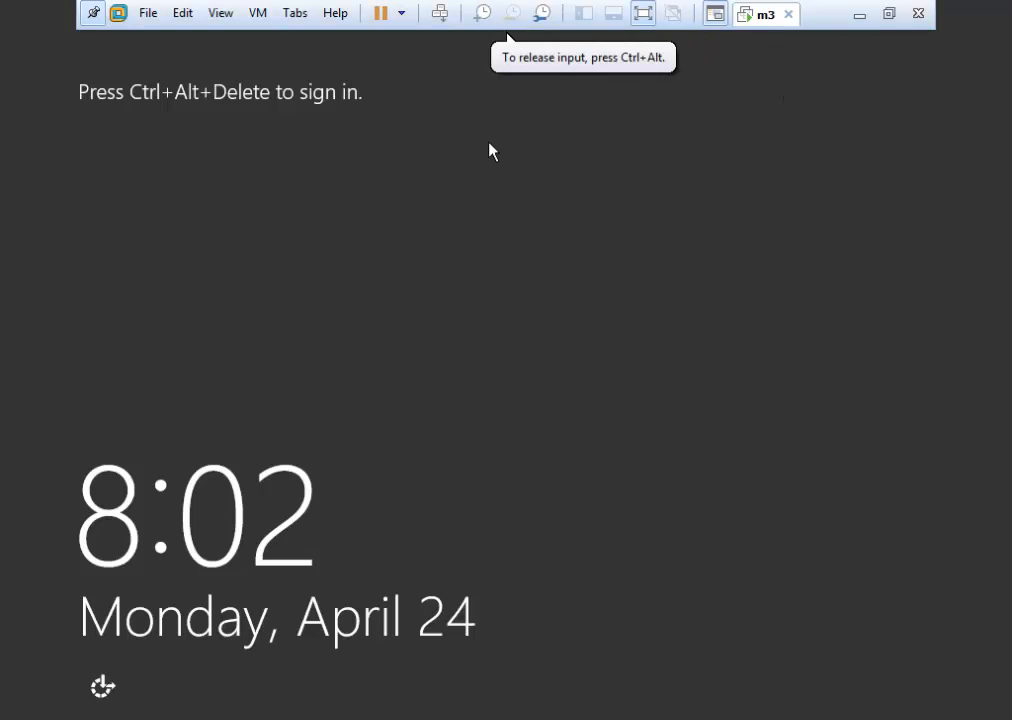
left_click(440, 14)
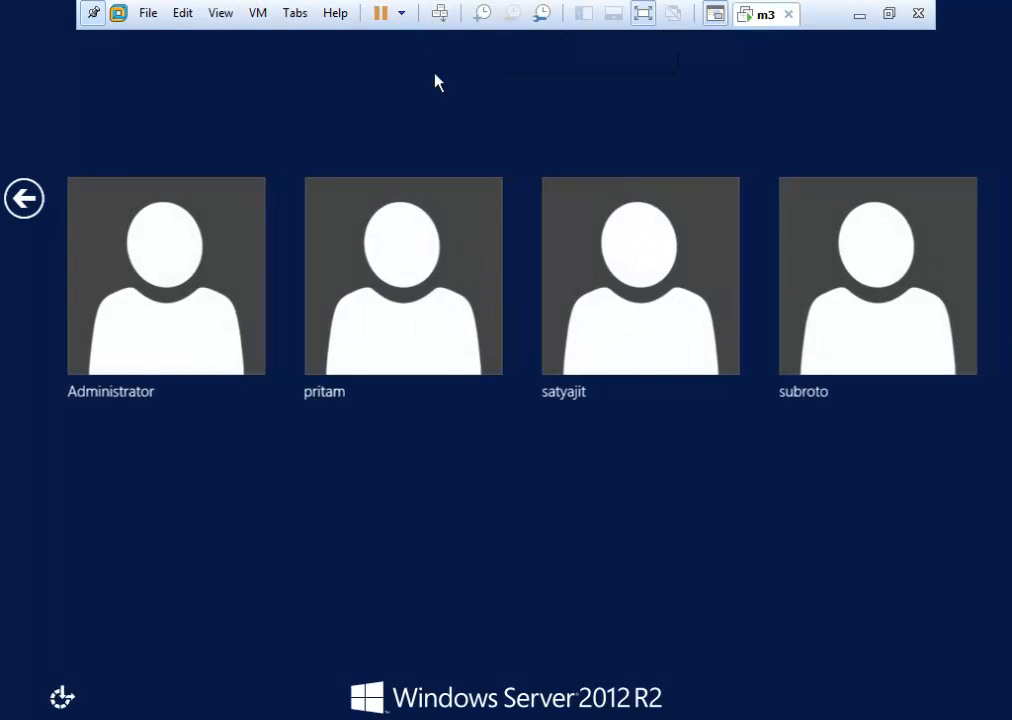
left_click(149, 257)
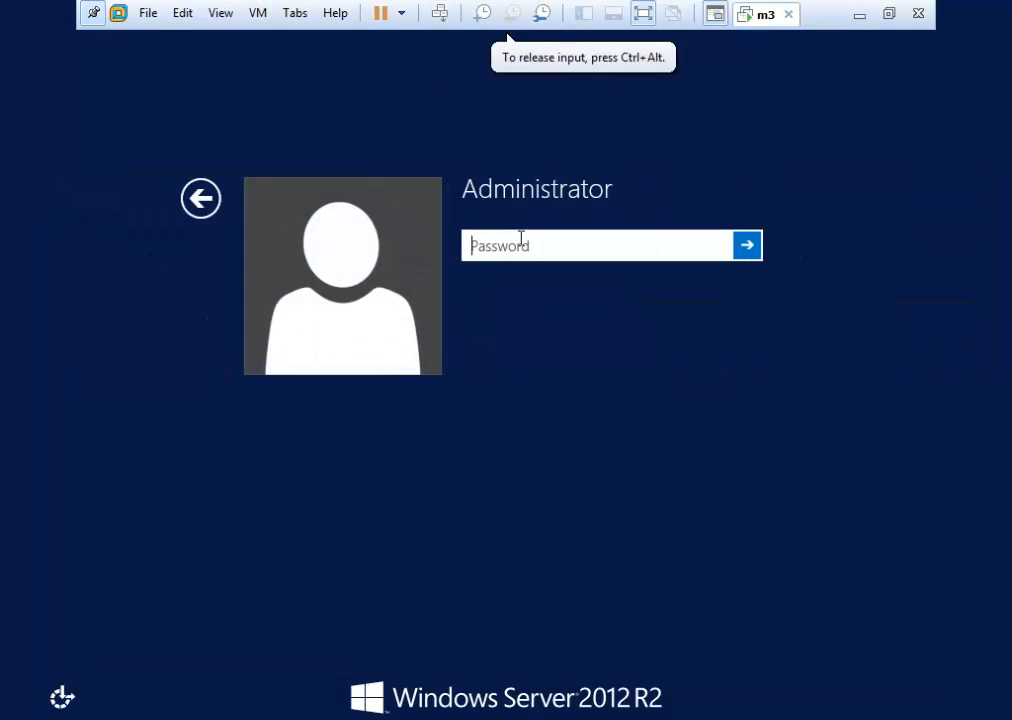
type("P")
type("$w0rd")
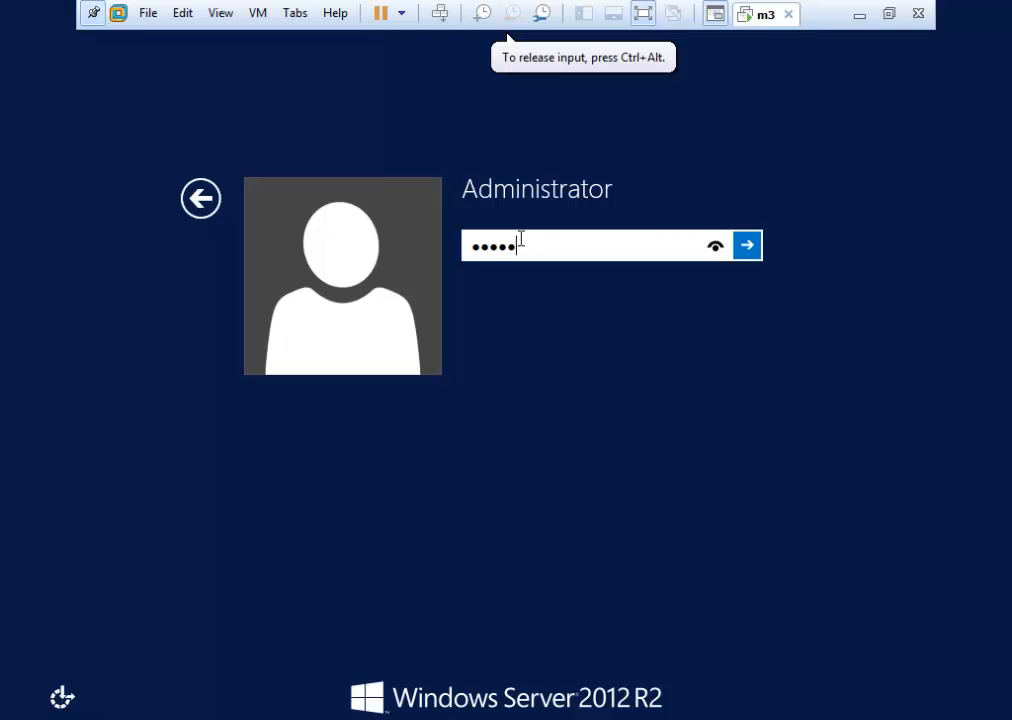
key("Return")
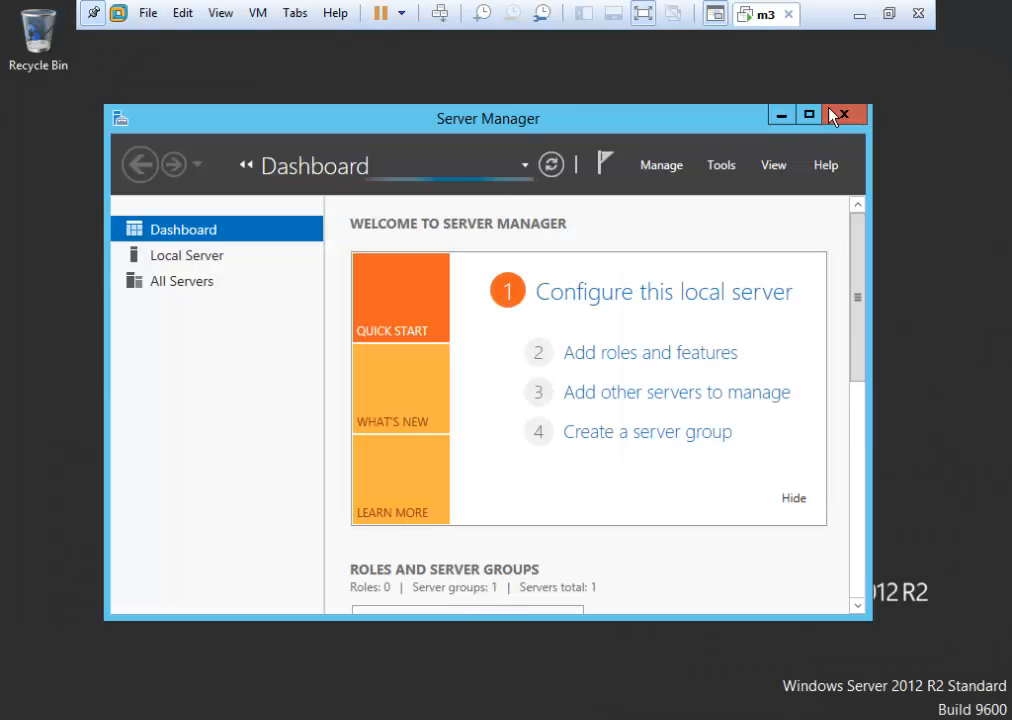
left_click(780, 115)
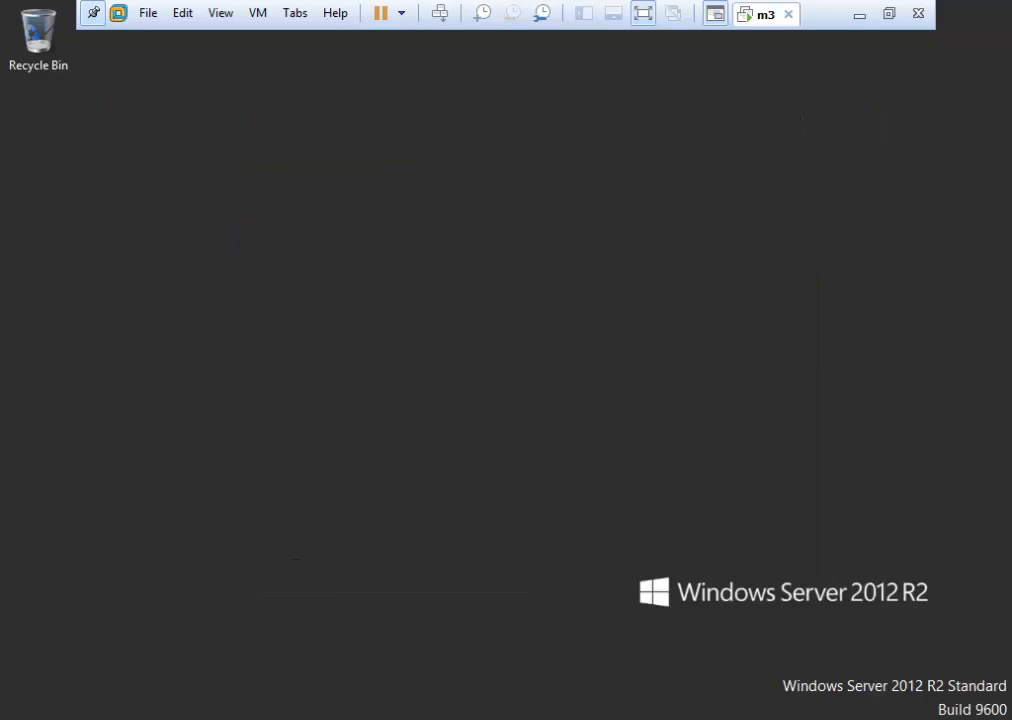
key("super+e")
In Local Disk (C:), open fol1's Advanced Security, edit the standard user's Deny entry, and show advanced permissions.
double_click(650, 427)
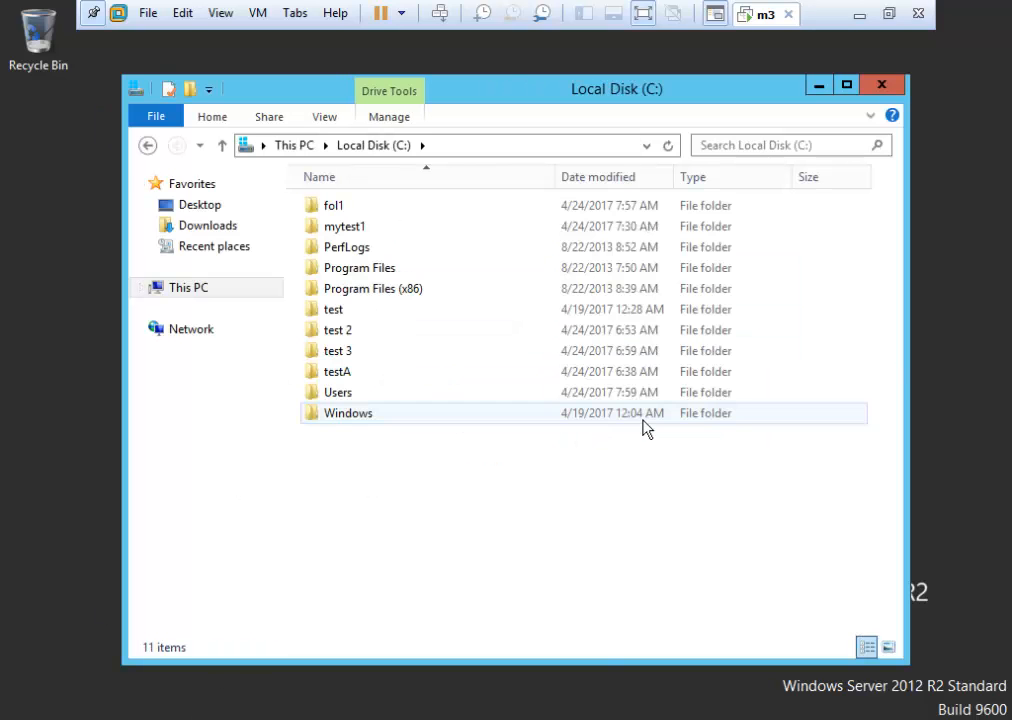
left_click(398, 215)
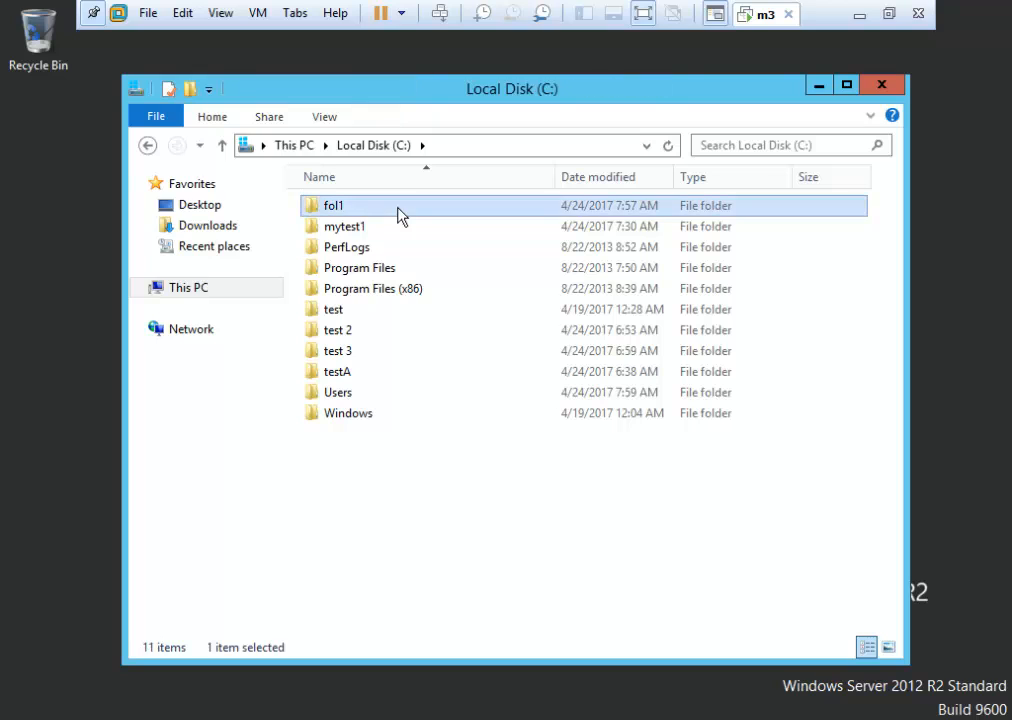
right_click(398, 215)
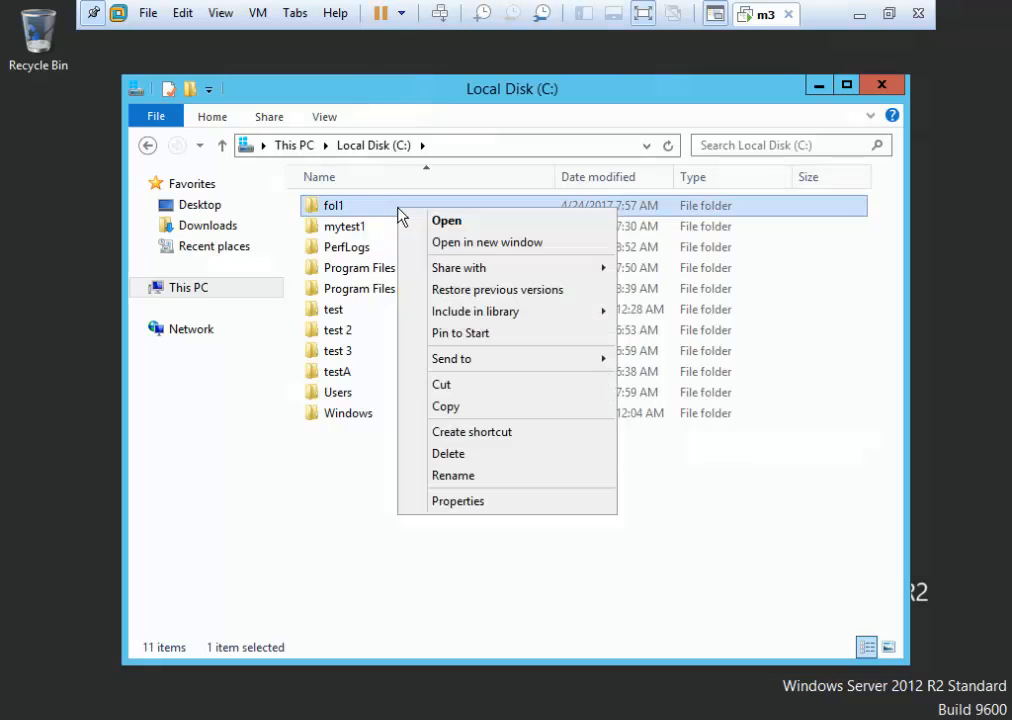
left_click(477, 505)
left_click(538, 263)
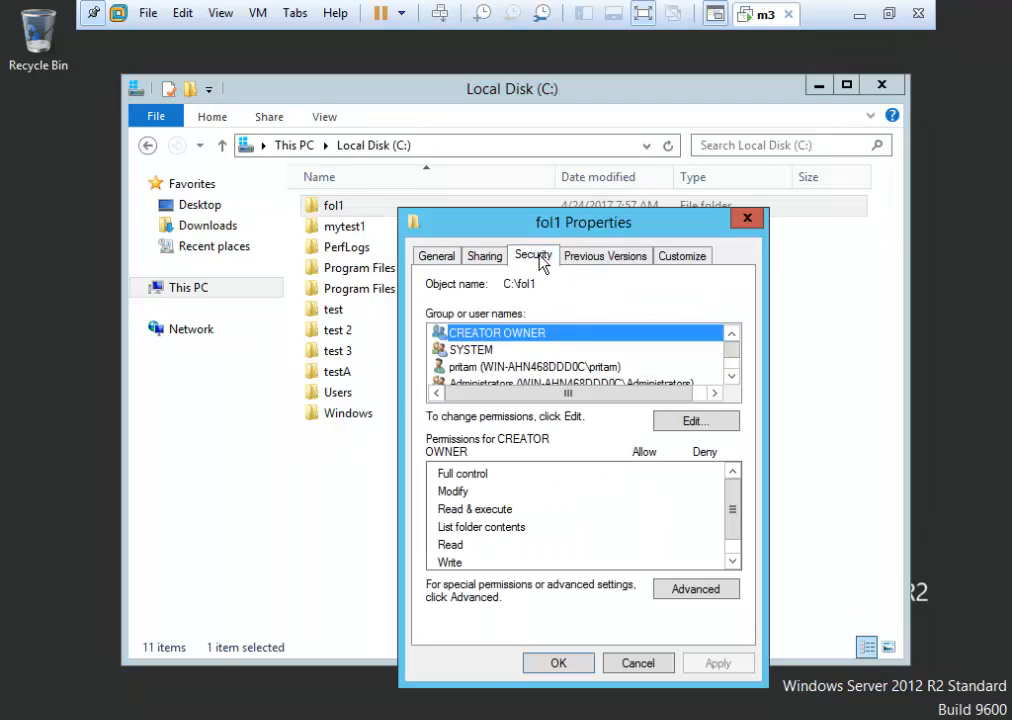
left_click(688, 592)
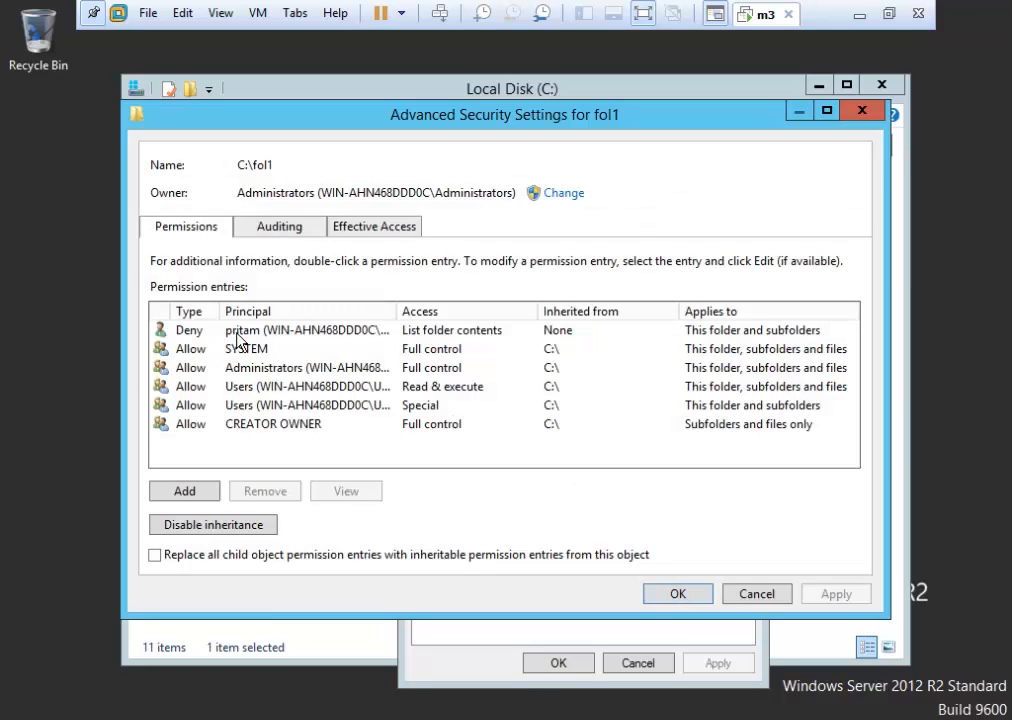
left_click(239, 332)
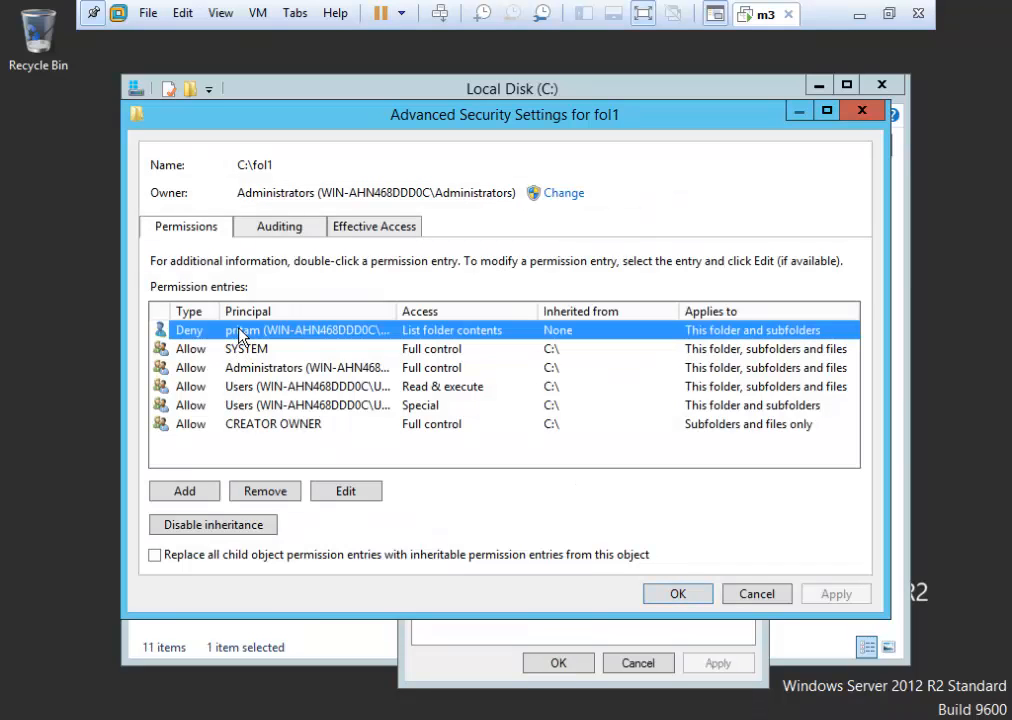
left_click(345, 497)
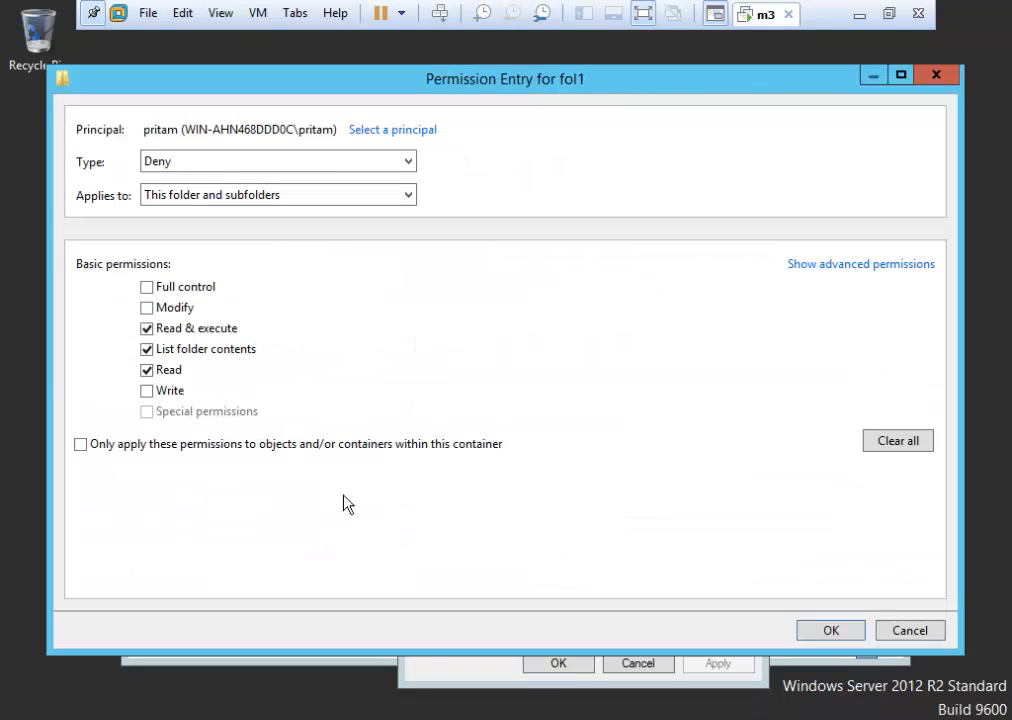
left_click(888, 265)
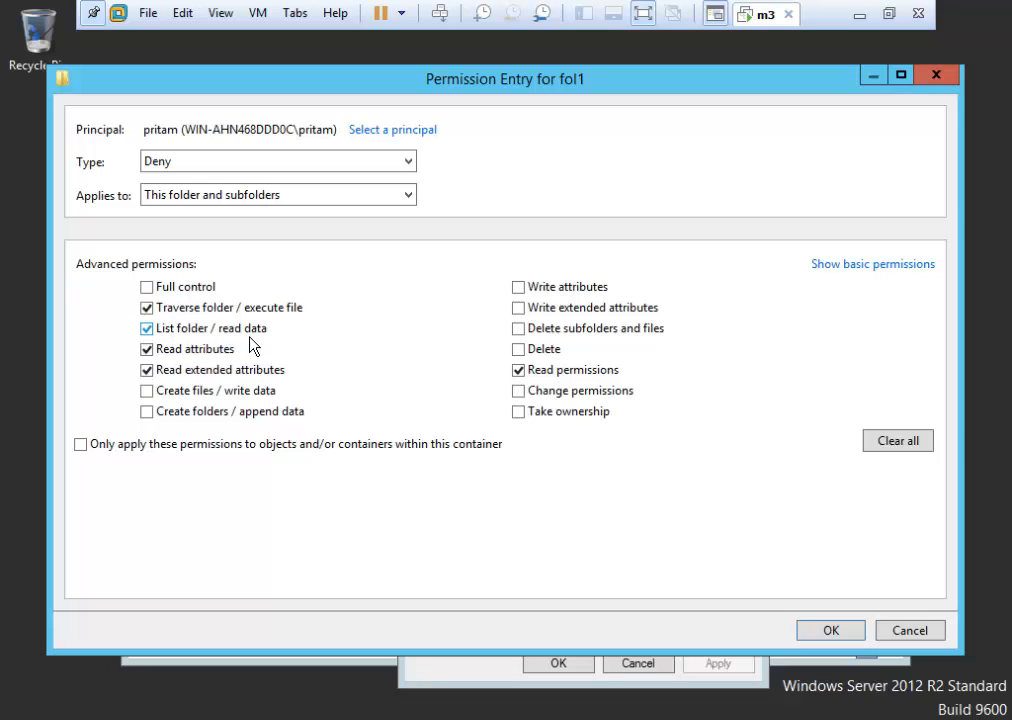
On the standard user's fol1 Deny entry, stop denying Read attributes and deny Create folders / append data.
left_click(146, 350)
left_click(256, 372)
left_click(147, 371)
left_click(147, 392)
left_click(148, 391)
left_click(148, 412)
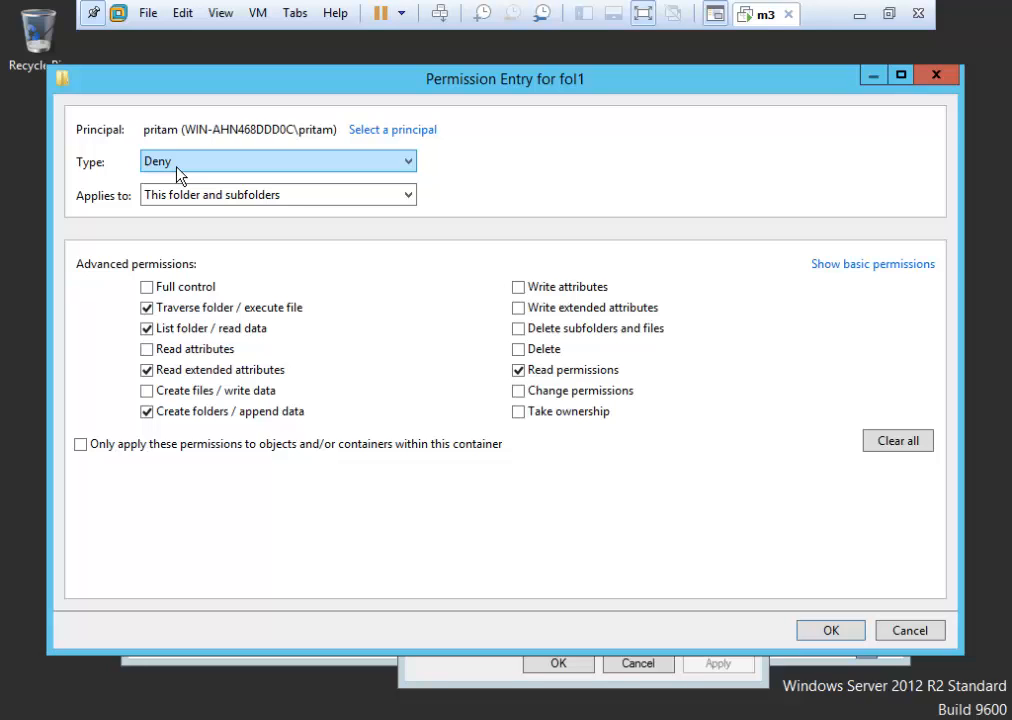
Try denying Create files, clearing Delete and Read permissions, and denying Change permissions, keeping type Deny.
left_click(160, 395)
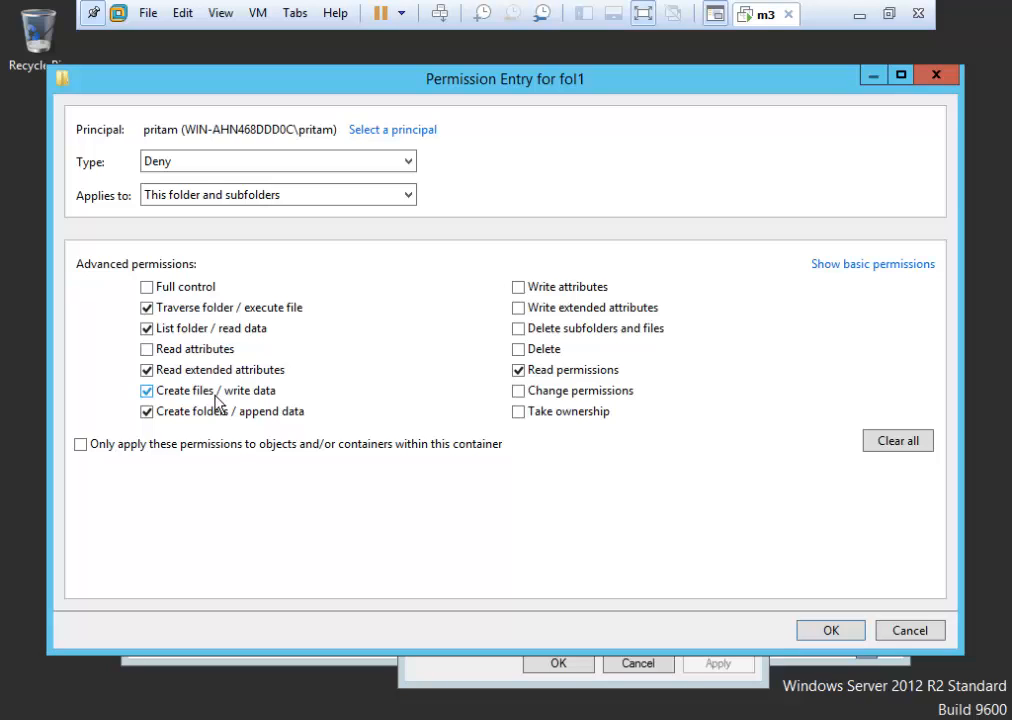
left_click(412, 166)
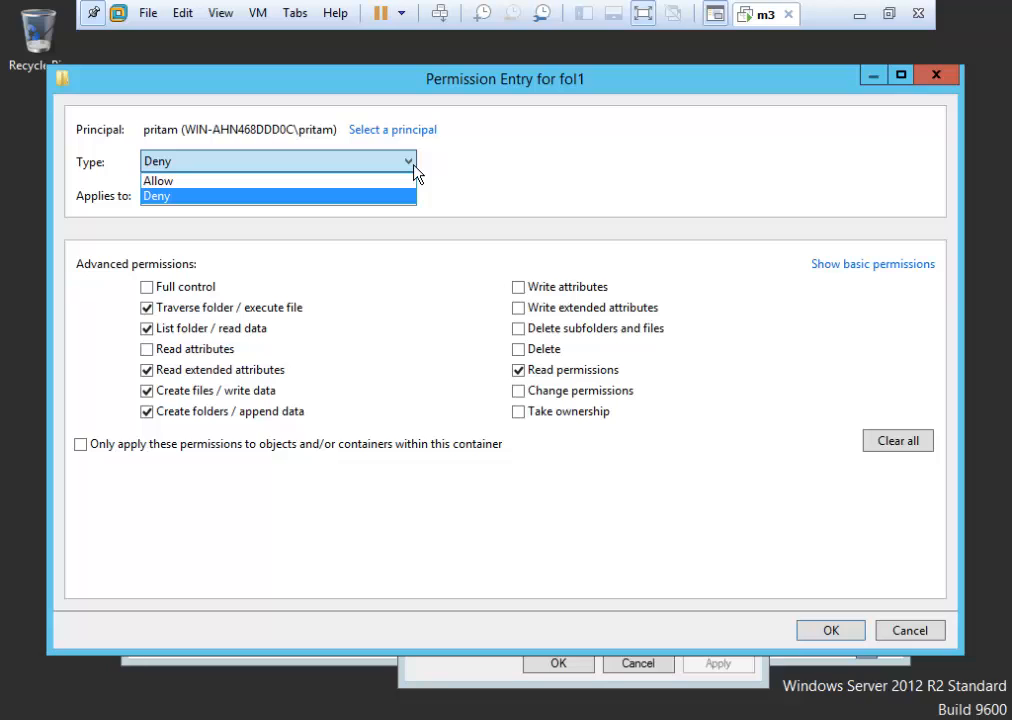
left_click(413, 165)
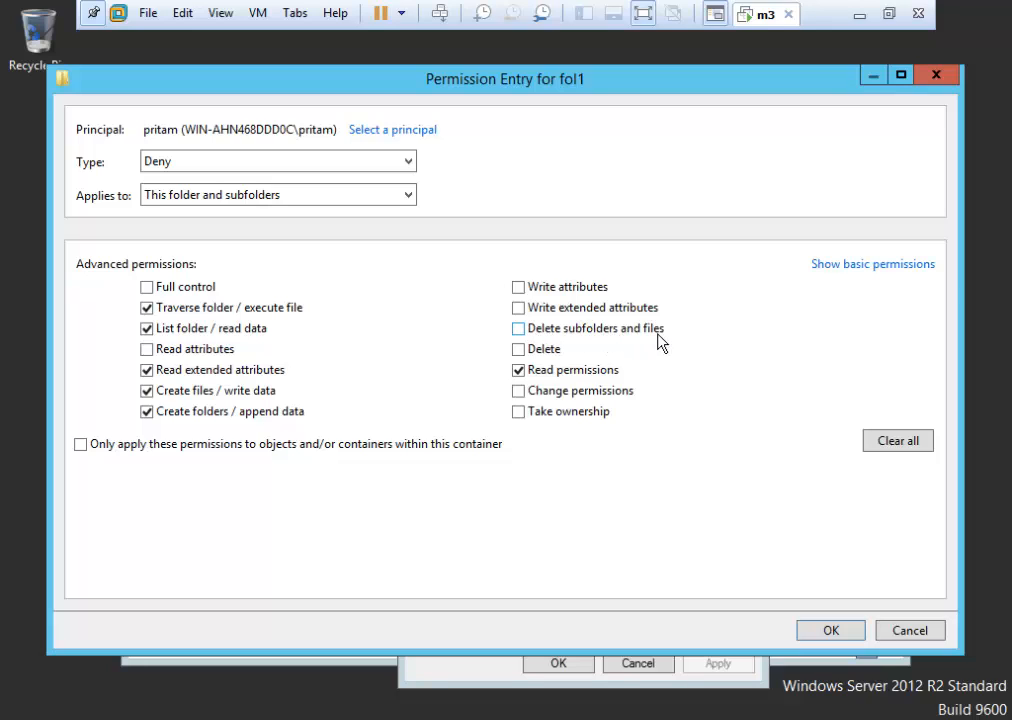
left_click(520, 350)
left_click(519, 370)
left_click(545, 393)
Cancel out of Permission Entry, Advanced Security Settings and fol1 Properties without saving.
left_click(911, 630)
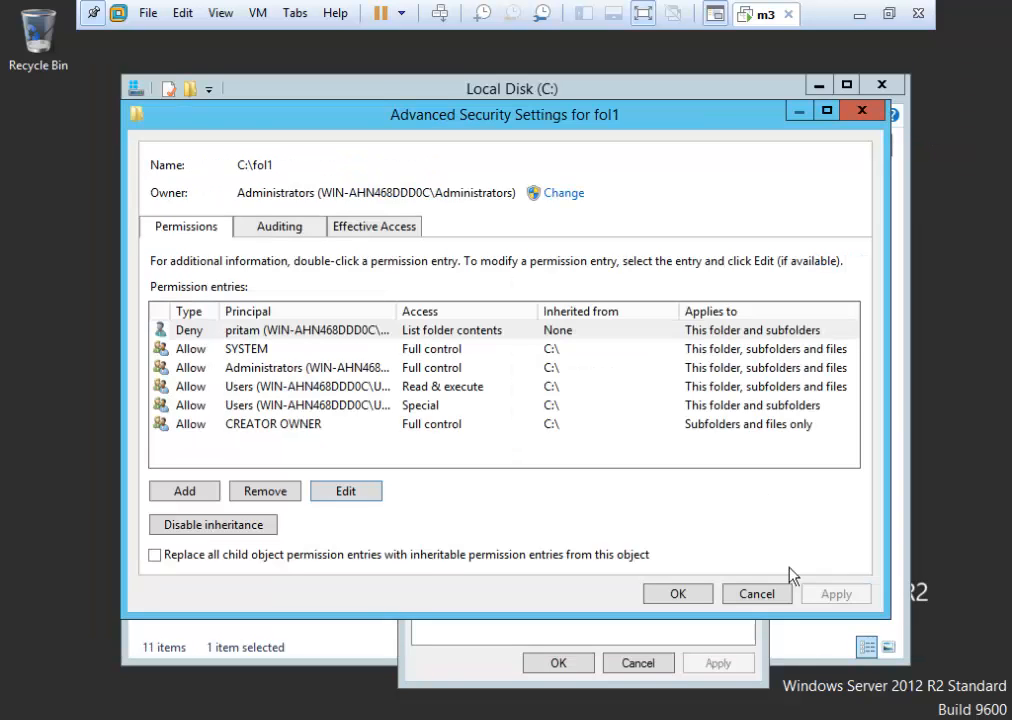
left_click(754, 594)
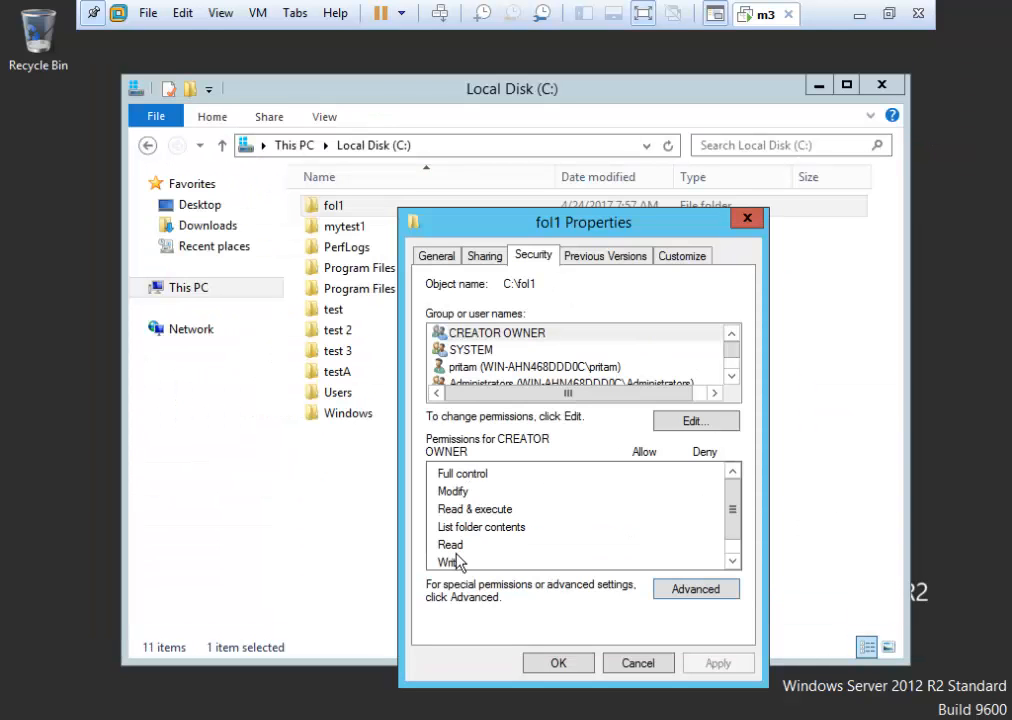
left_click(638, 664)
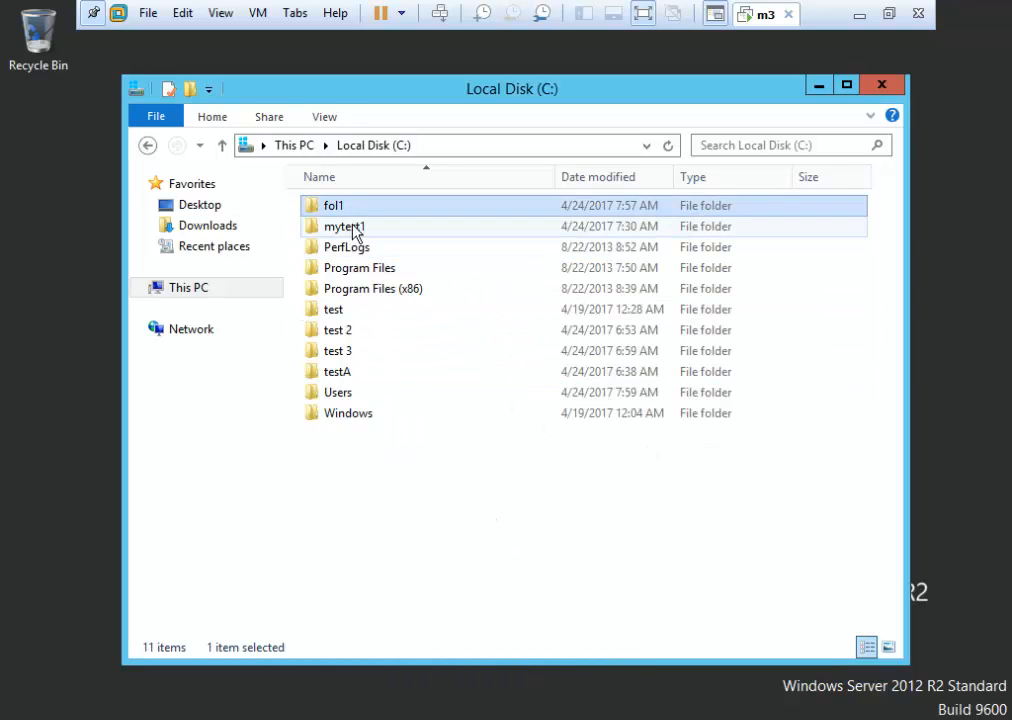
Open mytest1's Properties, glance at its advanced attributes, and start editing its Security permissions.
mouse_move(358, 228)
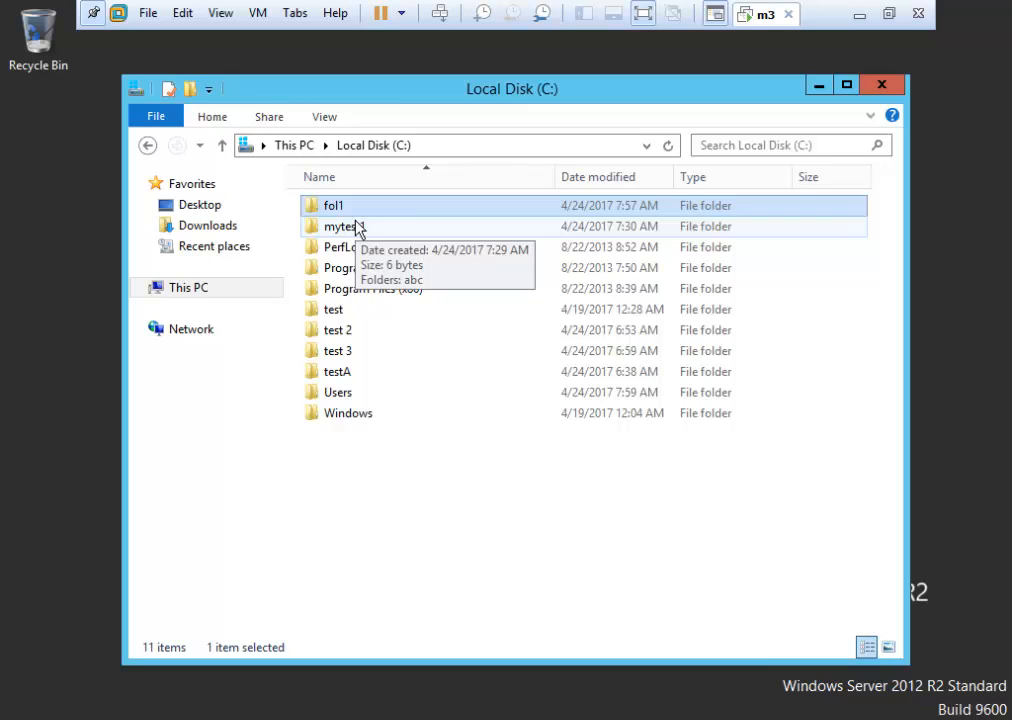
right_click(361, 235)
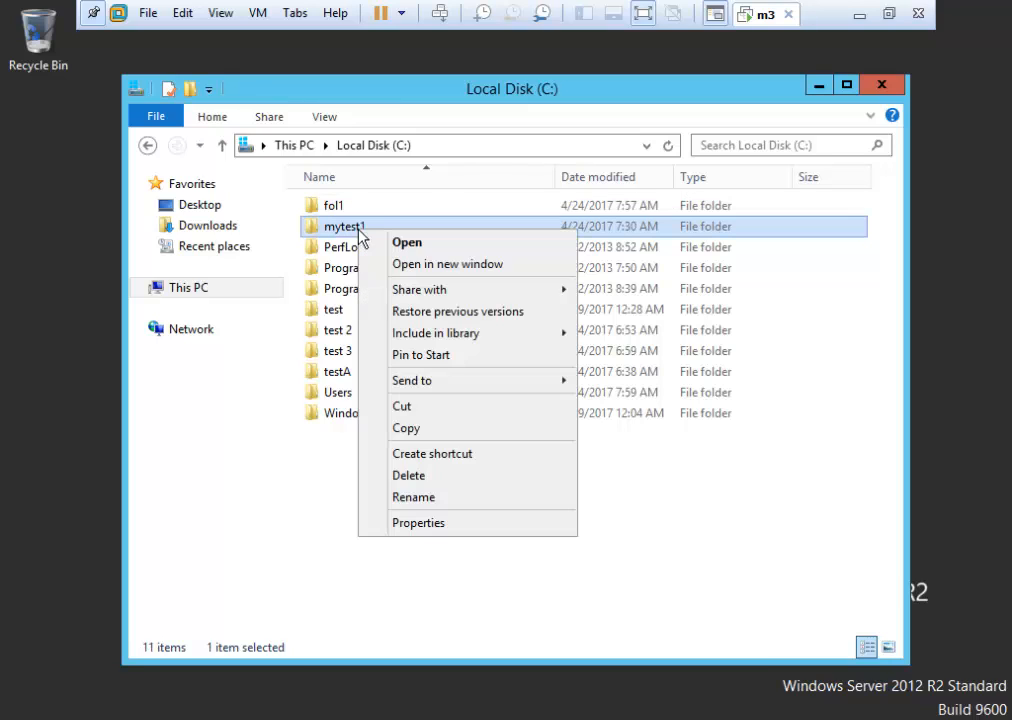
left_click(449, 524)
left_click(627, 566)
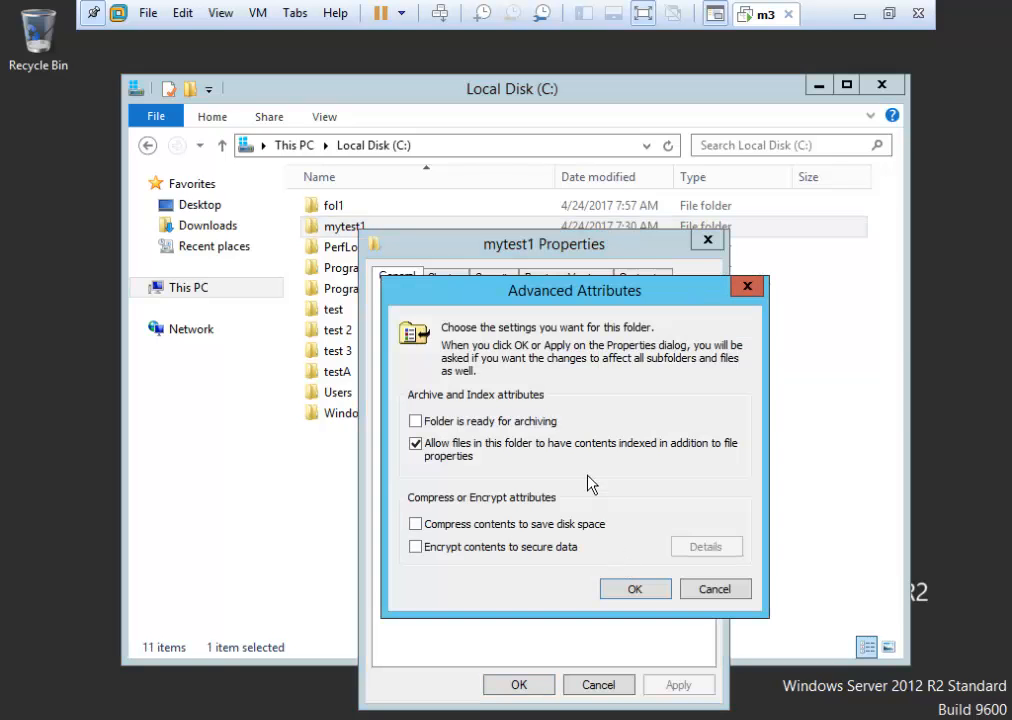
left_click(709, 590)
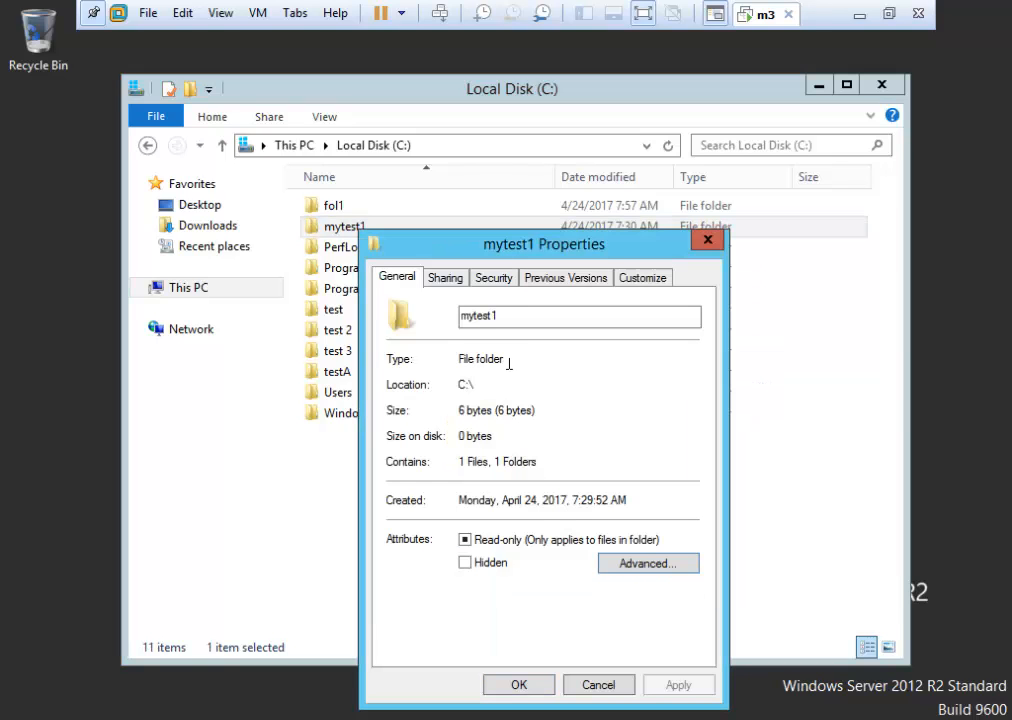
left_click(494, 280)
left_click(650, 446)
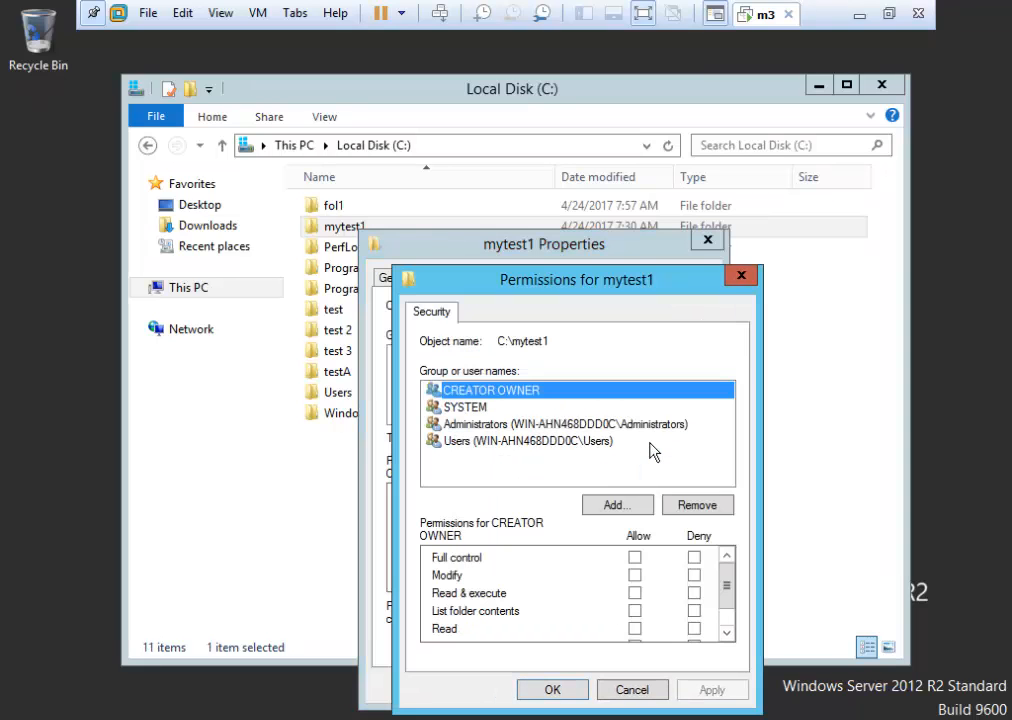
Add the management group with Allow Write, apply, and close mytest1 Properties.
left_click(610, 503)
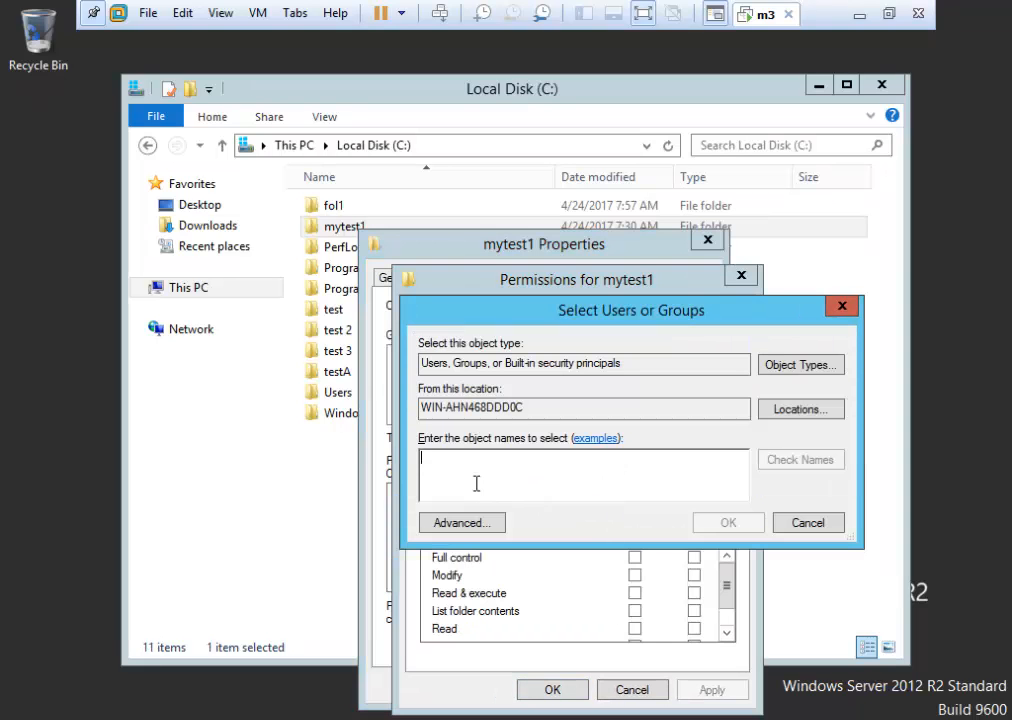
type("management")
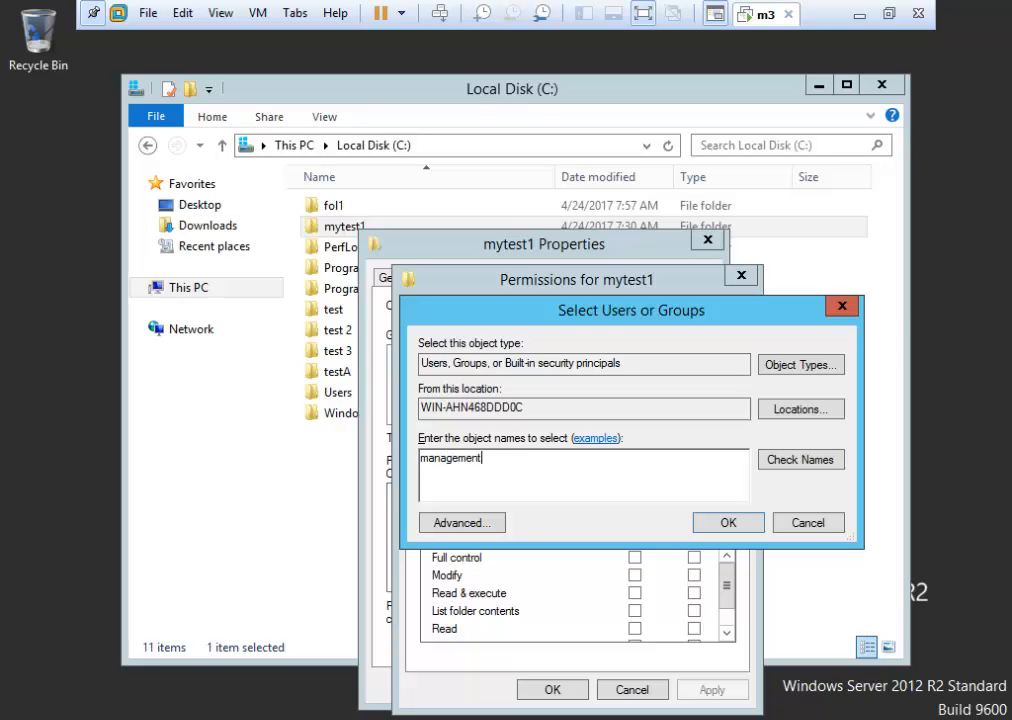
left_click(782, 461)
left_click(733, 522)
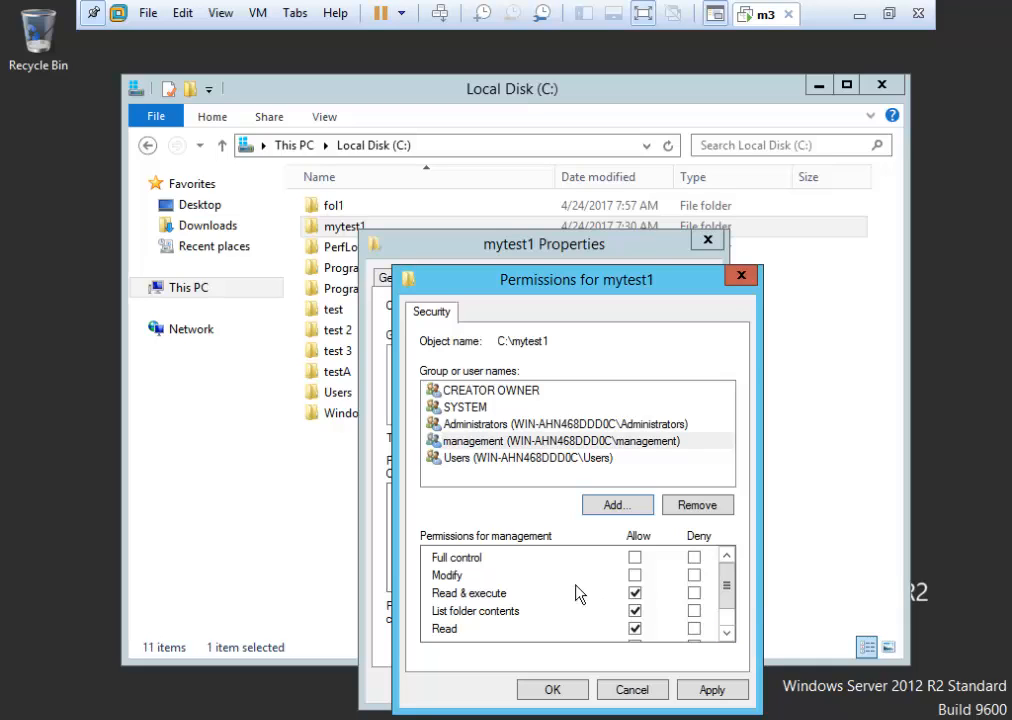
left_click(726, 633)
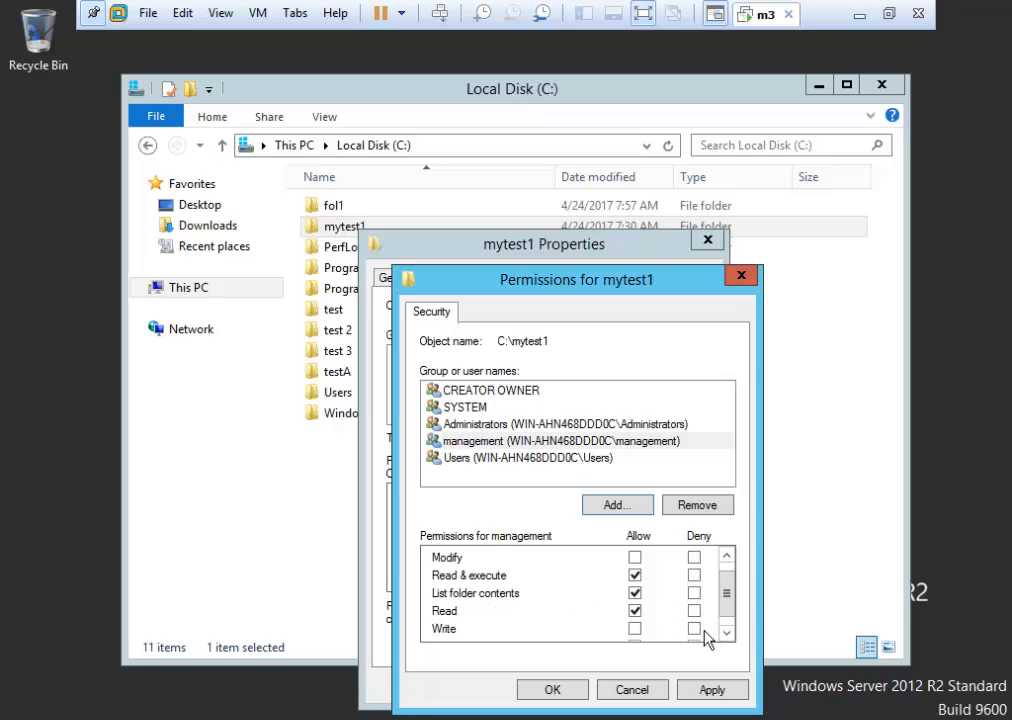
left_click(634, 629)
left_click(710, 692)
left_click(553, 690)
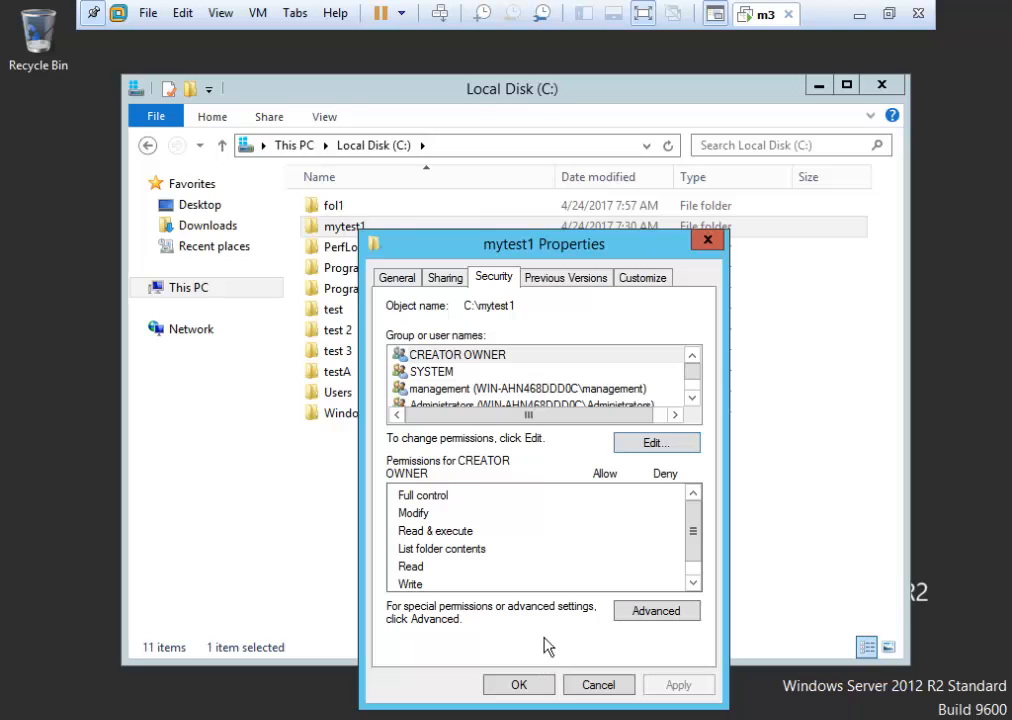
left_click(610, 688)
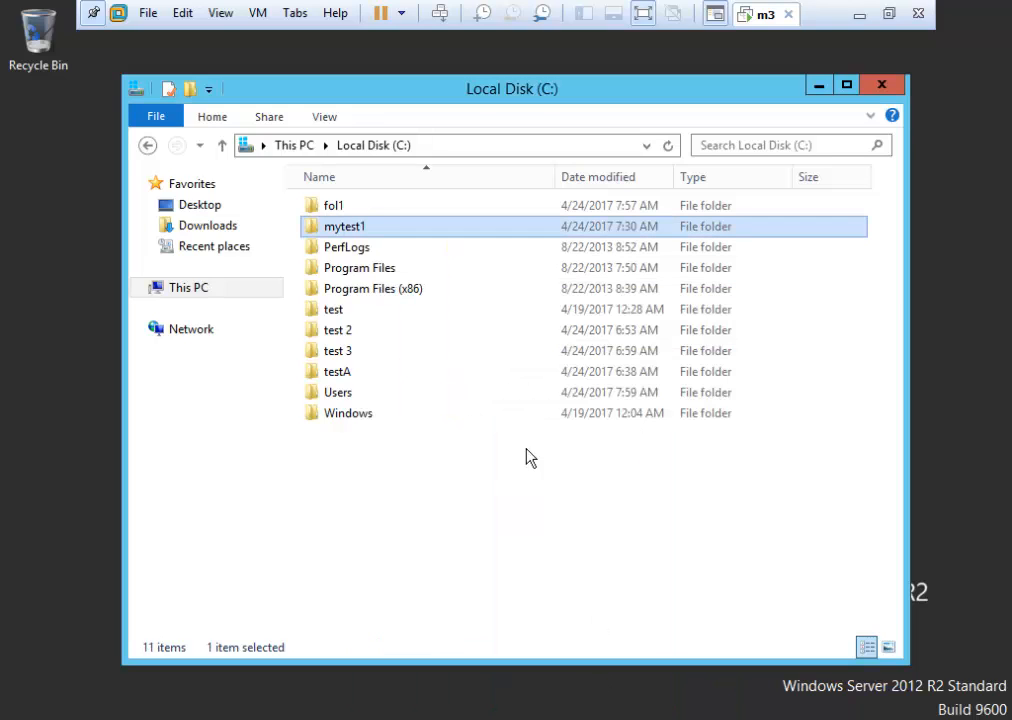
double_click(370, 228)
double_click(343, 208)
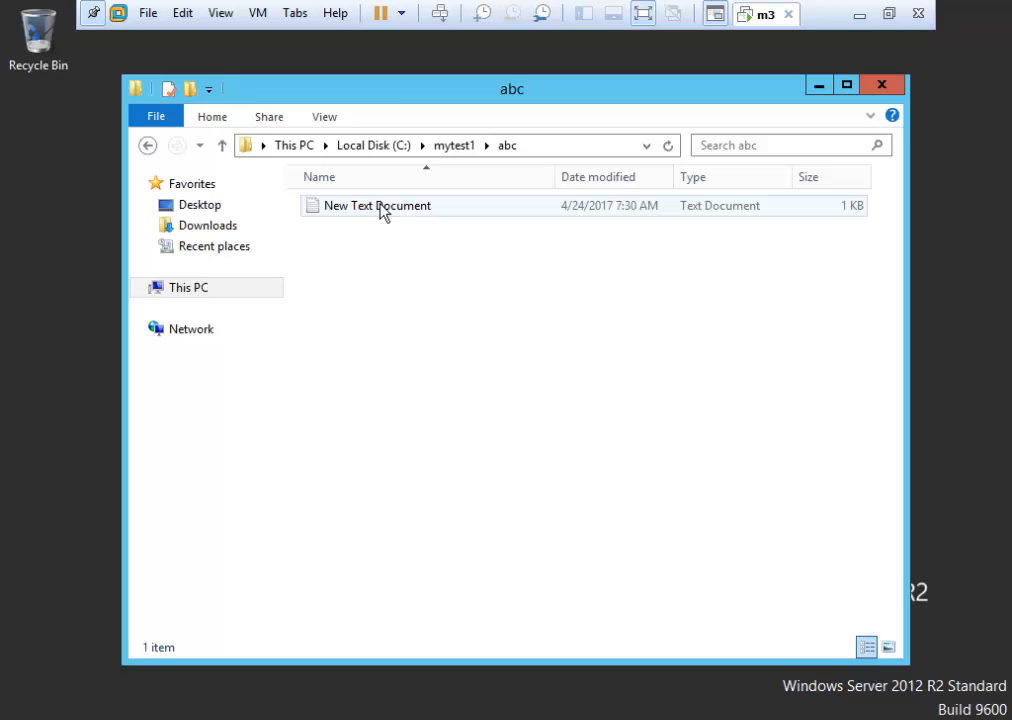
right_click(380, 206)
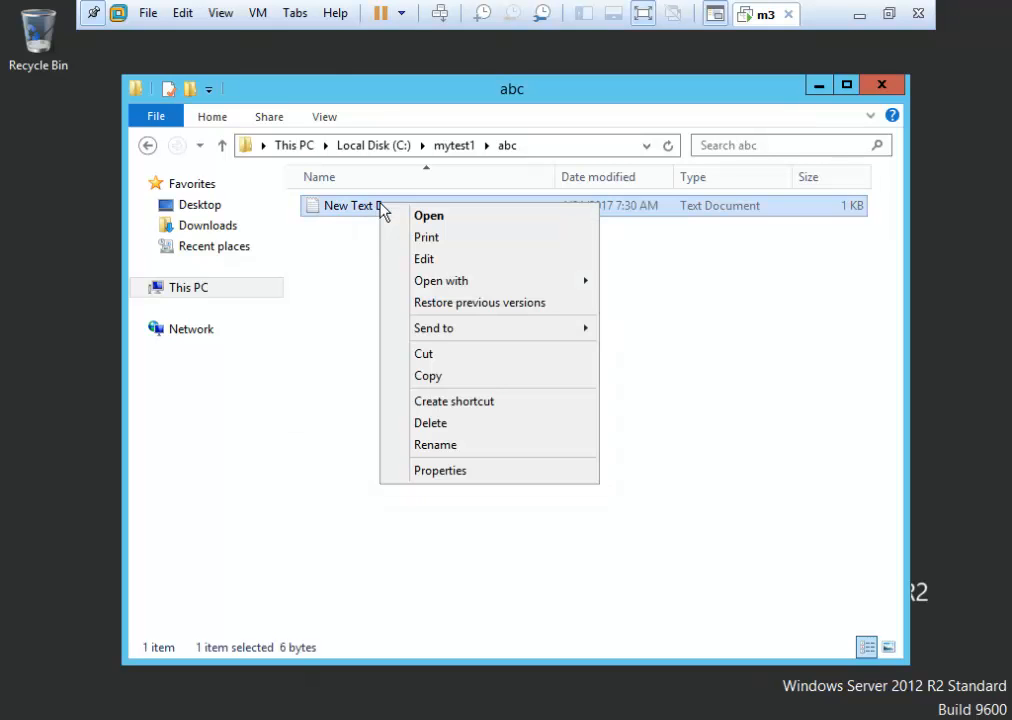
left_click(442, 471)
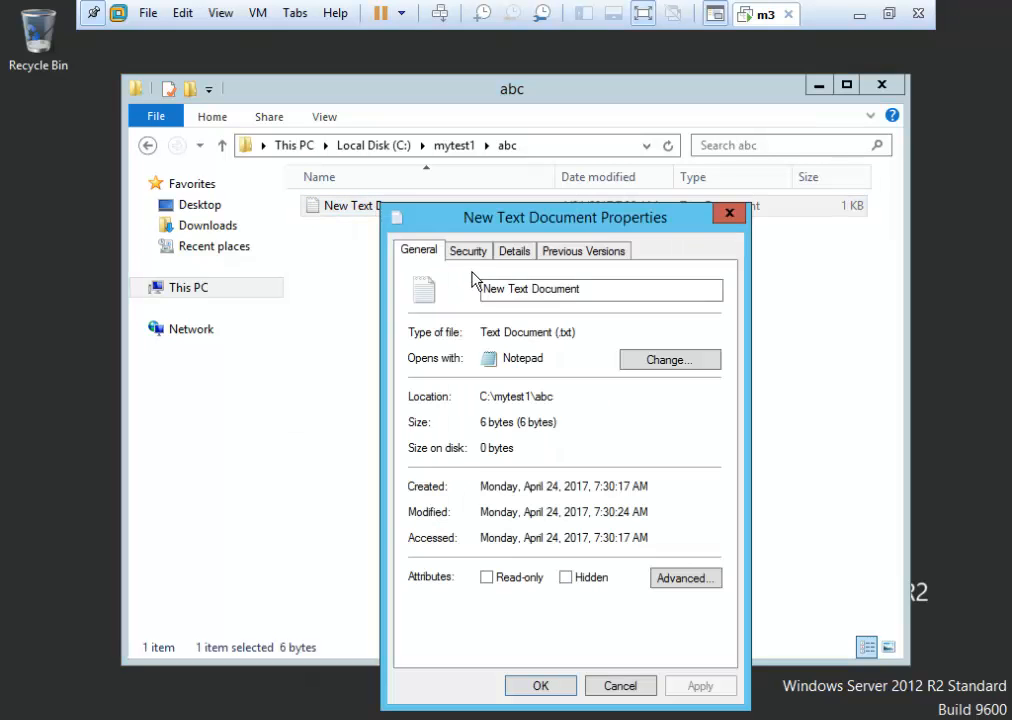
left_click(619, 686)
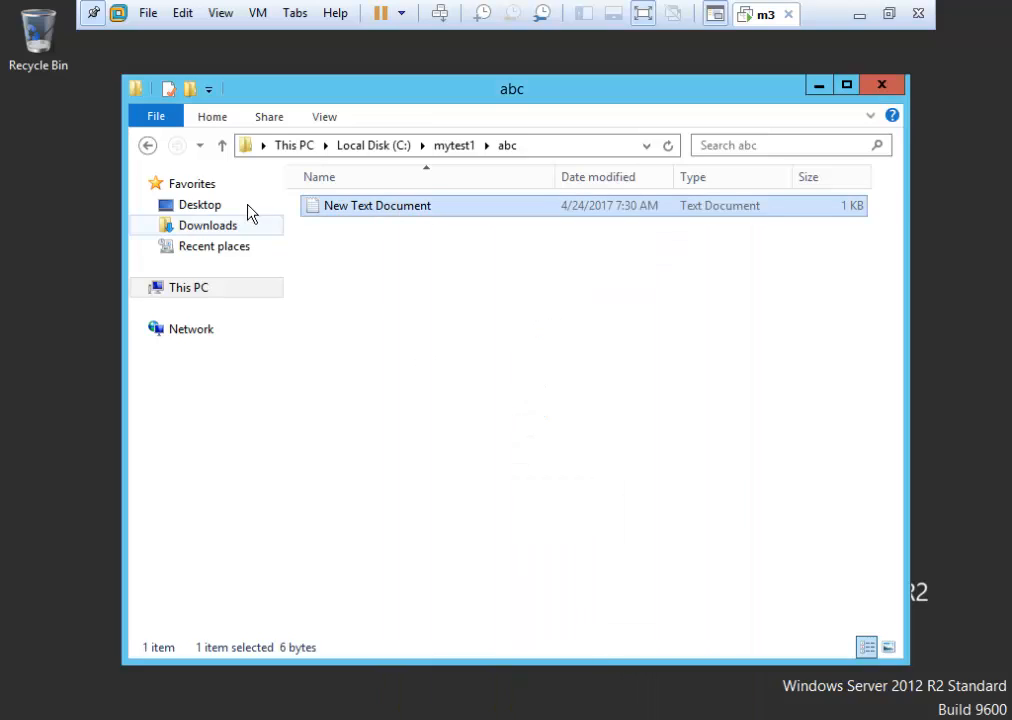
left_click(147, 147)
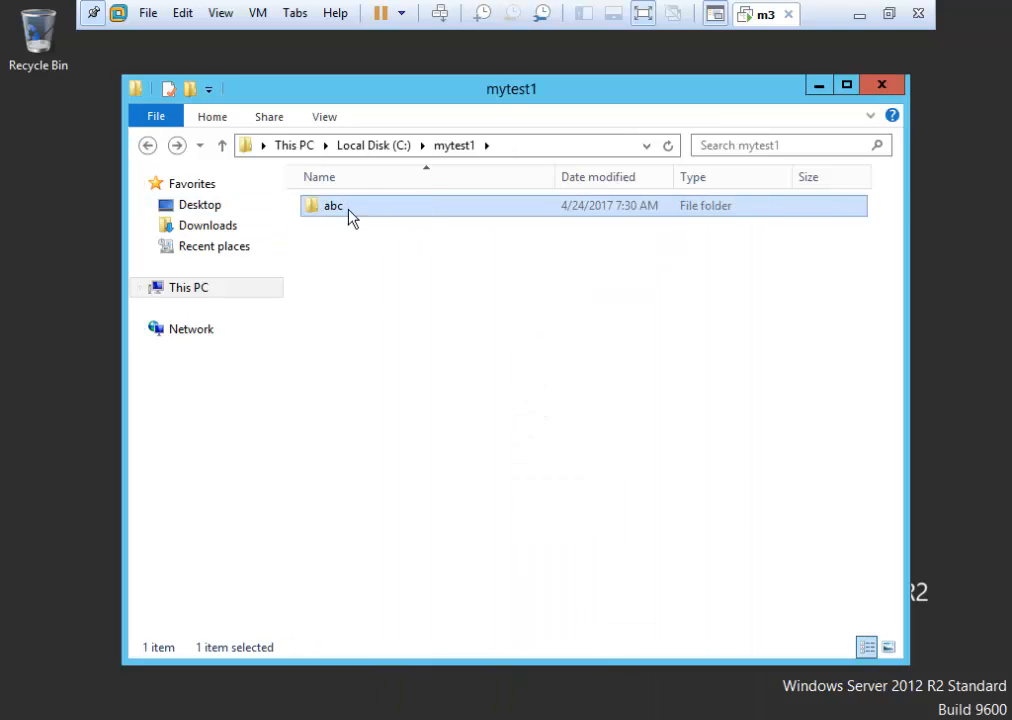
left_click(147, 147)
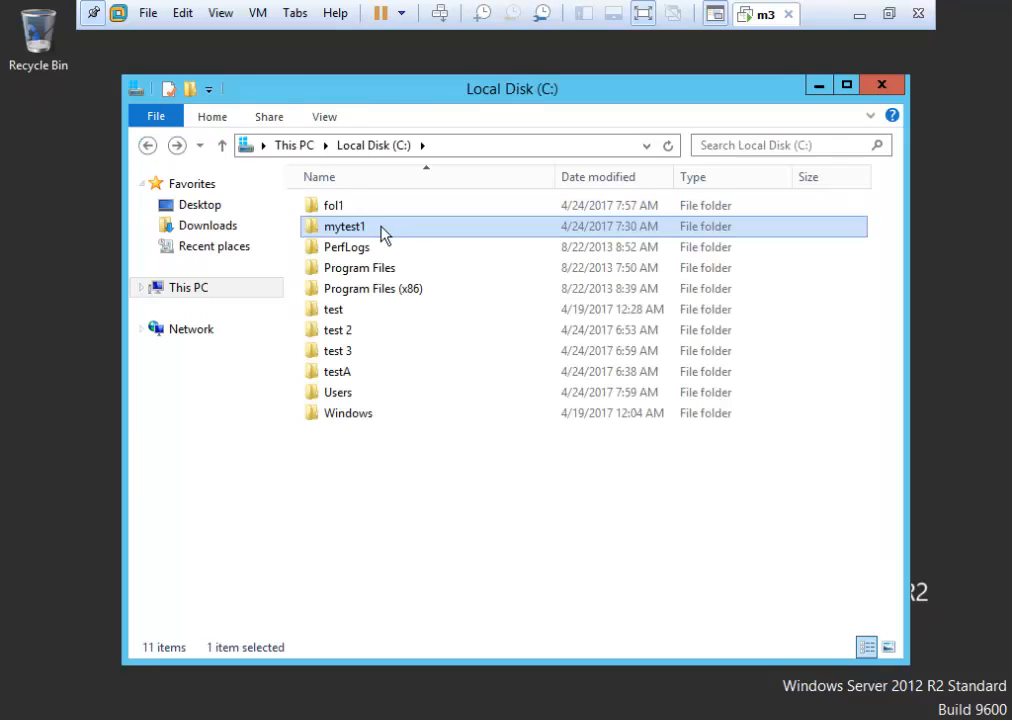
Add the sales group to mytest1 with default Read & execute, List folder contents and Read, then apply.
right_click(371, 230)
left_click(470, 526)
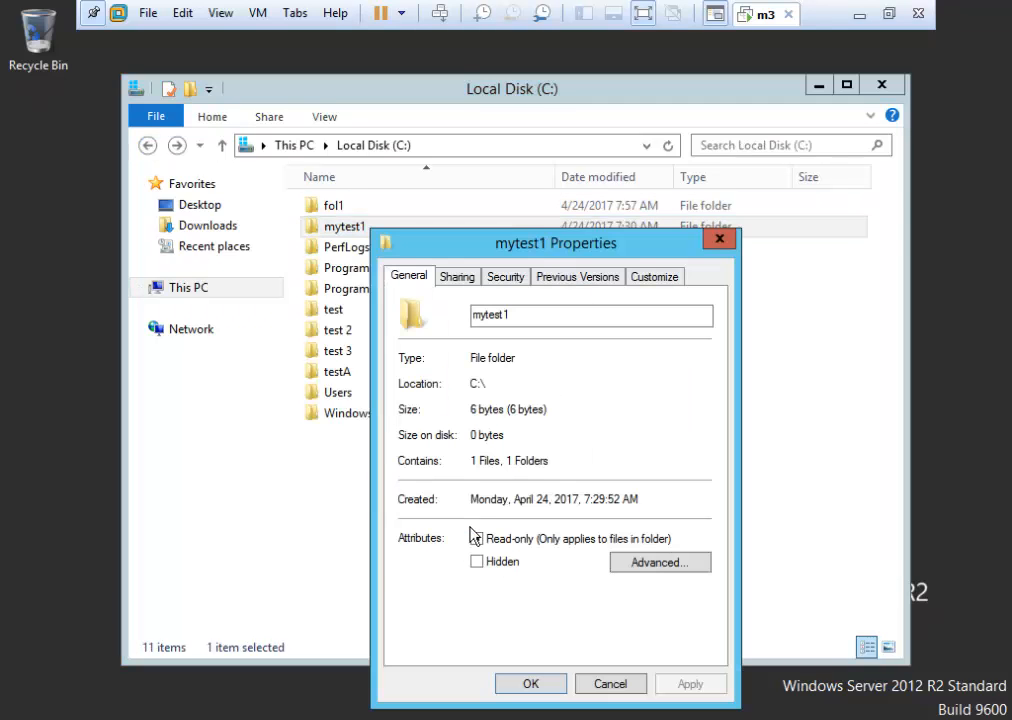
left_click(506, 280)
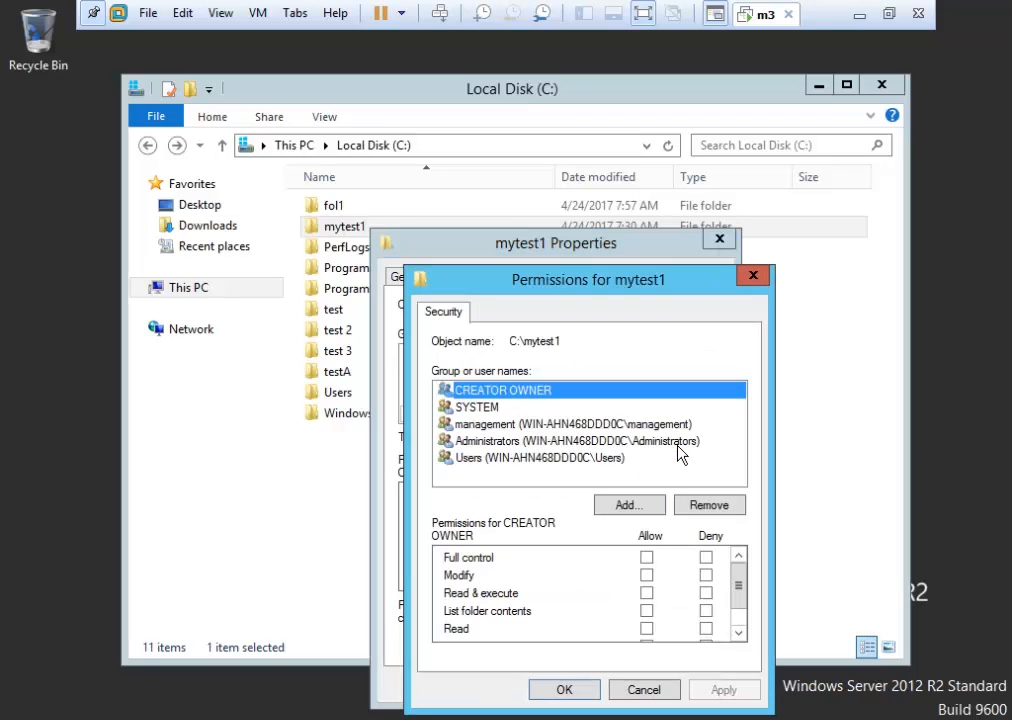
left_click(632, 509)
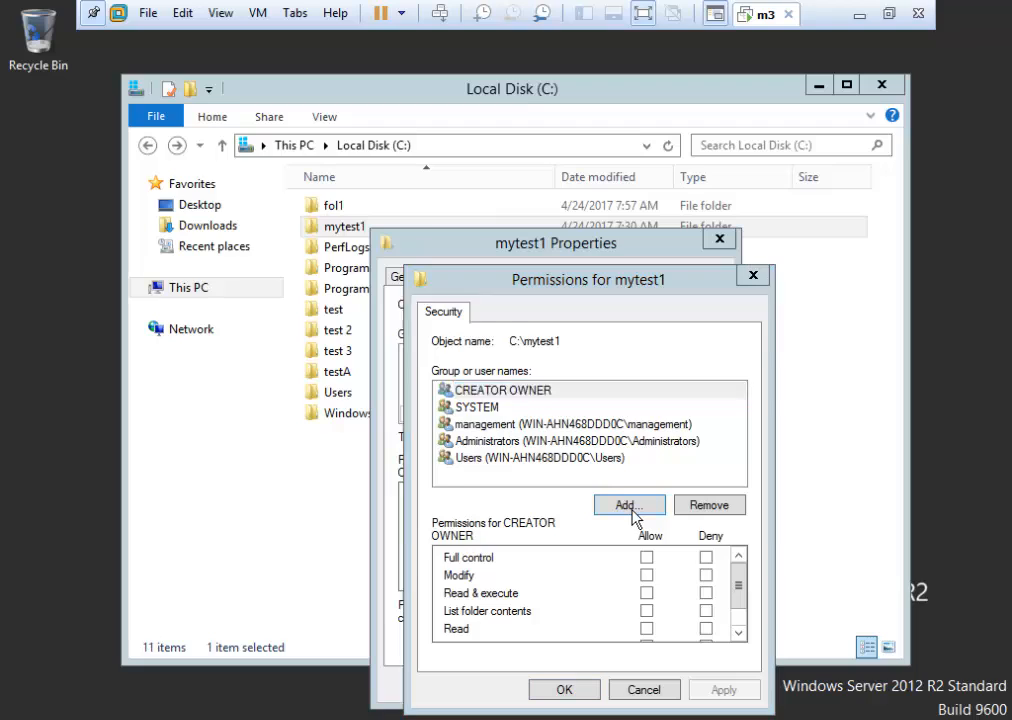
type("s")
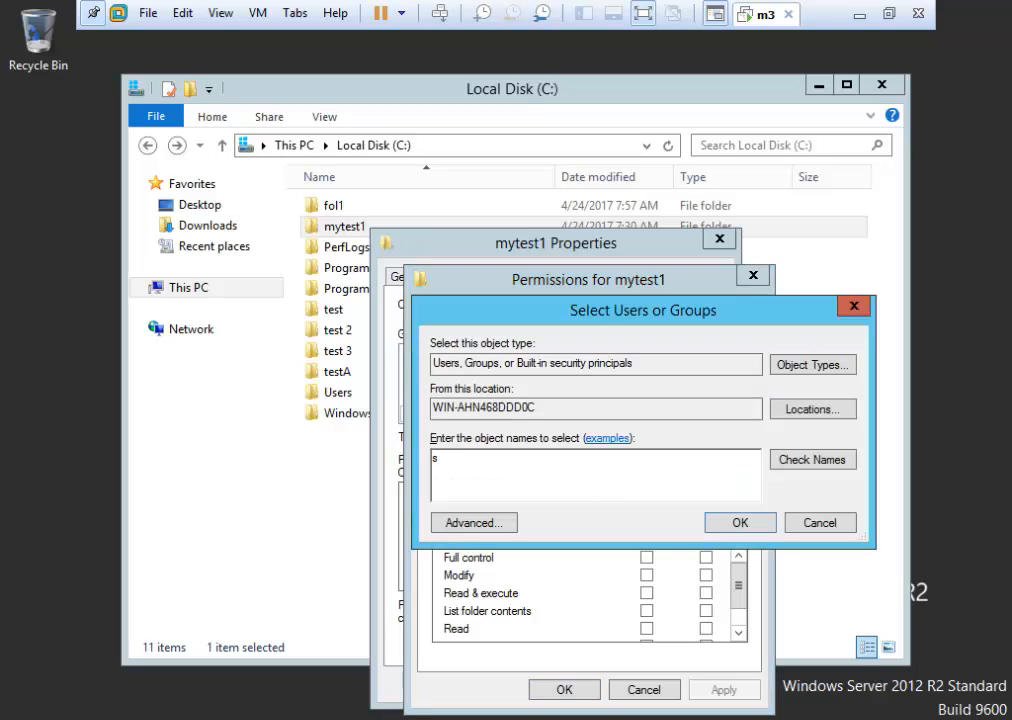
type("ales")
left_click(829, 460)
left_click(755, 522)
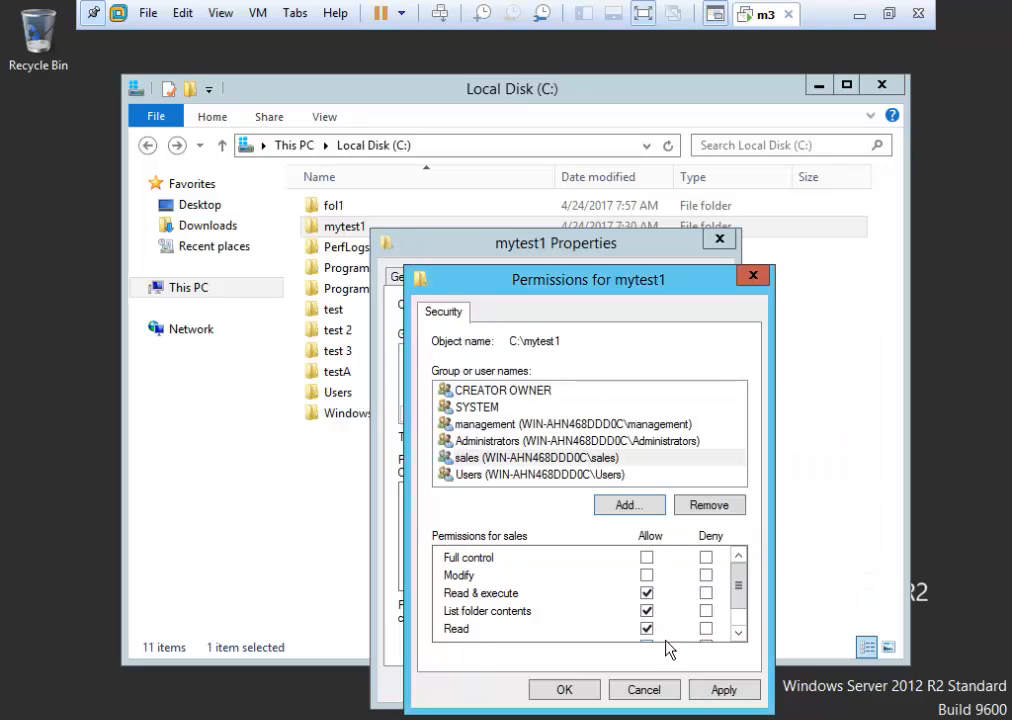
left_click(739, 637)
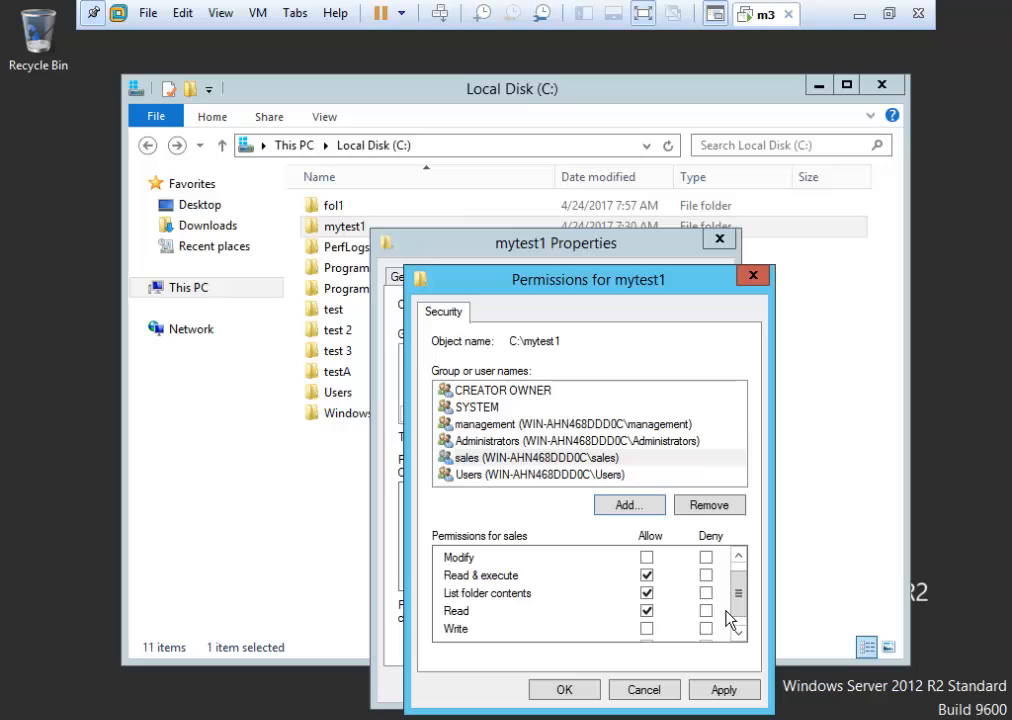
left_click(723, 690)
left_click(564, 689)
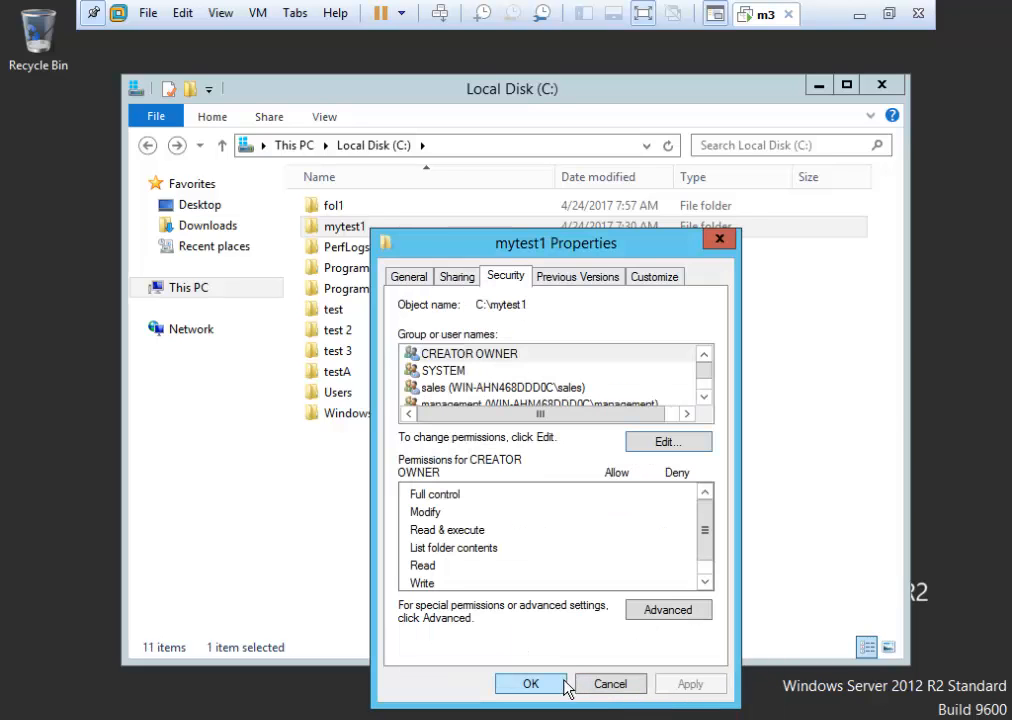
left_click(531, 684)
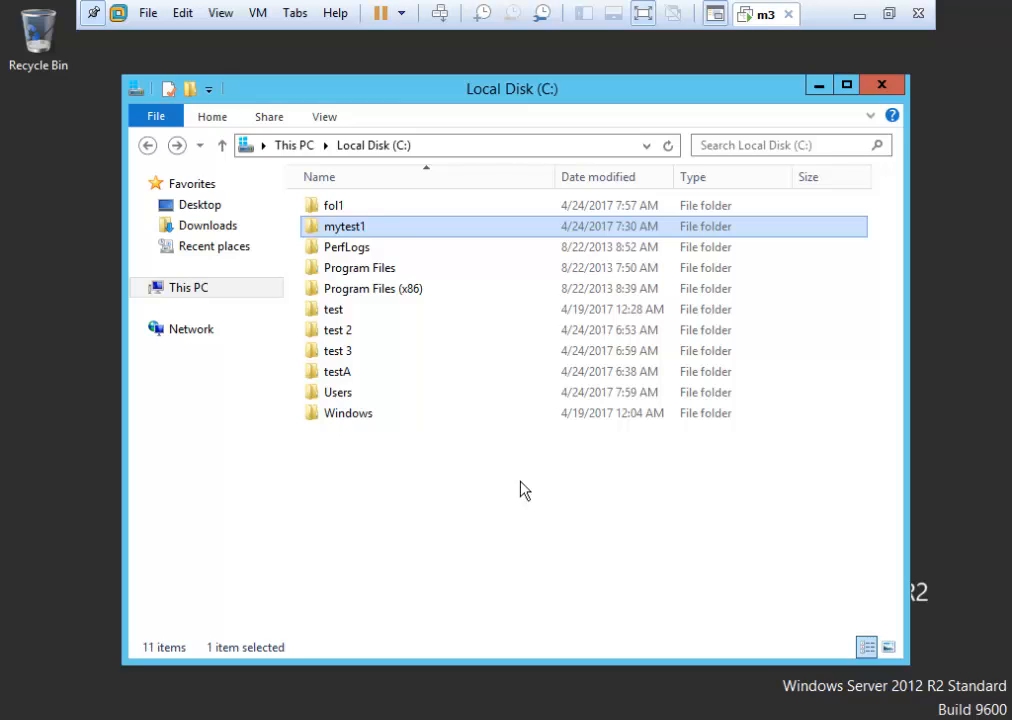
mouse_move(396, 229)
mouse_move(345, 224)
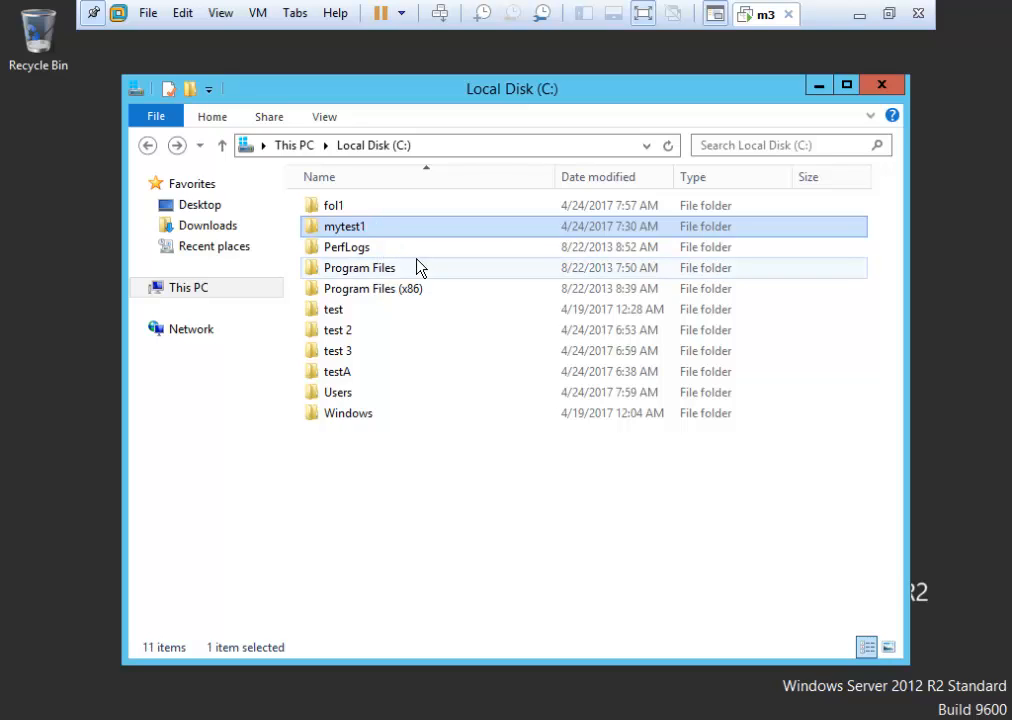
Review mytest1's Security tab entries for the management and sales groups.
right_click(362, 227)
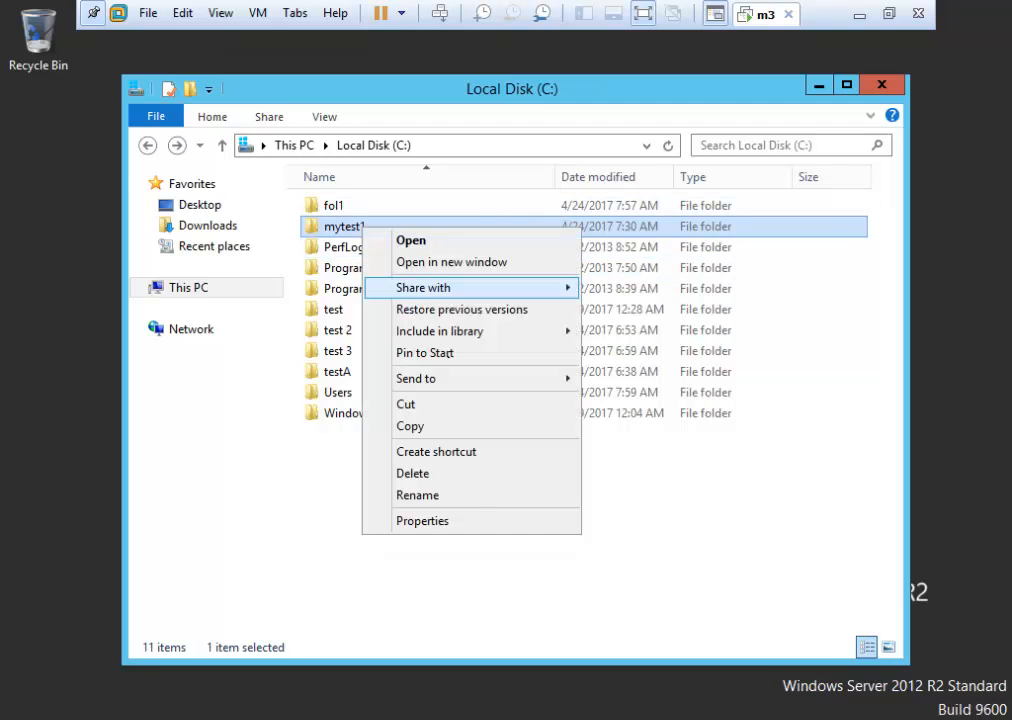
left_click(471, 522)
left_click(494, 284)
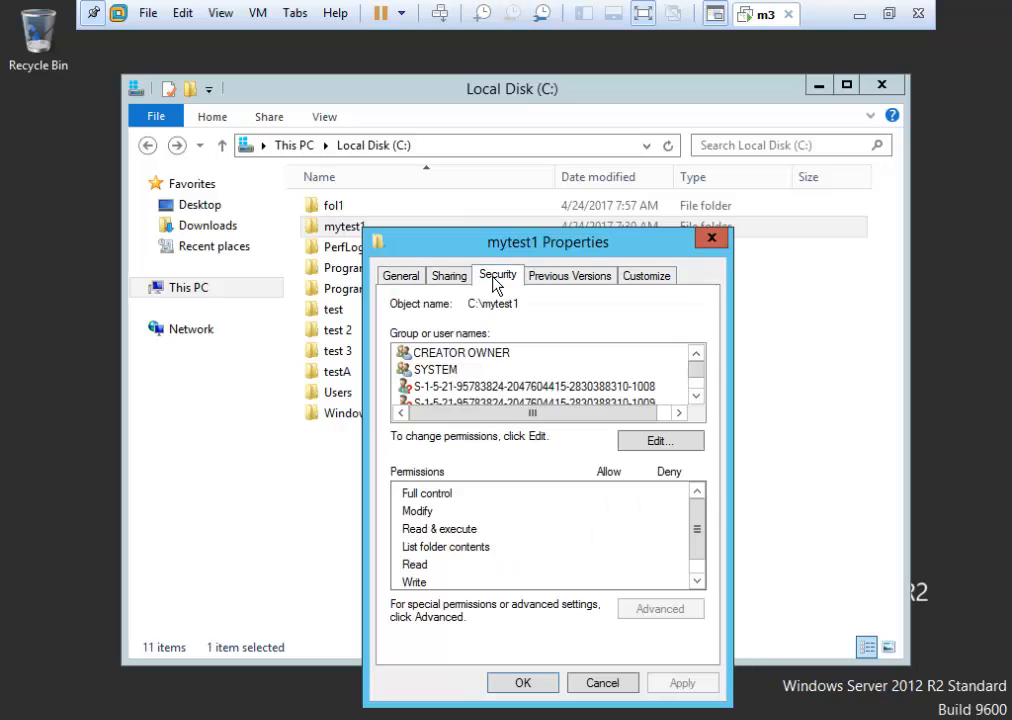
left_click_drag(474, 237, 424, 169)
left_click(646, 330)
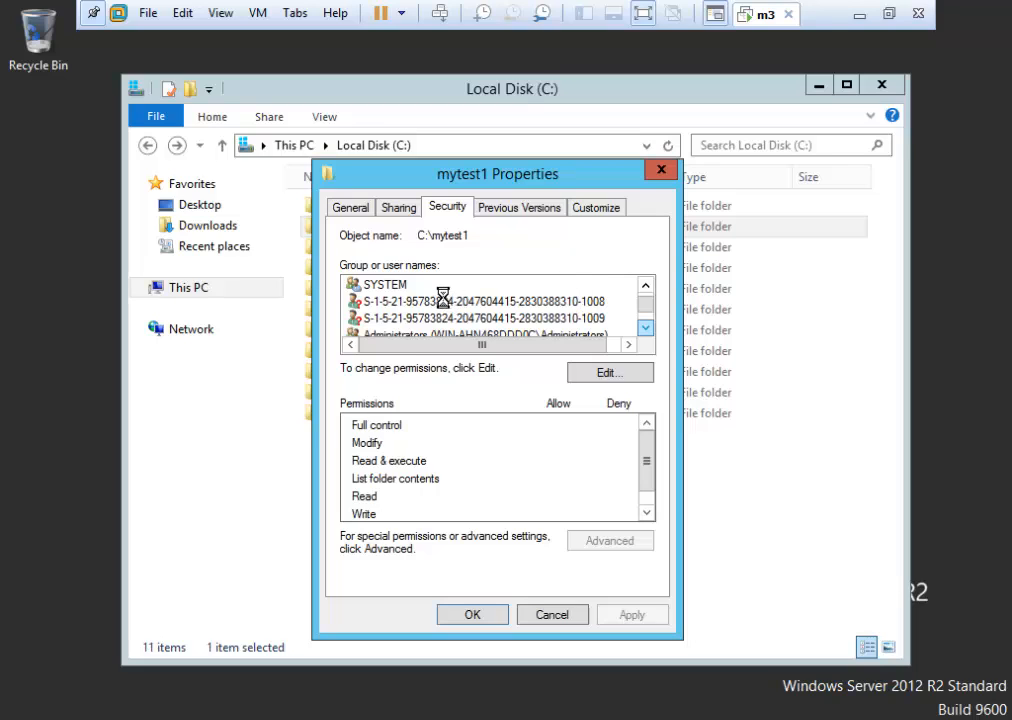
left_click(645, 286)
left_click(412, 301)
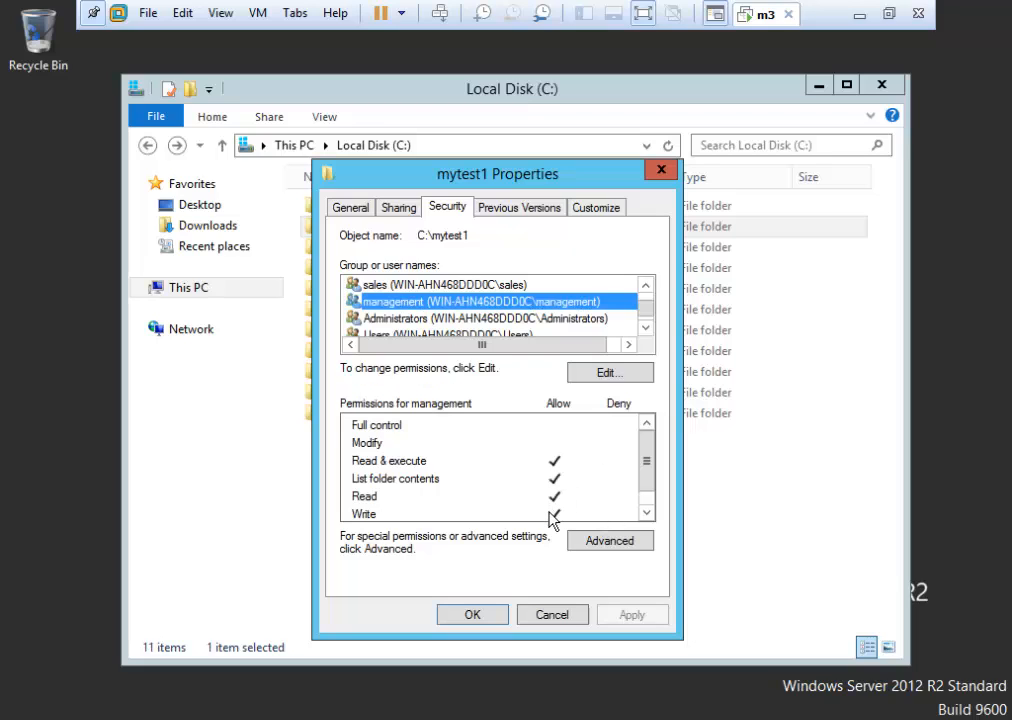
left_click(390, 285)
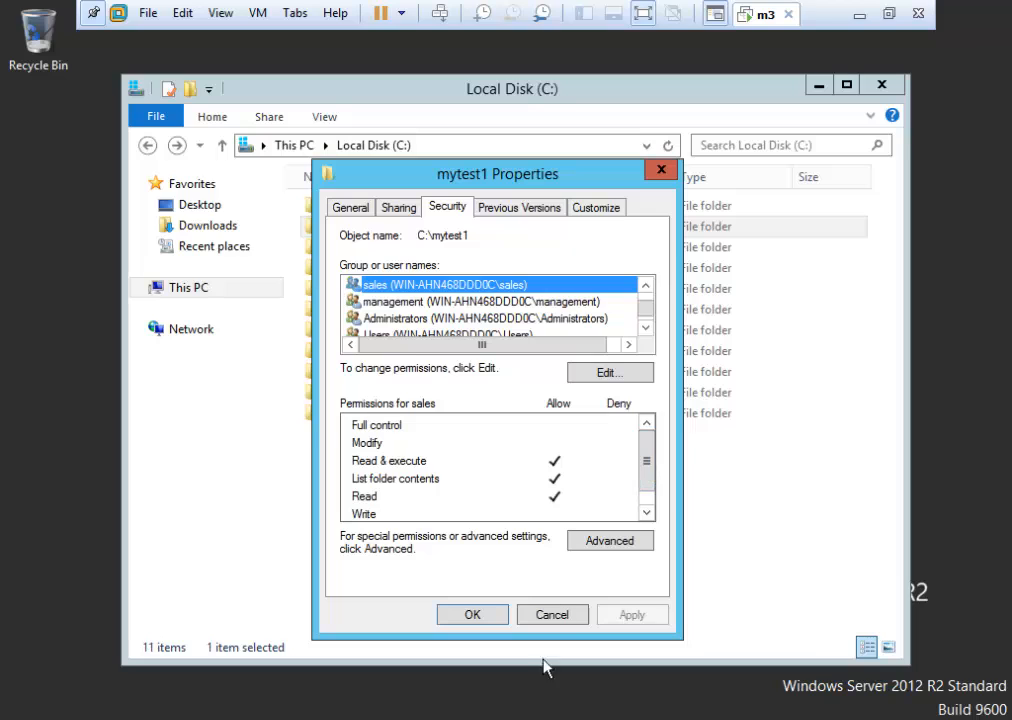
Cancel mytest1 Properties, close the Local Disk (C:) window, and bring up the Start screen.
left_click(550, 615)
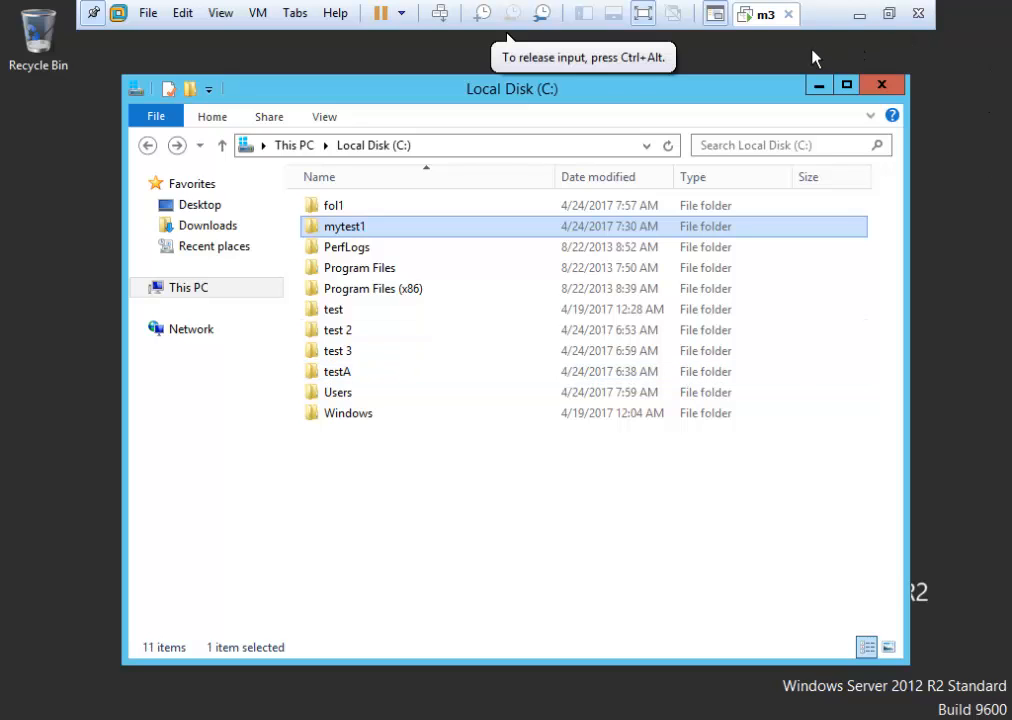
left_click(880, 84)
key("super")
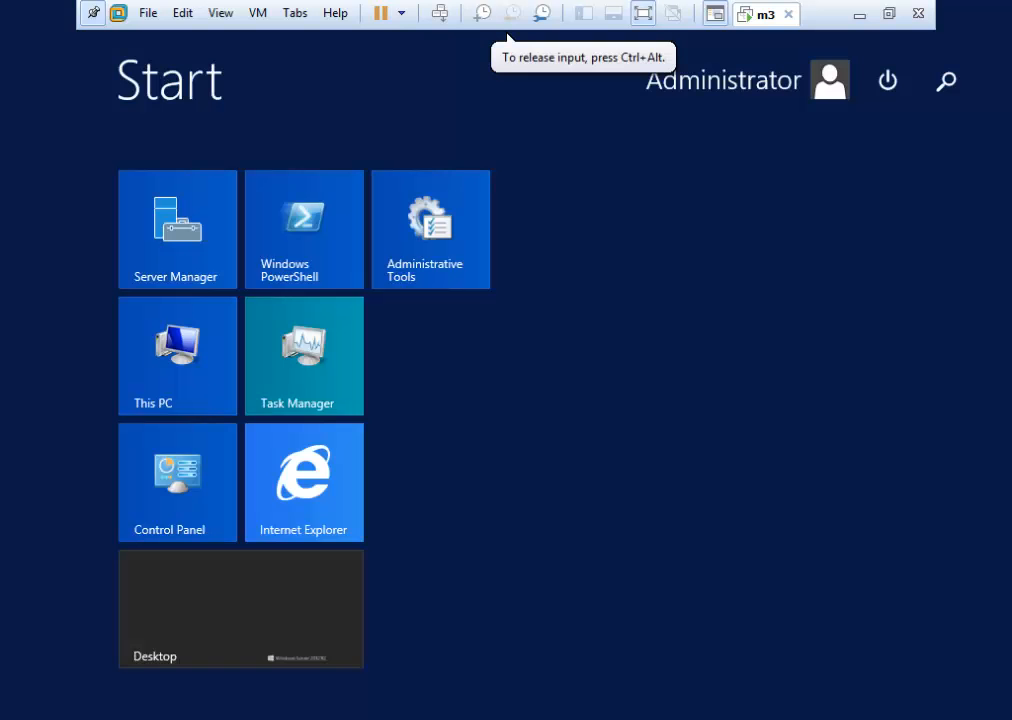
Lock the Administrator session, sign in as the standard user with its password, and open File Explorer.
left_click(678, 152)
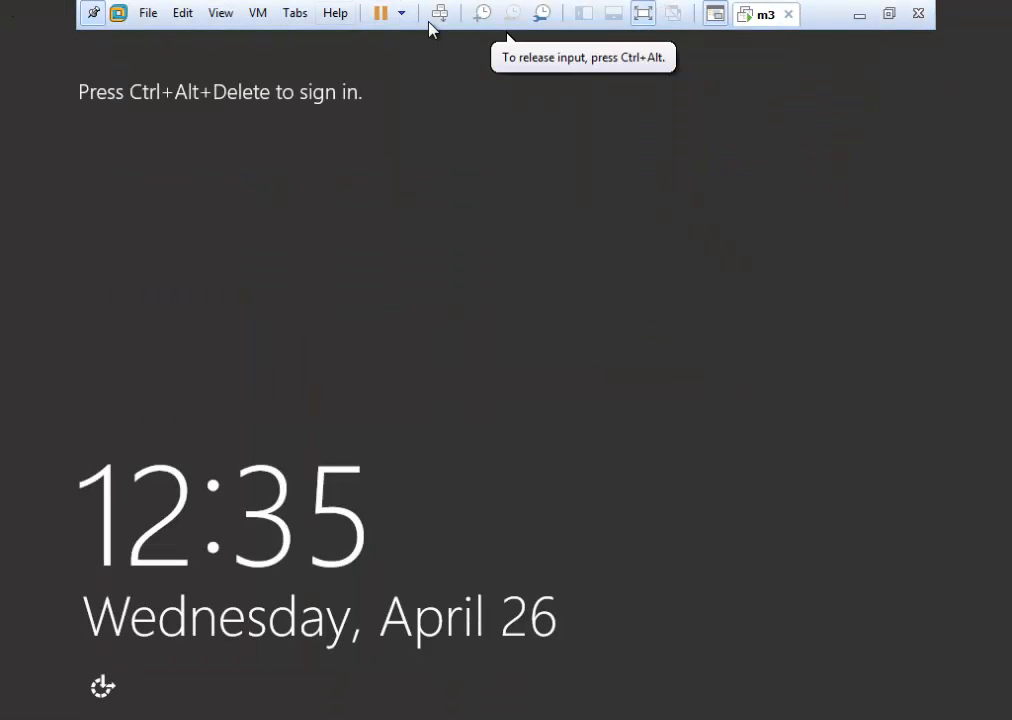
left_click(439, 14)
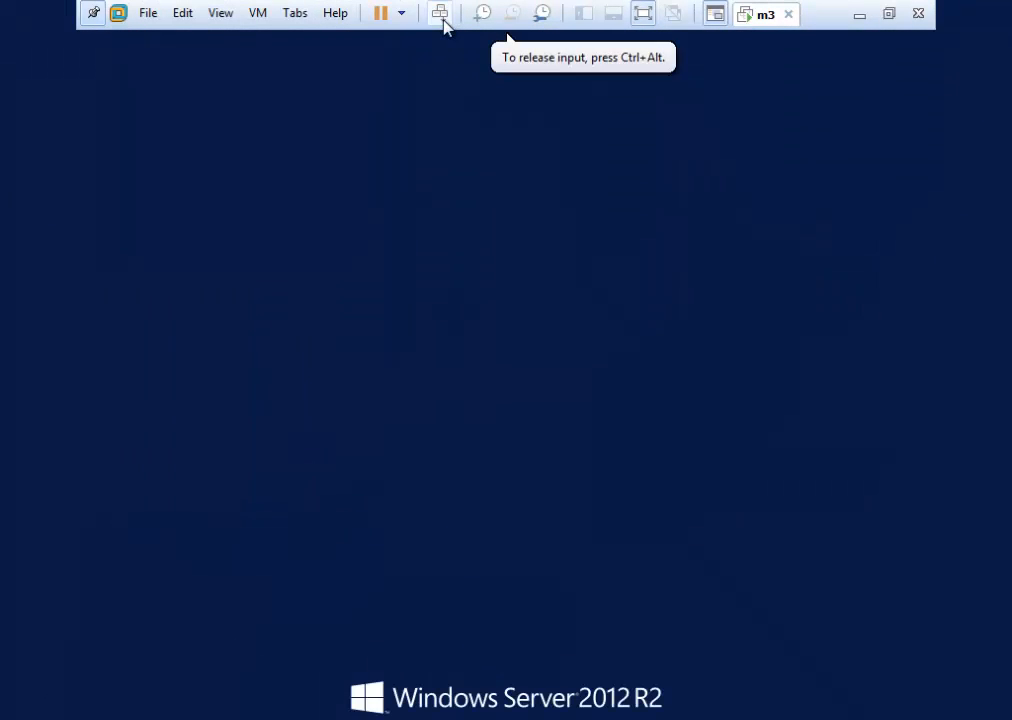
left_click(428, 320)
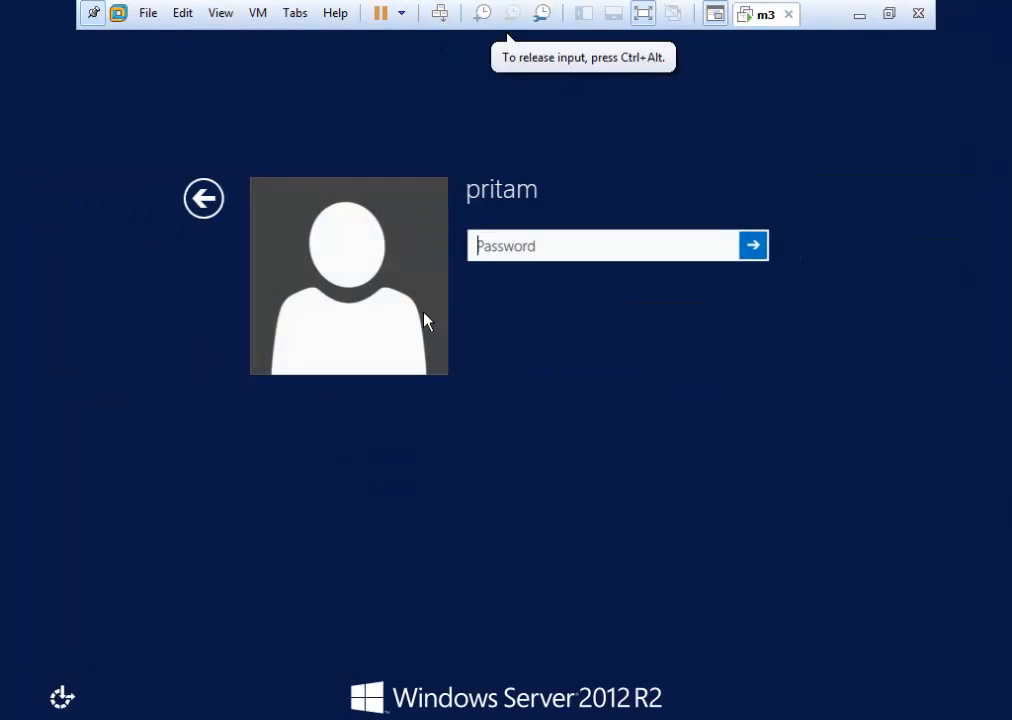
type("p")
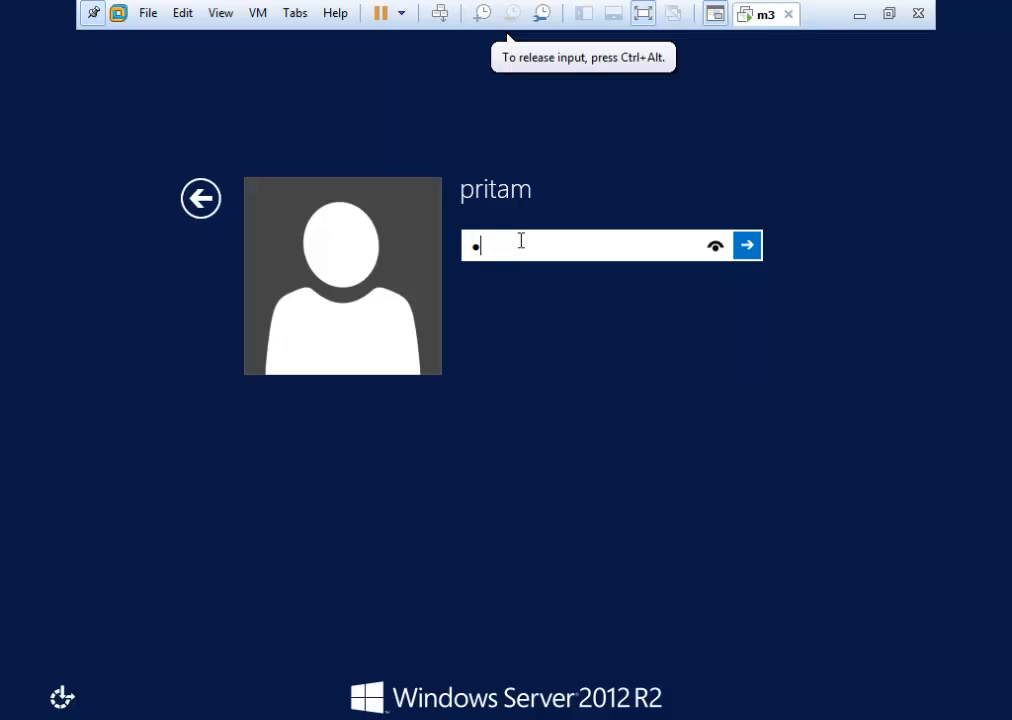
key("BackSpace")
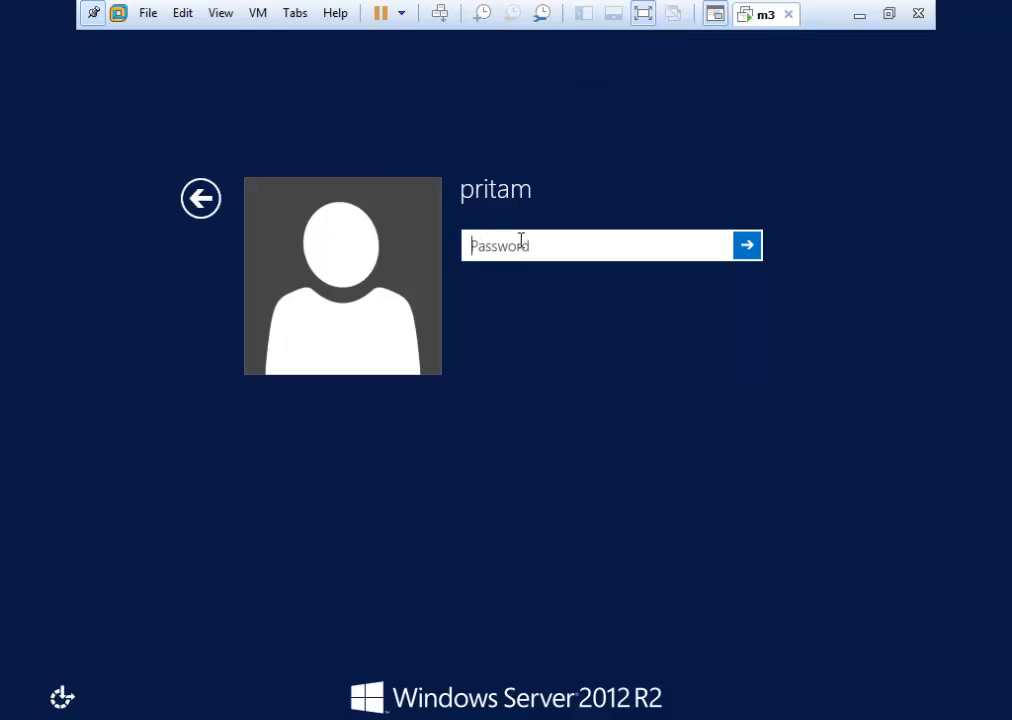
type("P@ssw0rd")
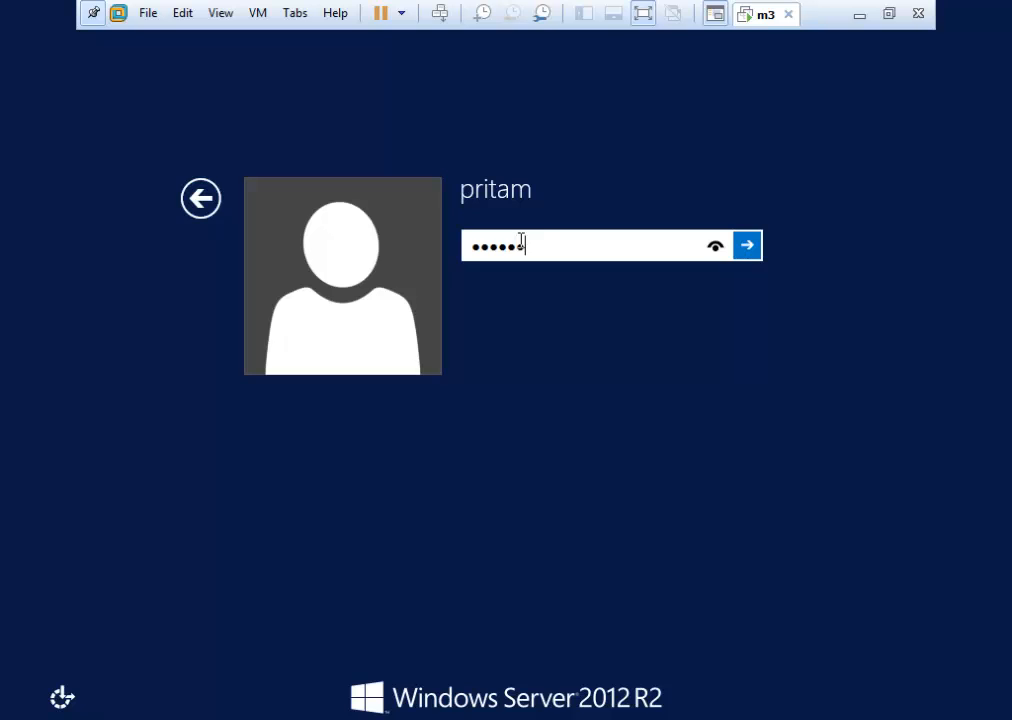
key("Return")
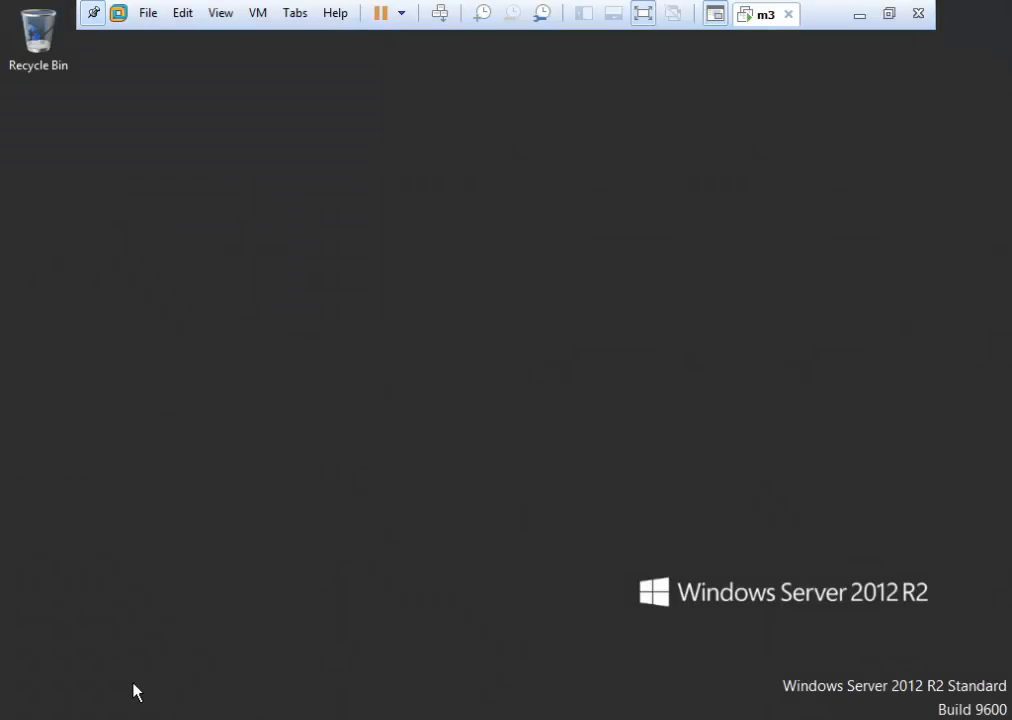
left_click(200, 718)
Browse Local Disk (C:) > mytest1 > abc to reach New Text Document.
double_click(645, 410)
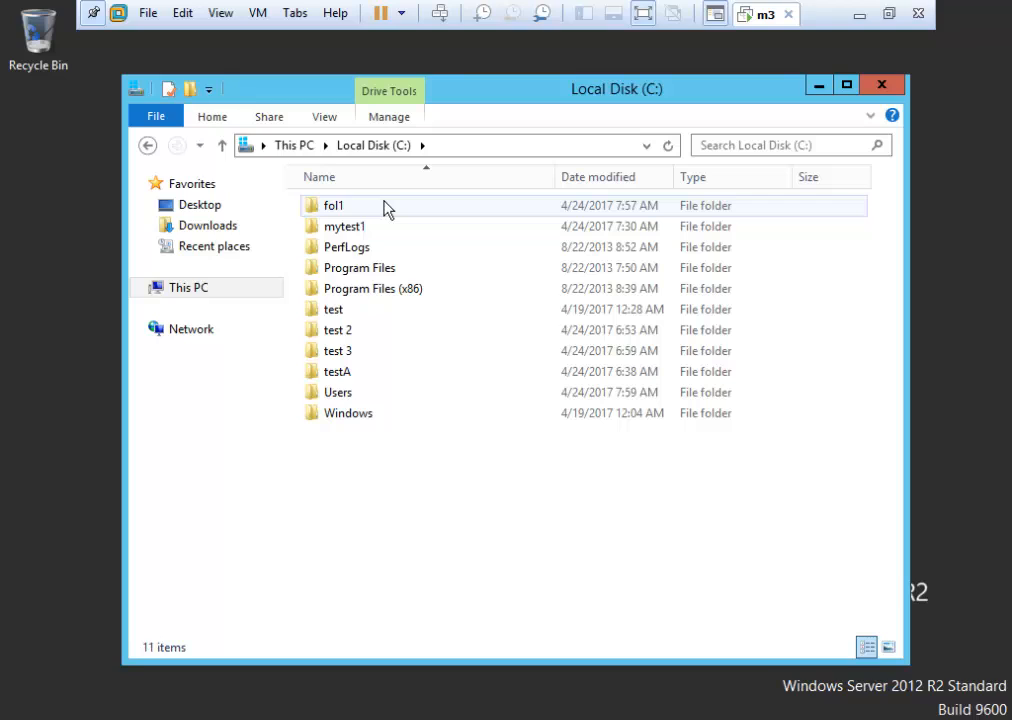
double_click(355, 227)
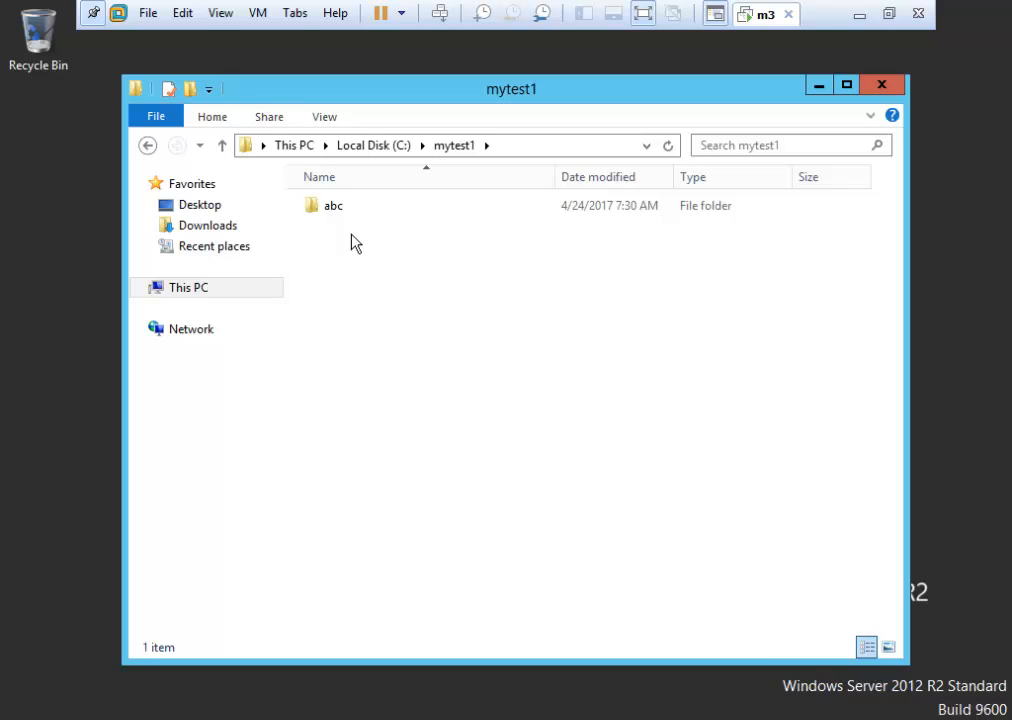
double_click(353, 217)
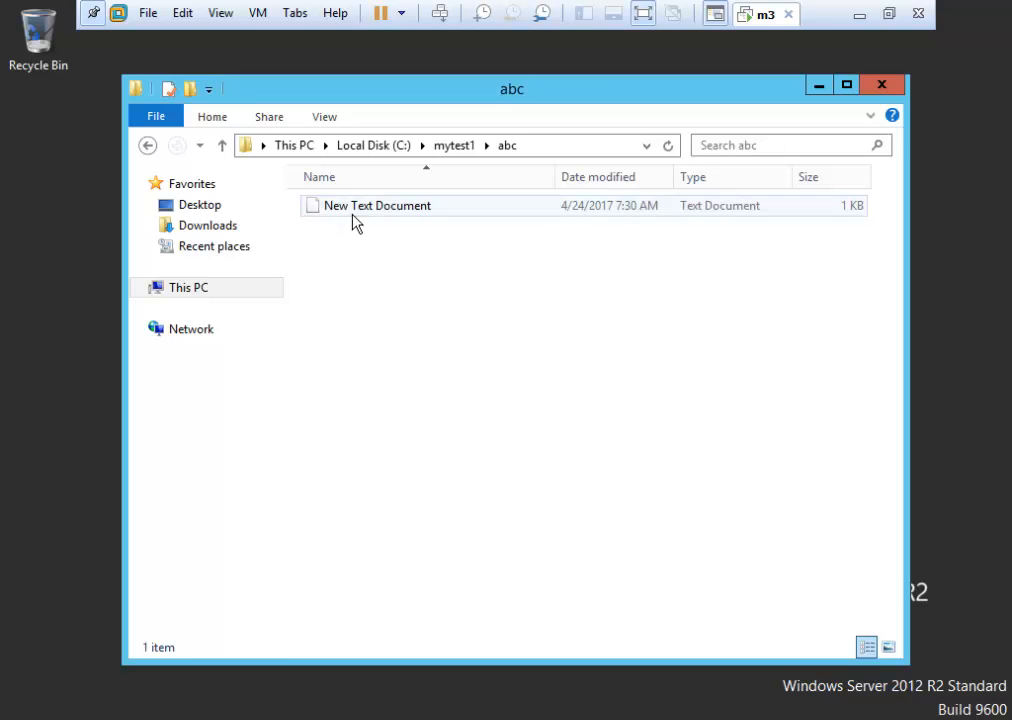
Add a line 12345 below qwerty in New Text Document, save it, and reopen to verify.
double_click(362, 214)
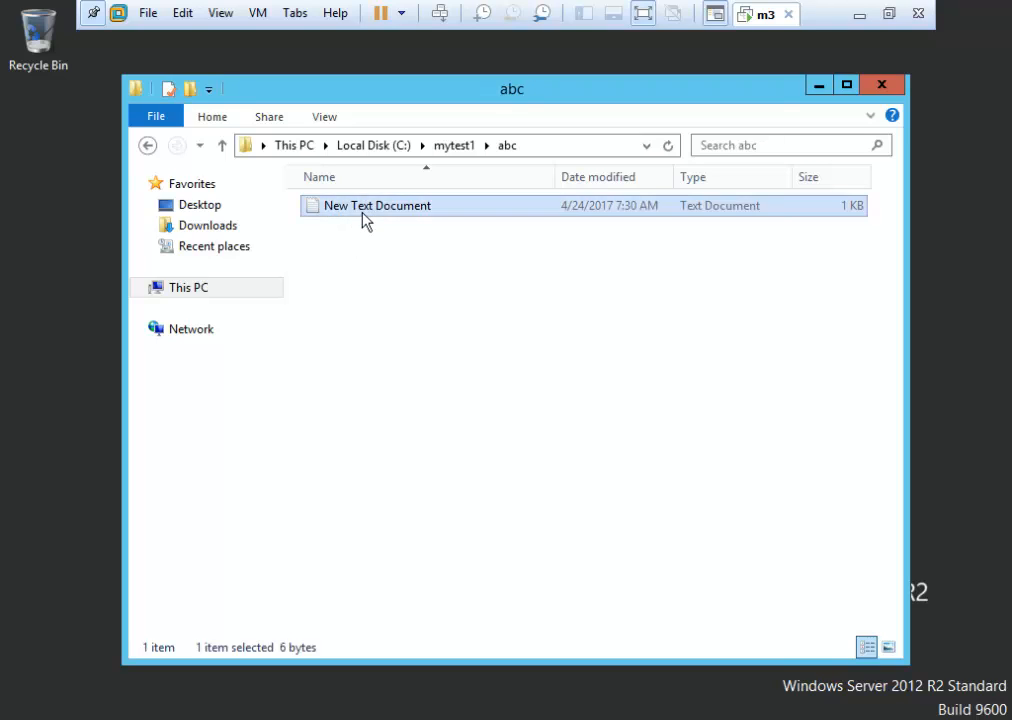
left_click(142, 93)
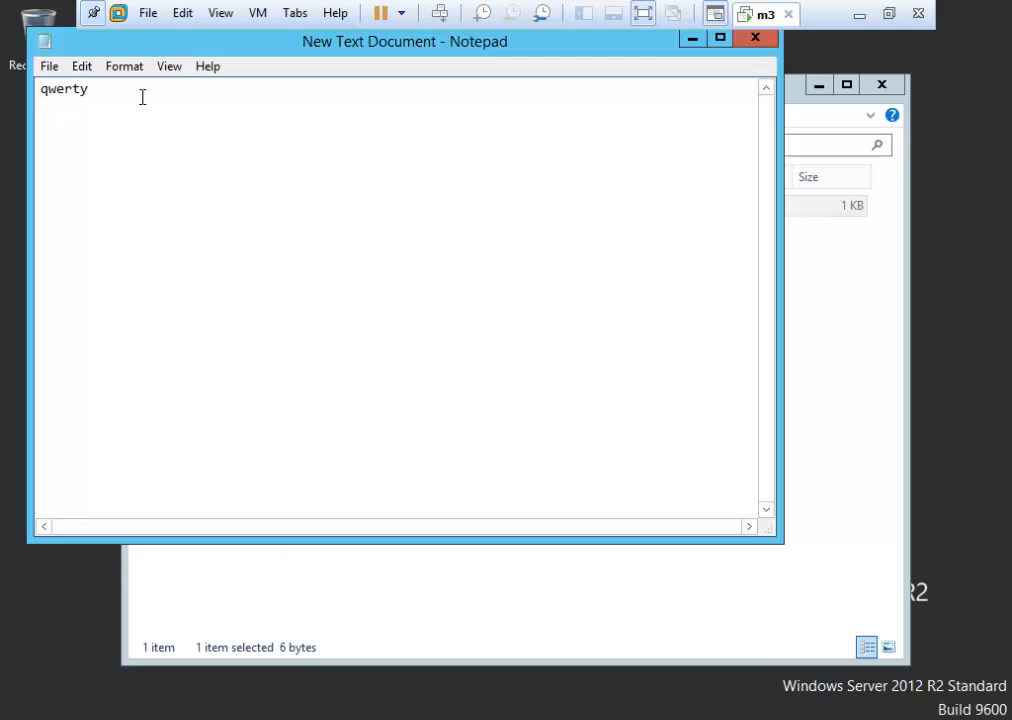
key("Return")
type("12345")
left_click(755, 37)
left_click(459, 381)
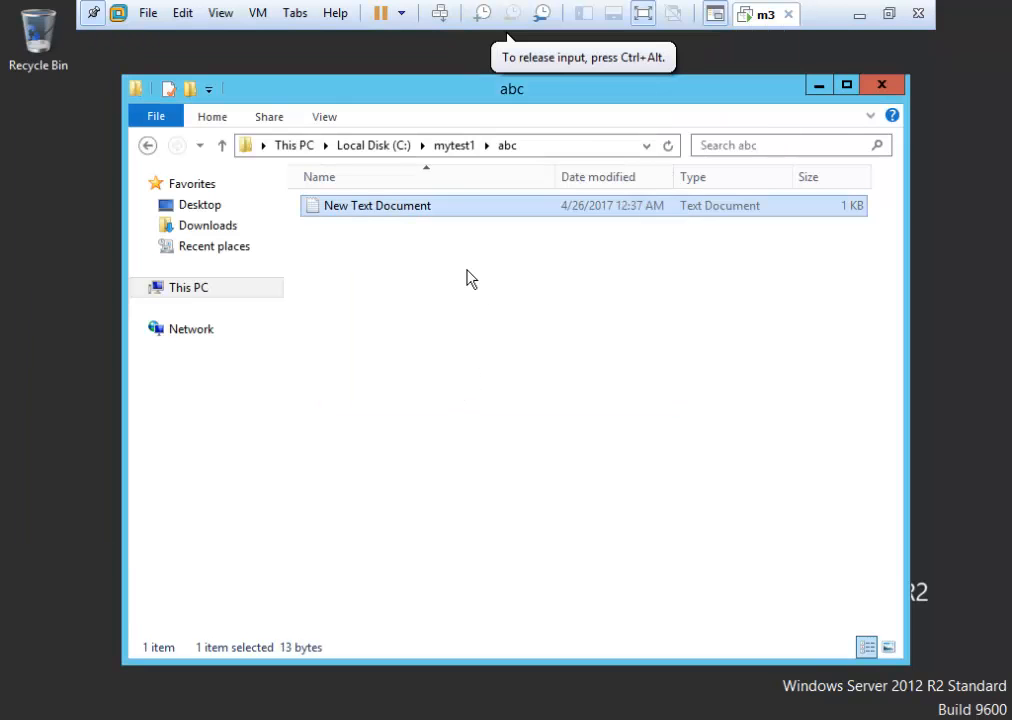
double_click(432, 214)
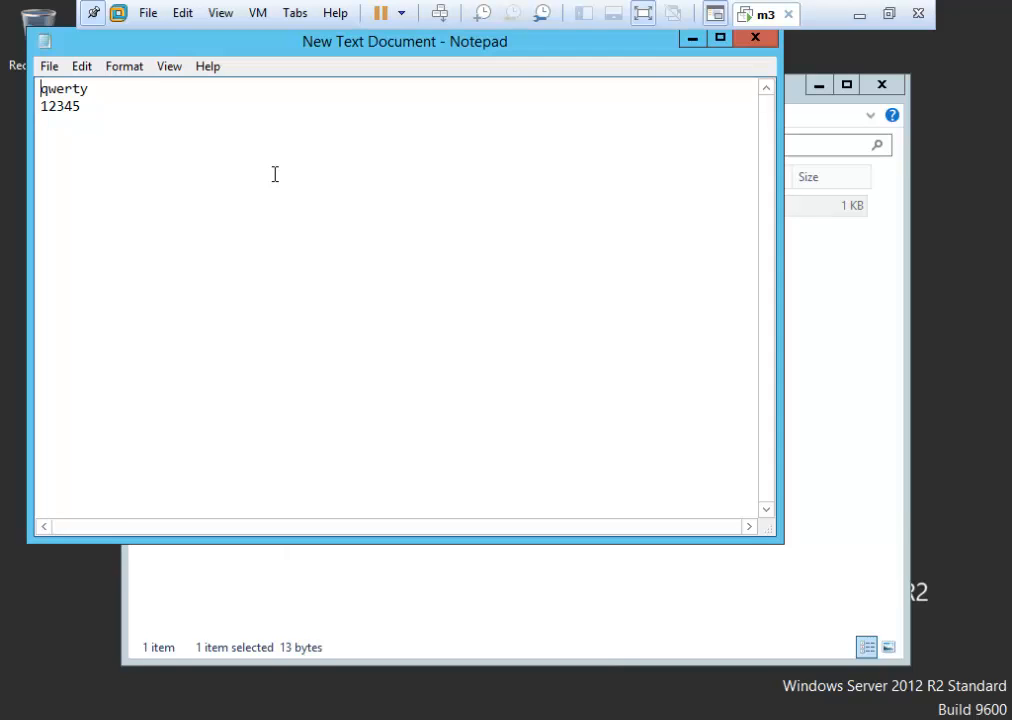
left_click(755, 40)
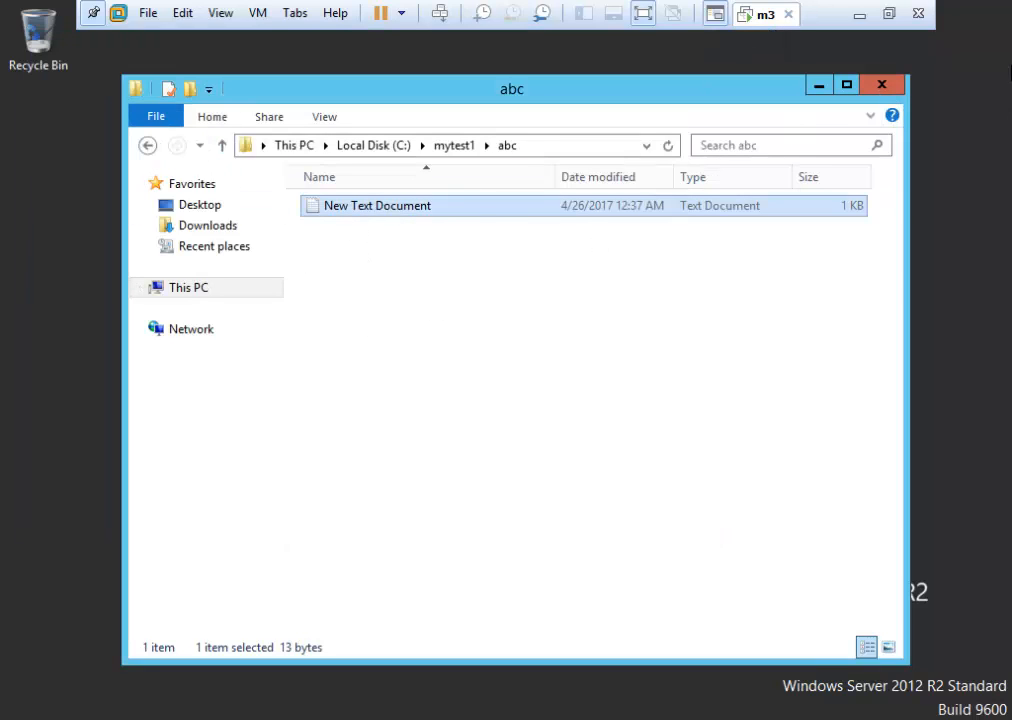
Close Explorer, sign out of the standard user, and sign back in as Administrator with its password.
left_click(881, 87)
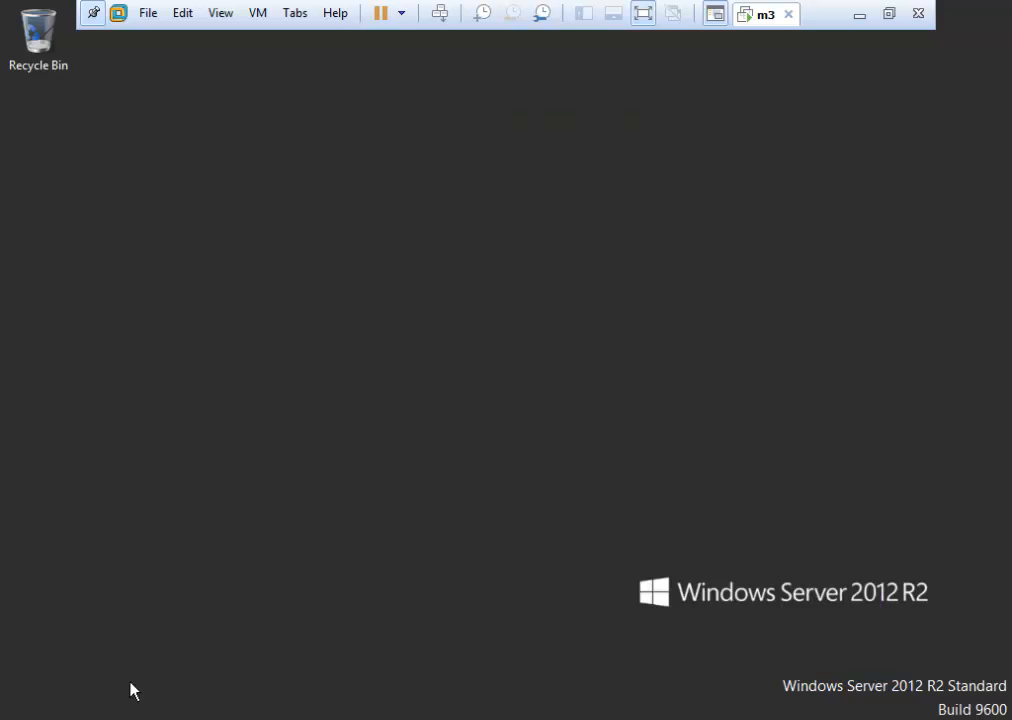
left_click(40, 708)
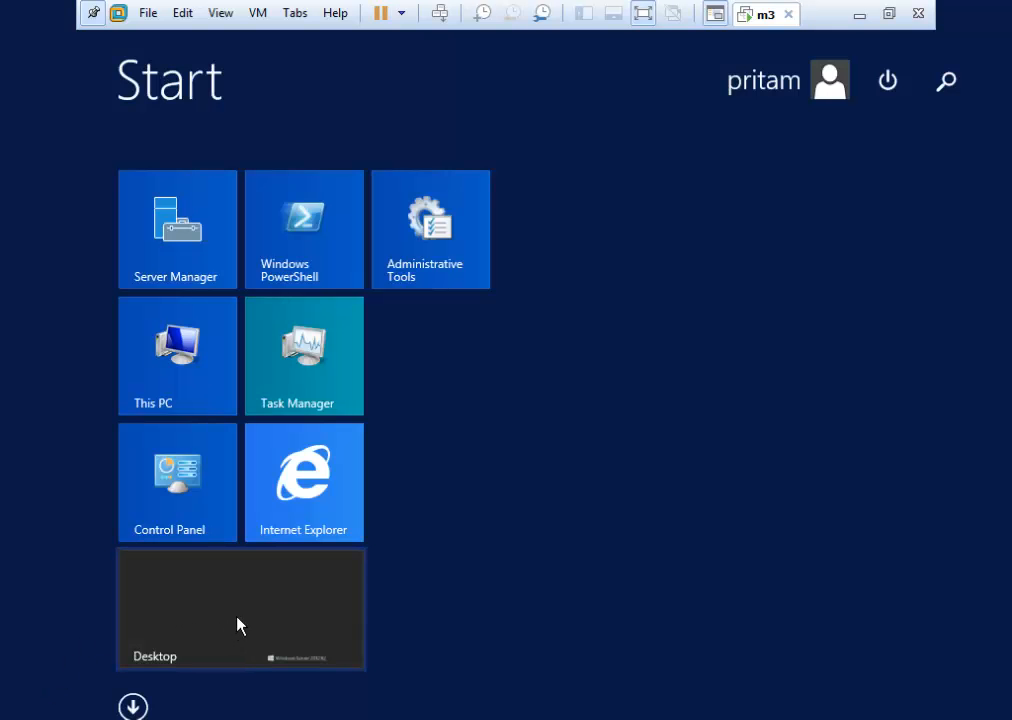
left_click(800, 80)
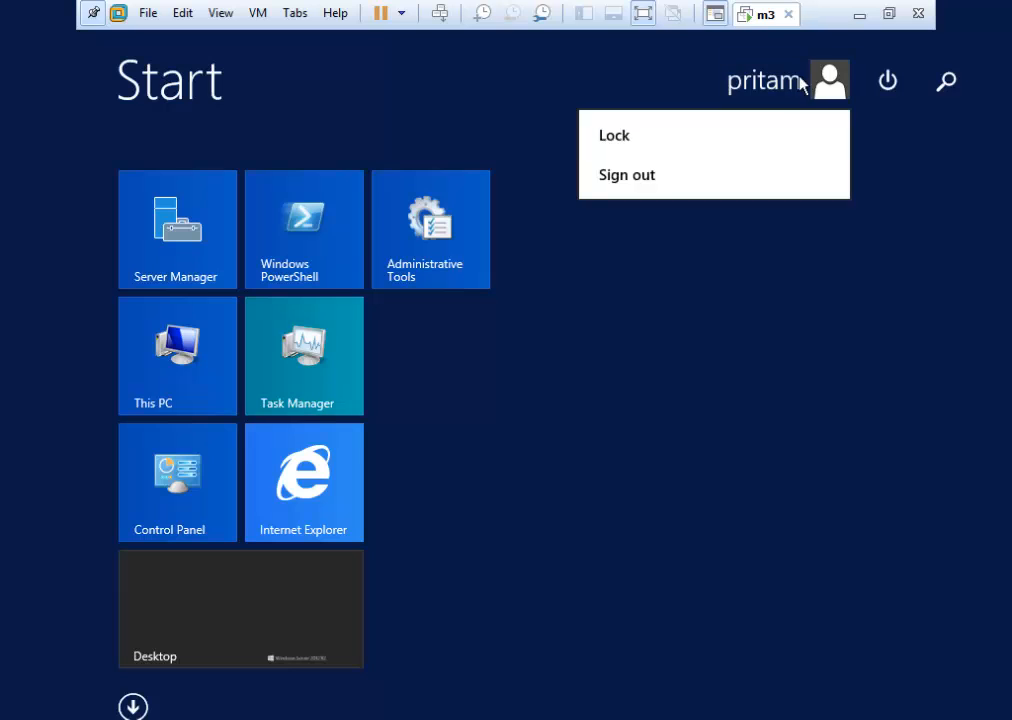
left_click(683, 185)
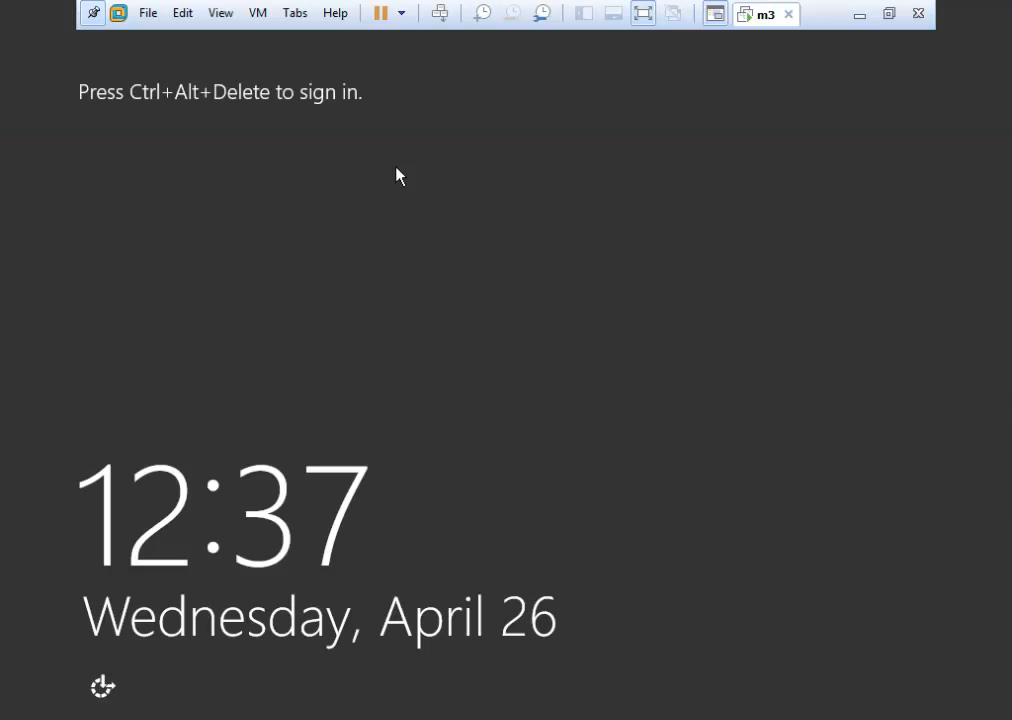
left_click(441, 14)
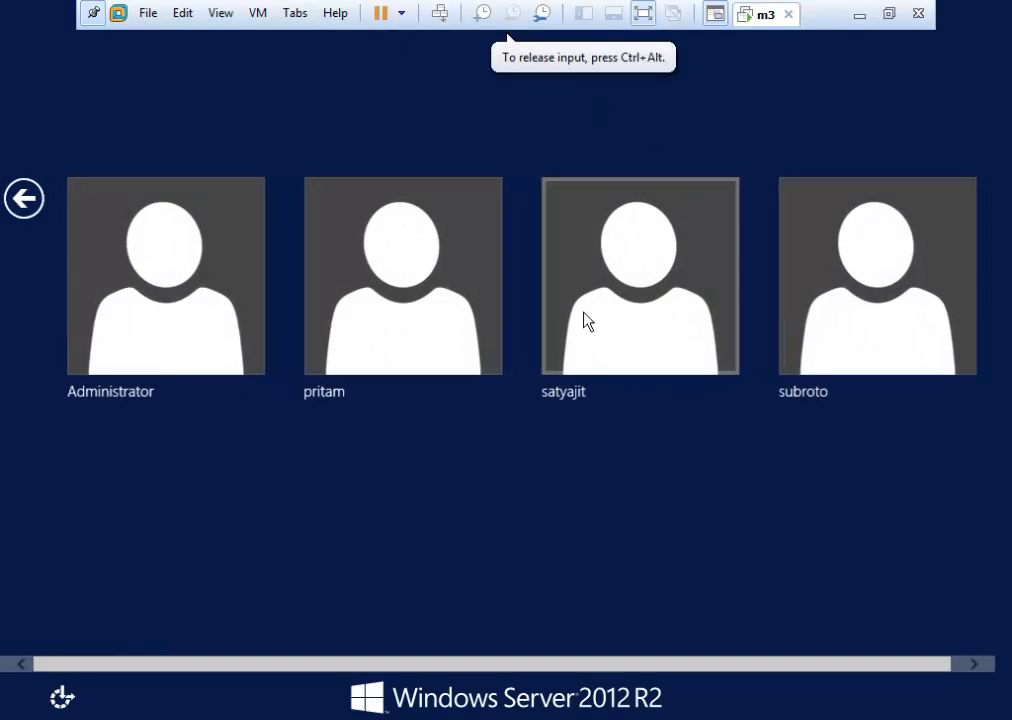
left_click(163, 300)
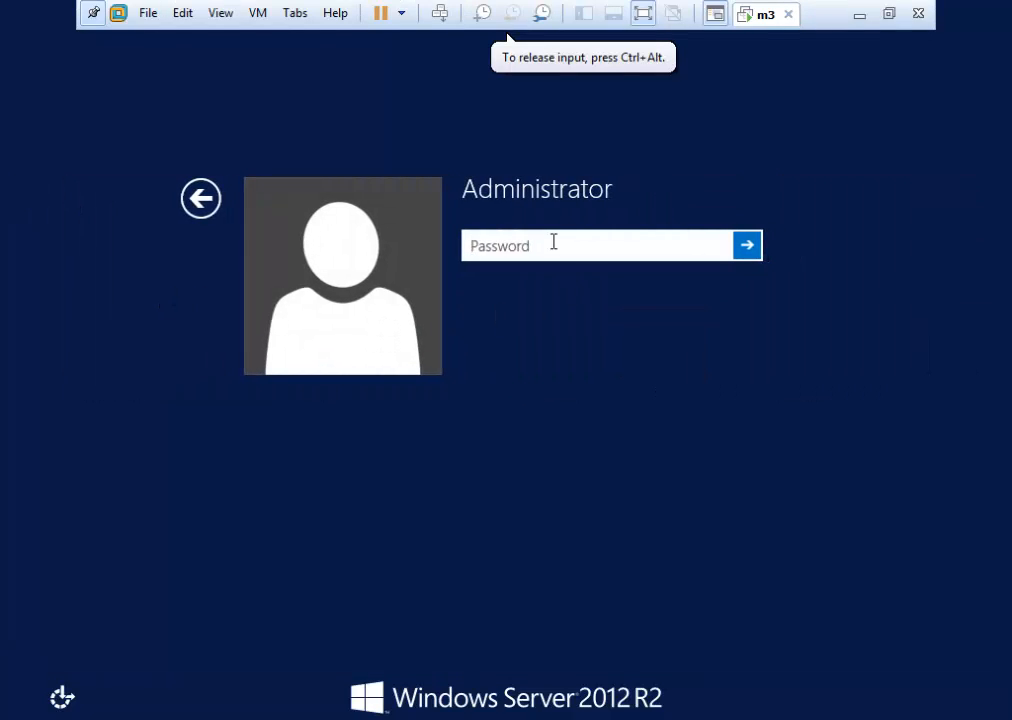
type("•••••••••")
key("Return")
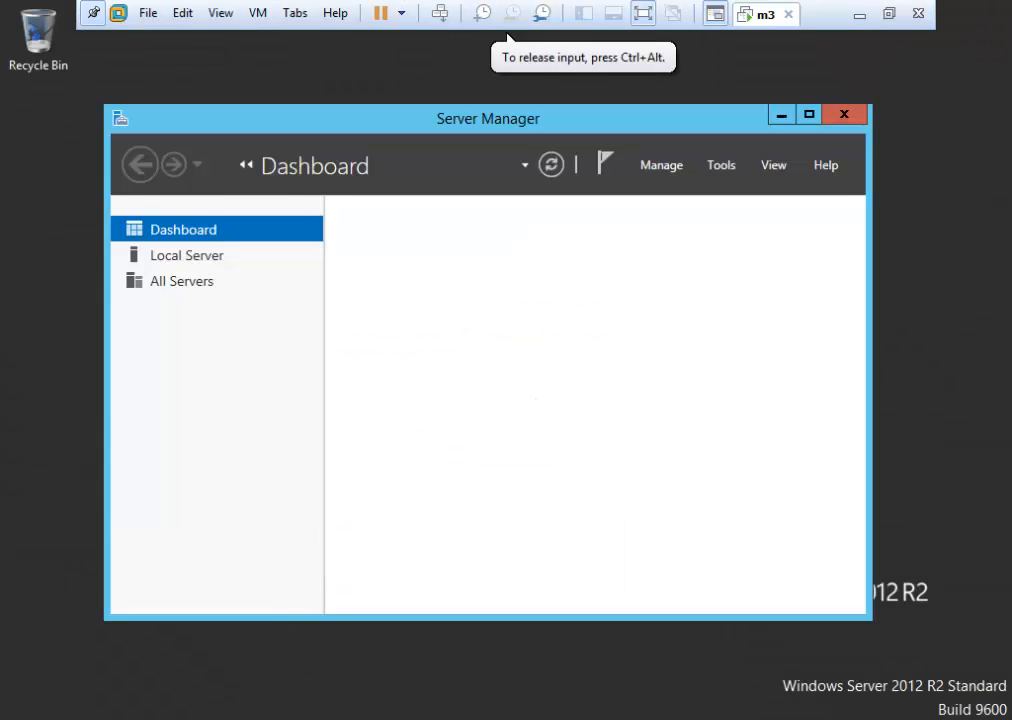
Create a new folder named my test2 on Local Disk (C:).
left_click(220, 719)
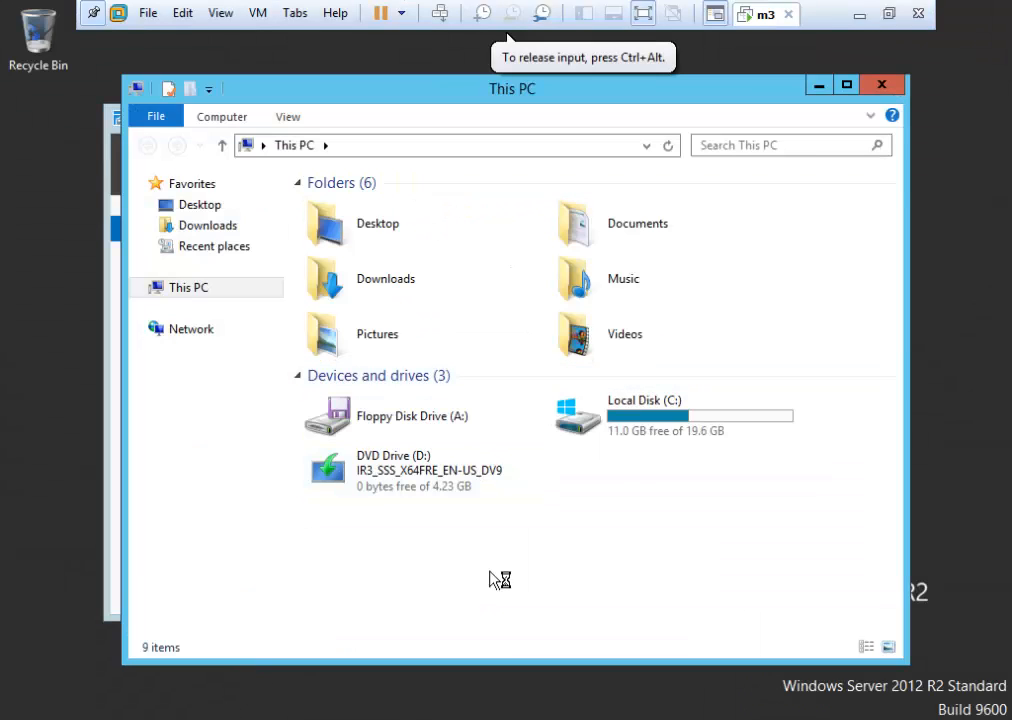
double_click(696, 401)
right_click(379, 470)
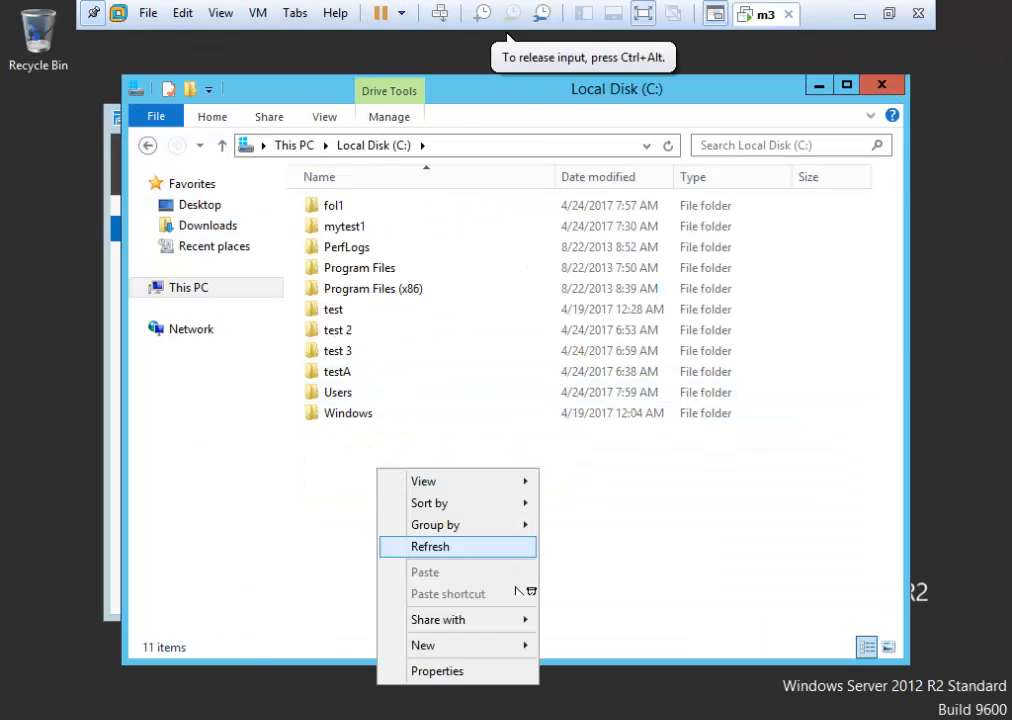
mouse_move(454, 648)
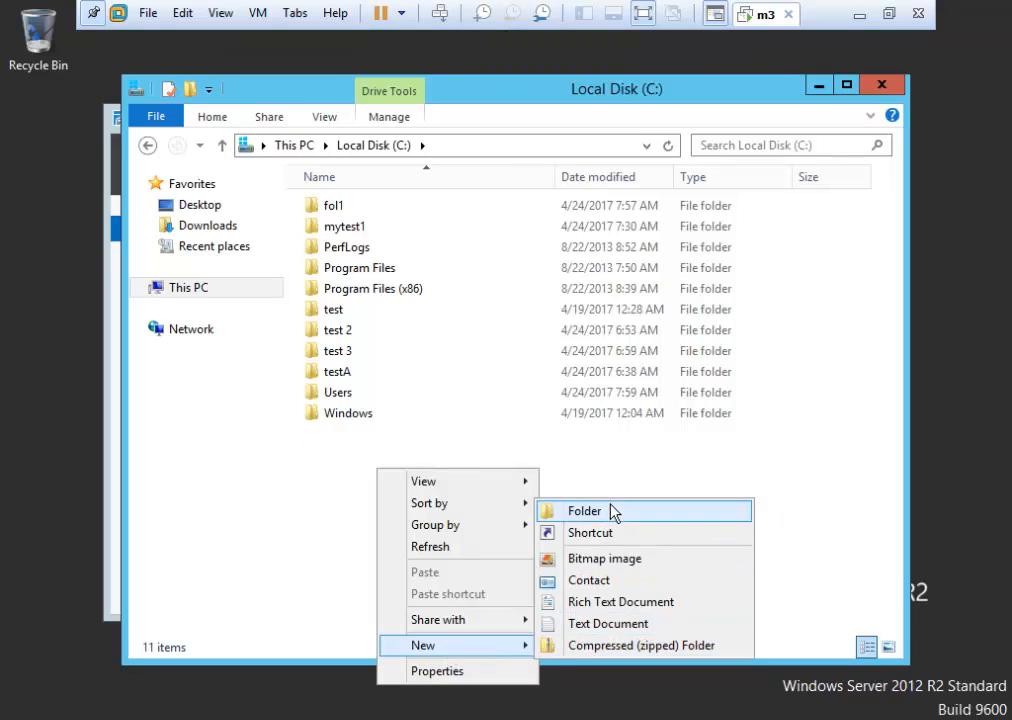
left_click(585, 511)
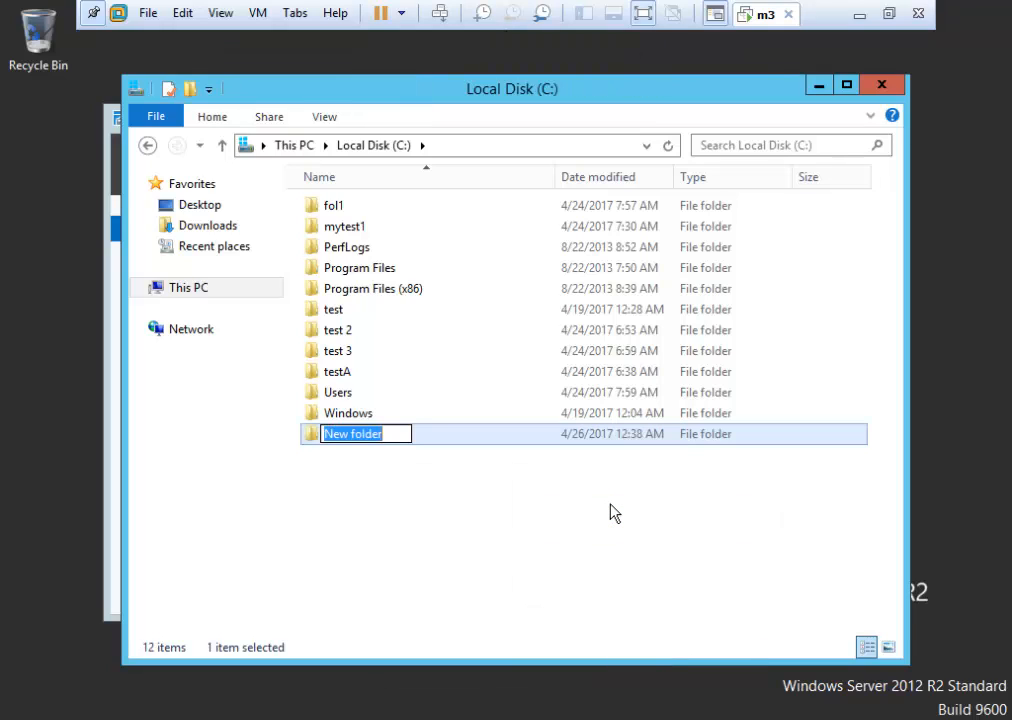
type("my test")
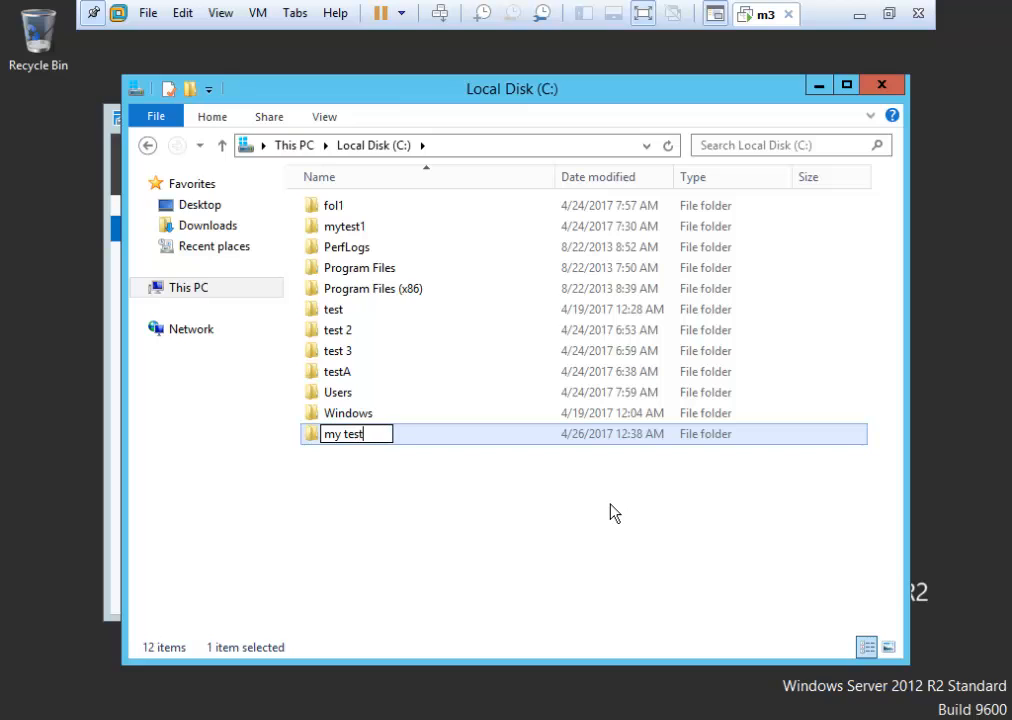
type("2")
left_click(386, 539)
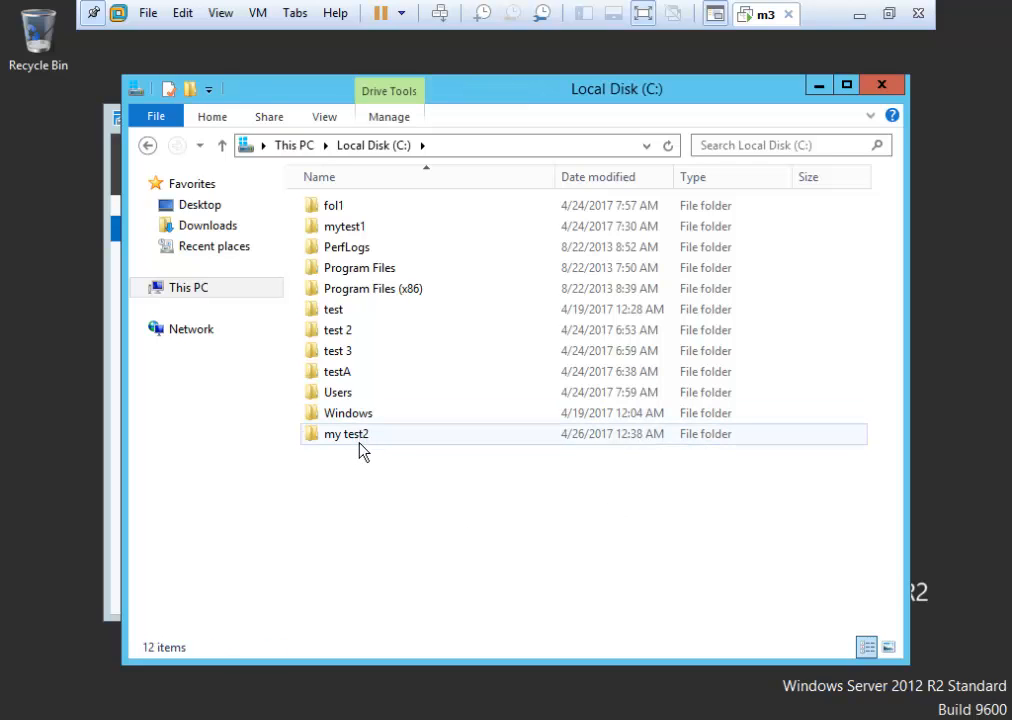
Inside my test2, create a subfolder named test2.
double_click(358, 438)
right_click(384, 324)
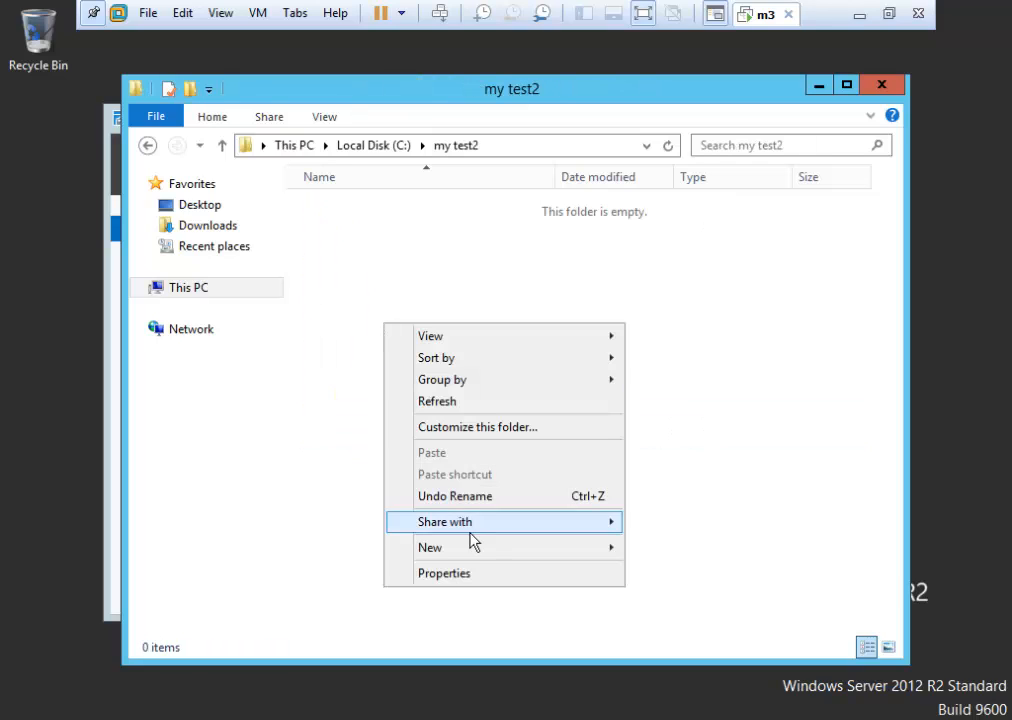
mouse_move(470, 550)
left_click(657, 550)
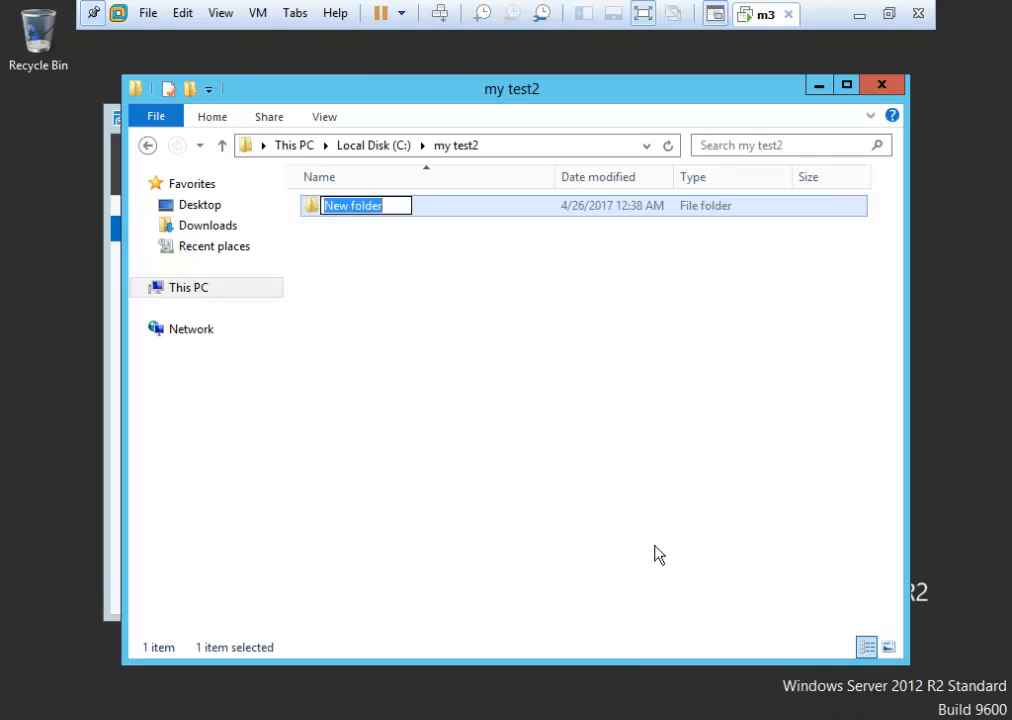
type("test2")
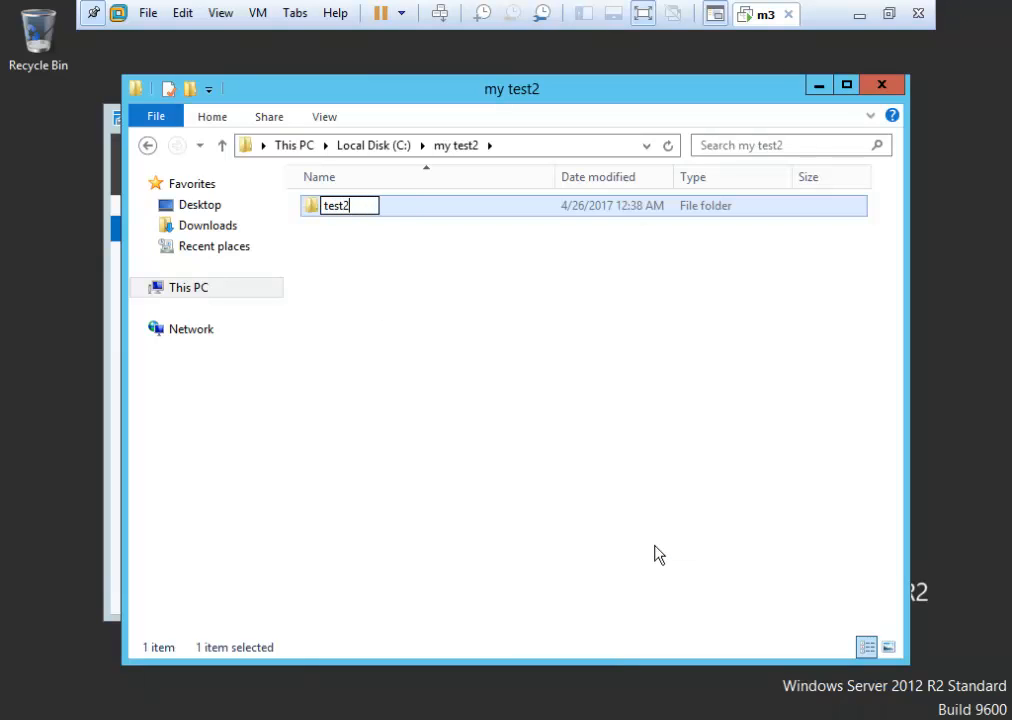
left_click(562, 305)
In test2, create a text document named test containing 123456 and save it.
double_click(377, 218)
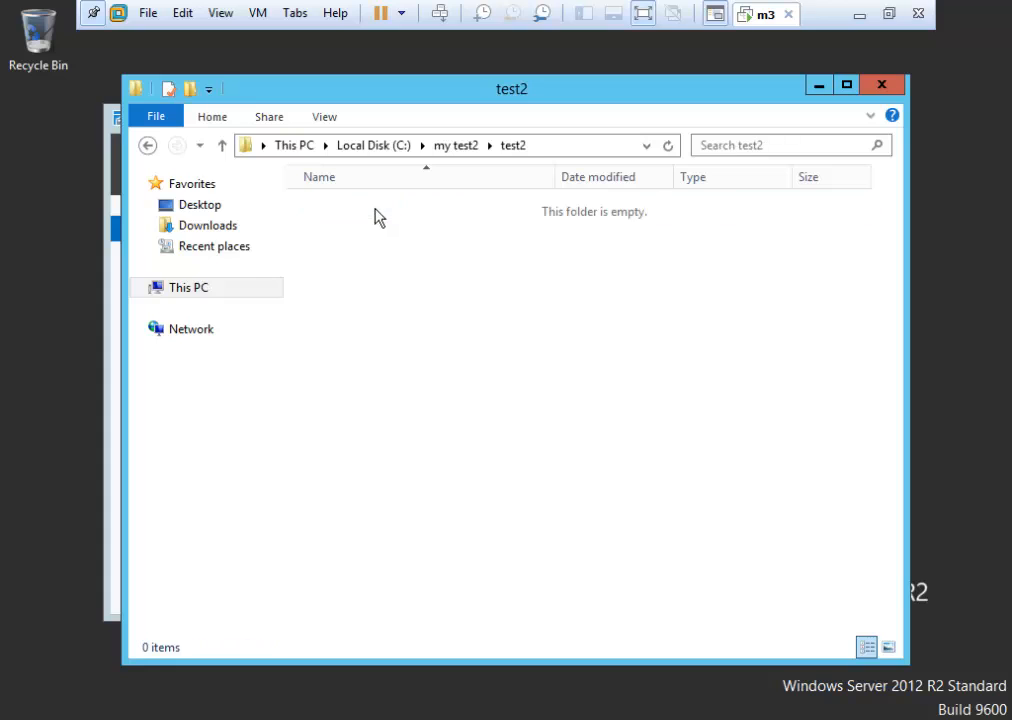
right_click(361, 318)
mouse_move(459, 535)
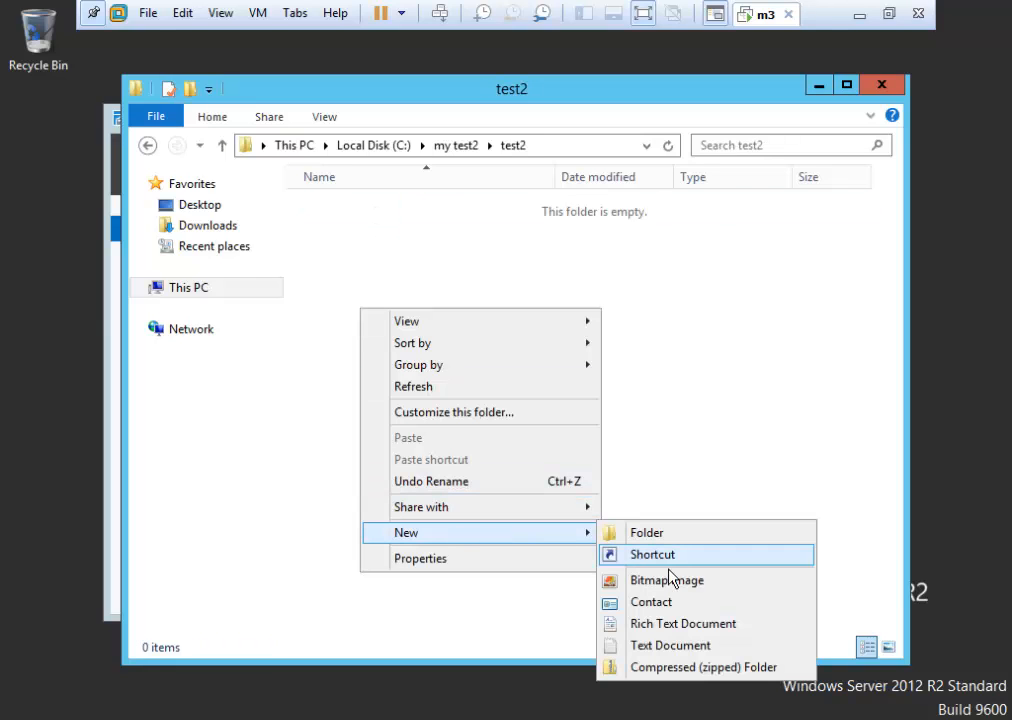
left_click(670, 645)
type("tes")
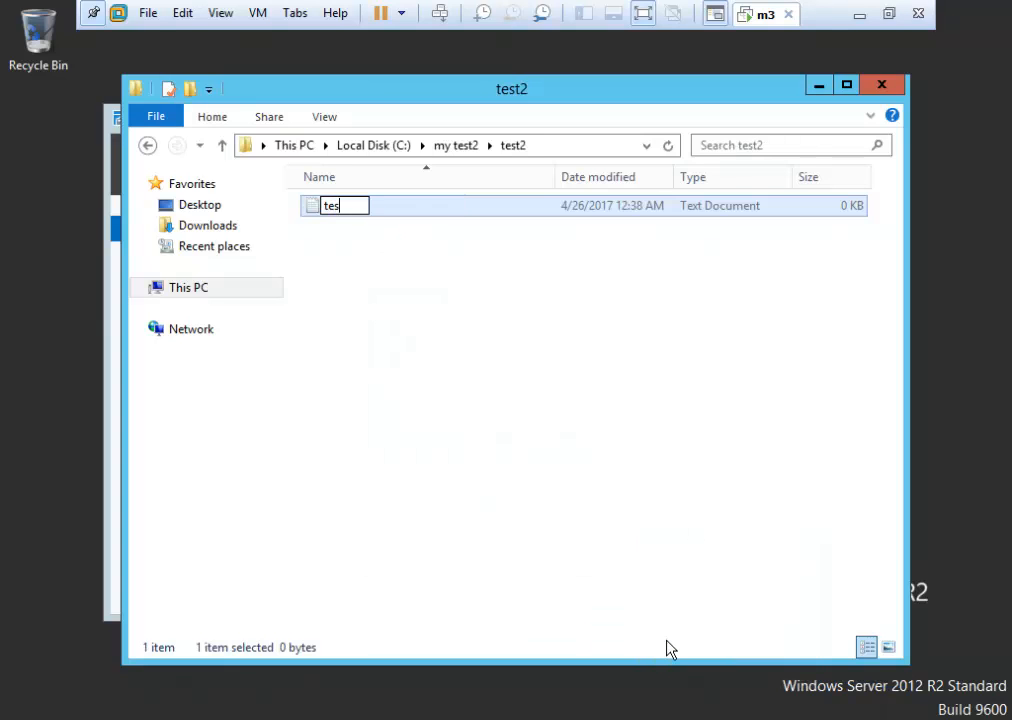
type("t")
key("Return")
key("Return")
type("12")
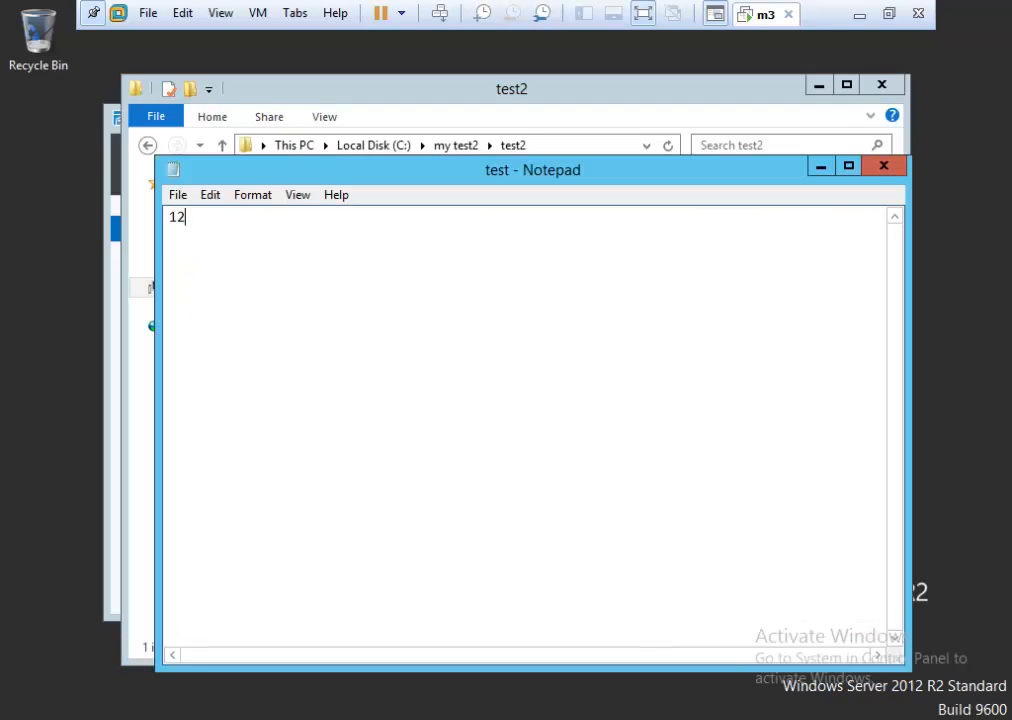
type("3456")
left_click(880, 170)
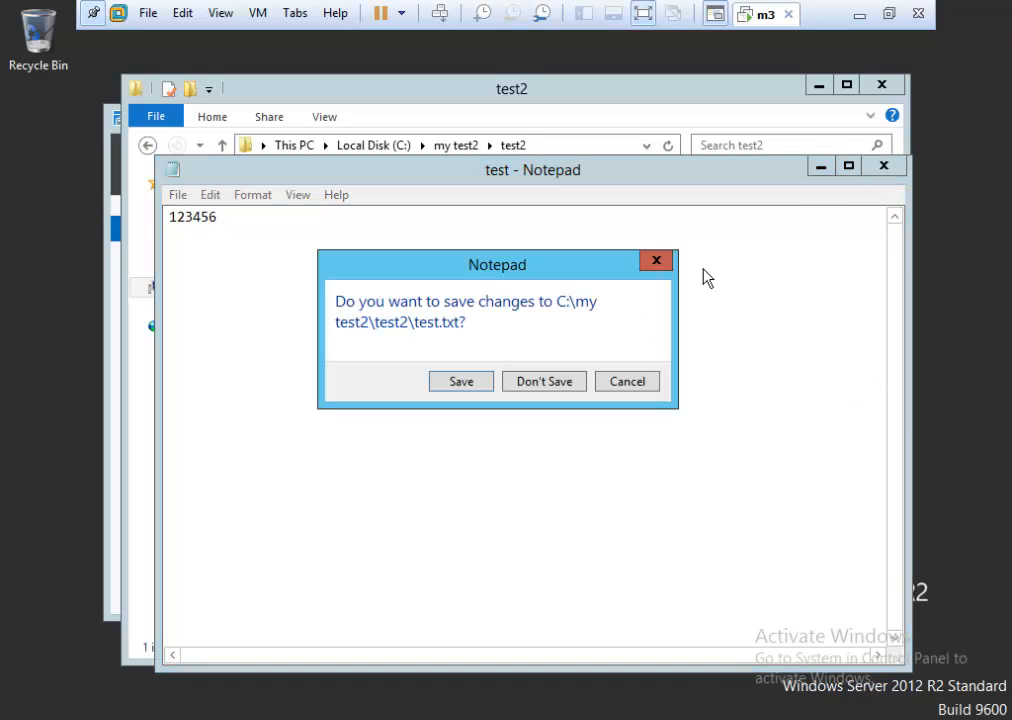
left_click(461, 383)
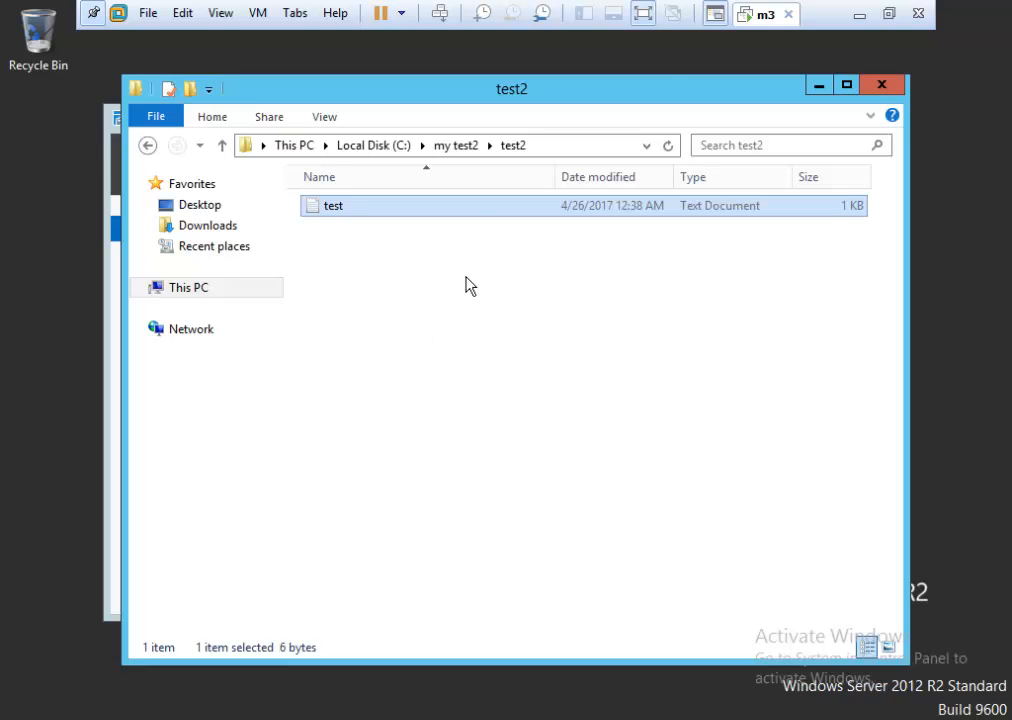
Return to Local Disk (C:) and open the Security tab of my test2's properties.
left_click(147, 146)
left_click(147, 146)
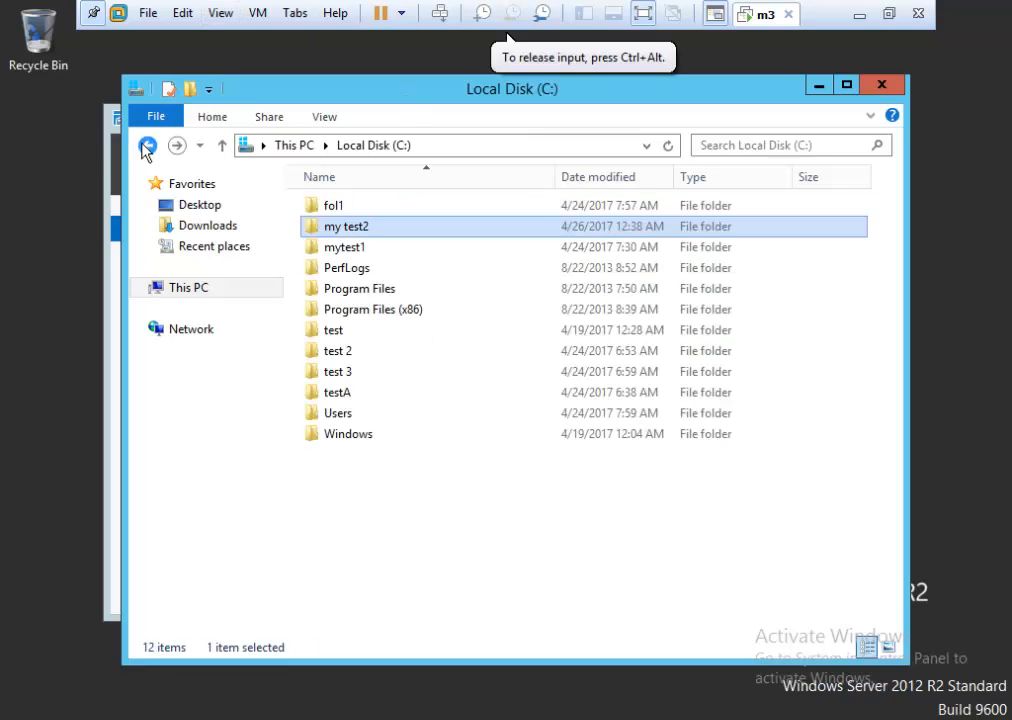
right_click(366, 228)
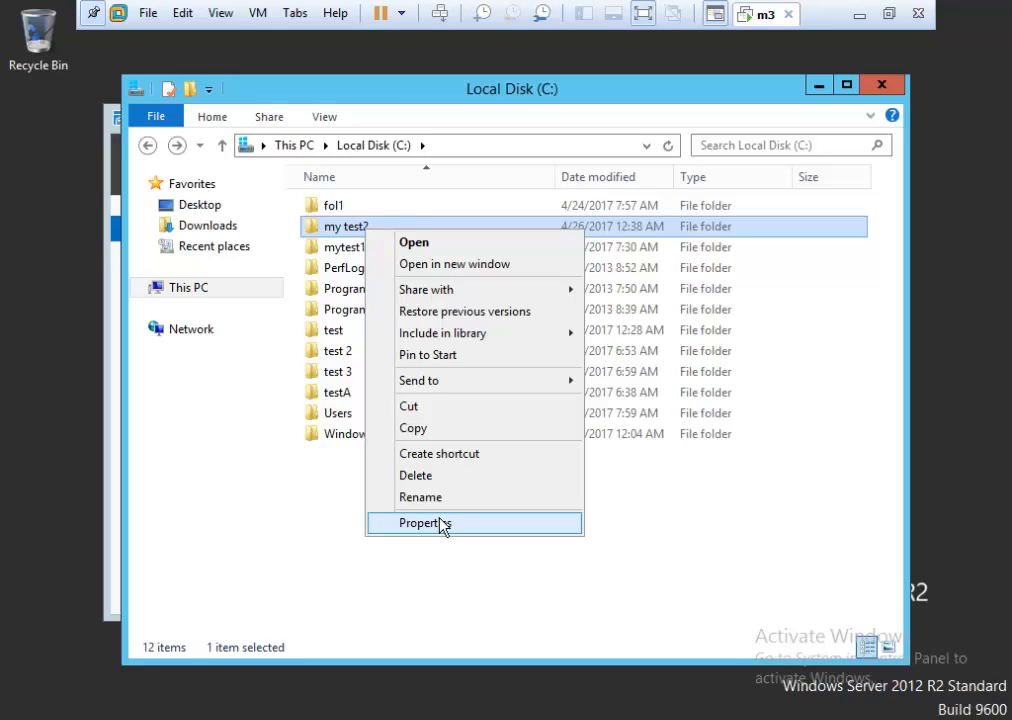
left_click(760, 491)
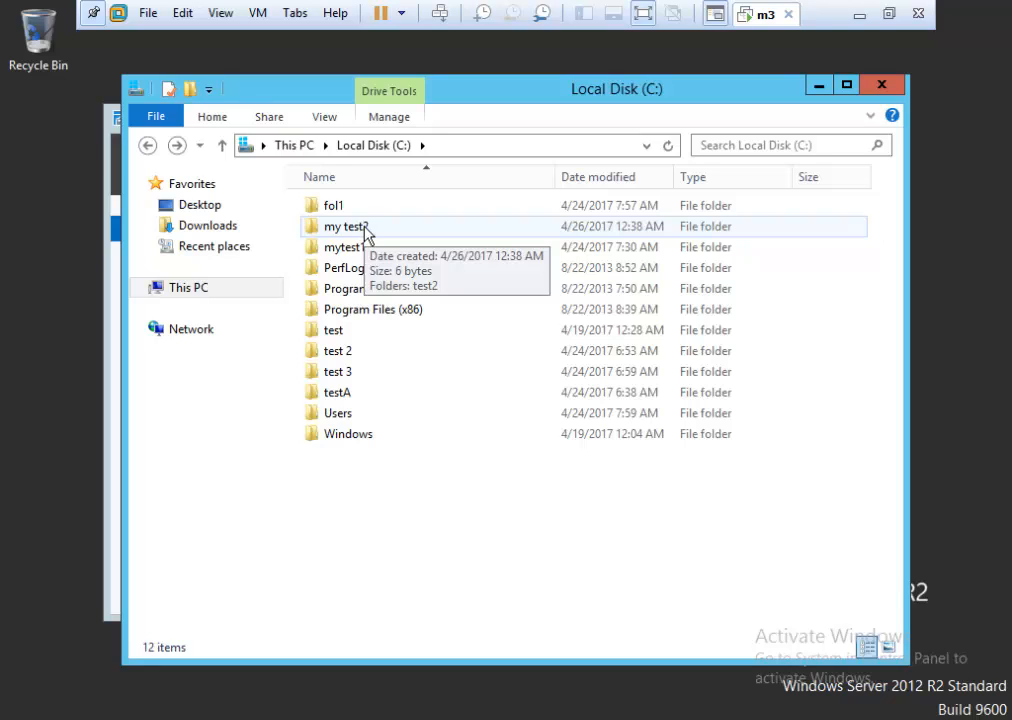
right_click(366, 230)
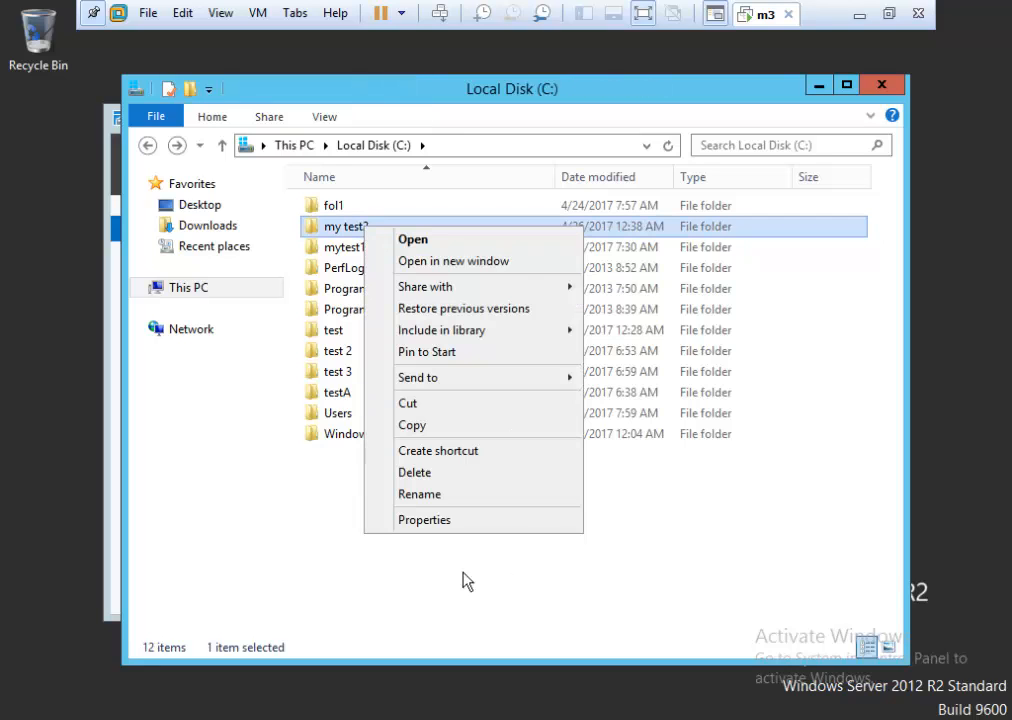
left_click(452, 522)
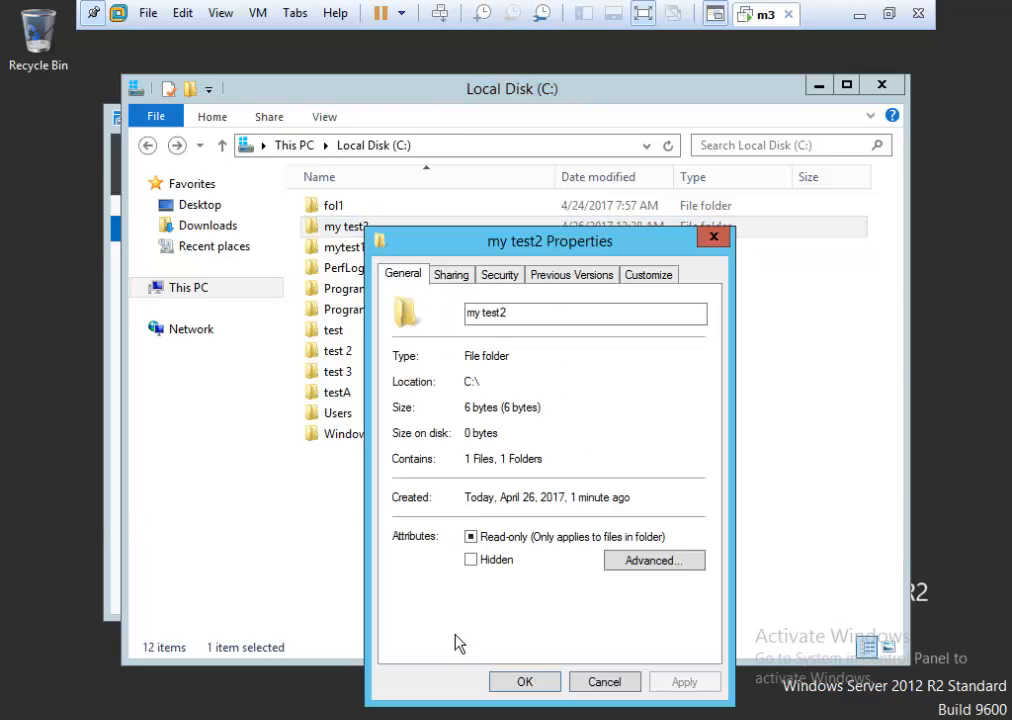
left_click(502, 275)
Add the management group to my test2 with Write allowed, apply, and close the dialogs.
left_click(680, 442)
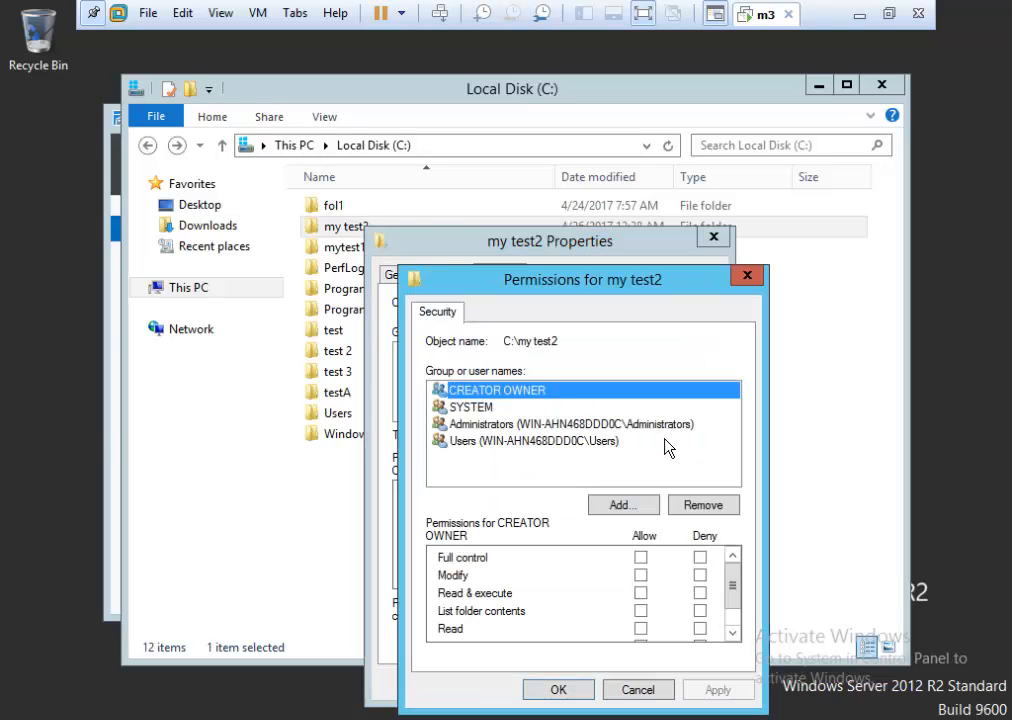
left_click(618, 508)
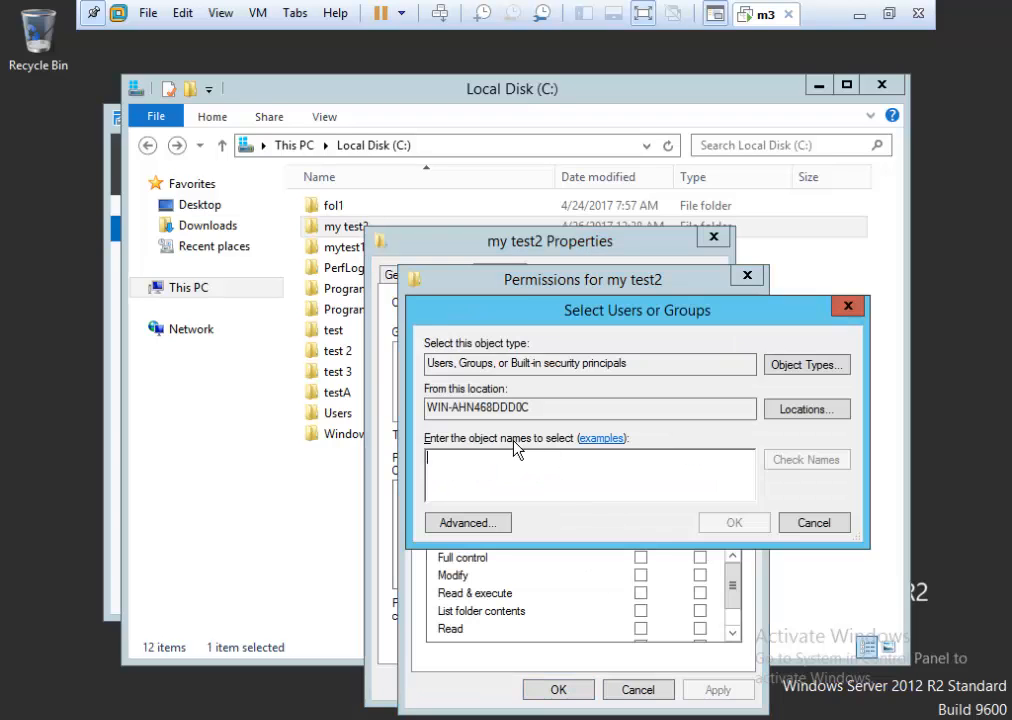
type("management")
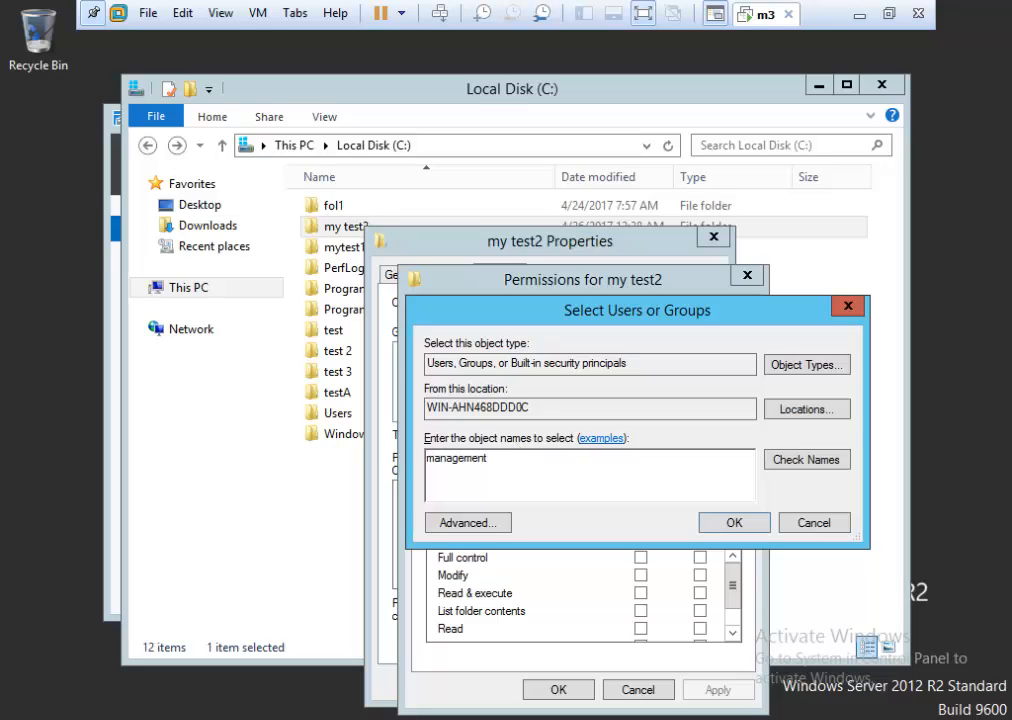
left_click(803, 461)
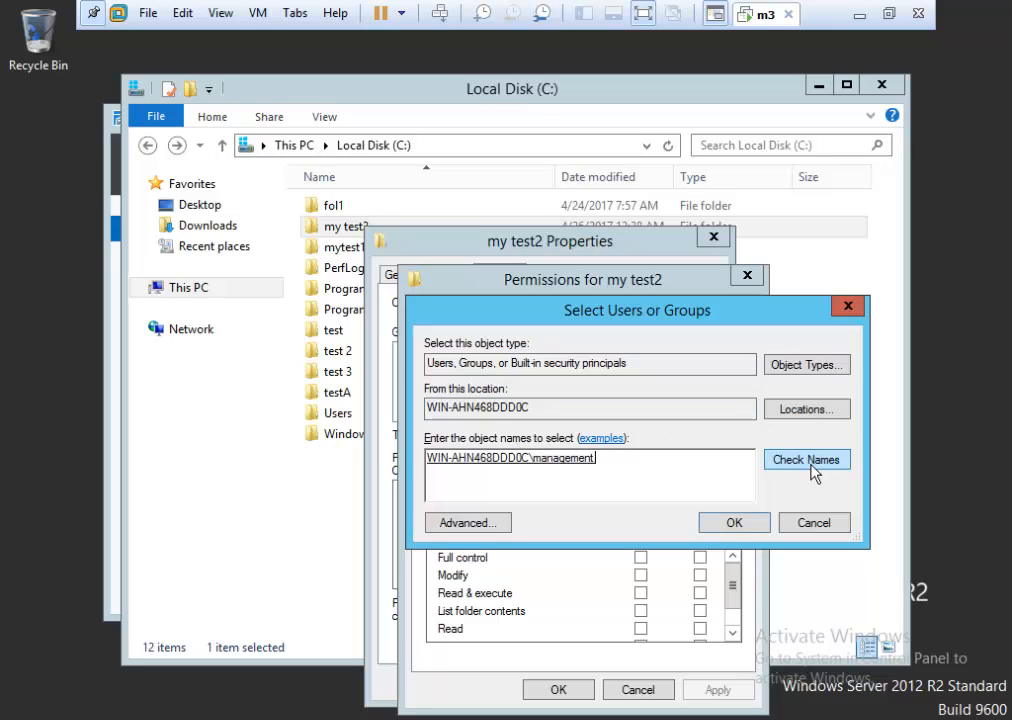
left_click(731, 524)
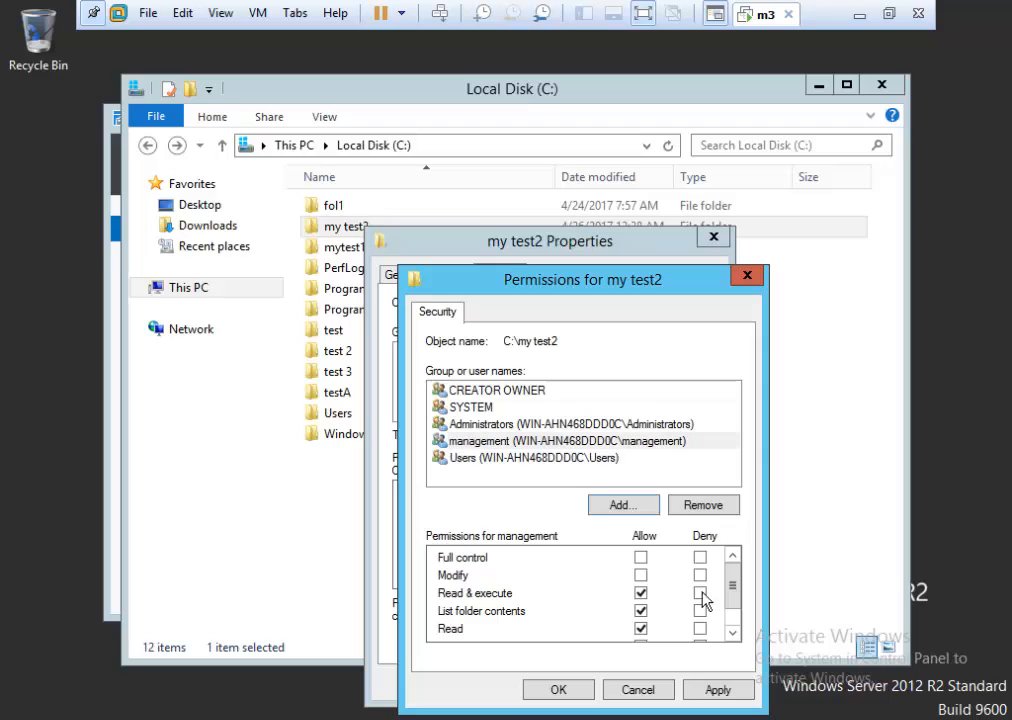
left_click(733, 633)
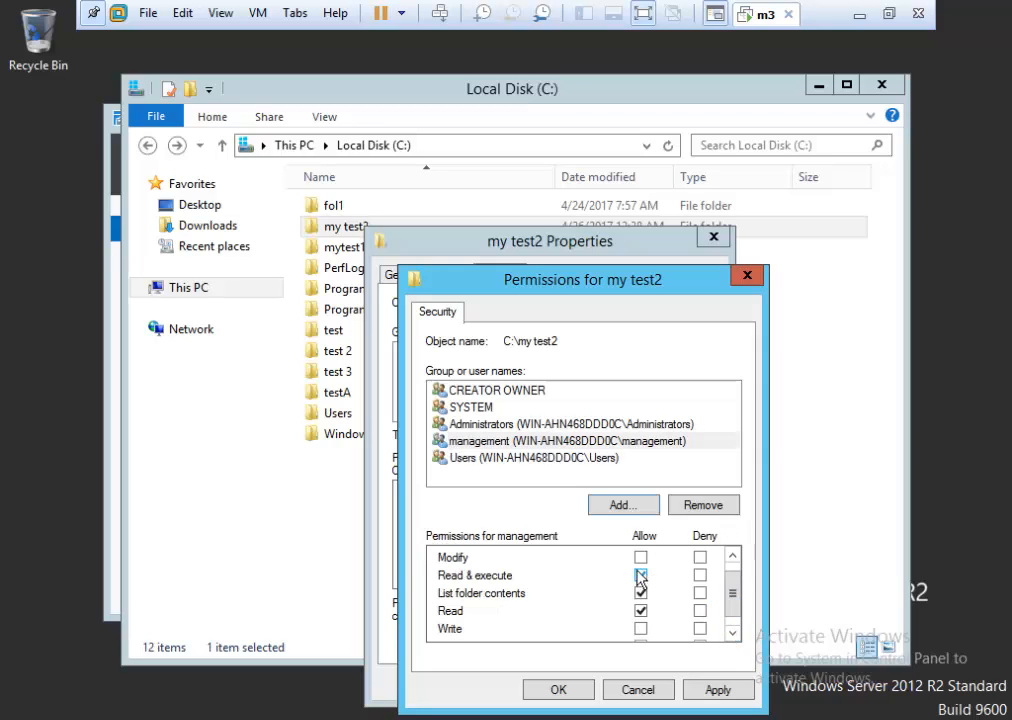
left_click(640, 628)
left_click(707, 692)
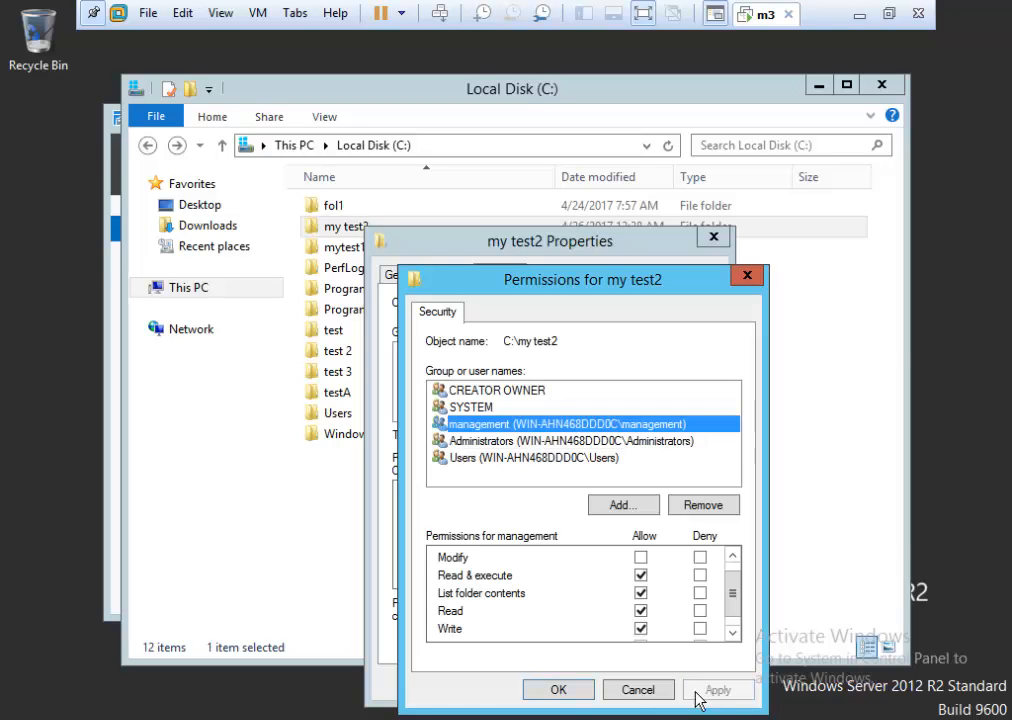
left_click(558, 691)
left_click(525, 681)
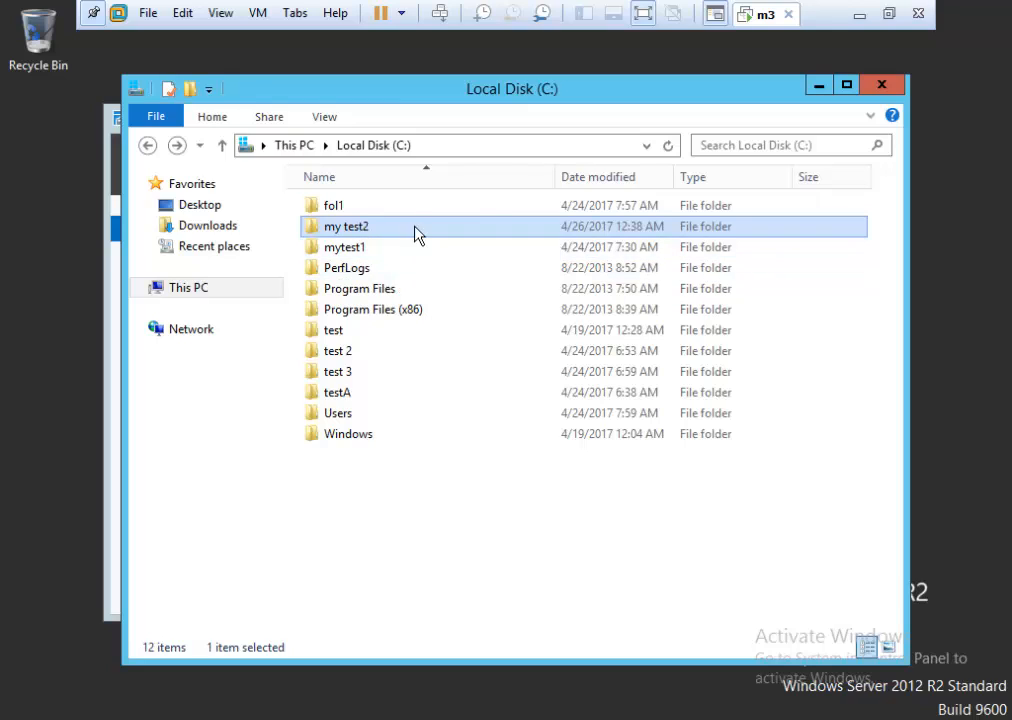
Open my test2\test2 and show the test file's security permissions.
double_click(376, 228)
double_click(340, 210)
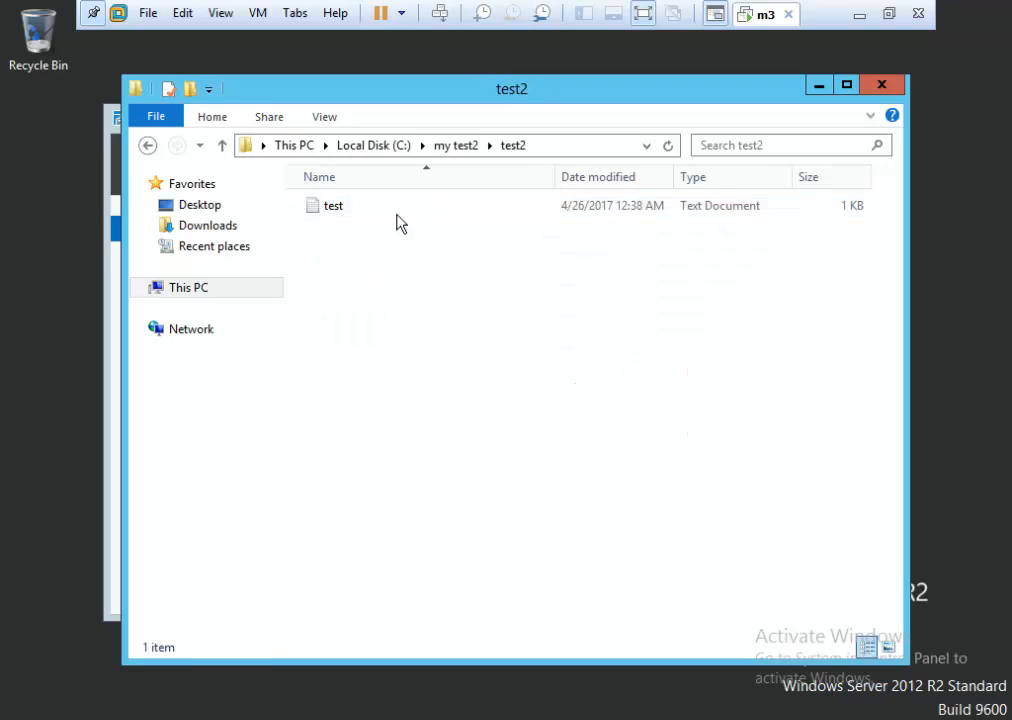
left_click(355, 208)
right_click(355, 208)
left_click(430, 476)
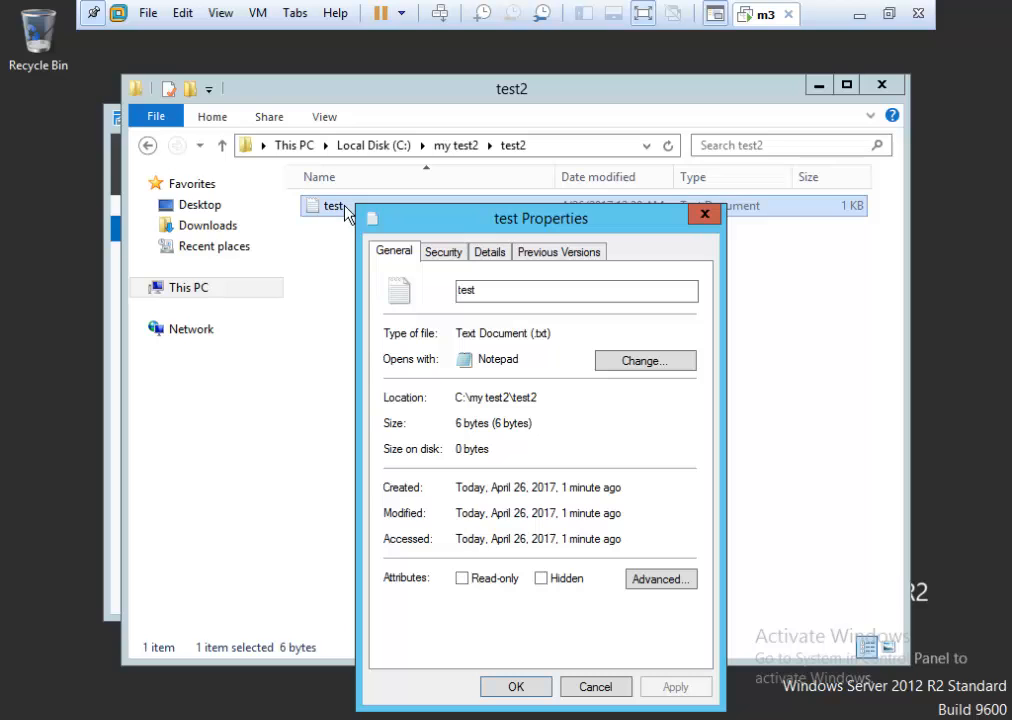
left_click(448, 253)
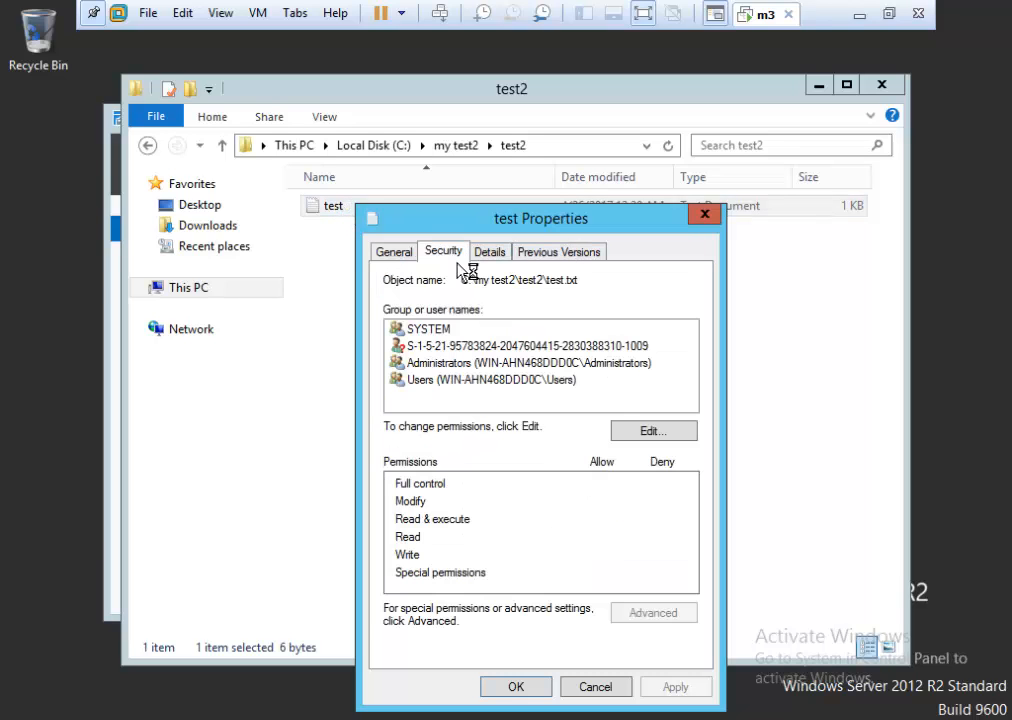
Add the sales group to the test file's permissions, apply, and close its properties.
left_click(657, 433)
left_click(624, 510)
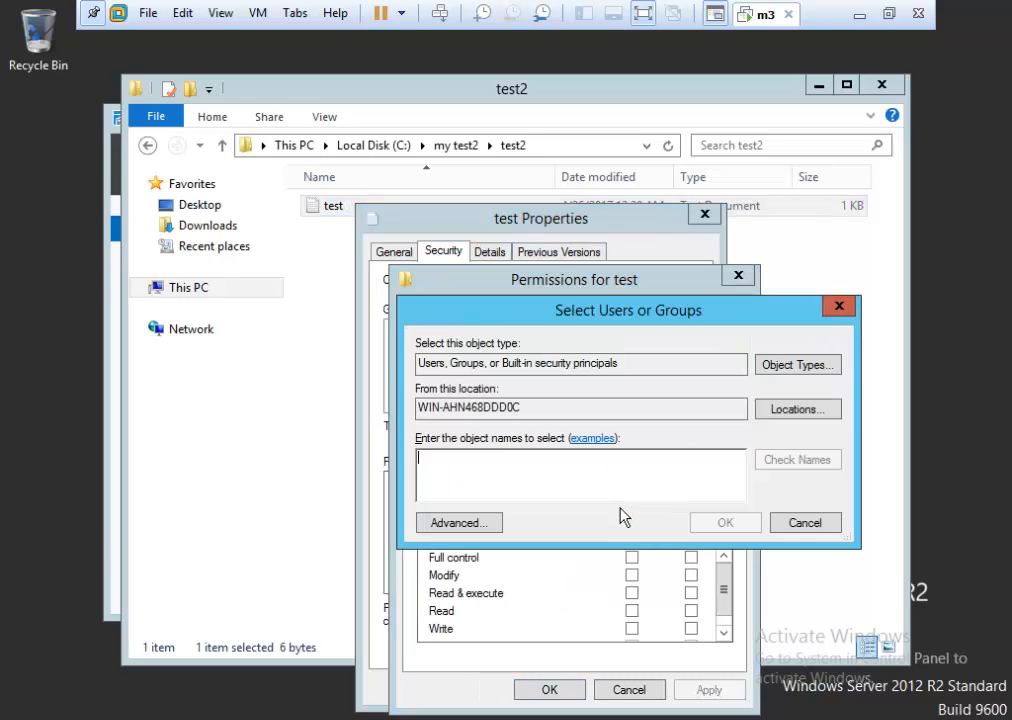
type("sales")
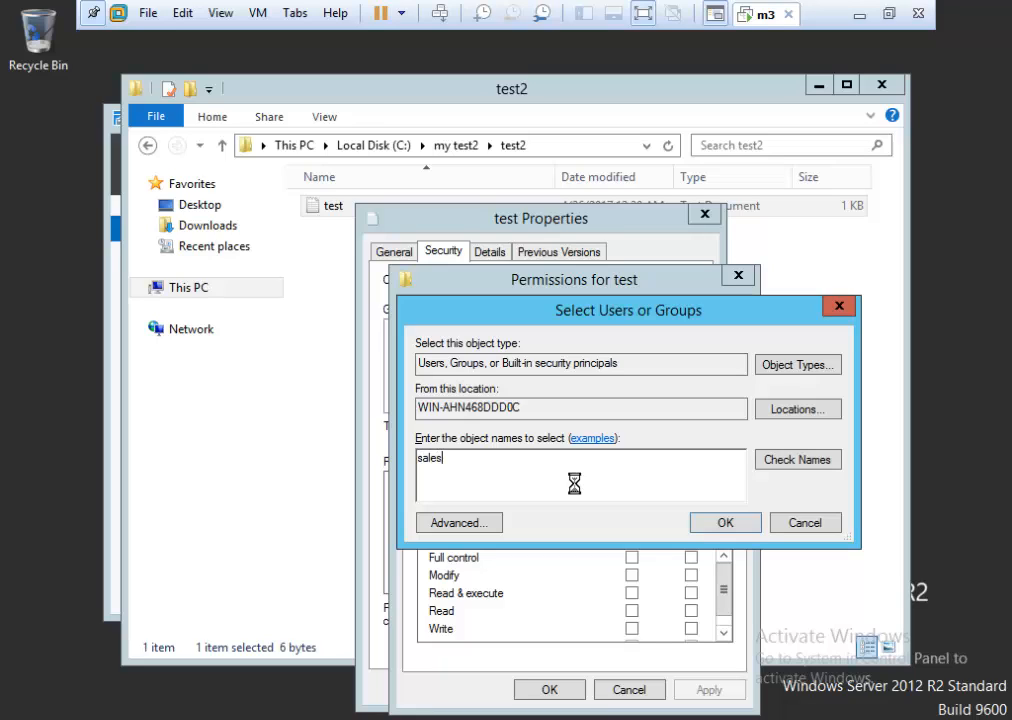
left_click(797, 460)
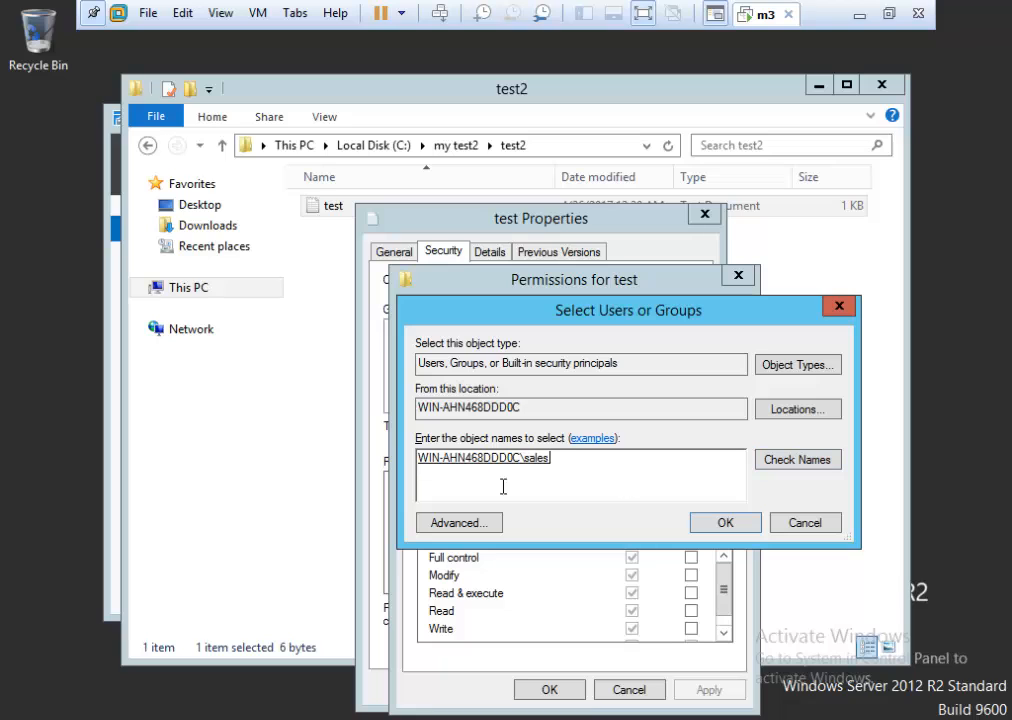
left_click(726, 523)
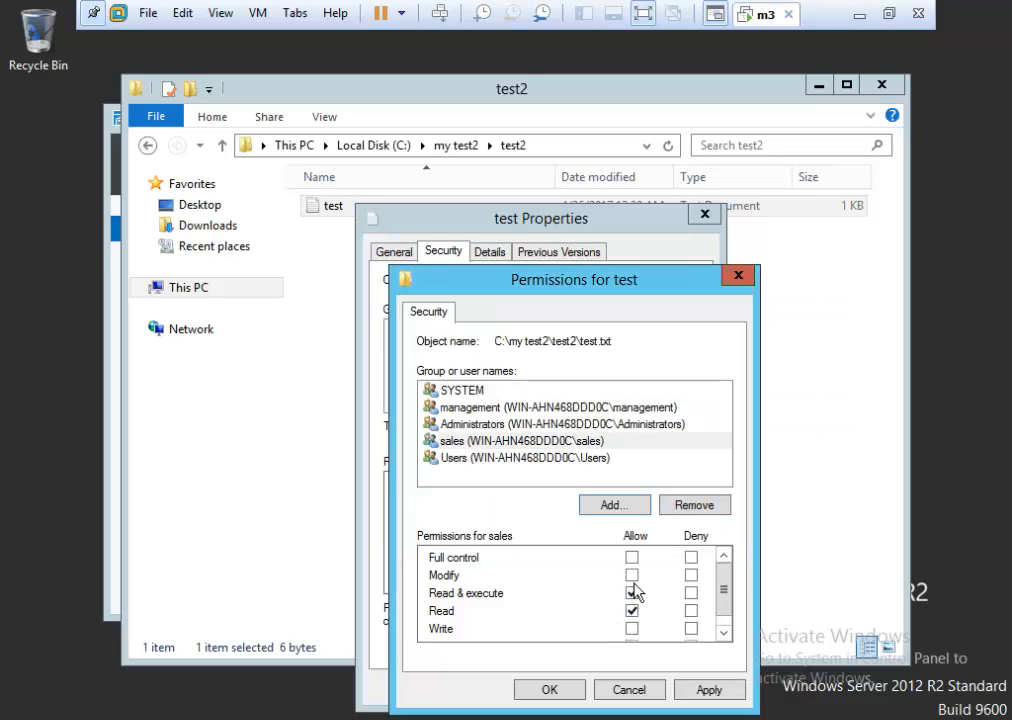
left_click(709, 690)
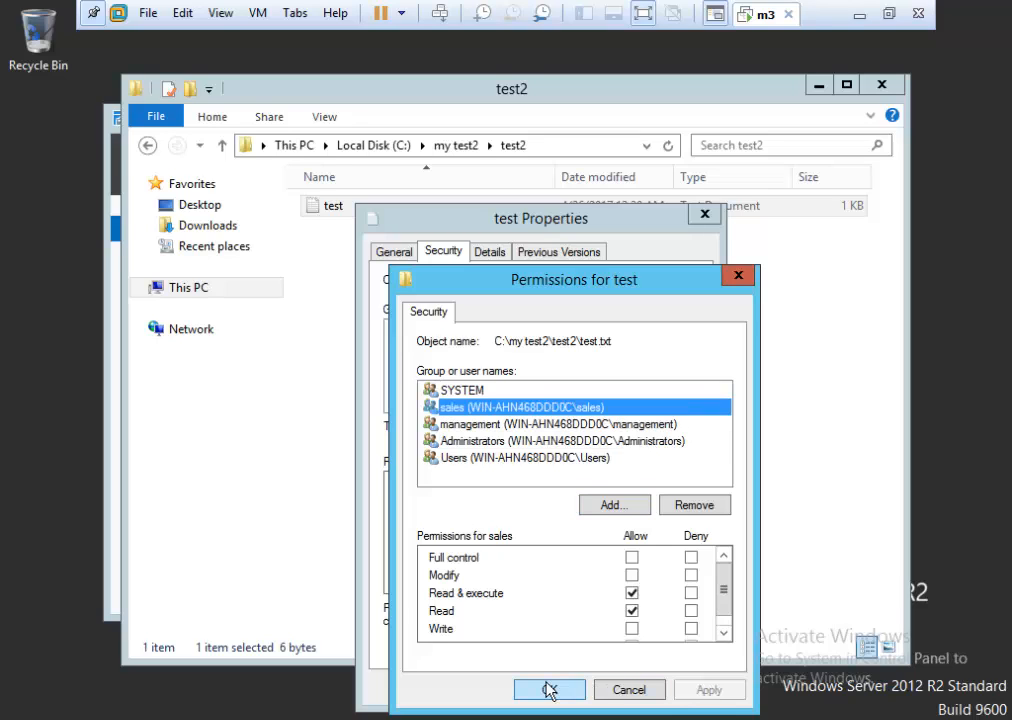
left_click(549, 689)
left_click(530, 686)
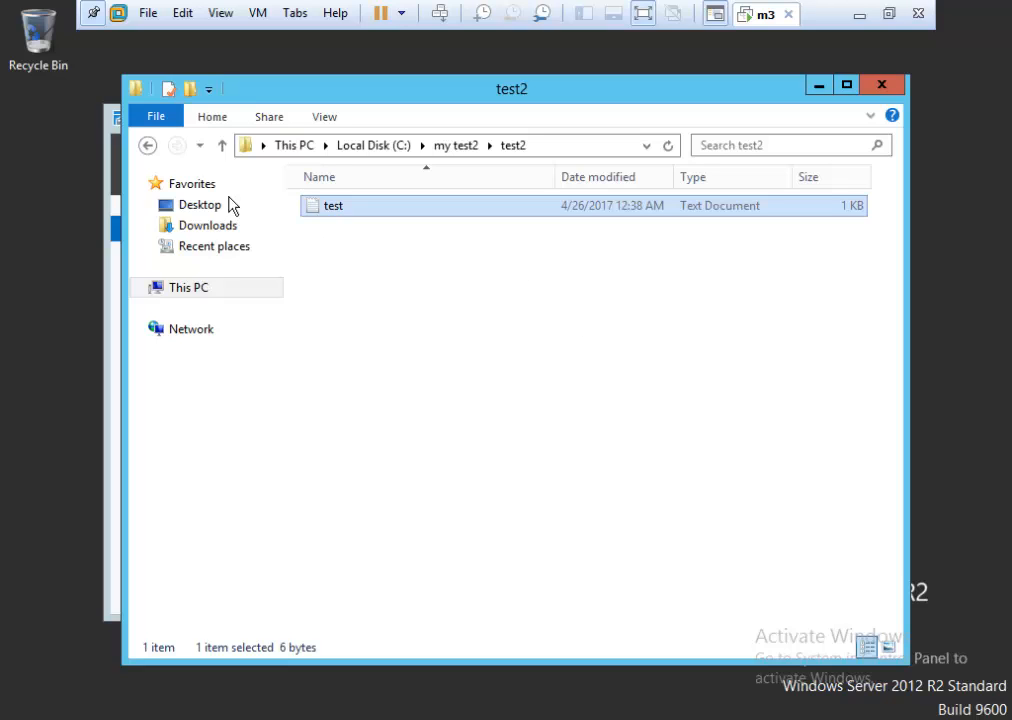
Go back to Local Disk (C:) and review management's Read and Write permissions on my test2.
left_click(147, 145)
left_click(147, 145)
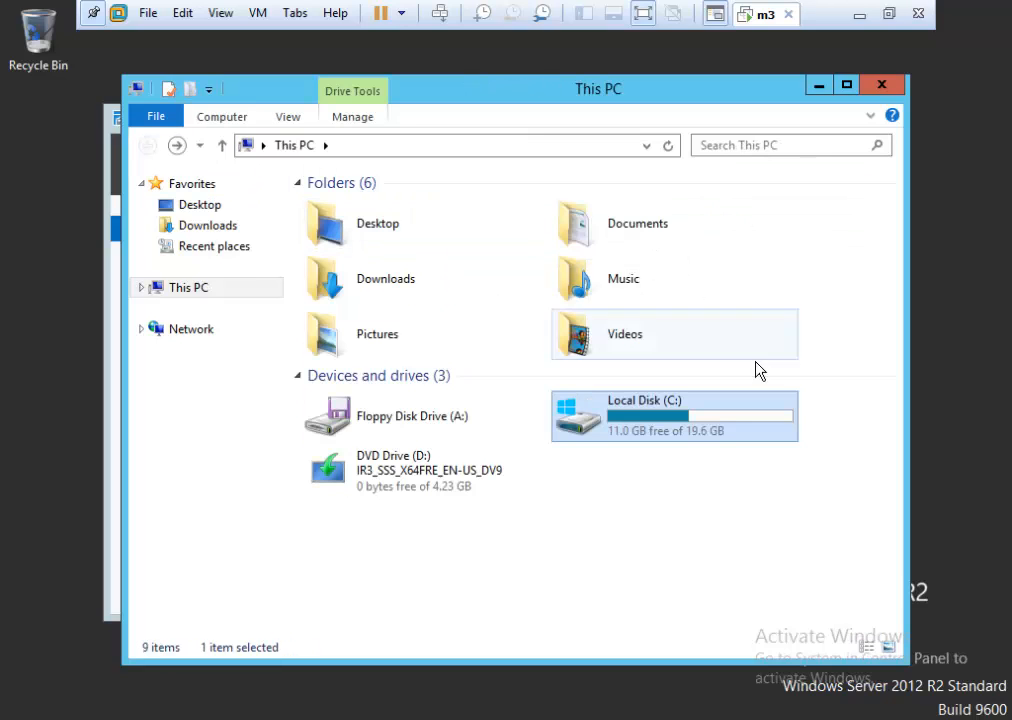
double_click(707, 438)
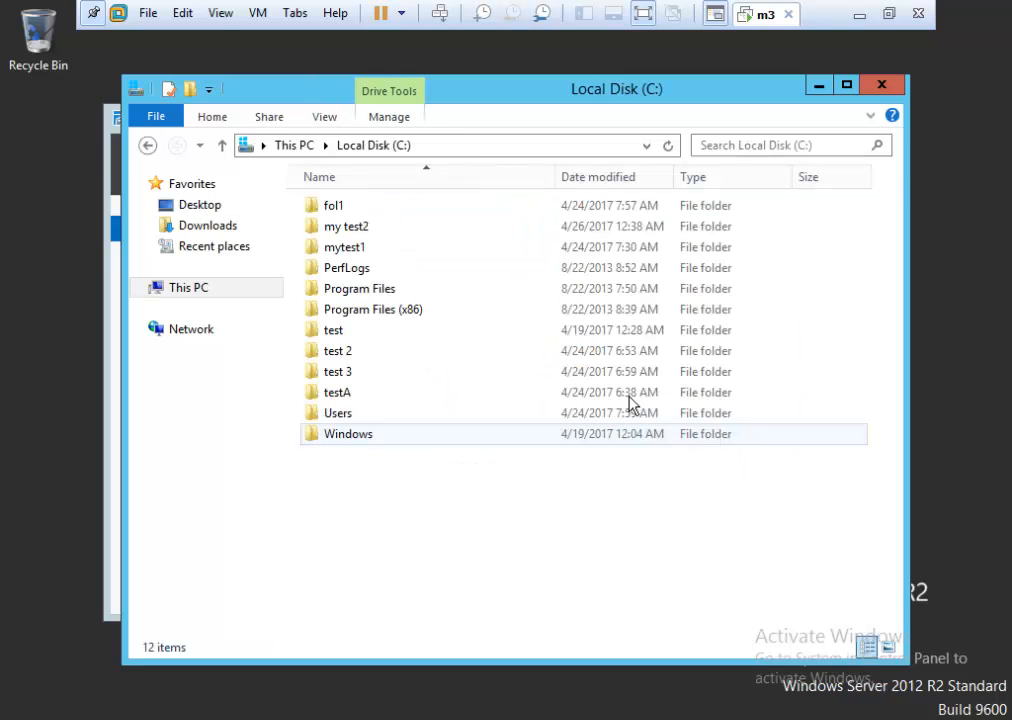
right_click(393, 222)
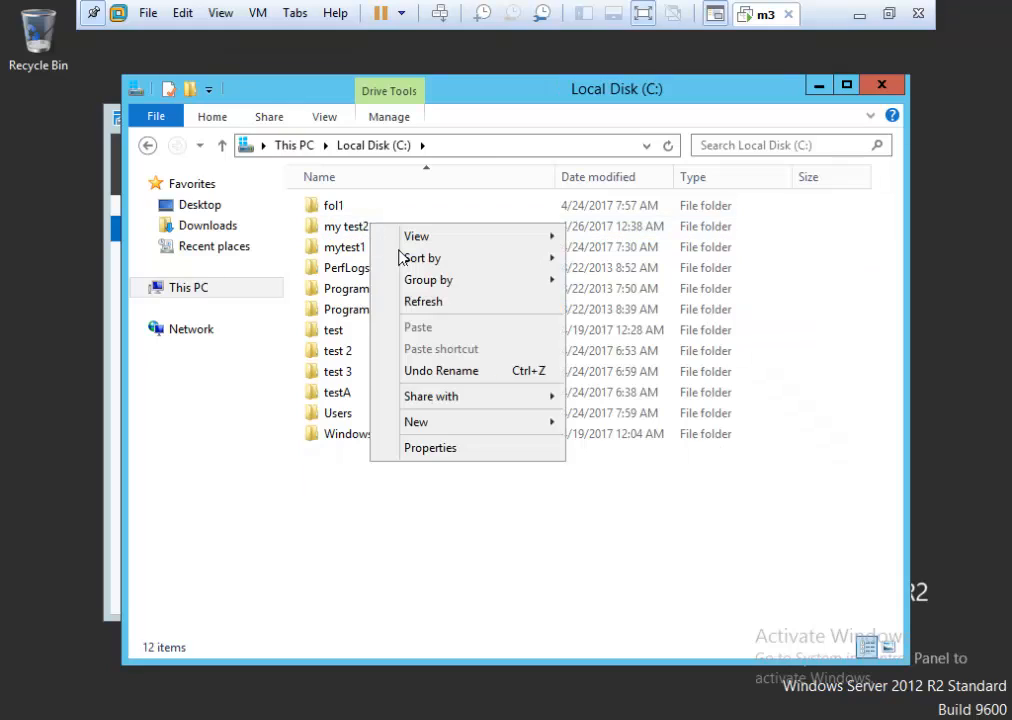
left_click(360, 233)
right_click(376, 230)
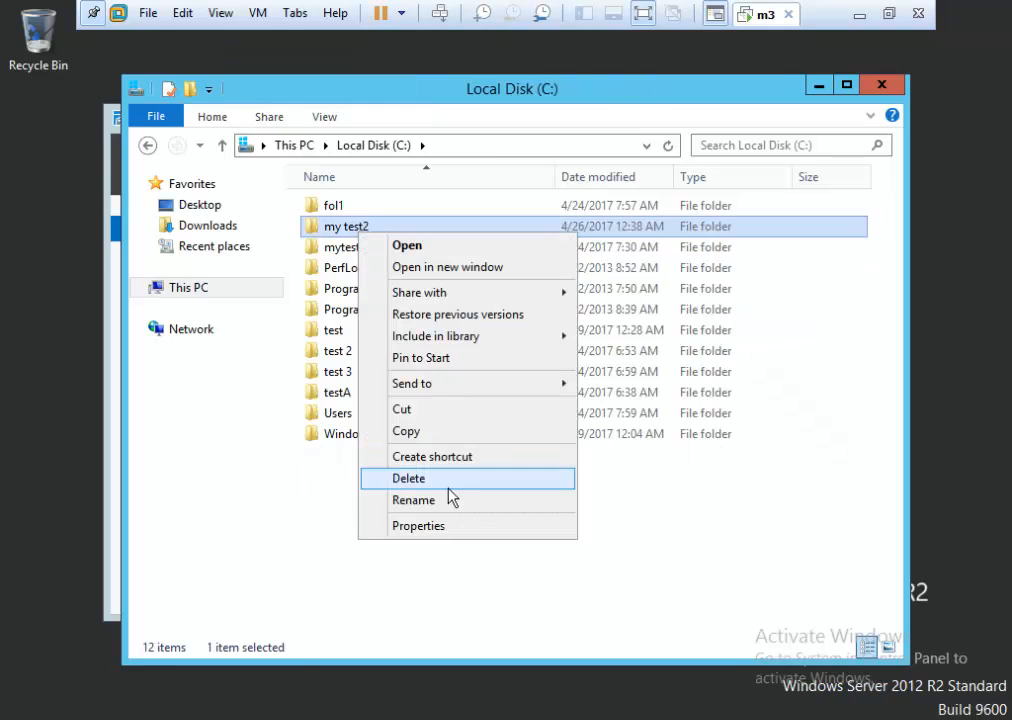
left_click(450, 532)
left_click(490, 289)
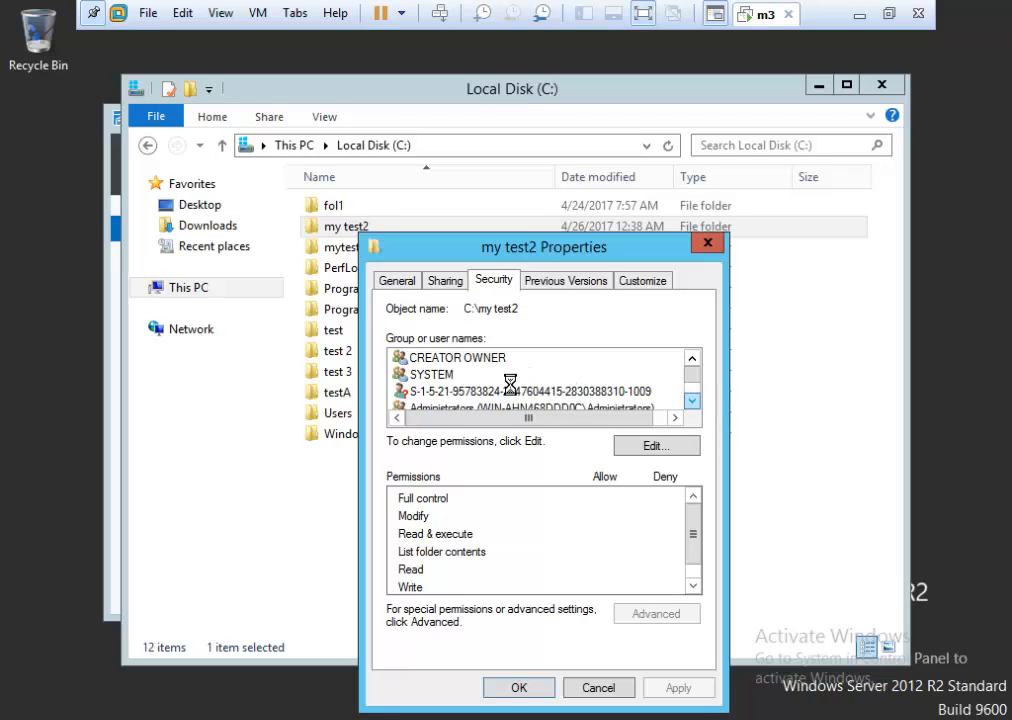
left_click(463, 393)
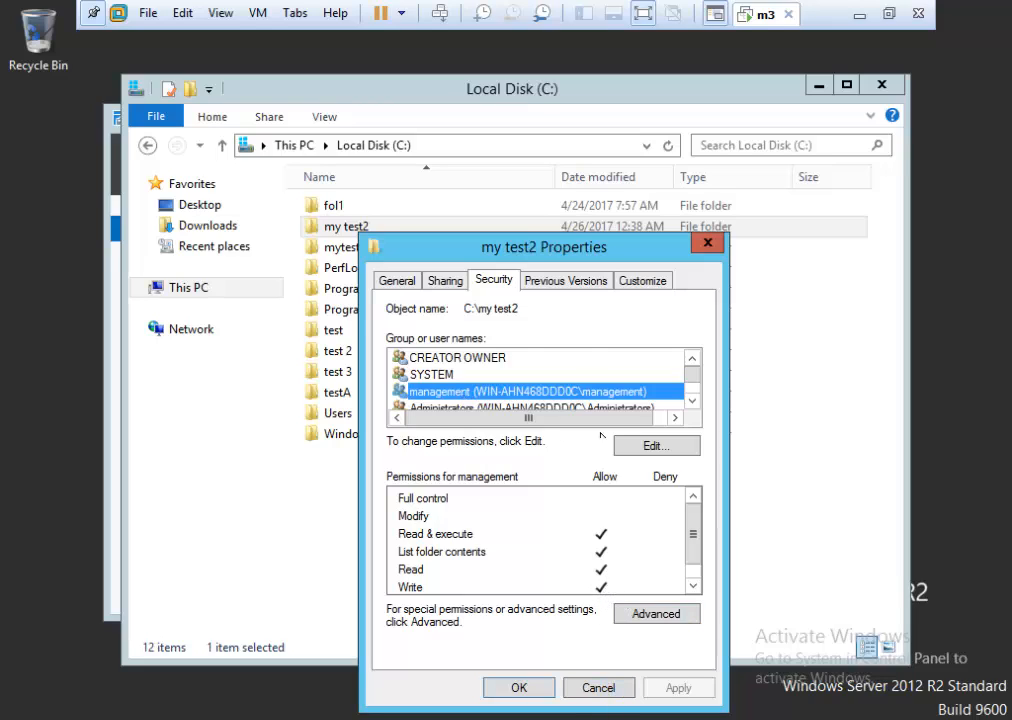
left_click(599, 688)
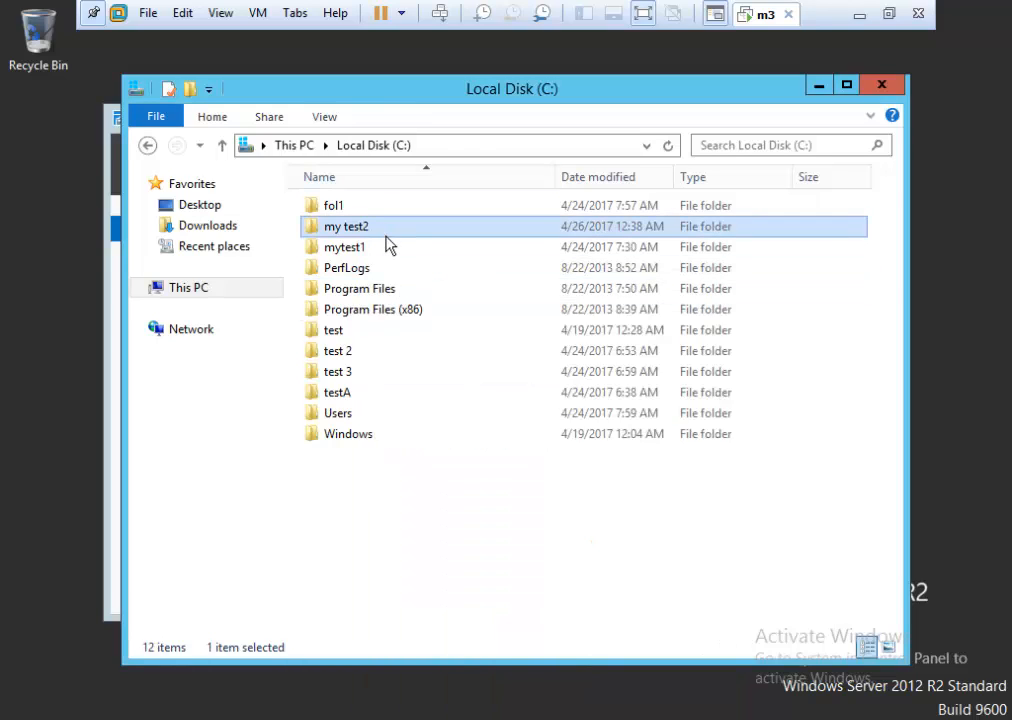
Open my test2\test2, review the sales group's permissions on the test file, and cancel.
double_click(388, 232)
double_click(370, 212)
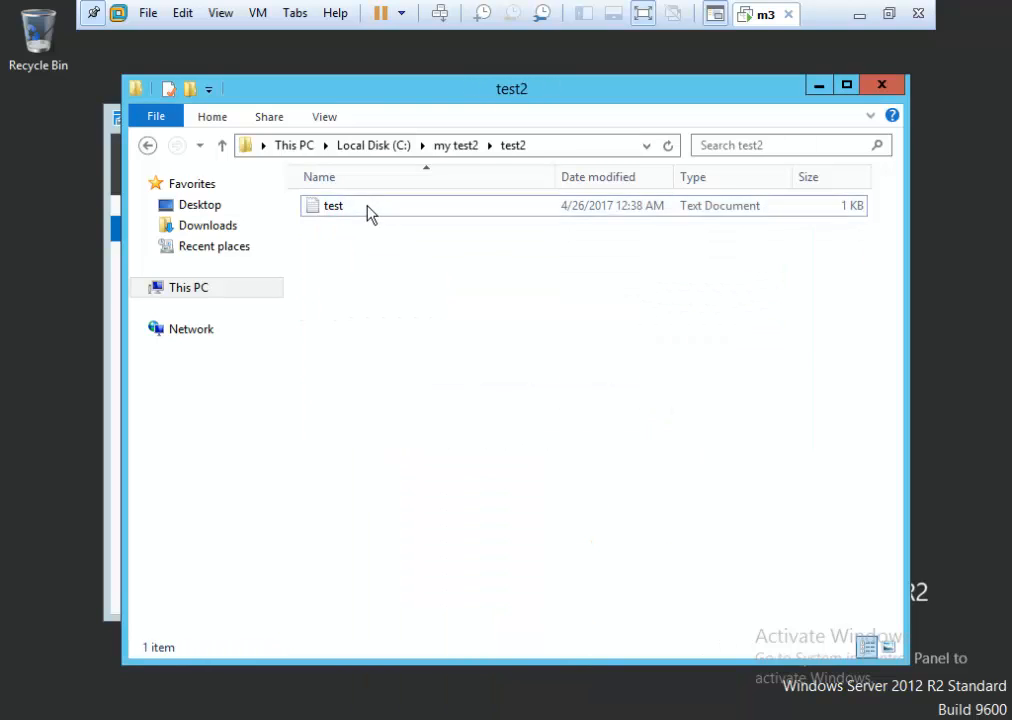
right_click(368, 212)
left_click(453, 483)
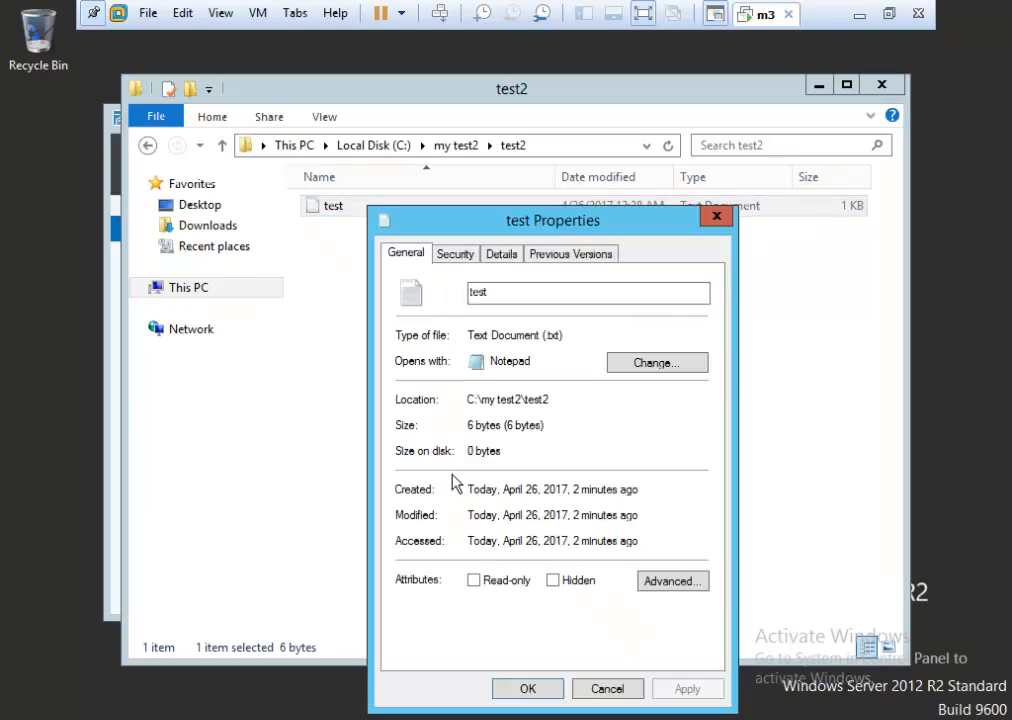
left_click(462, 256)
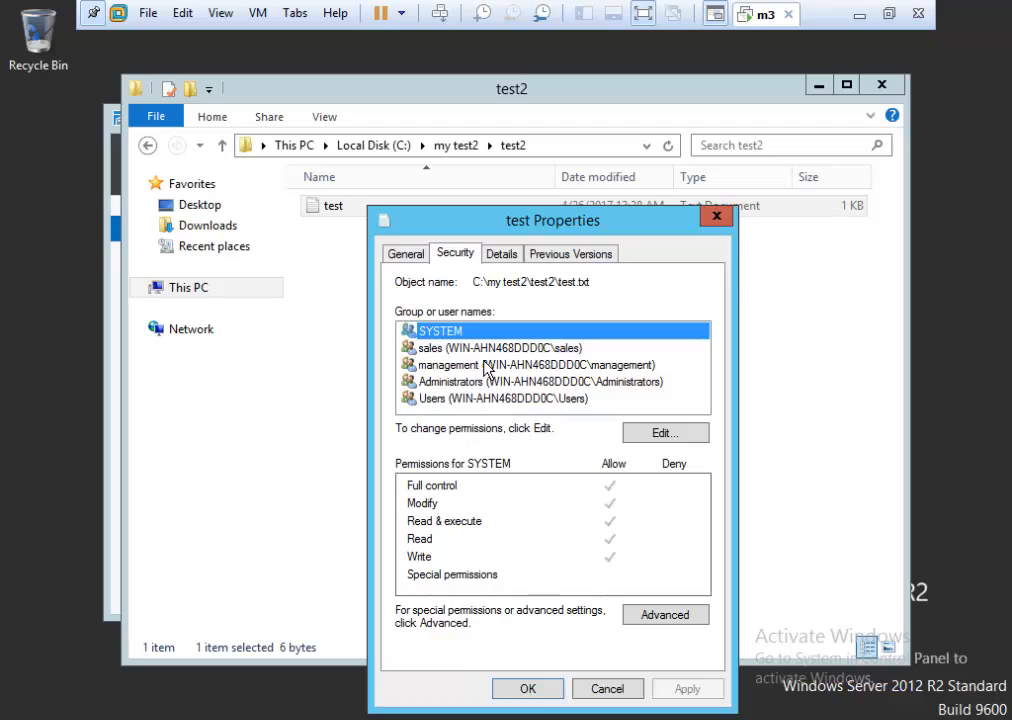
left_click(452, 349)
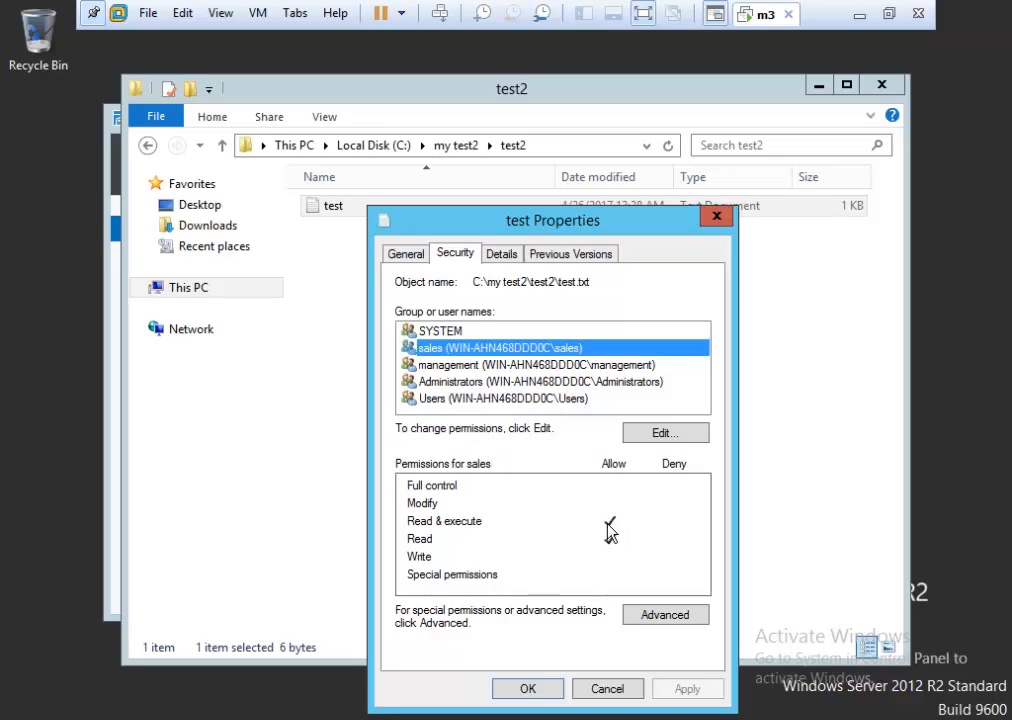
left_click(608, 690)
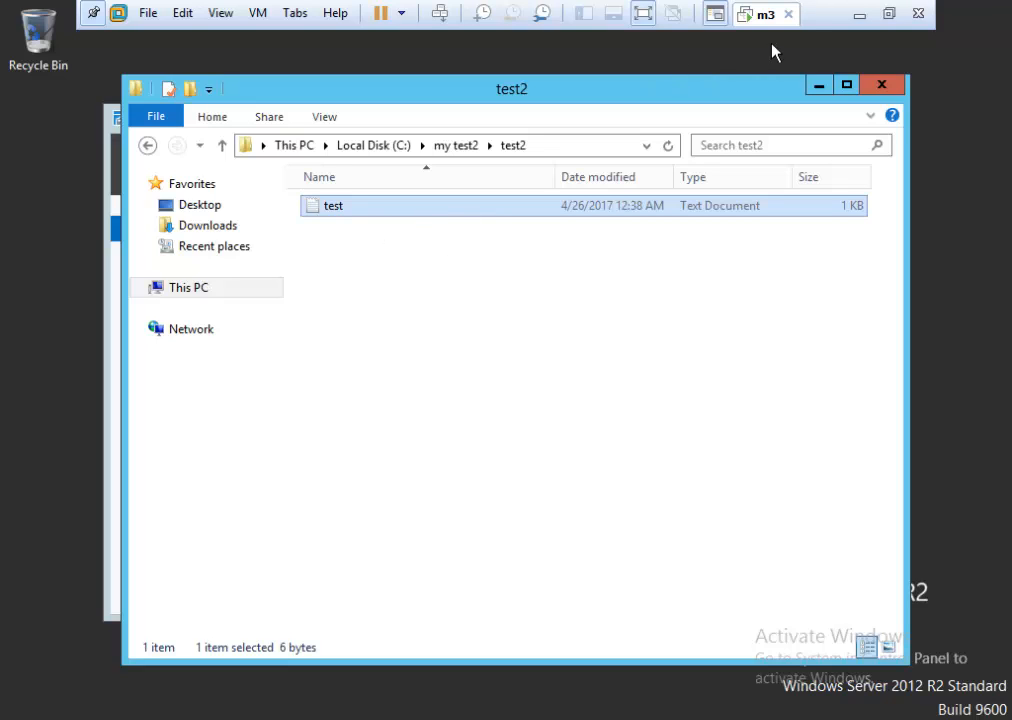
Close File Explorer and sign out of the Administrator account.
left_click(879, 86)
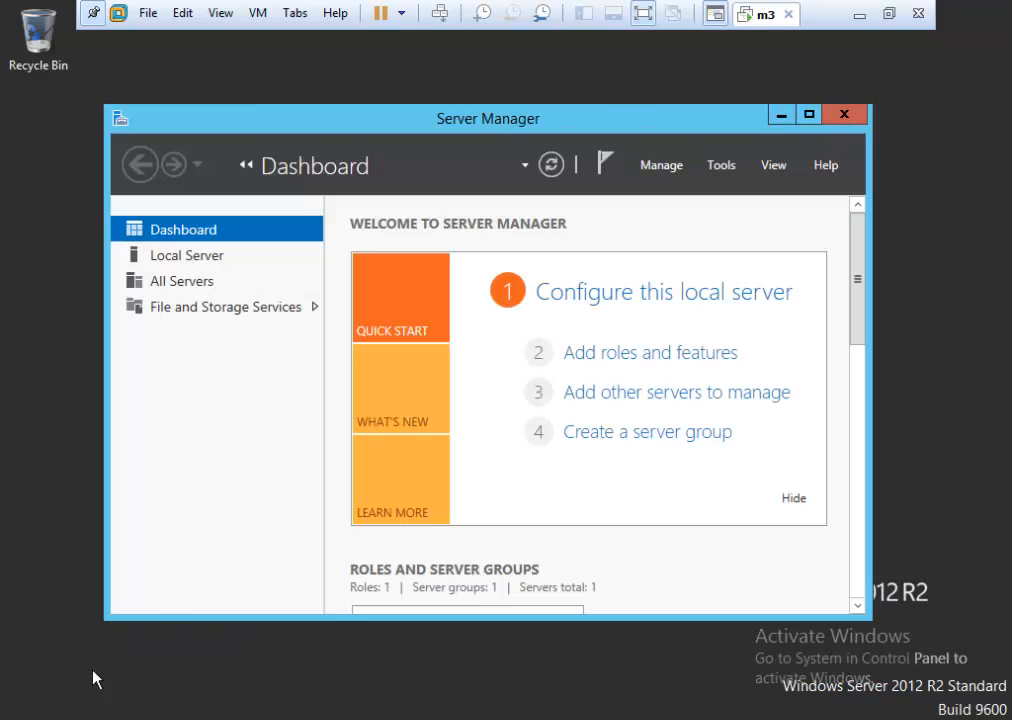
key("super")
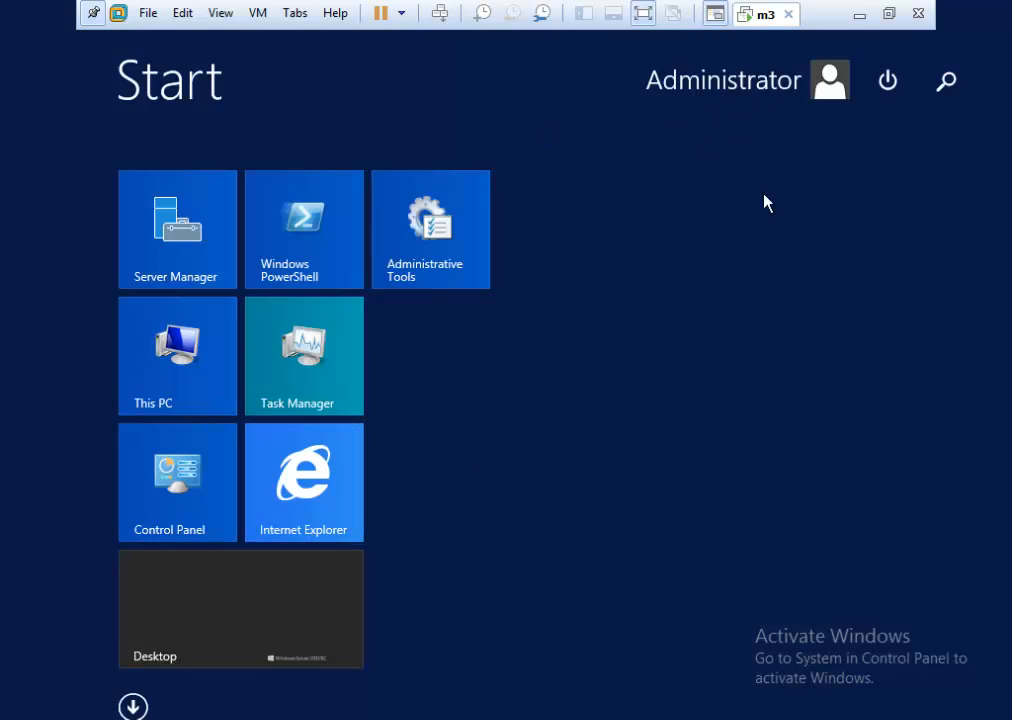
left_click(742, 82)
left_click(644, 188)
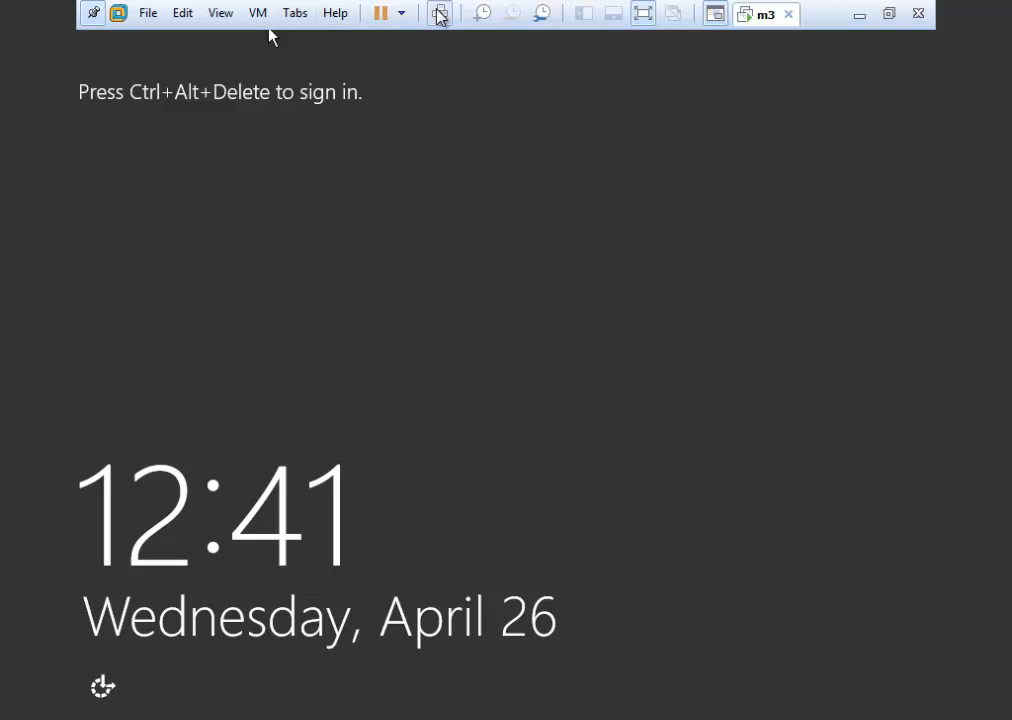
Sign in as the other local user by entering that user's password.
left_click(440, 16)
left_click(368, 328)
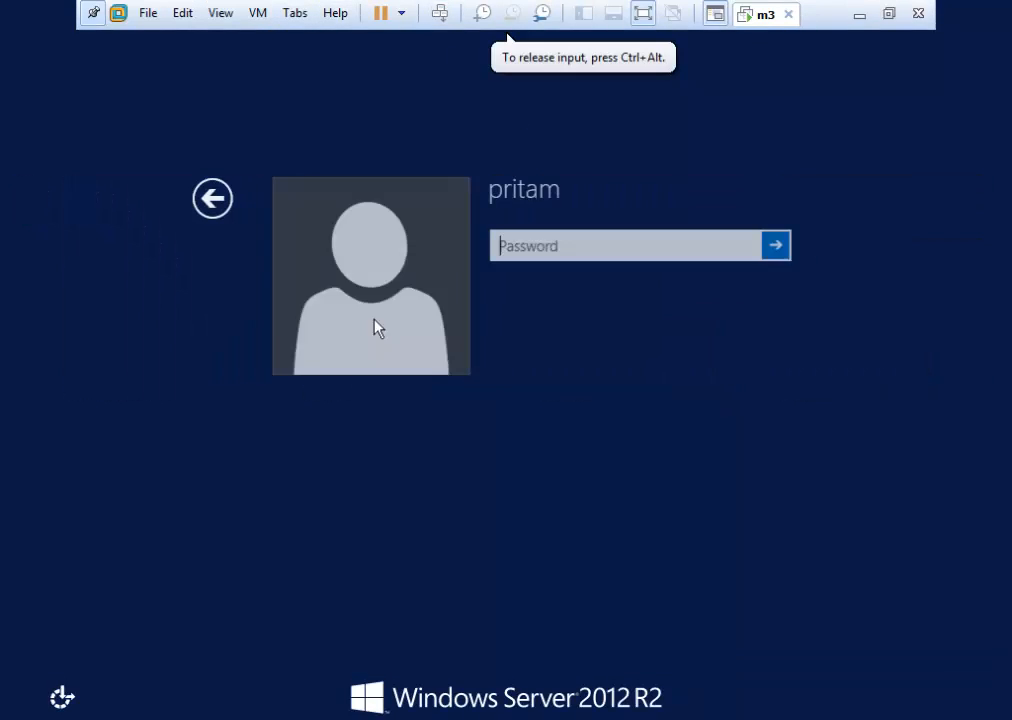
type("••")
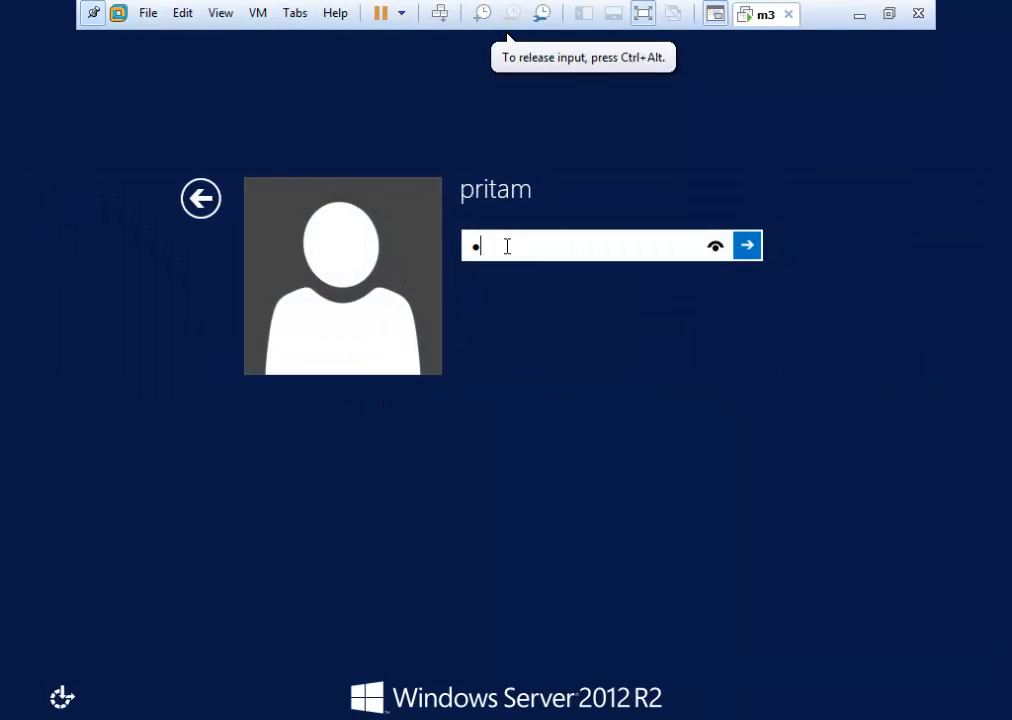
key("BackSpace")
type("••••")
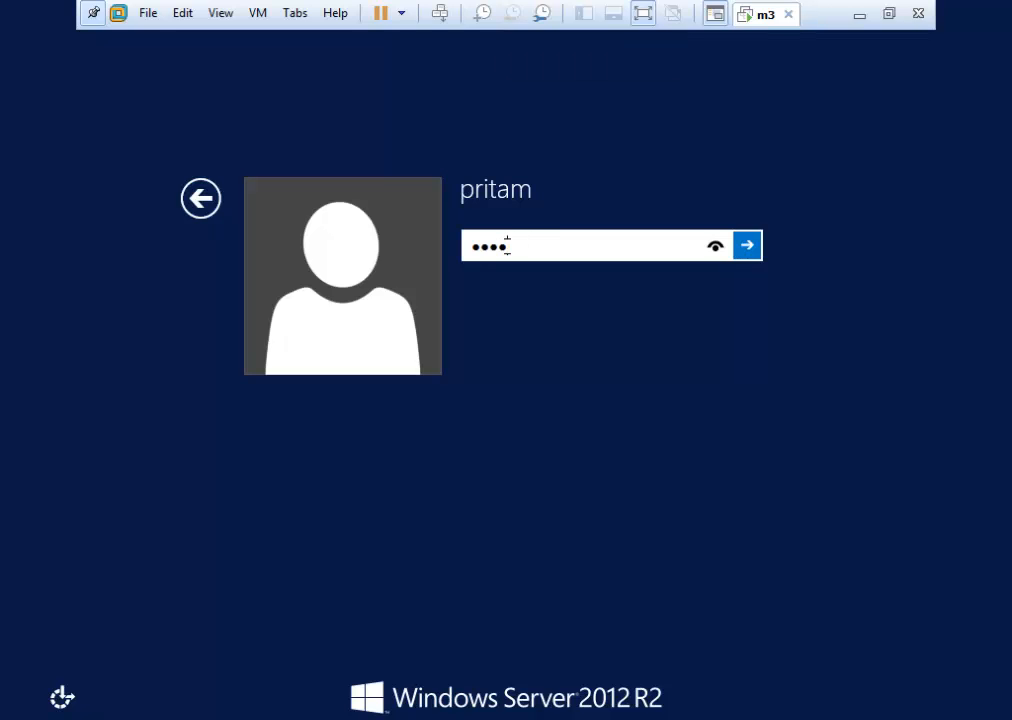
key("BackSpace")
key("BackSpace")
key("BackSpace")
key("BackSpace")
type("•••••")
key("Return")
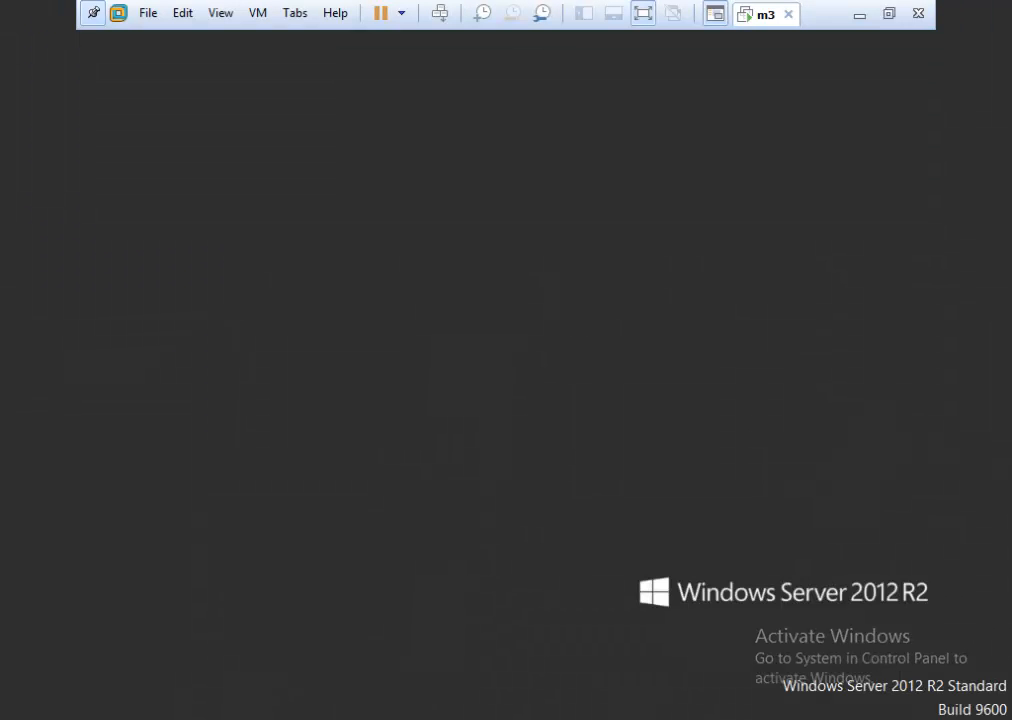
Open C:\my test2\test2\test.txt in Notepad.
key("super+e")
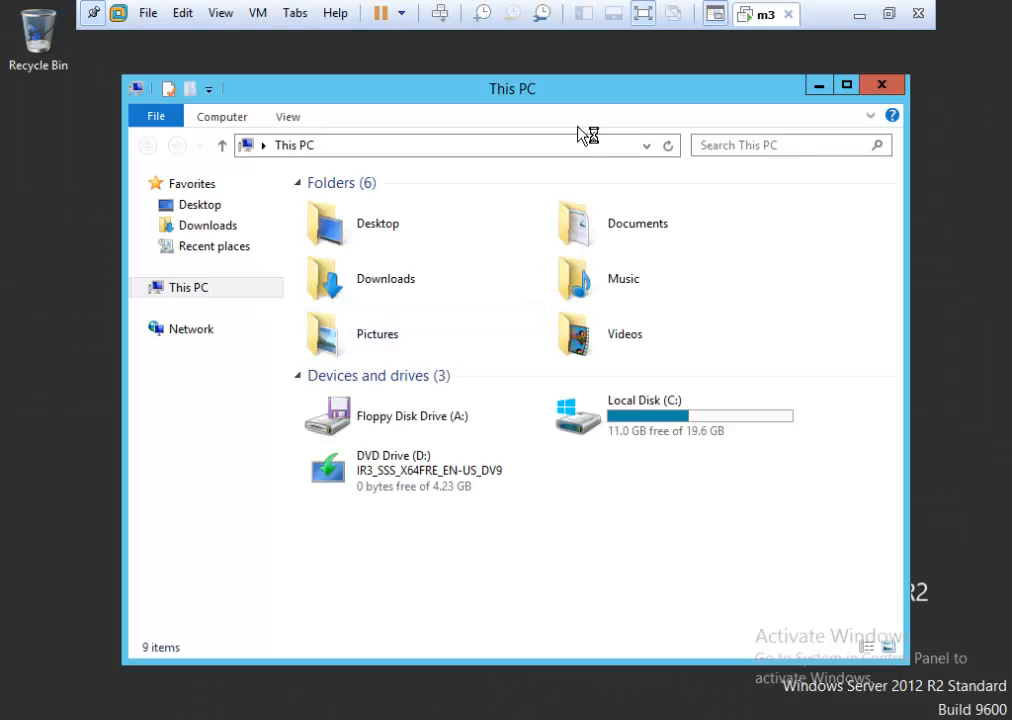
double_click(660, 434)
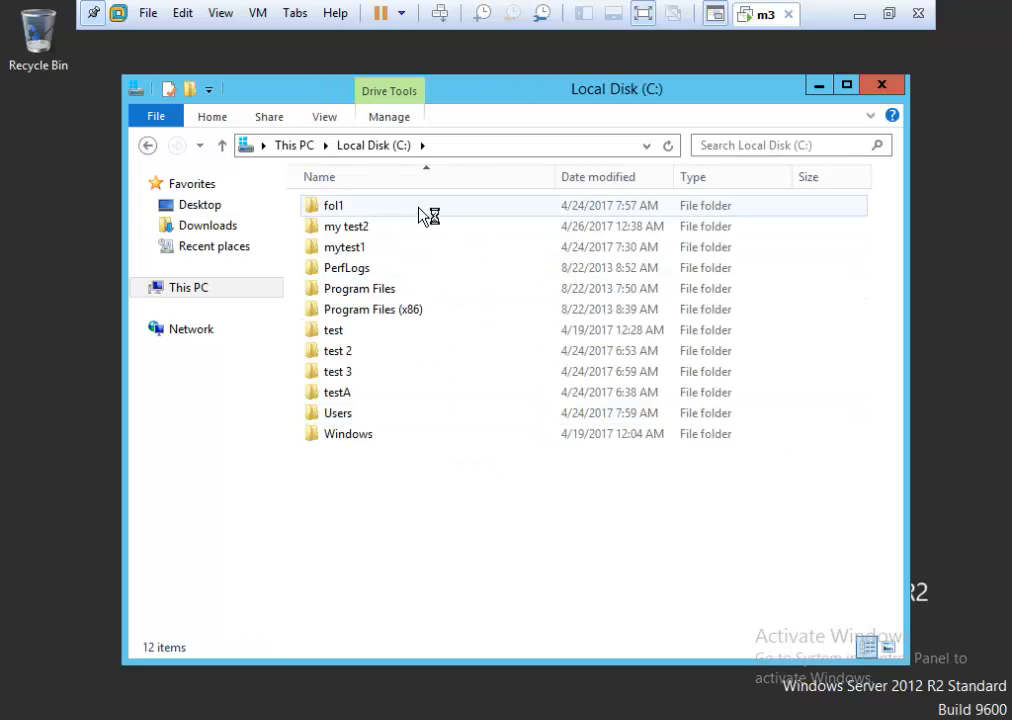
double_click(421, 232)
double_click(348, 218)
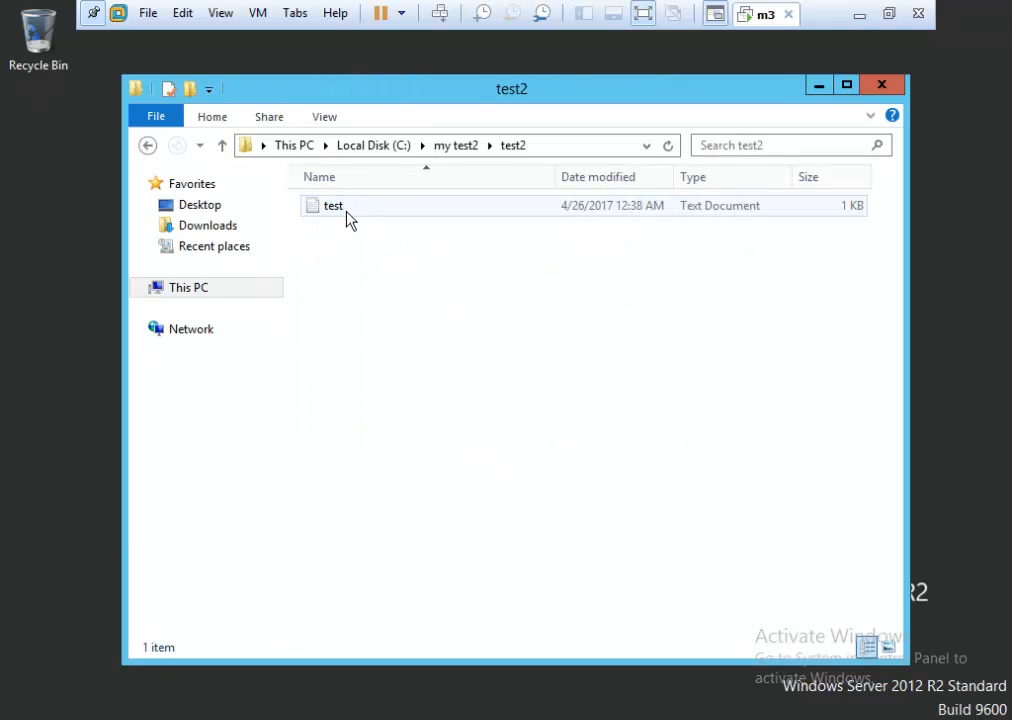
double_click(346, 216)
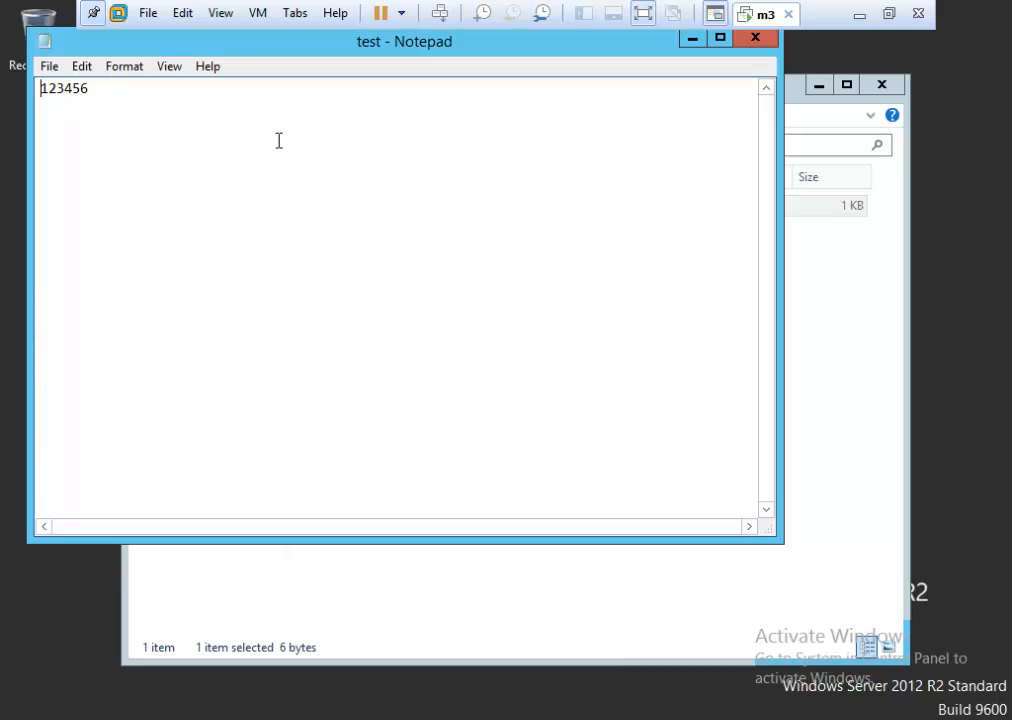
key("Return")
type("zxcvbn")
left_click(760, 38)
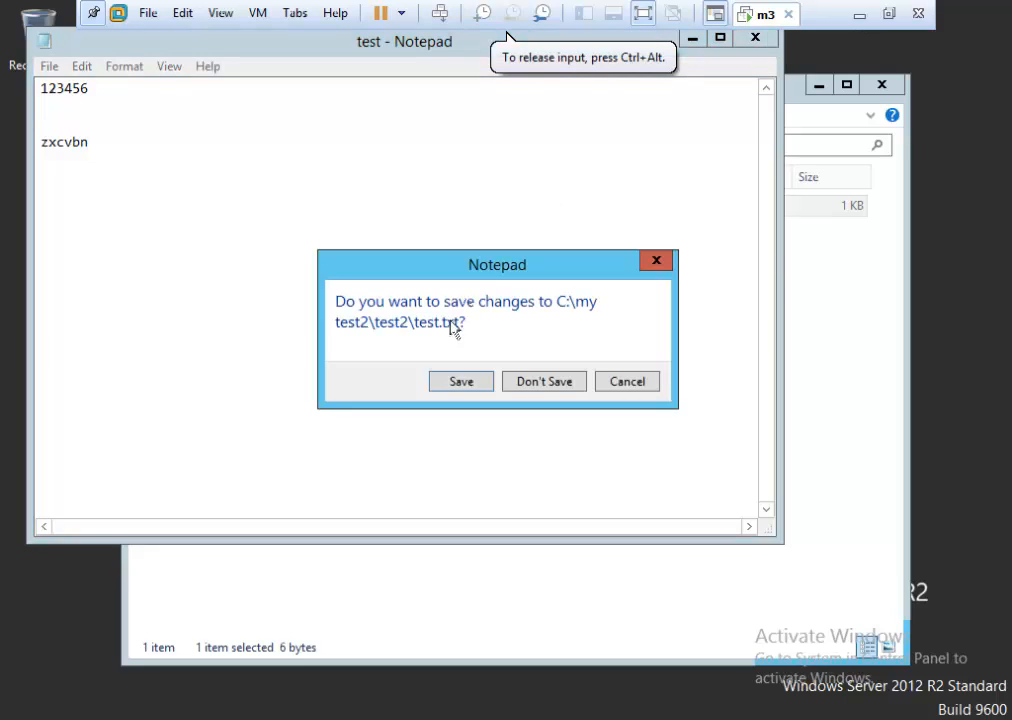
left_click(459, 382)
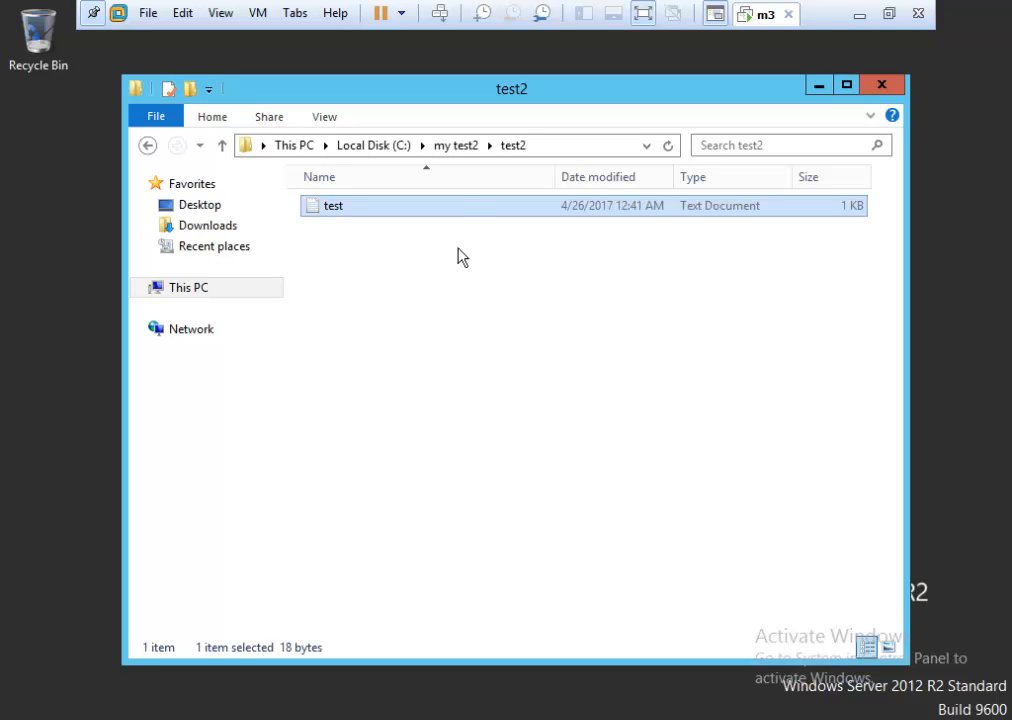
Open the test file's Security properties and display the sales group's Read & execute and Read permissions.
right_click(452, 213)
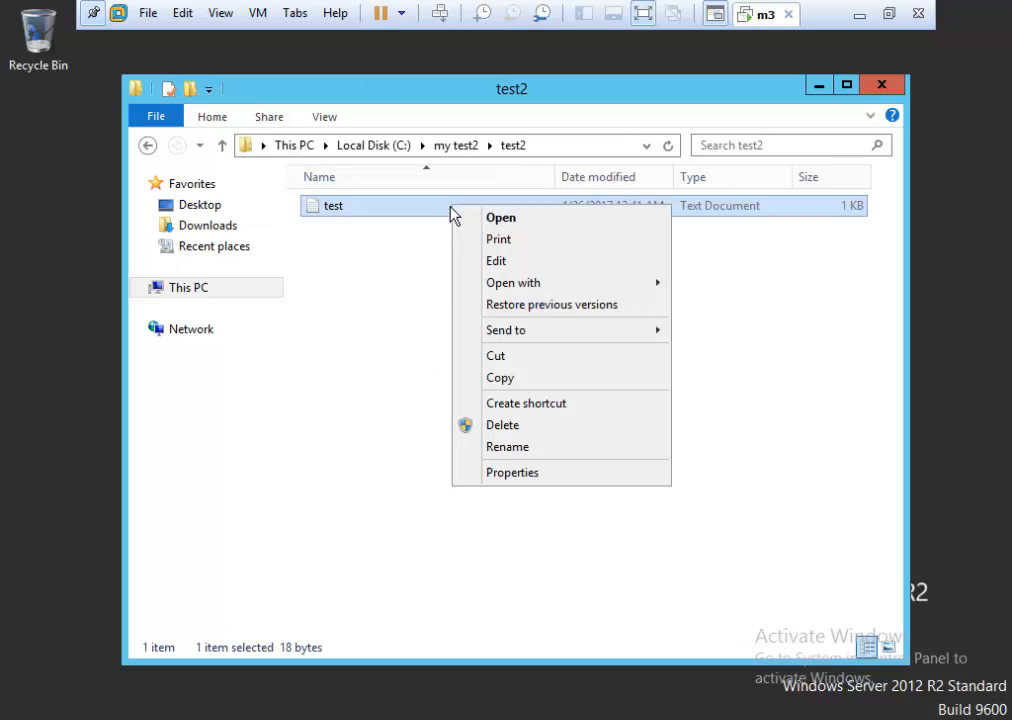
left_click(532, 480)
left_click(546, 254)
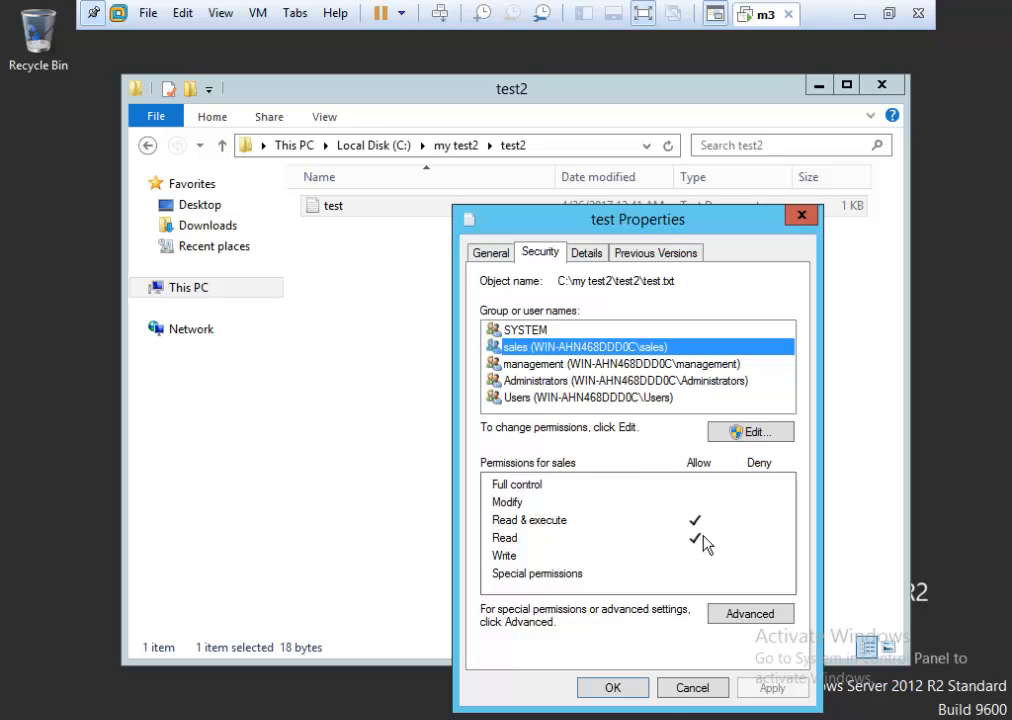
left_click(686, 690)
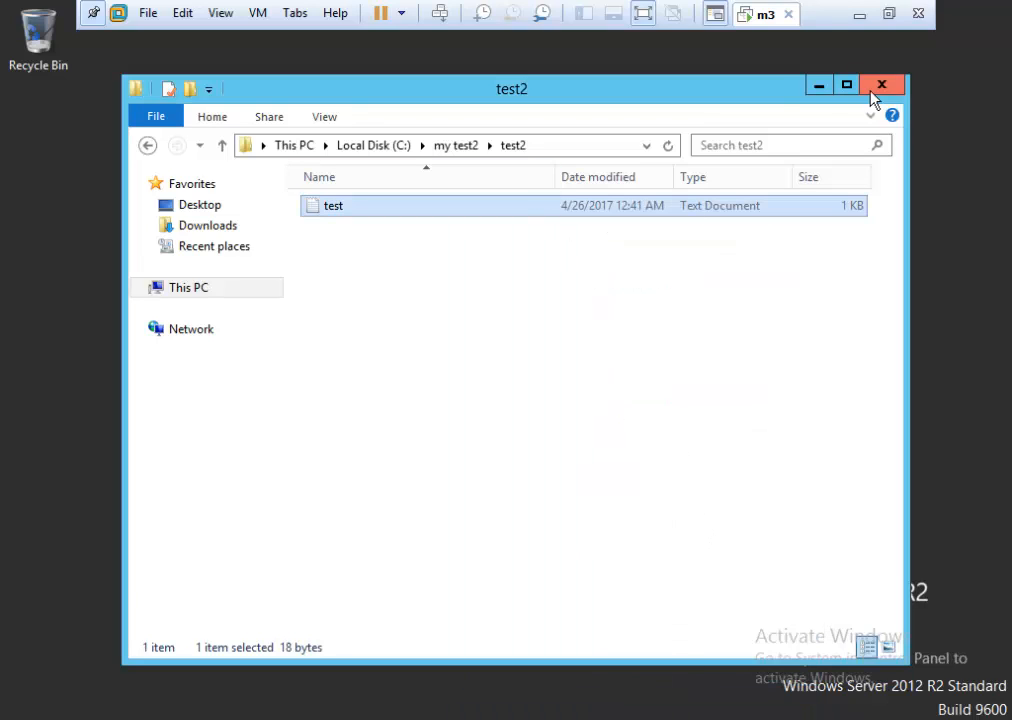
right_click(372, 217)
left_click(447, 477)
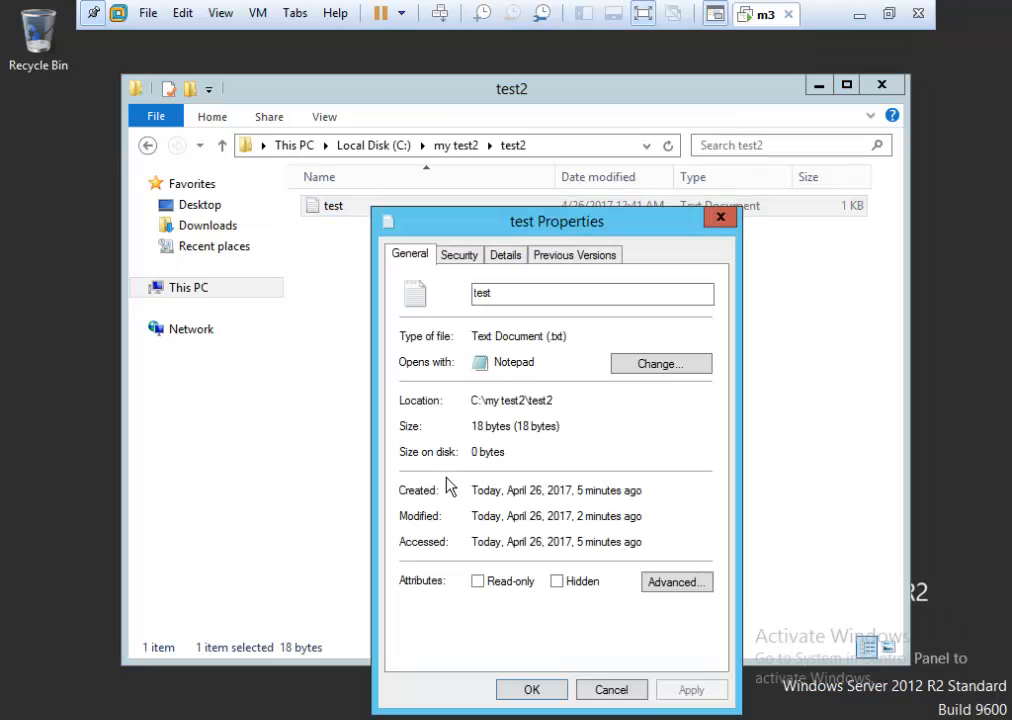
left_click(460, 257)
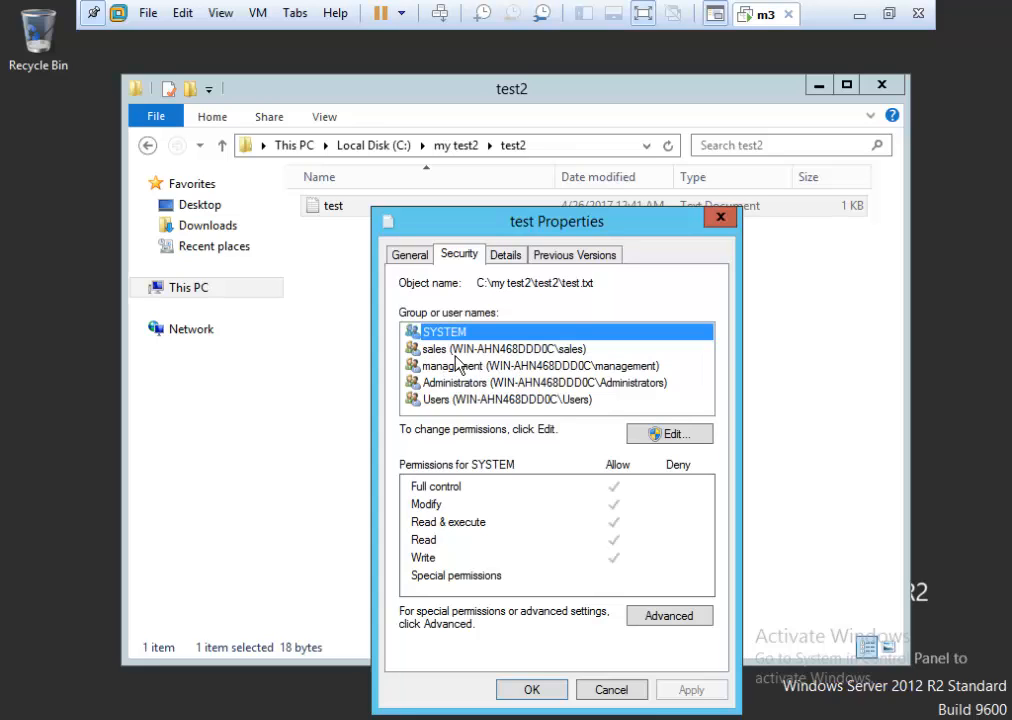
left_click(452, 350)
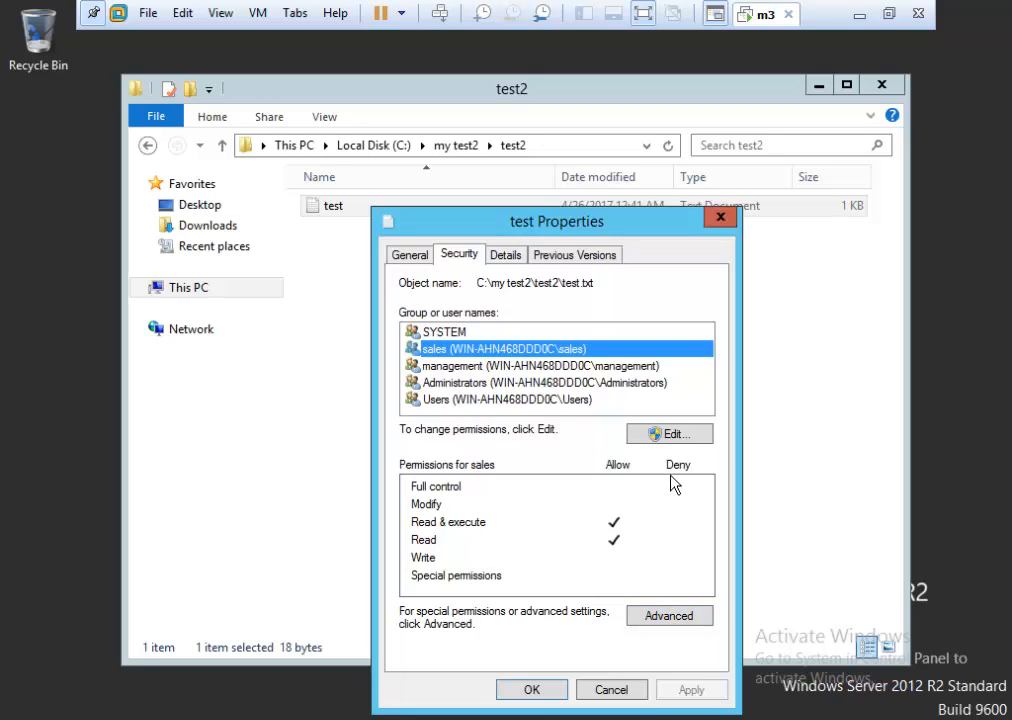
Enter the administrator password at the UAC prompt to edit the test file's permissions.
left_click(672, 434)
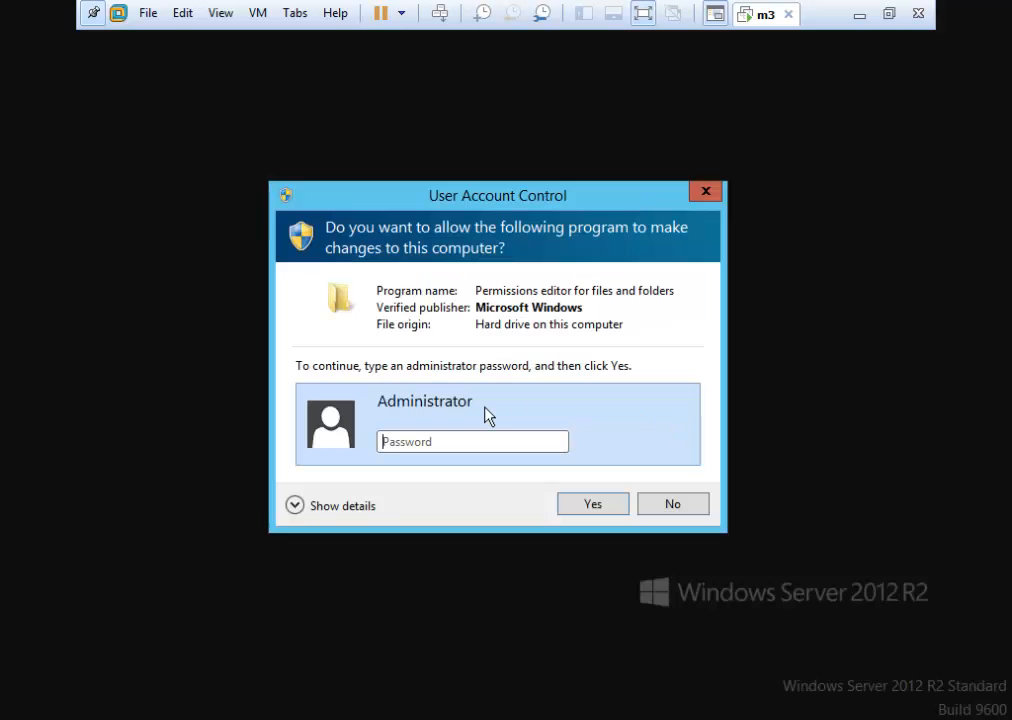
type("********")
key("Return")
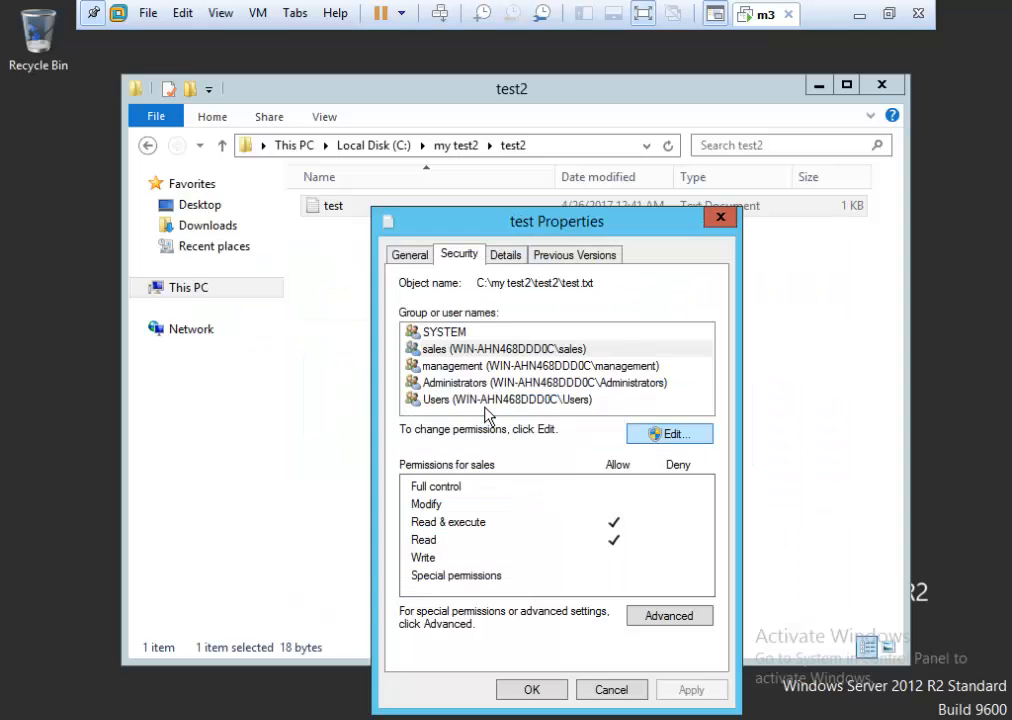
left_click_drag(680, 278, 658, 213)
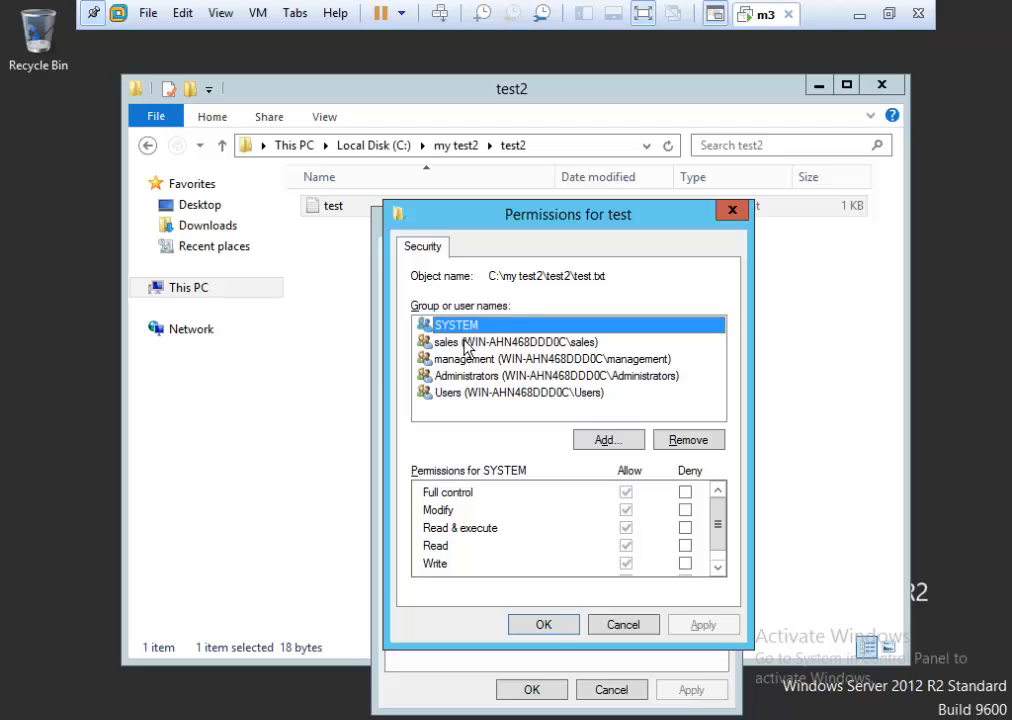
Deny Write for the sales group, apply, confirm the warning, and accept.
left_click(431, 342)
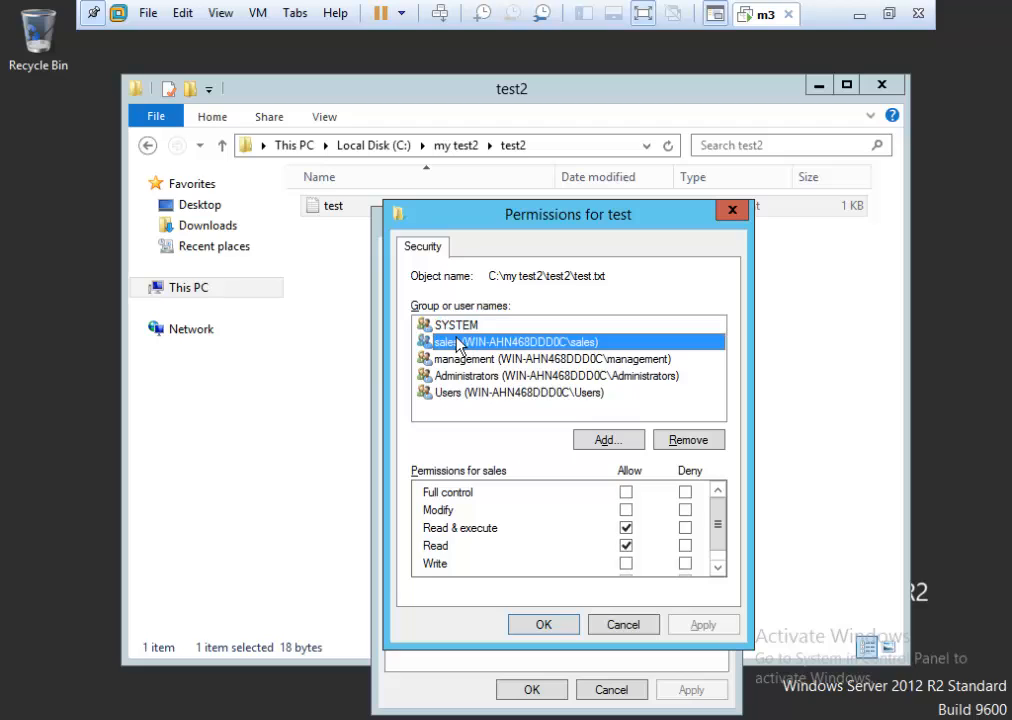
left_click(685, 564)
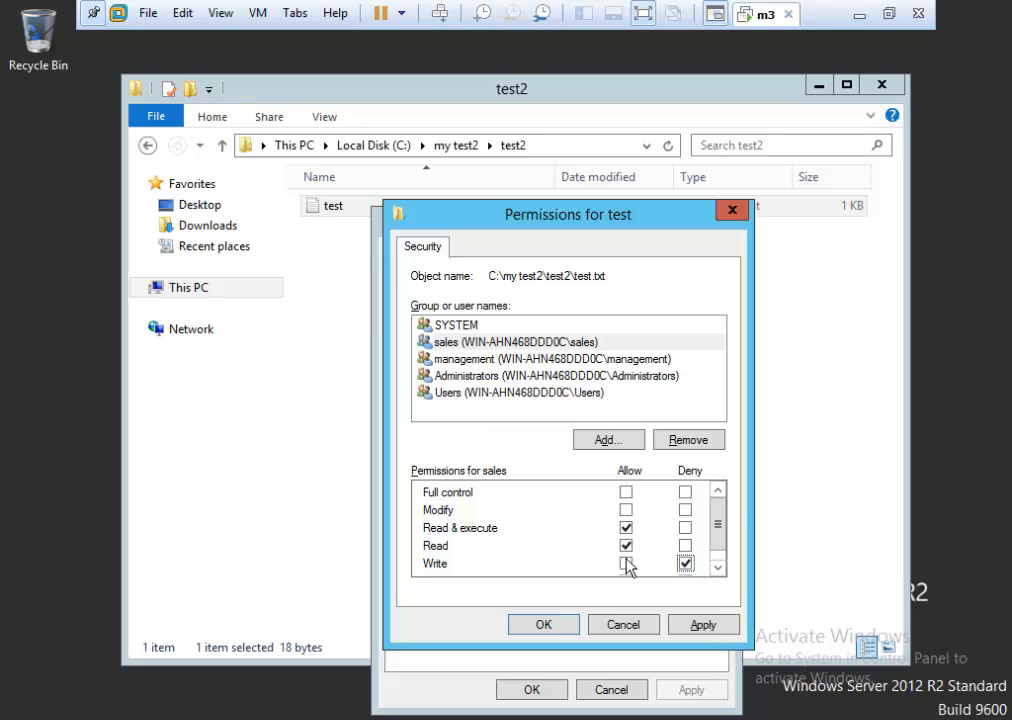
left_click(700, 627)
left_click(598, 468)
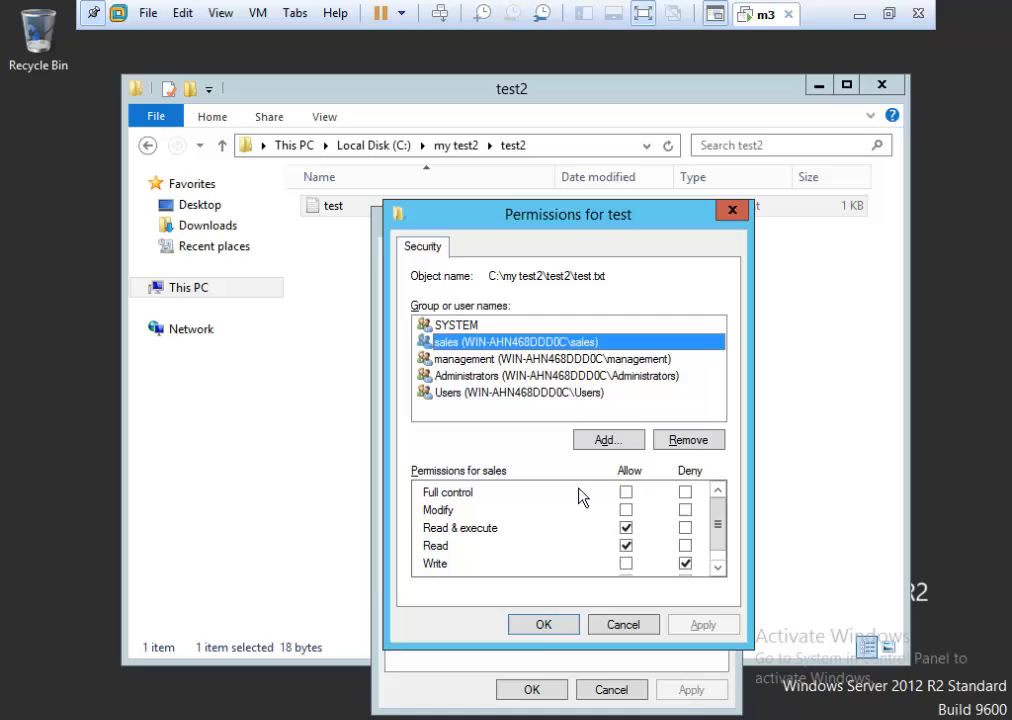
left_click(538, 628)
Close the properties, refresh the test2 listing, close Explorer, and sign out.
left_click(535, 690)
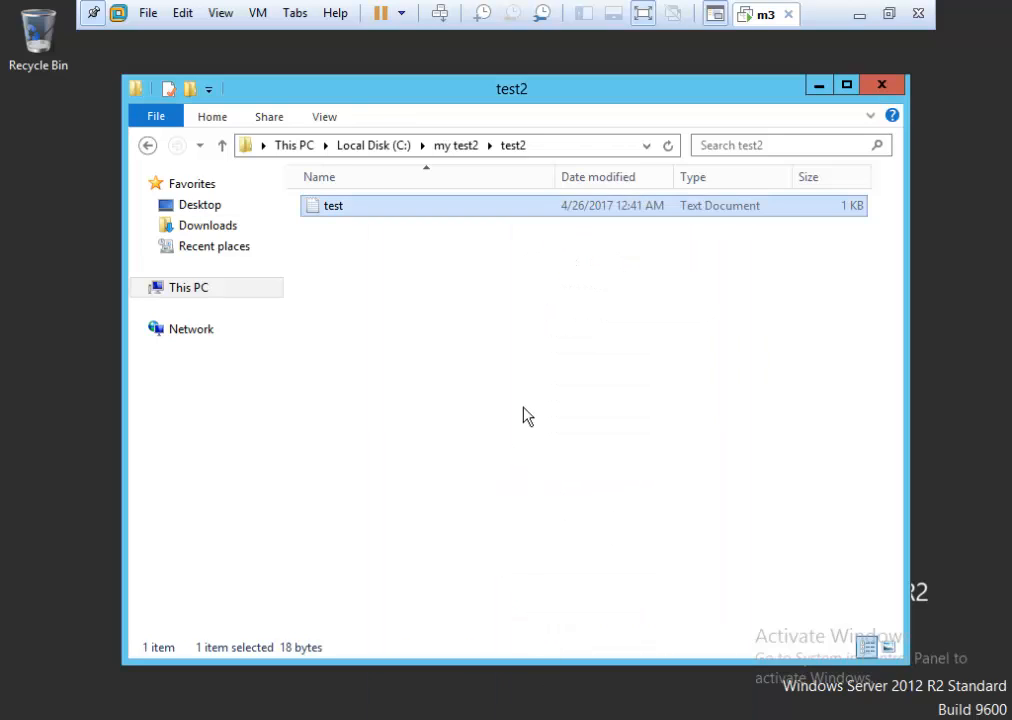
right_click(525, 403)
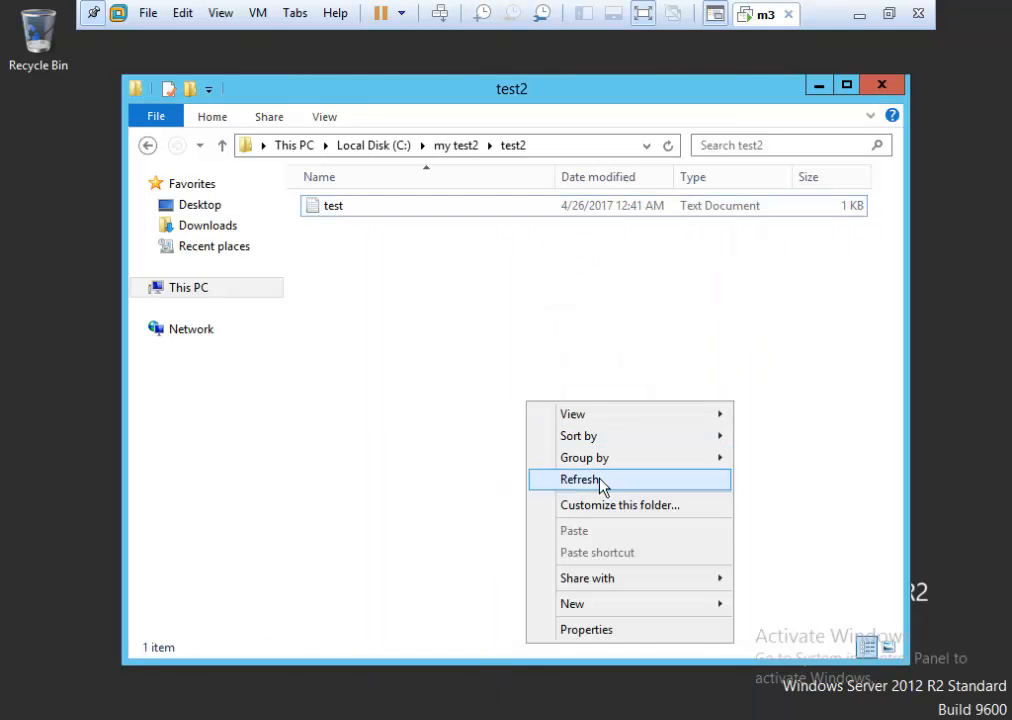
left_click(590, 480)
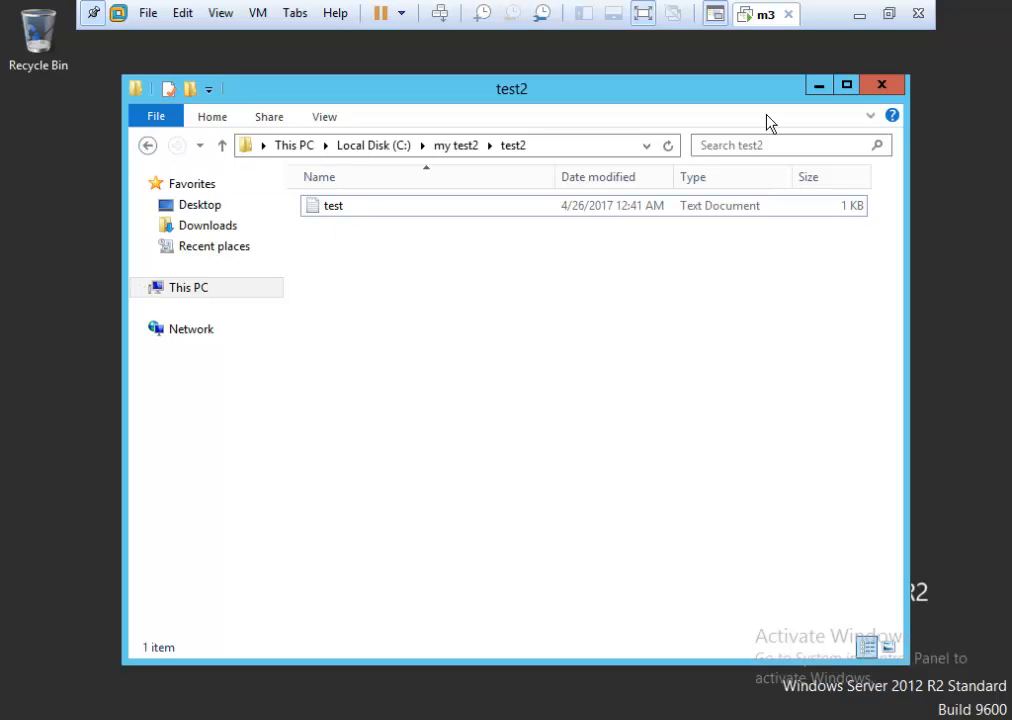
left_click(874, 89)
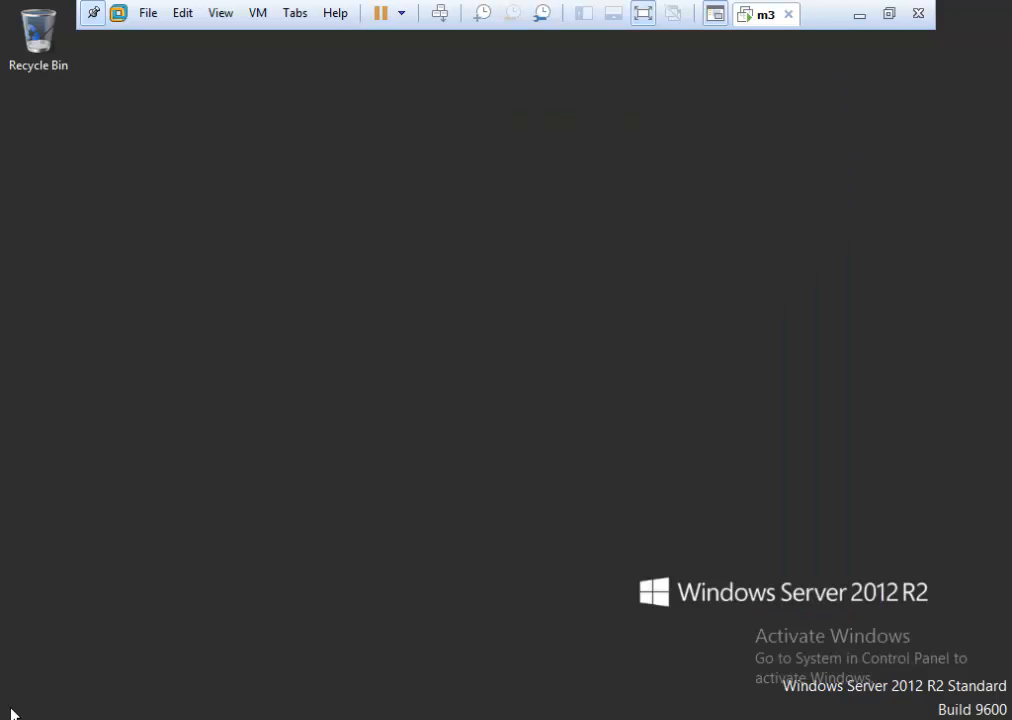
key("super")
left_click(773, 93)
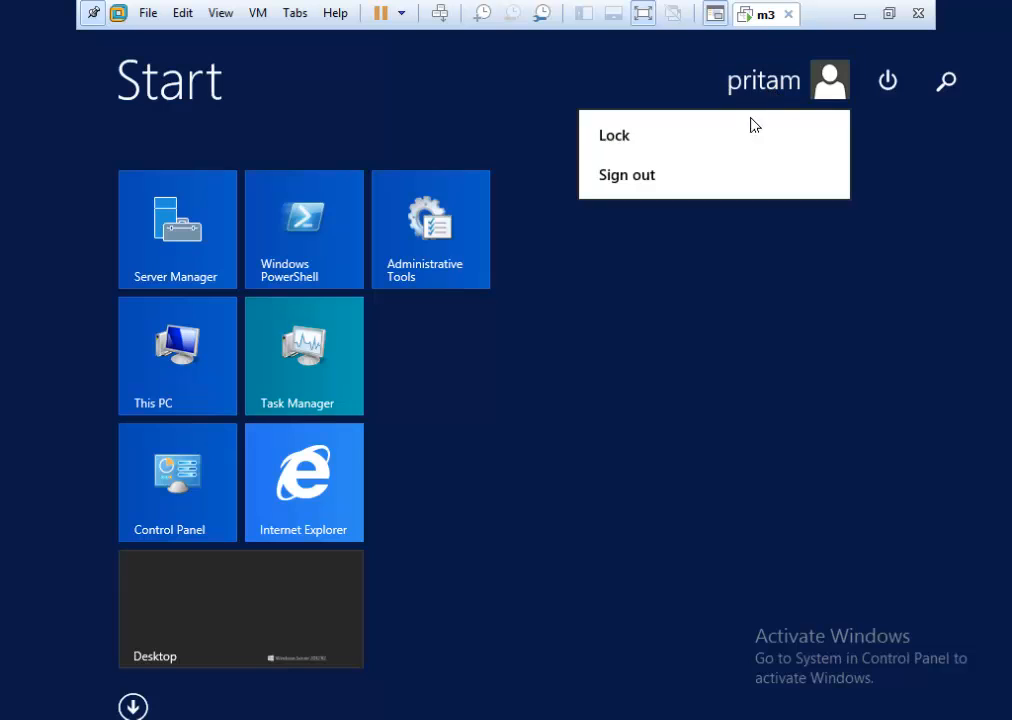
left_click(659, 186)
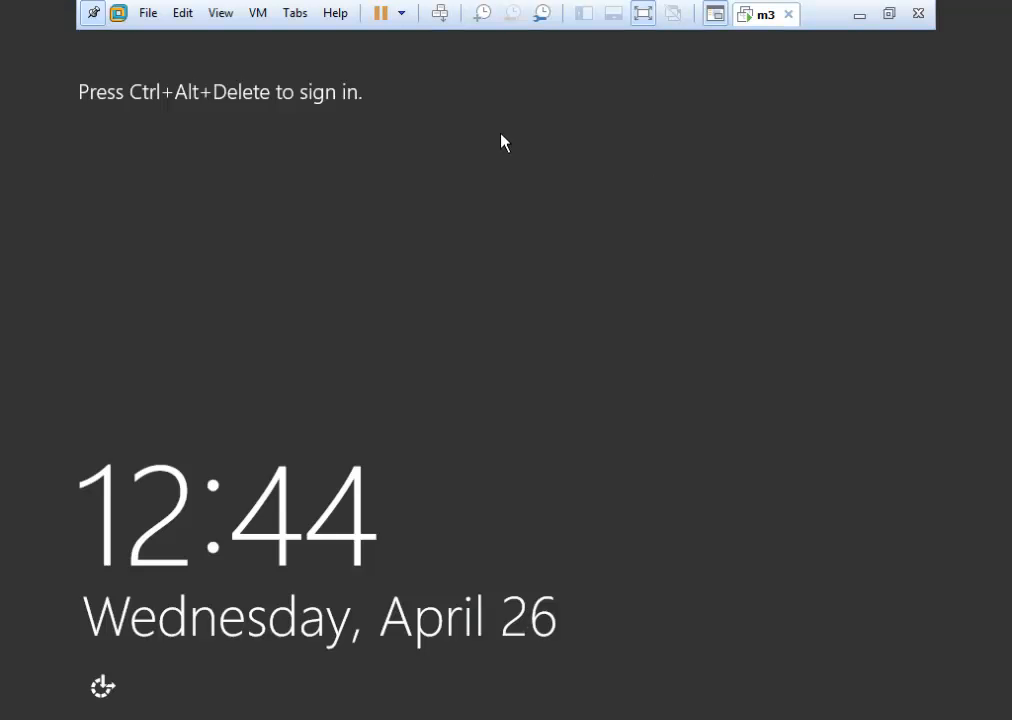
Sign back in as the same standard user with that user's password.
left_click(440, 13)
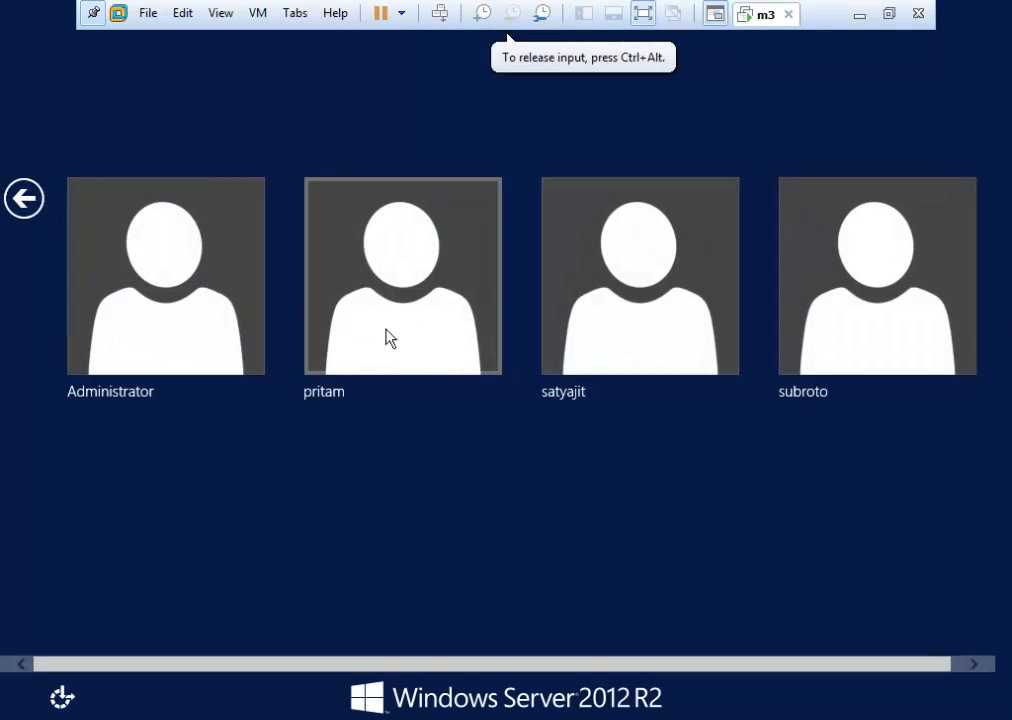
left_click(390, 338)
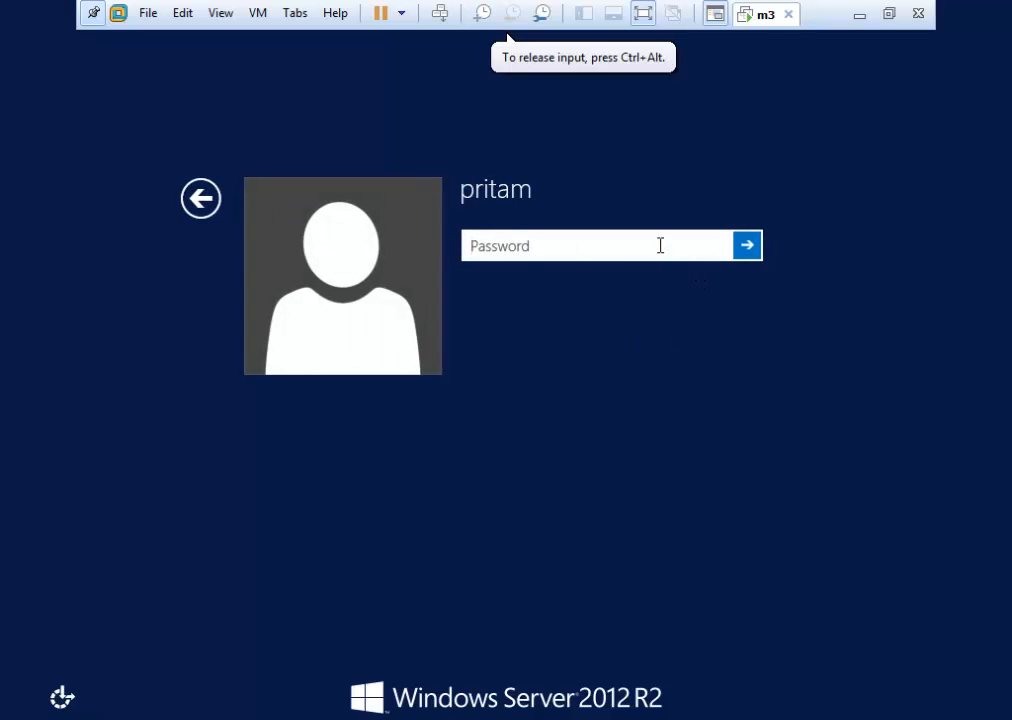
type("••••••")
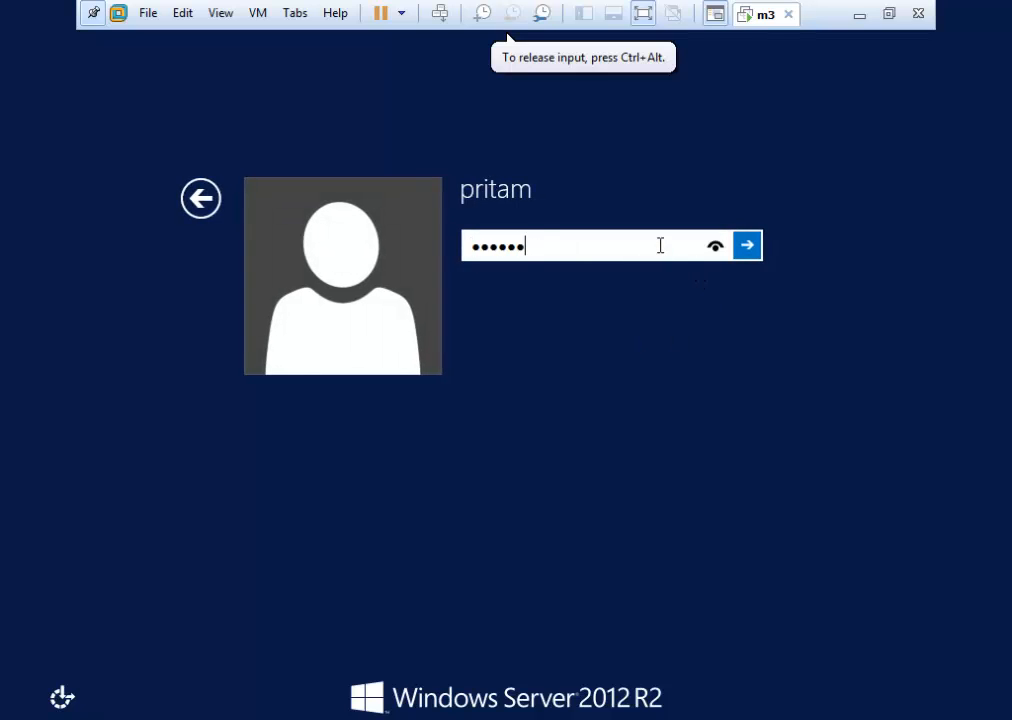
key("Return")
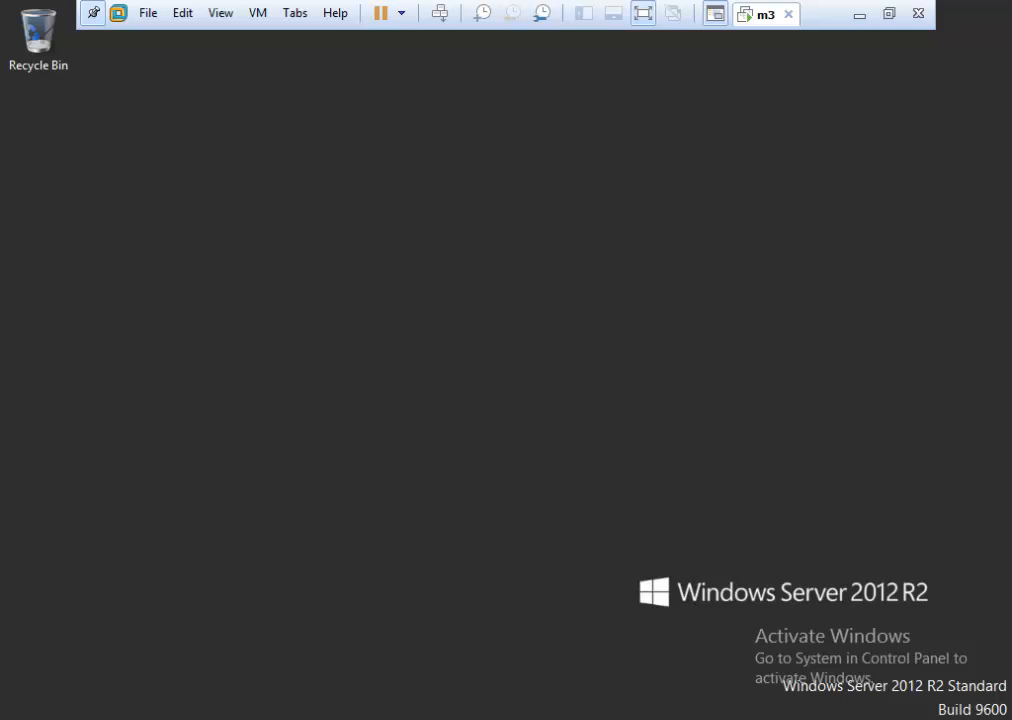
Open This PC, glance at Local Disk (C:) properties, then open C: and the my test2 folder.
key("super+e")
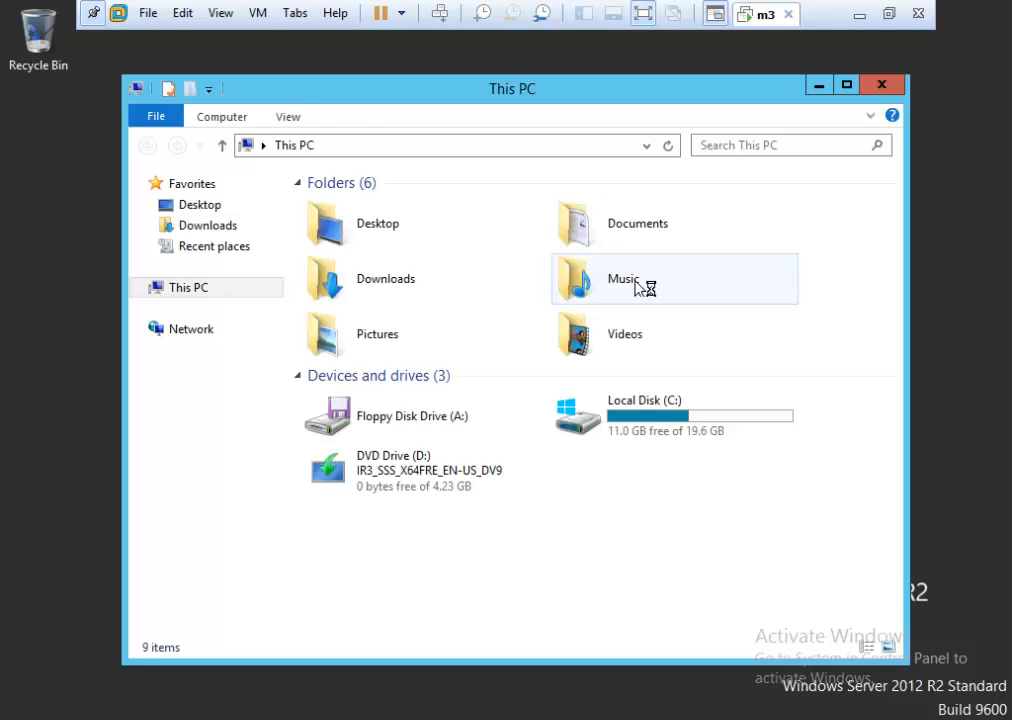
right_click(638, 430)
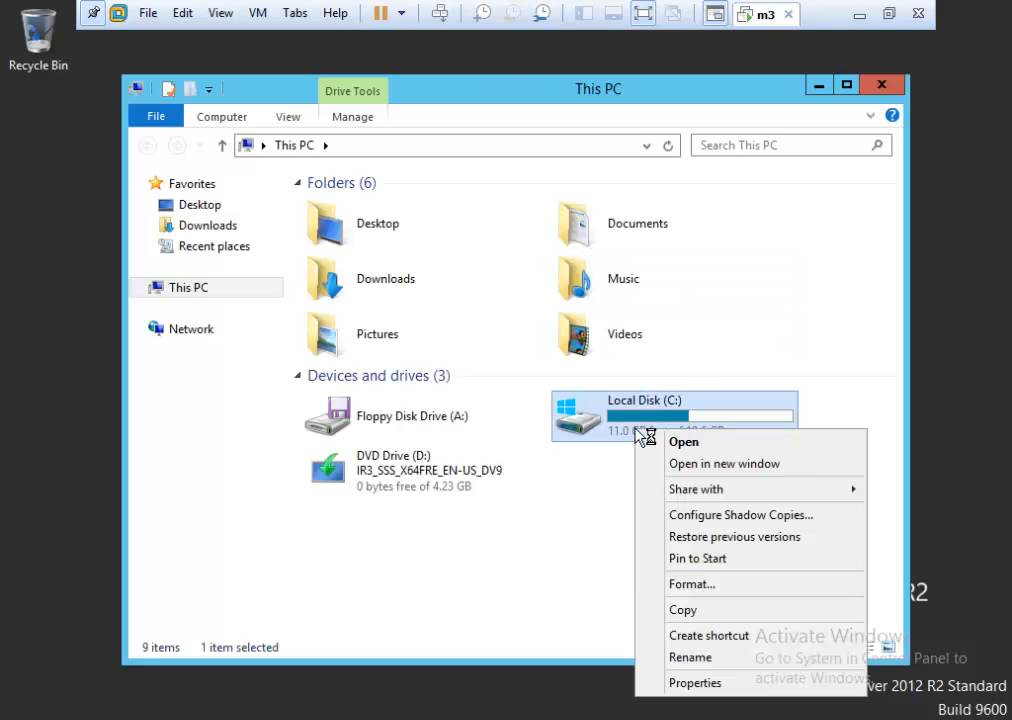
left_click(702, 683)
left_click(872, 688)
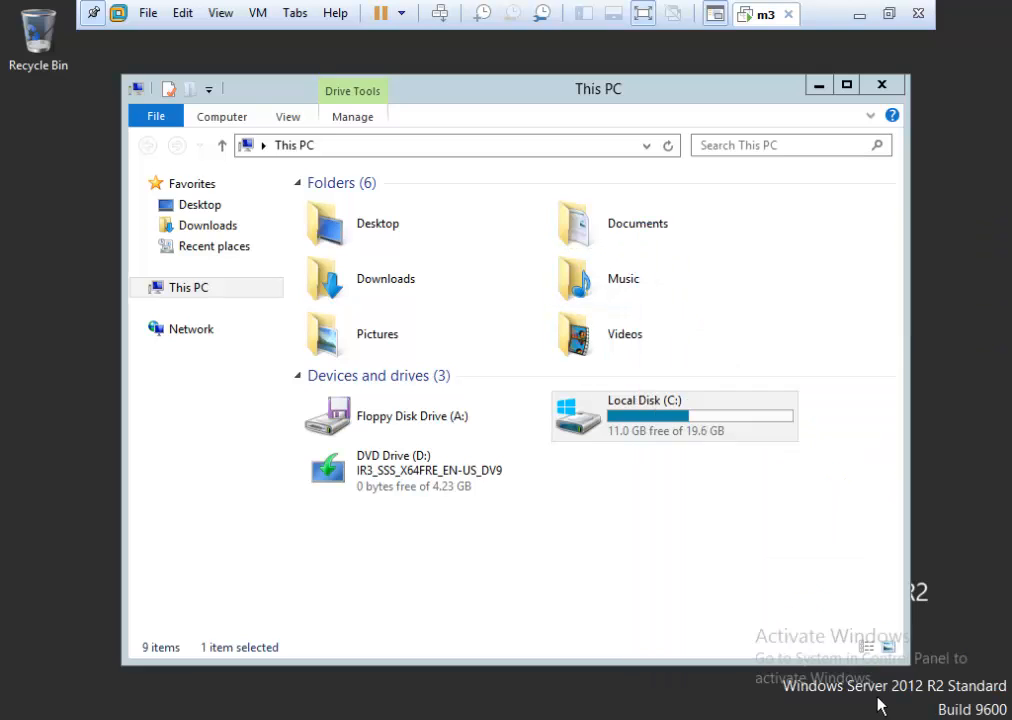
double_click(661, 414)
left_click(326, 228)
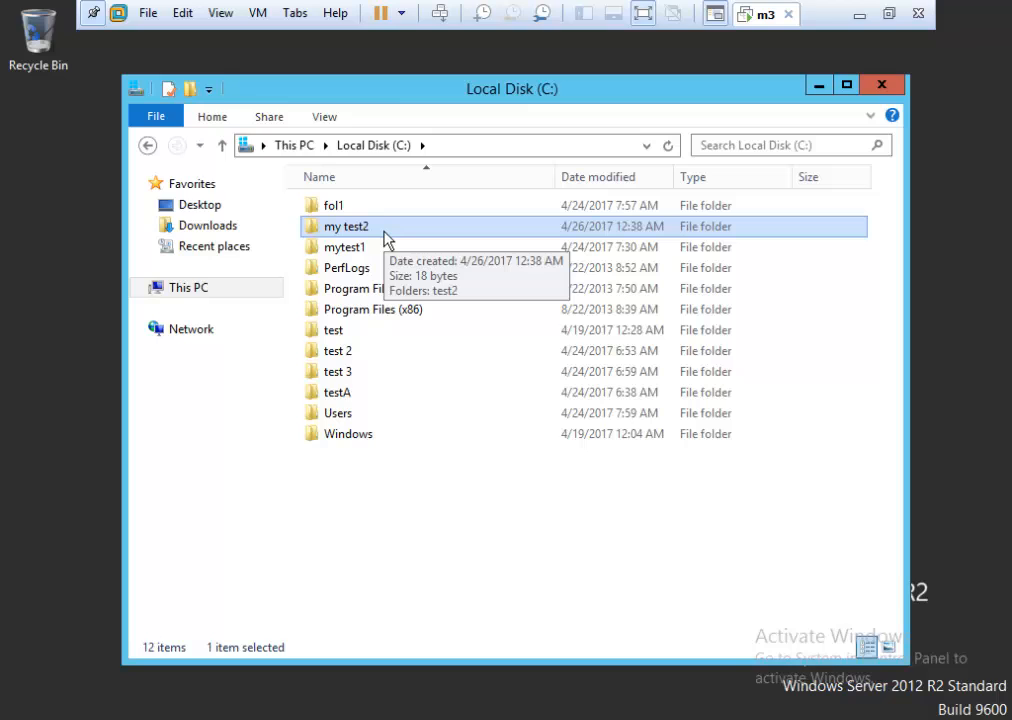
double_click(386, 238)
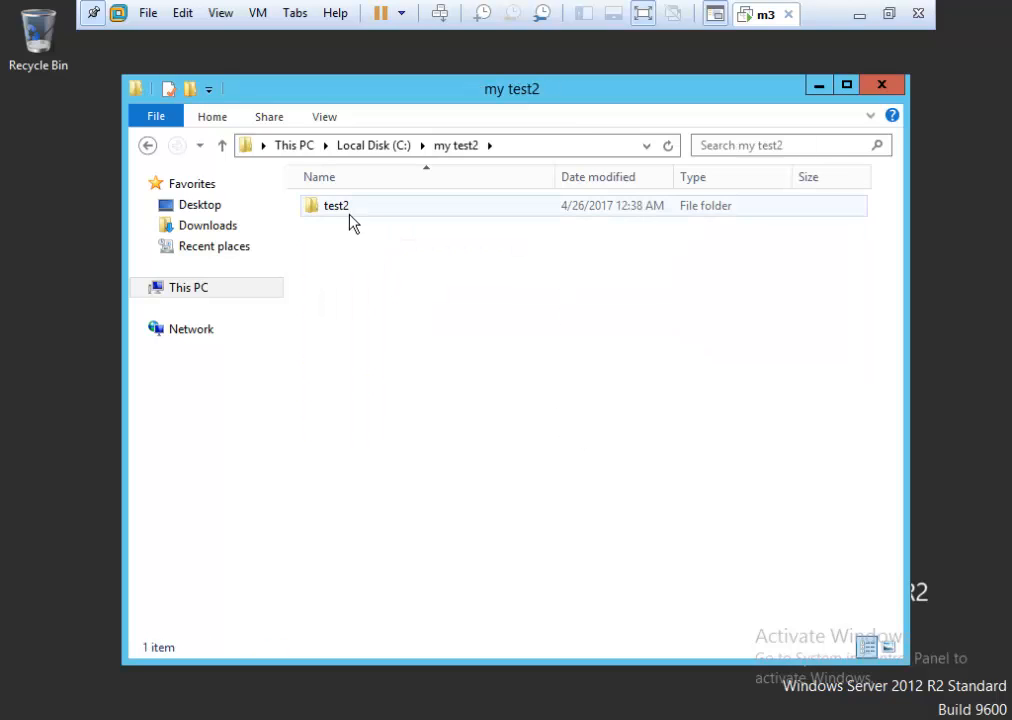
Return to C: and review management's permissions on my test2, then cancel.
left_click(147, 146)
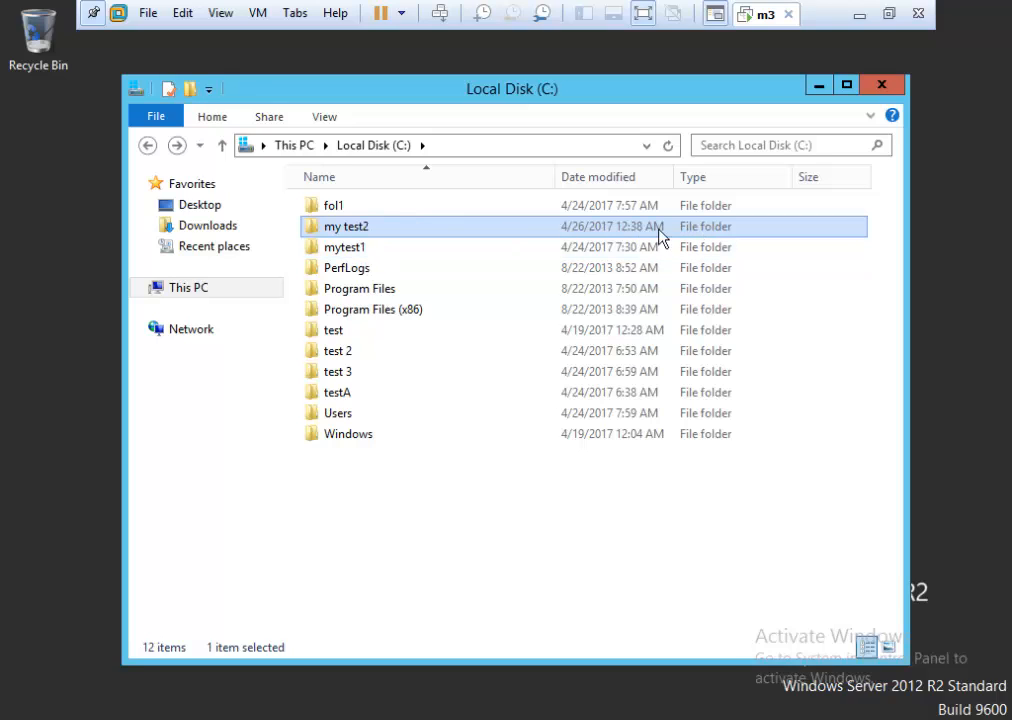
right_click(411, 224)
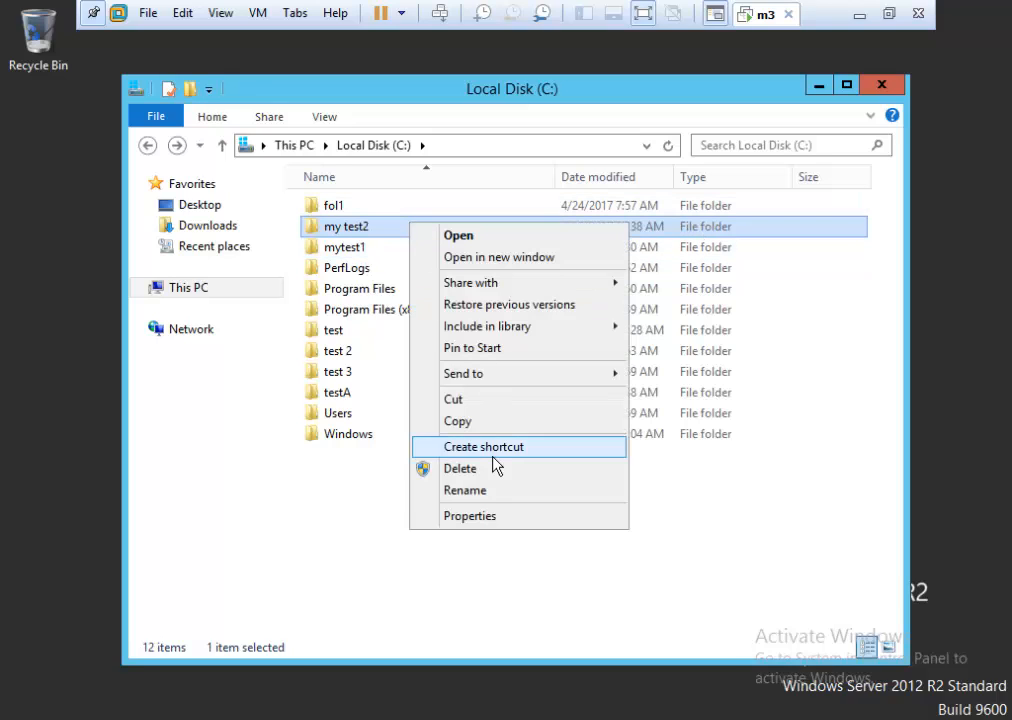
left_click(474, 516)
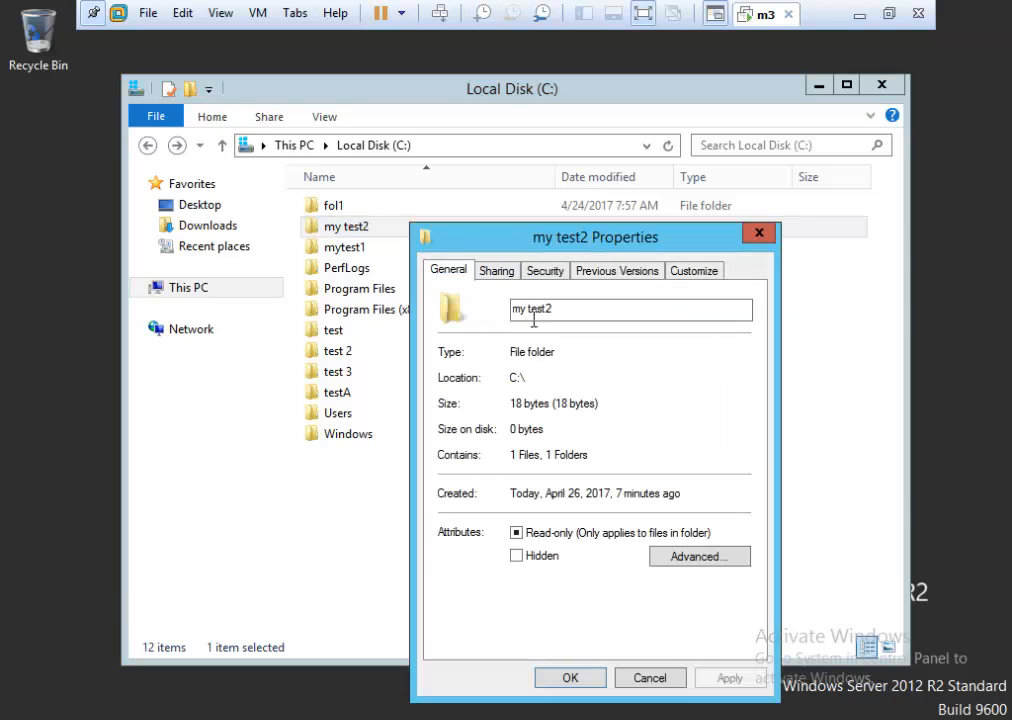
left_click(546, 272)
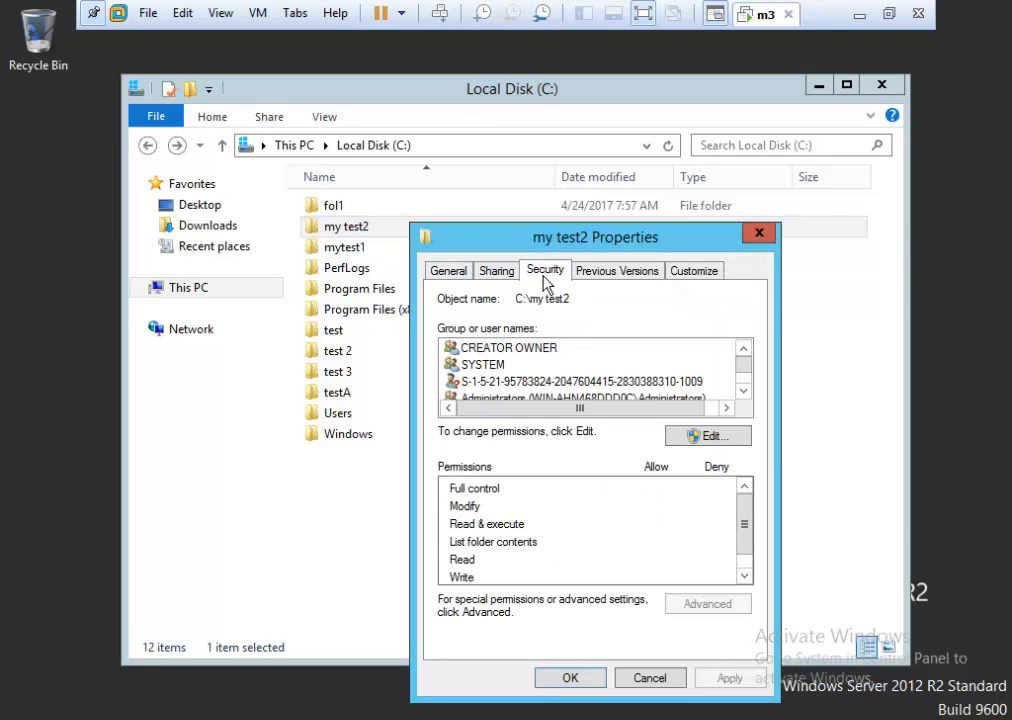
left_click(529, 381)
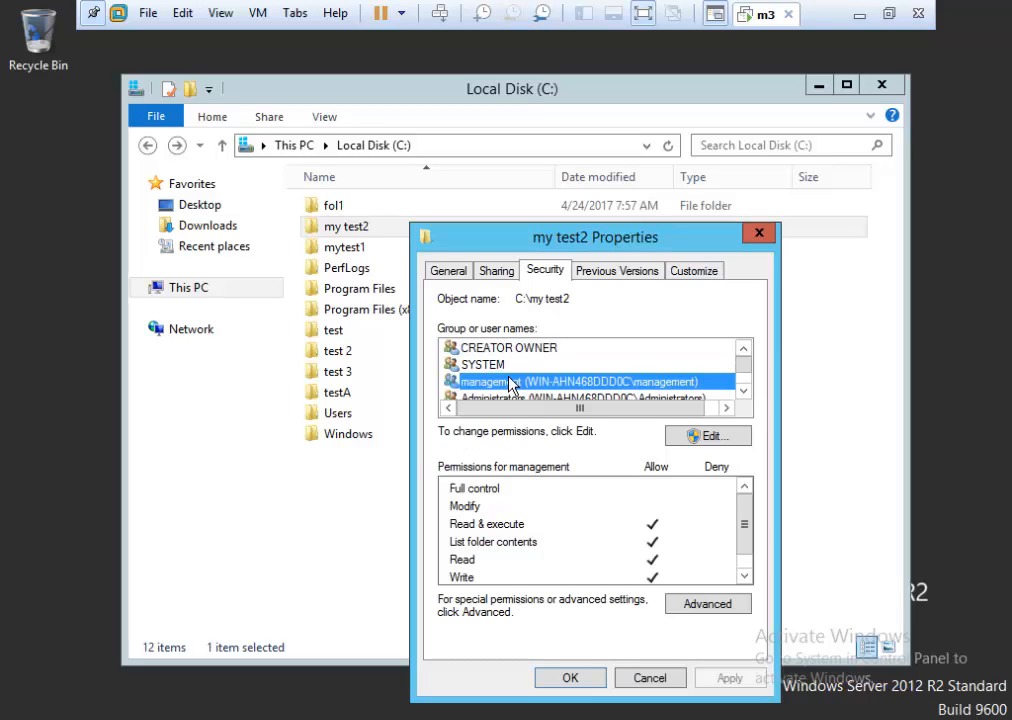
left_click(652, 679)
Check the management group's permissions on the test2 folder's Security tab, then cancel.
double_click(390, 229)
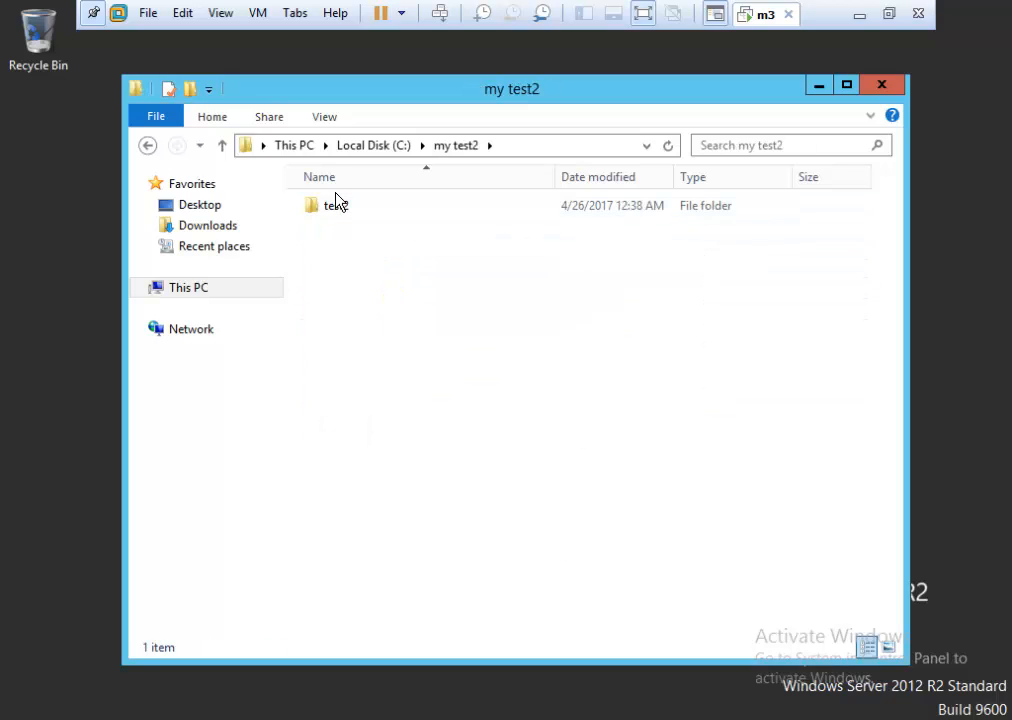
right_click(336, 208)
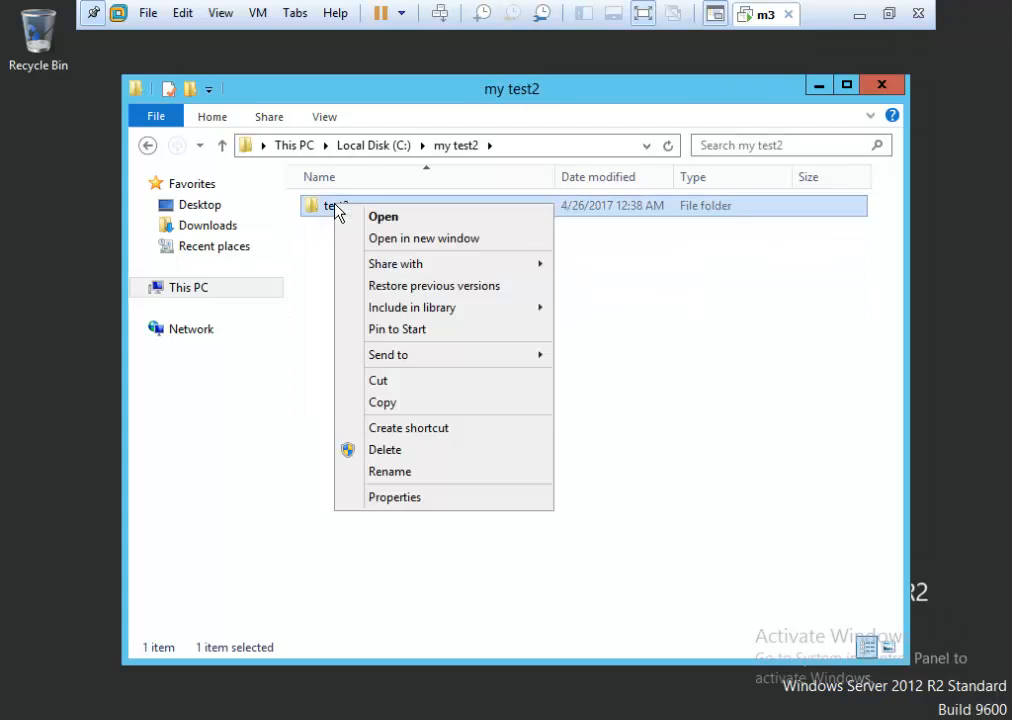
left_click(415, 499)
left_click(481, 253)
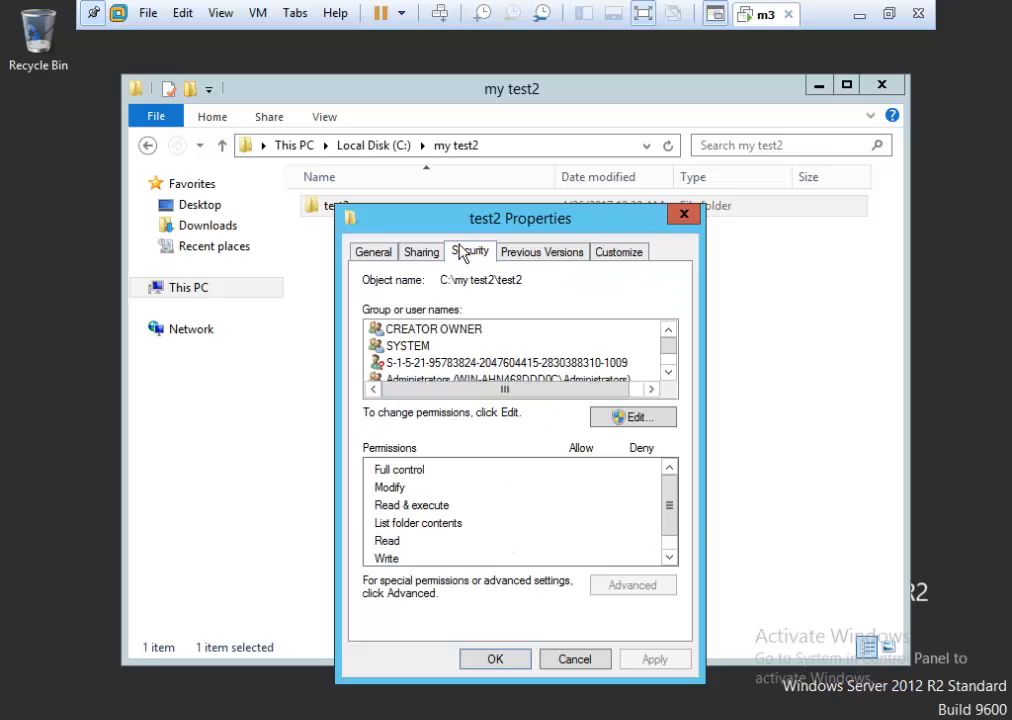
left_click(493, 364)
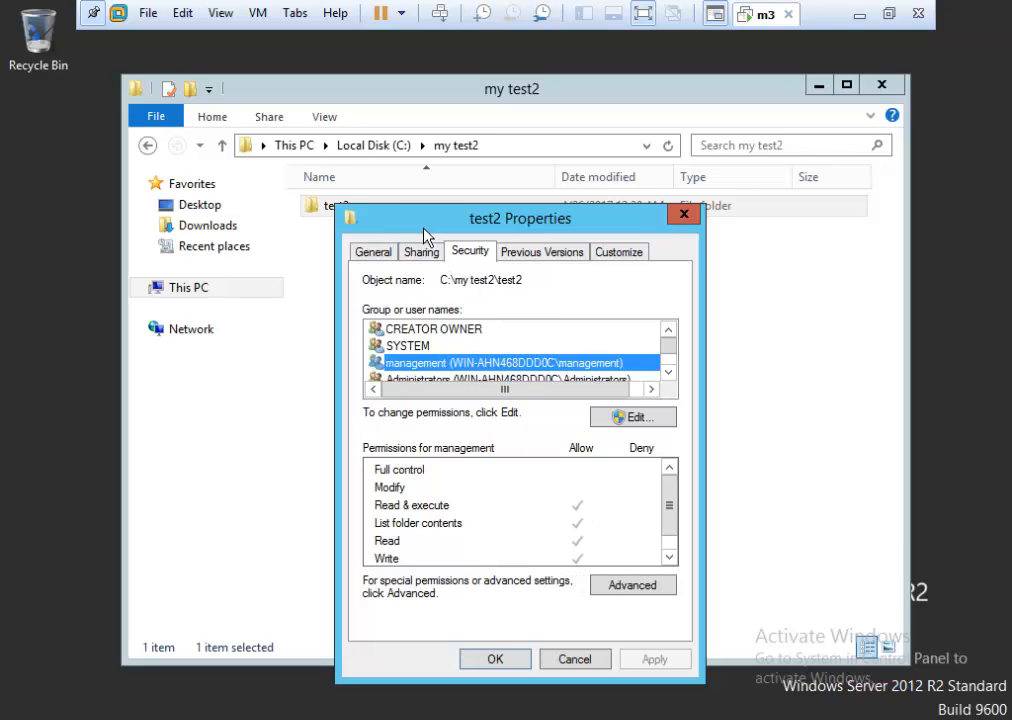
left_click_drag(422, 228, 463, 260)
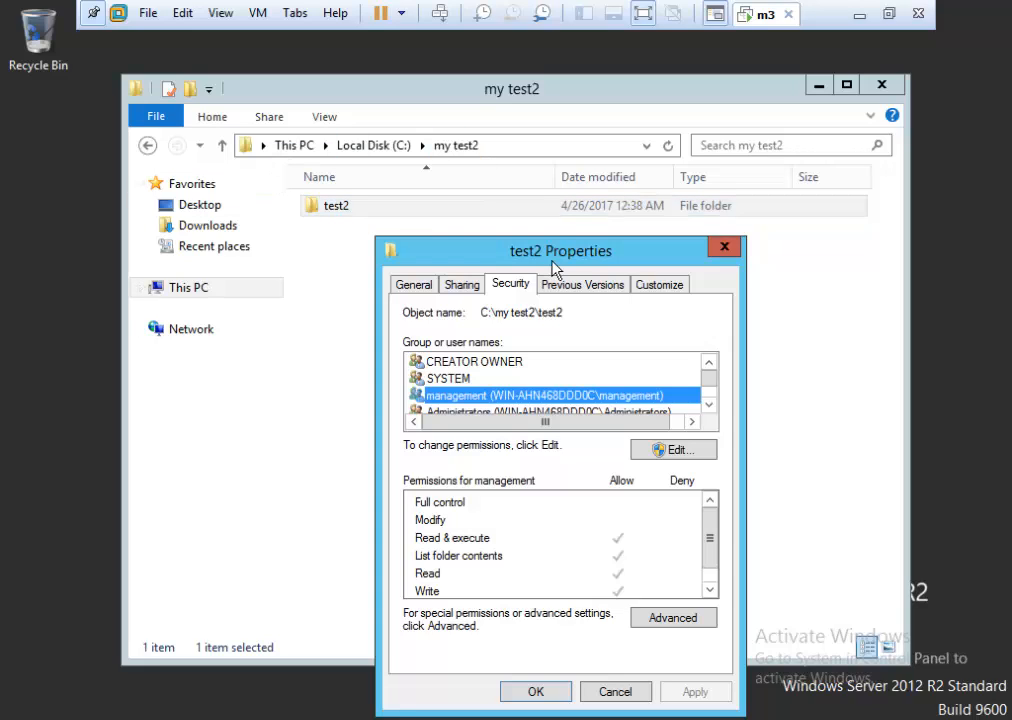
left_click(626, 694)
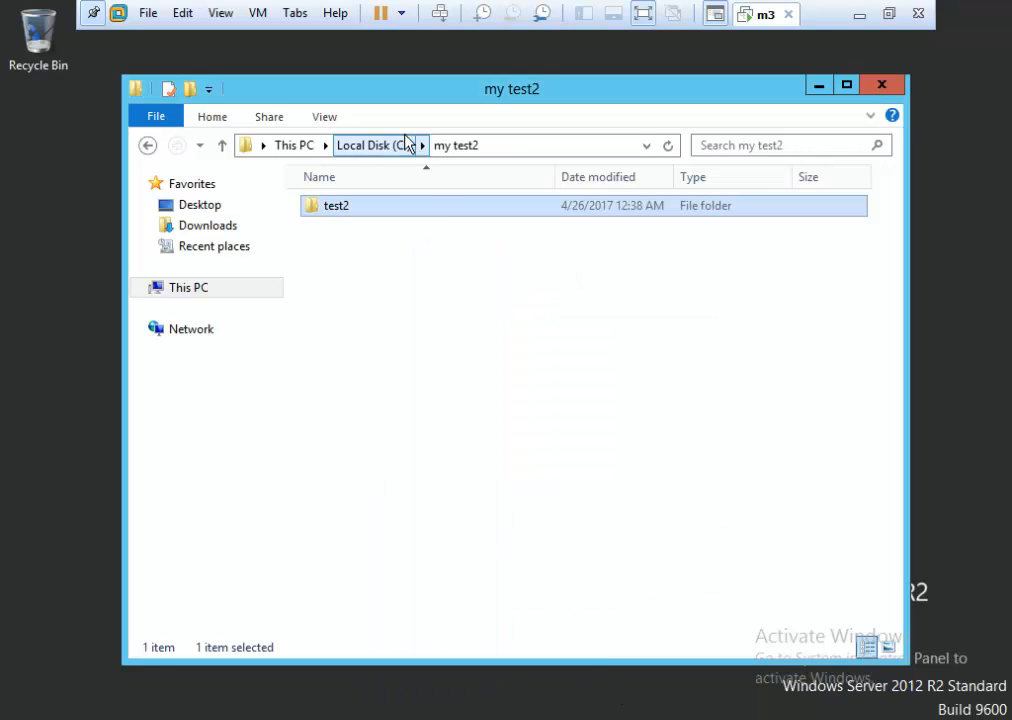
Open the test file's Security tab and view Administrators, management and sales permissions.
double_click(398, 218)
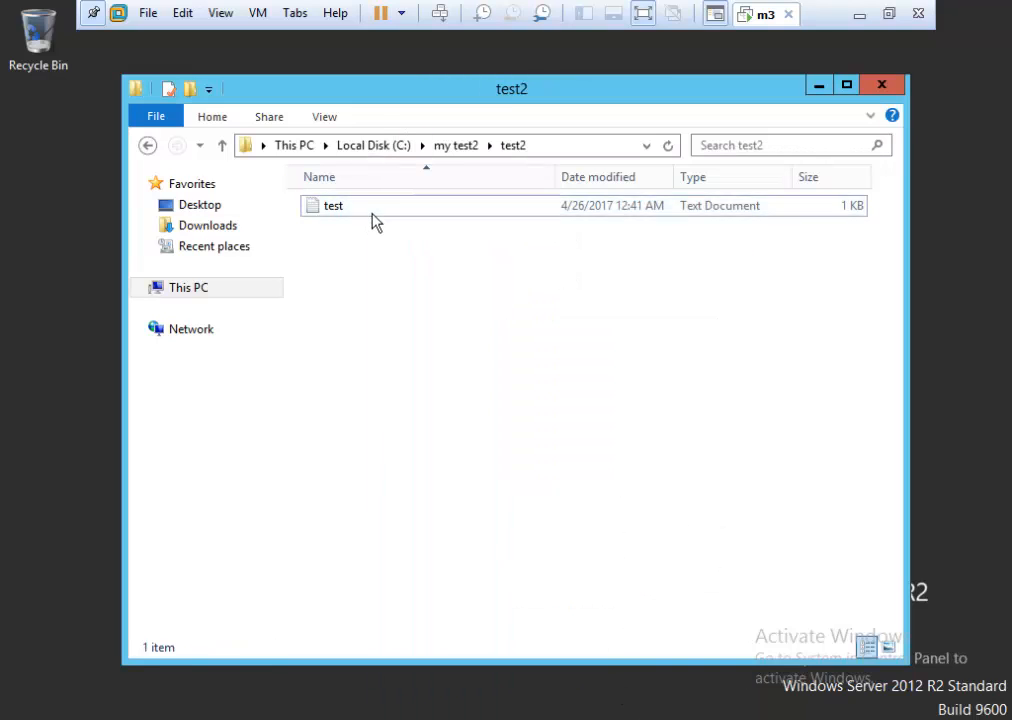
left_click(374, 220)
right_click(374, 220)
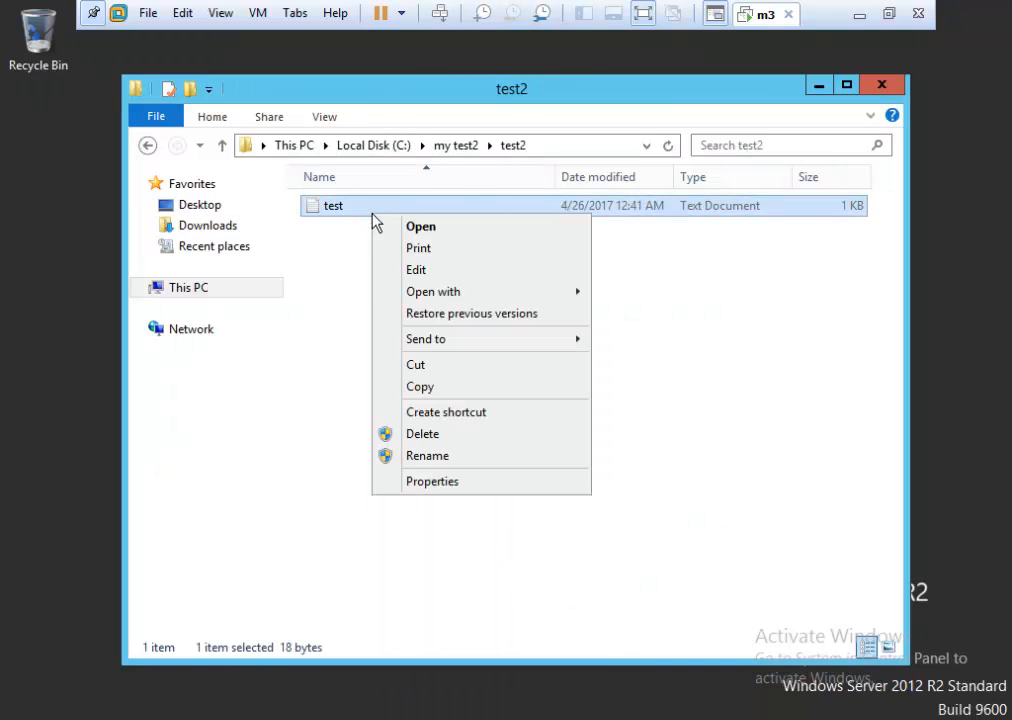
left_click(460, 483)
left_click(474, 258)
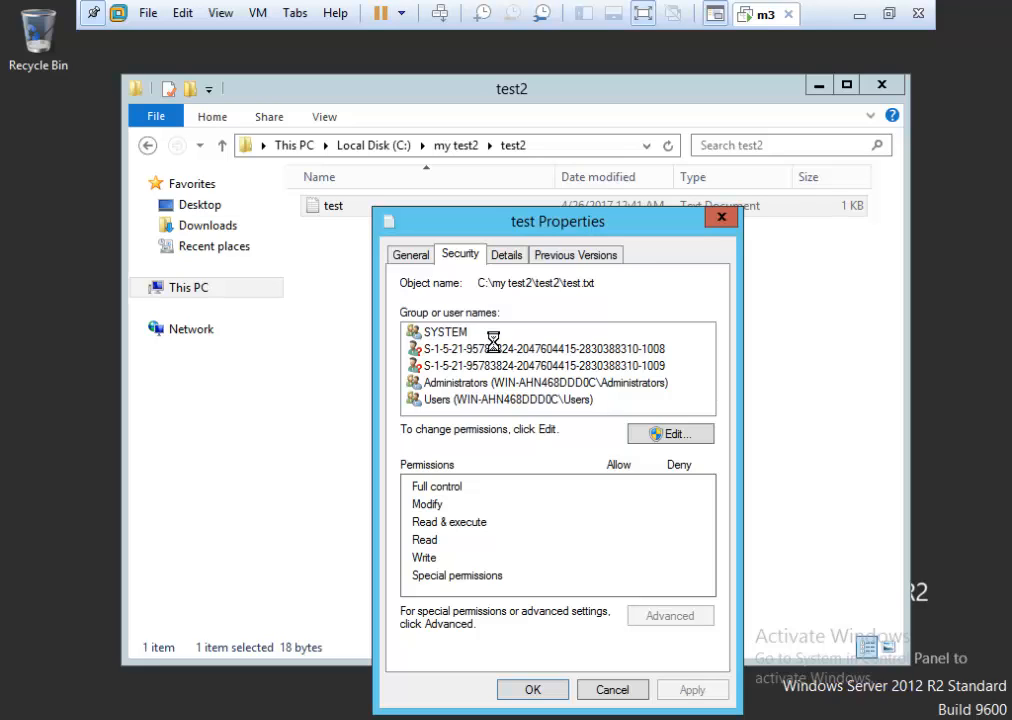
left_click(463, 383)
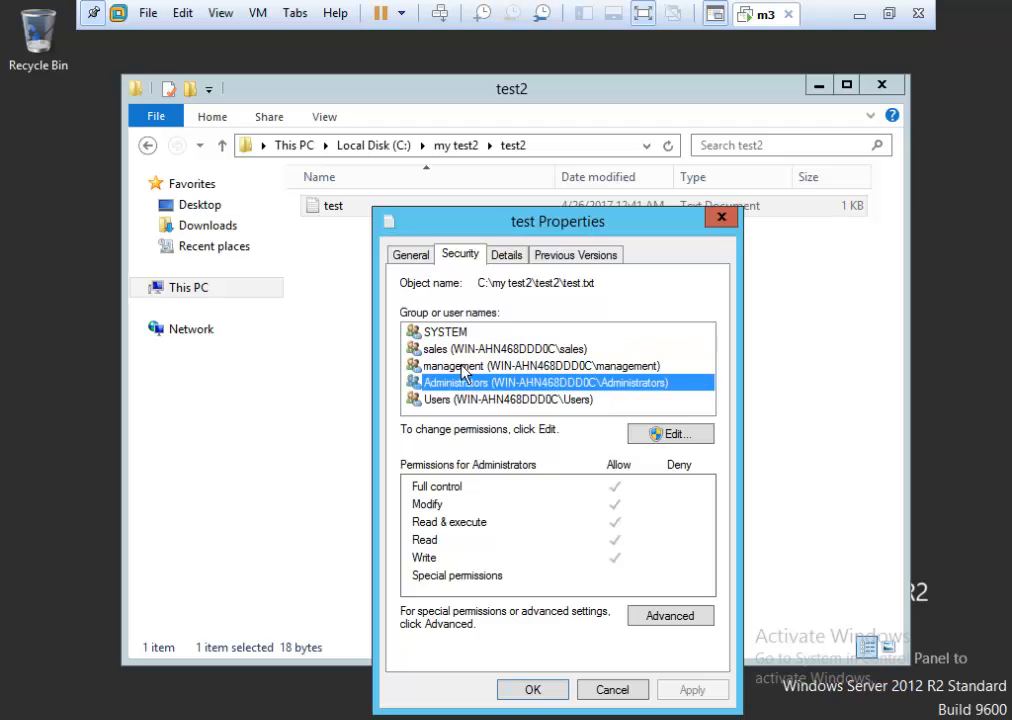
left_click(466, 366)
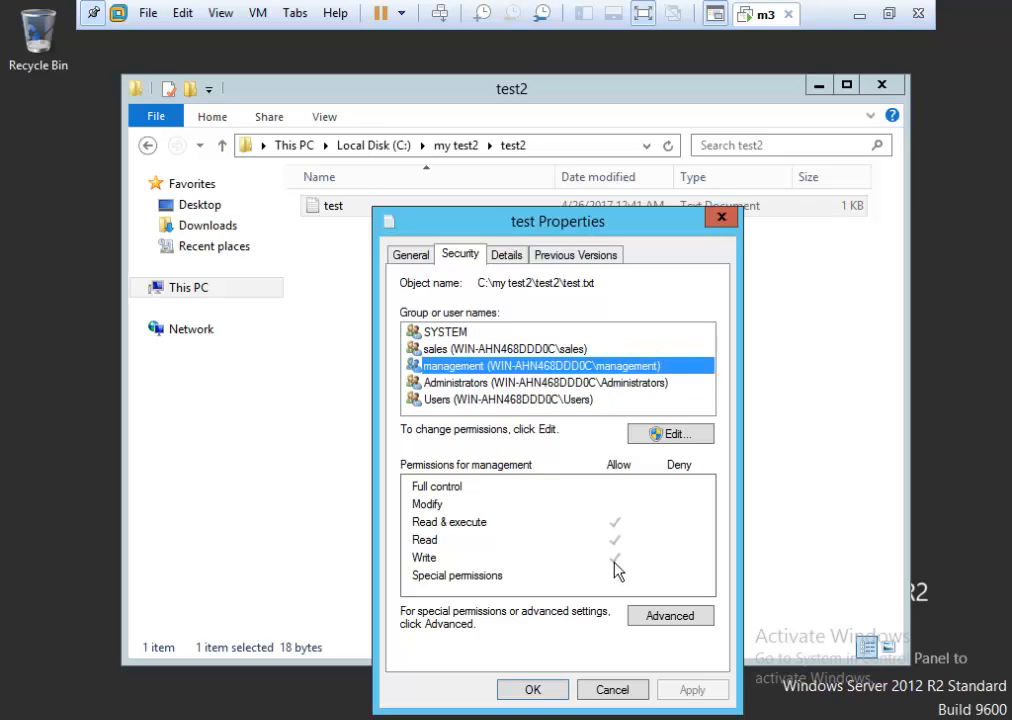
left_click(474, 352)
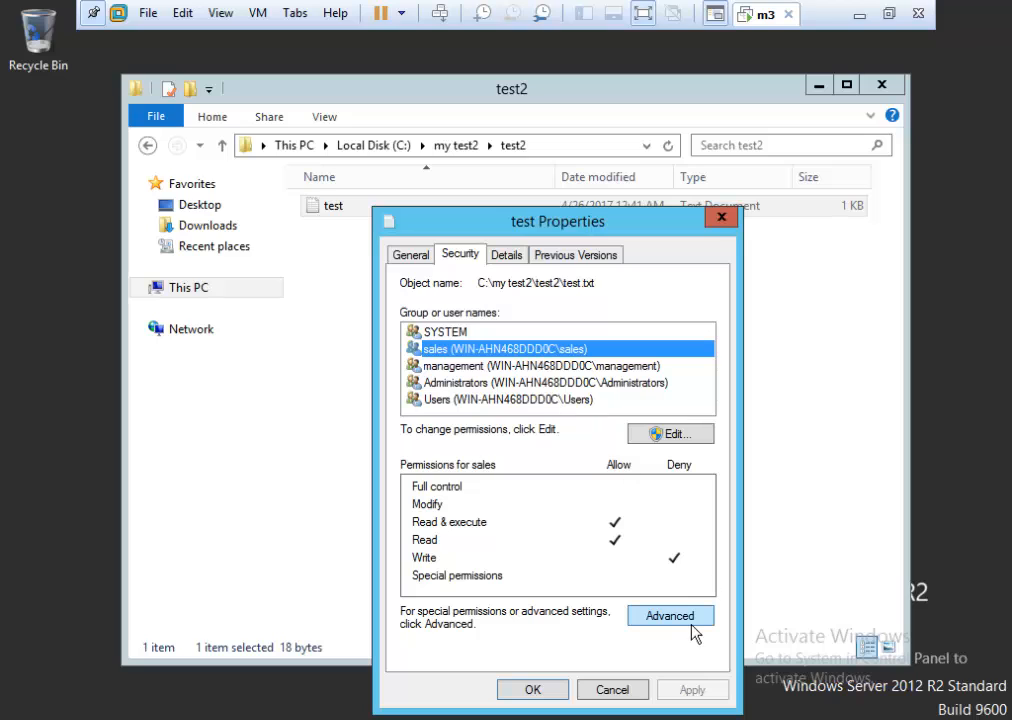
Open the test file's Advanced security settings and try Effective Access, abandoning user selection.
left_click(665, 620)
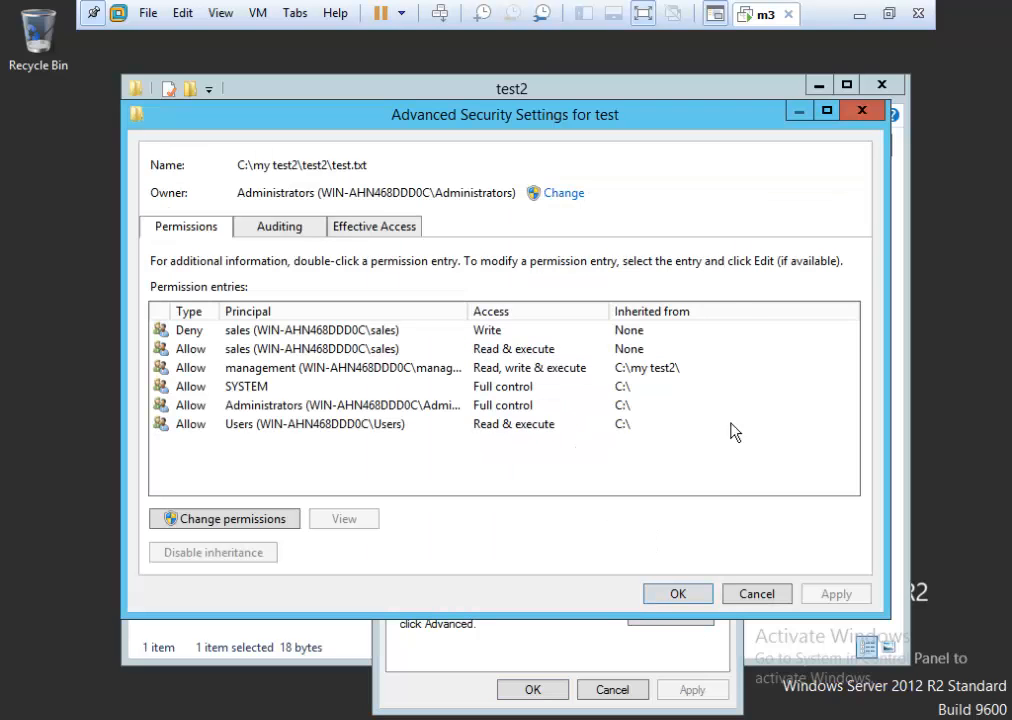
left_click(360, 228)
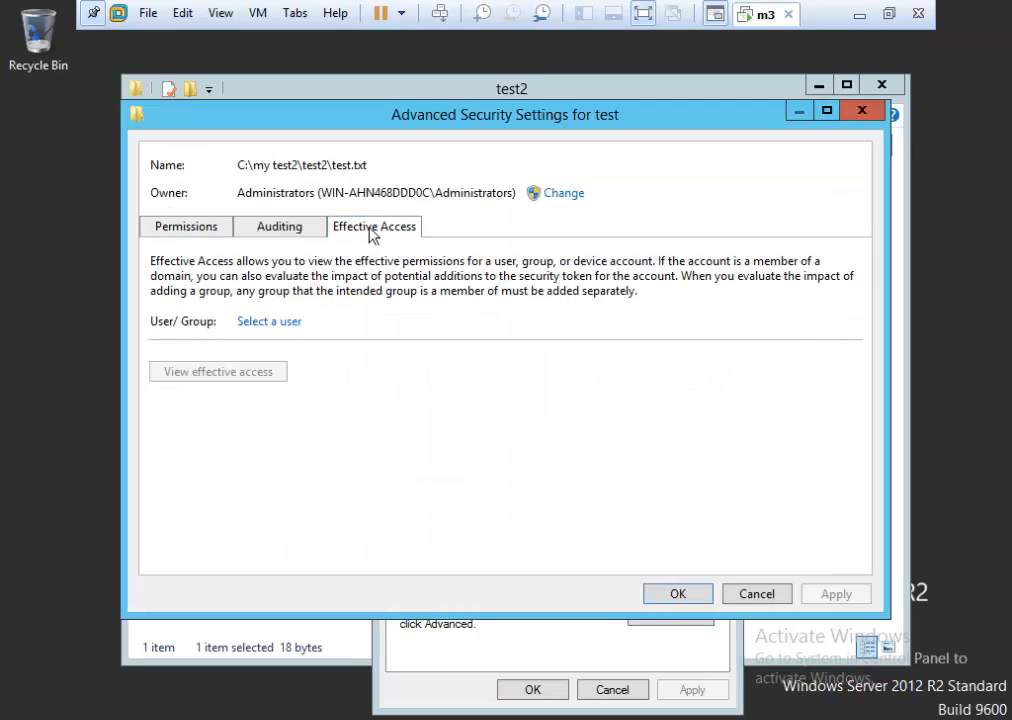
left_click(268, 322)
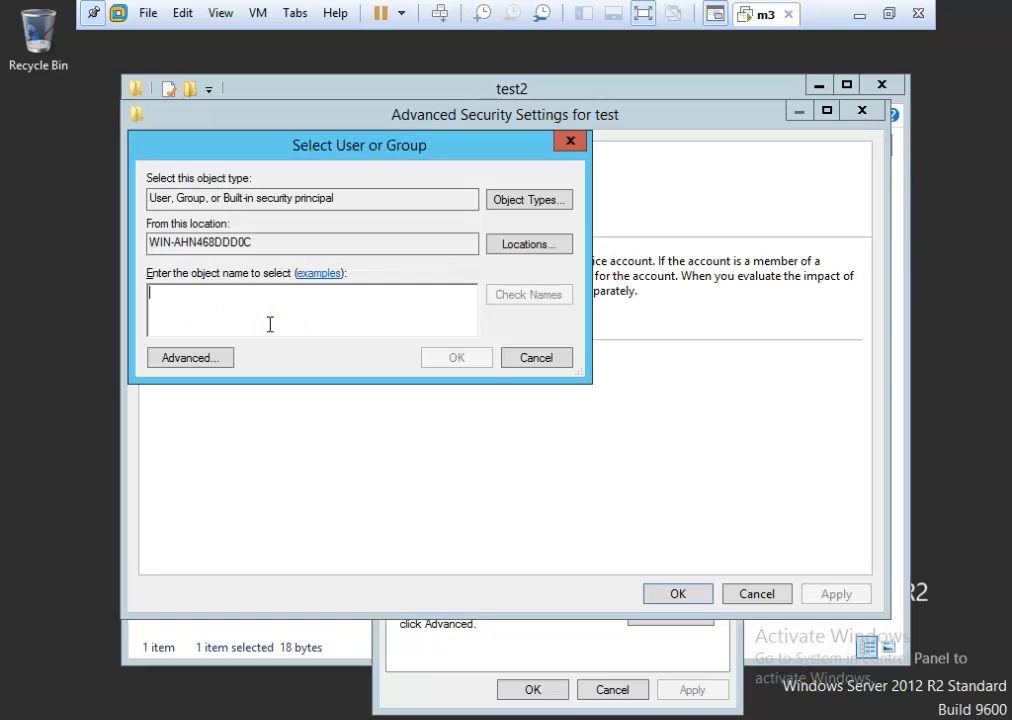
left_click(528, 361)
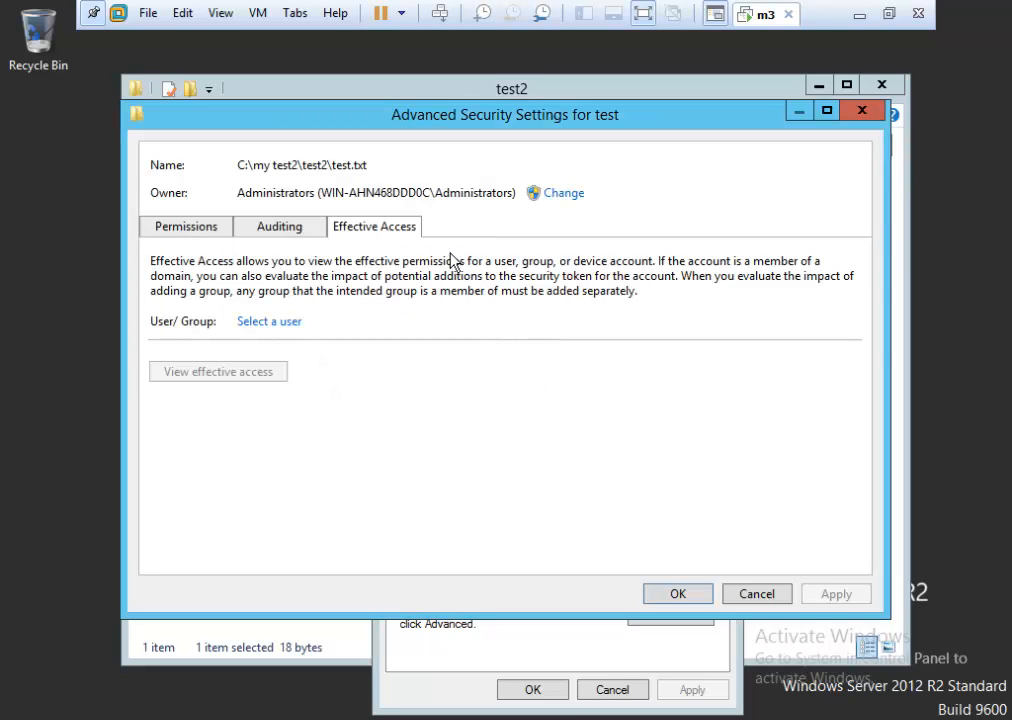
Inspect the sales Deny Write and management Allow entries, then cancel both dialogs.
left_click(180, 232)
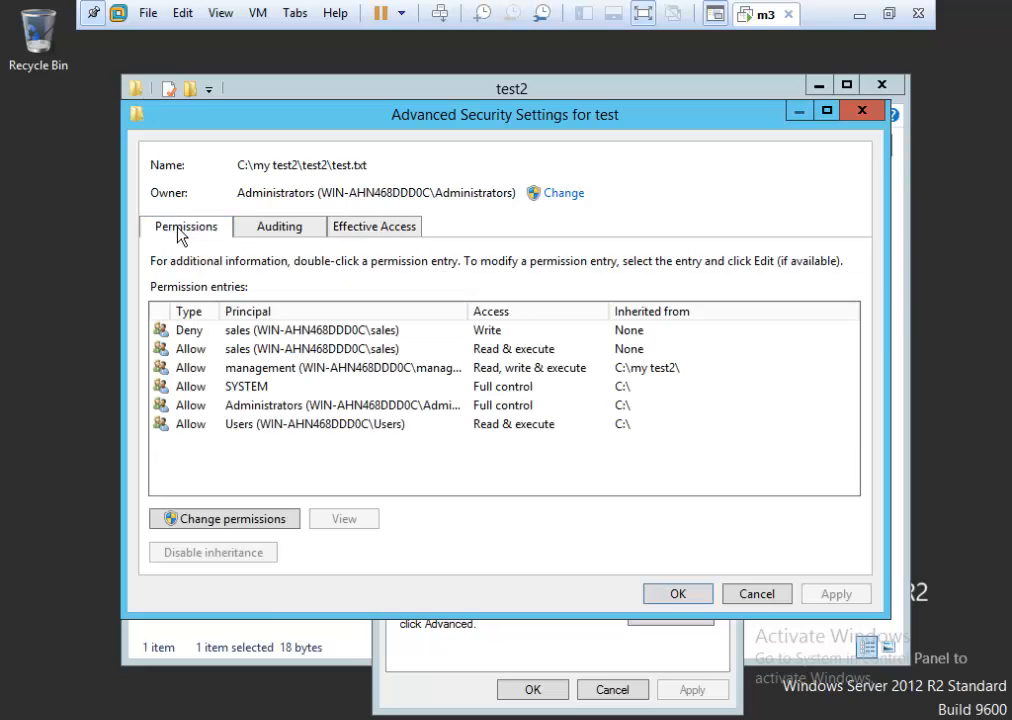
left_click(245, 335)
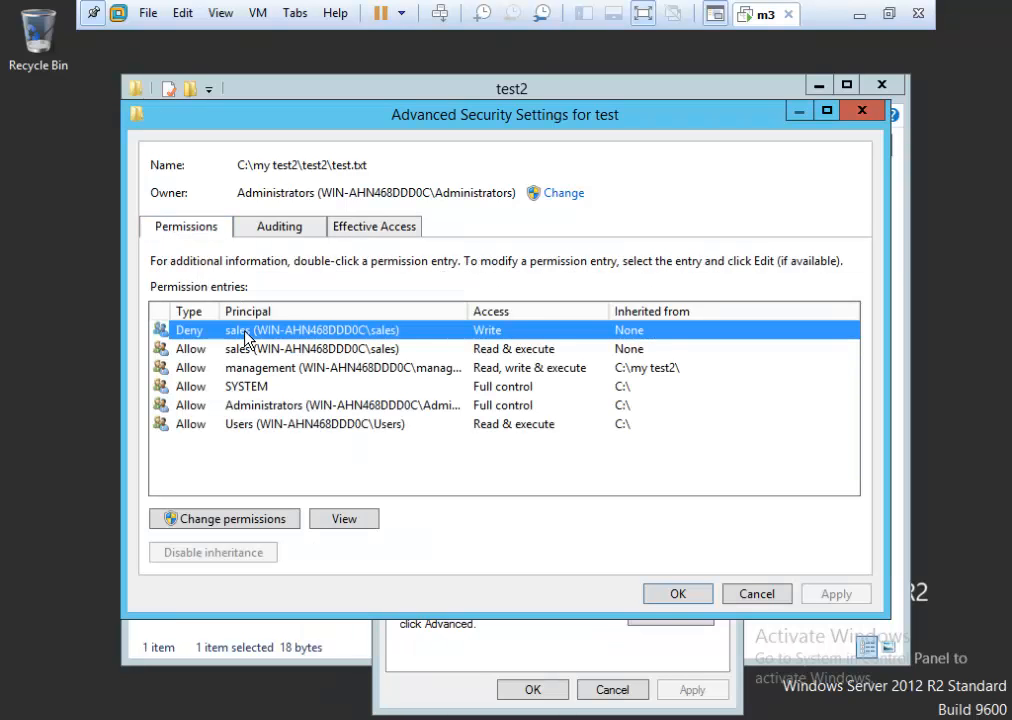
left_click(430, 464)
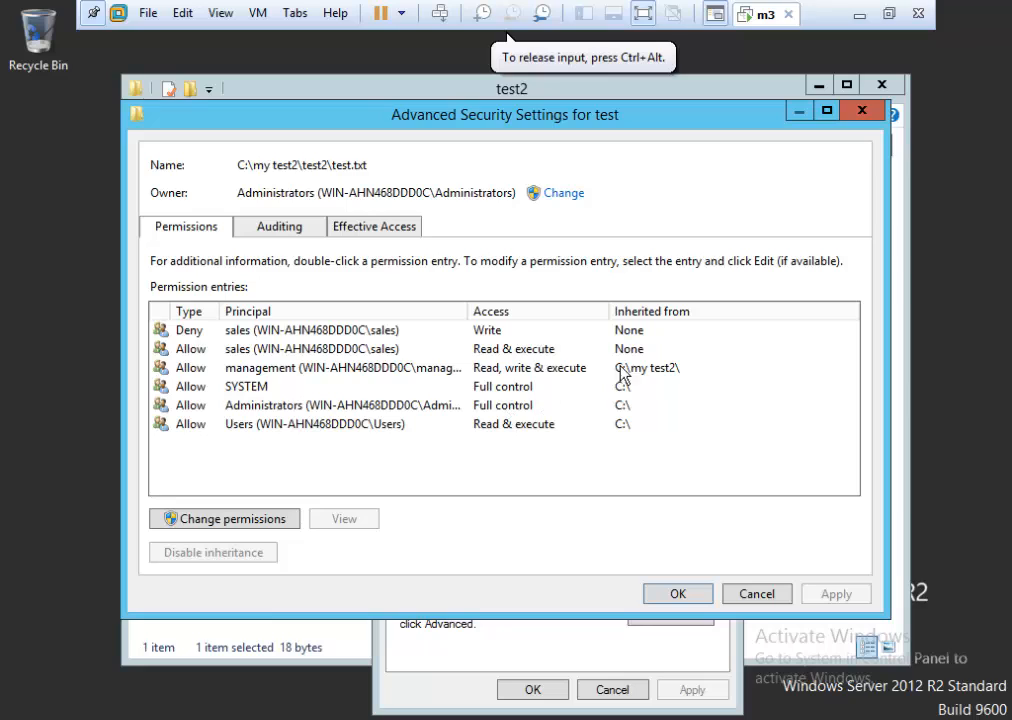
left_click(205, 368)
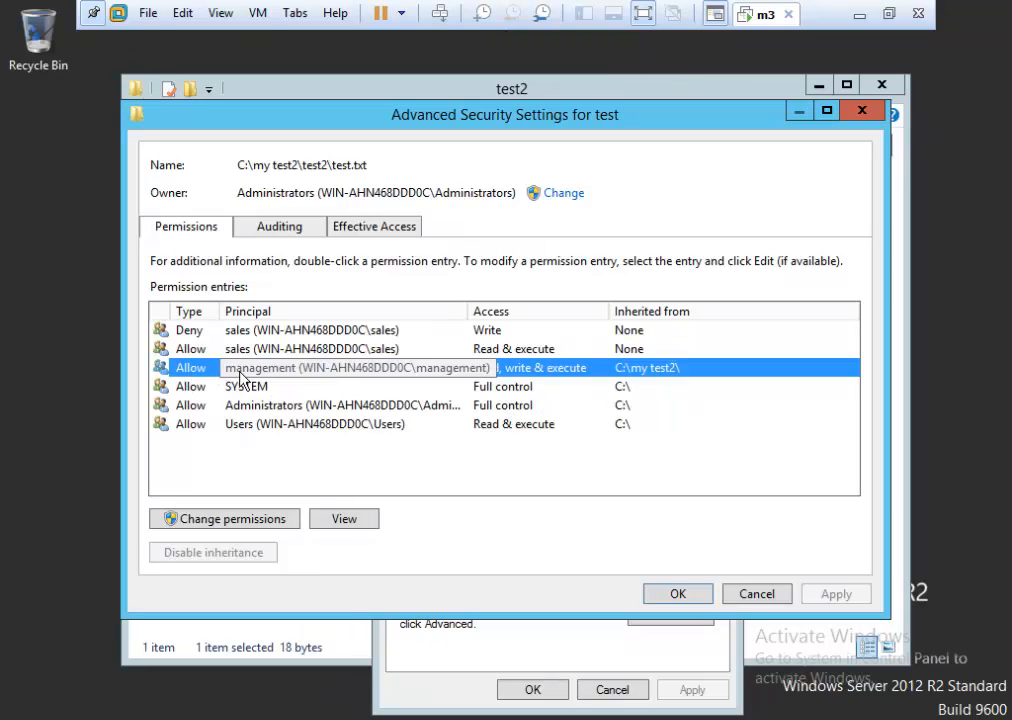
left_click(746, 603)
left_click(607, 689)
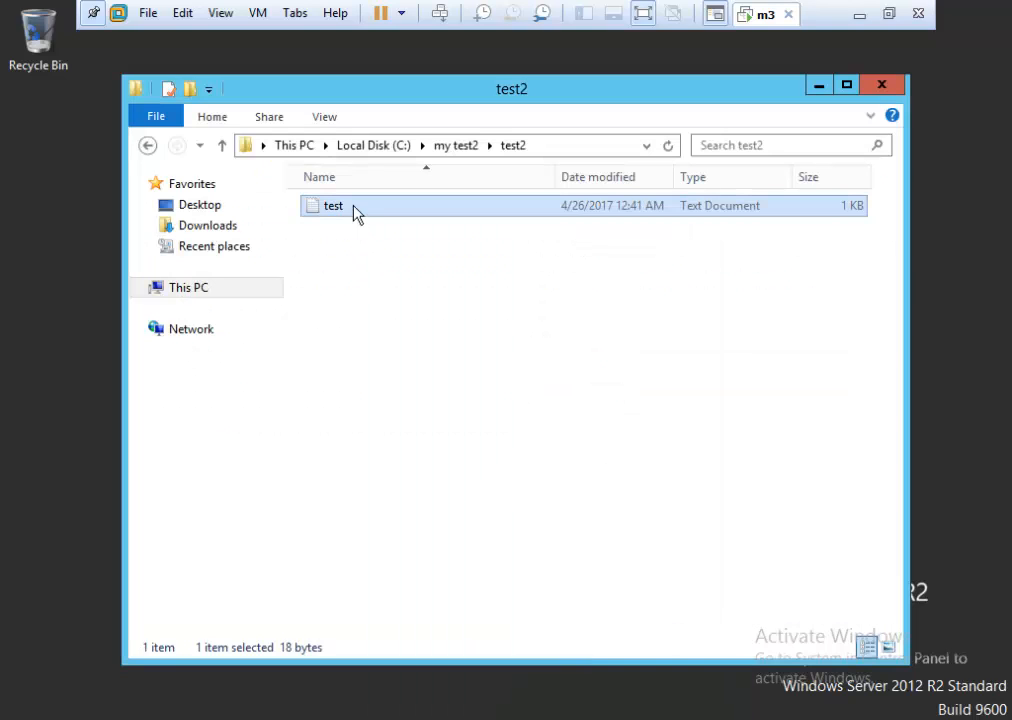
right_click(355, 213)
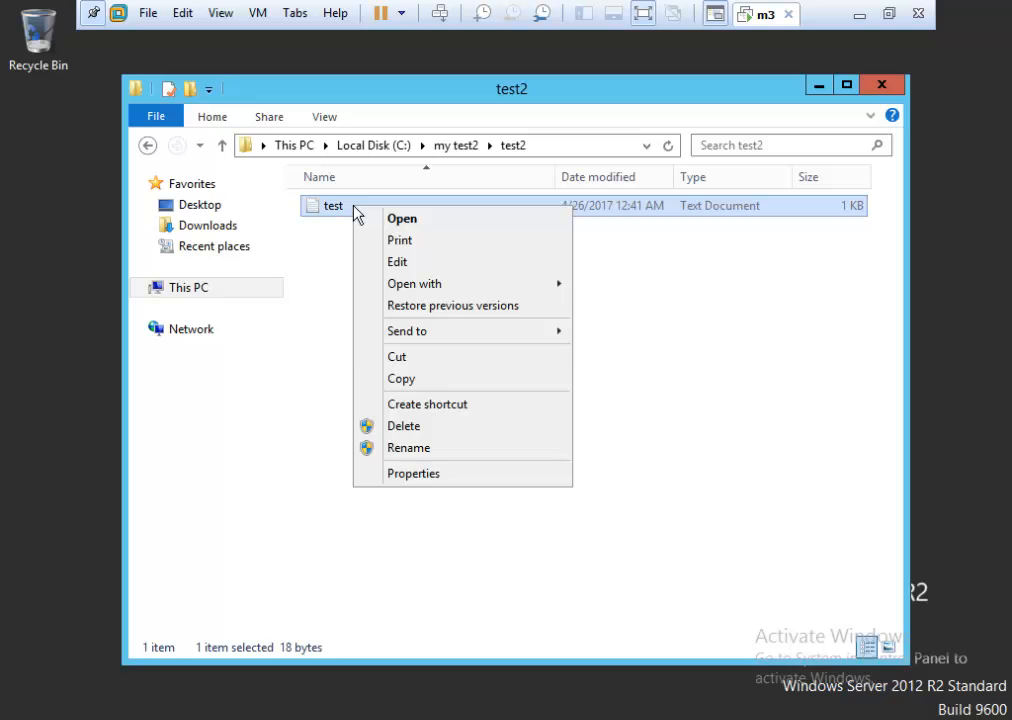
left_click(424, 477)
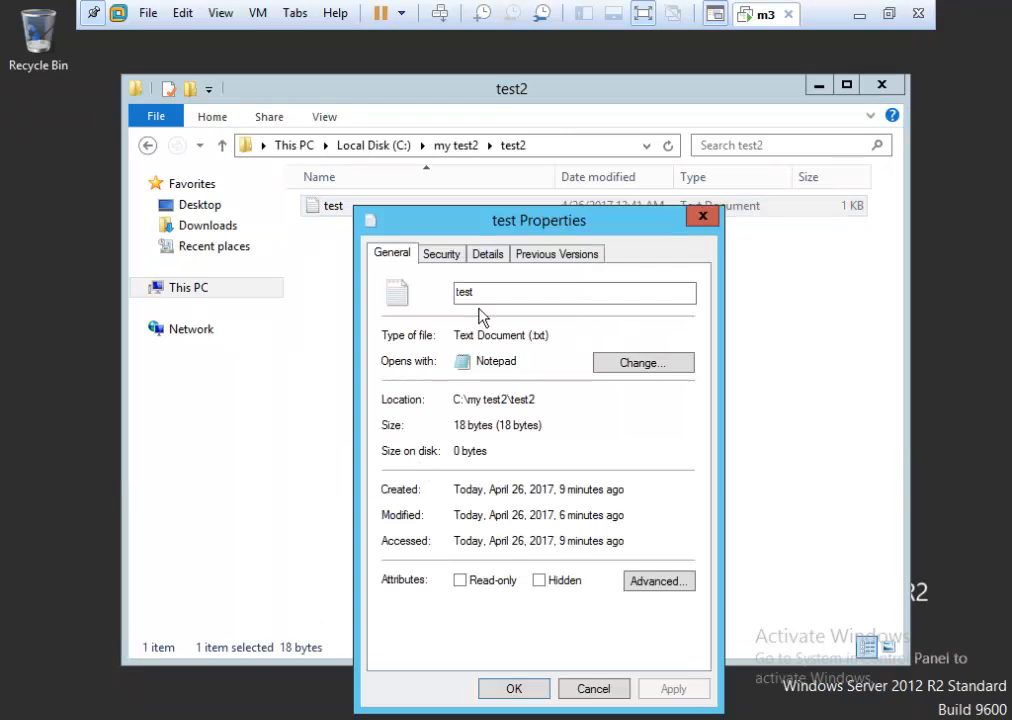
left_click(448, 257)
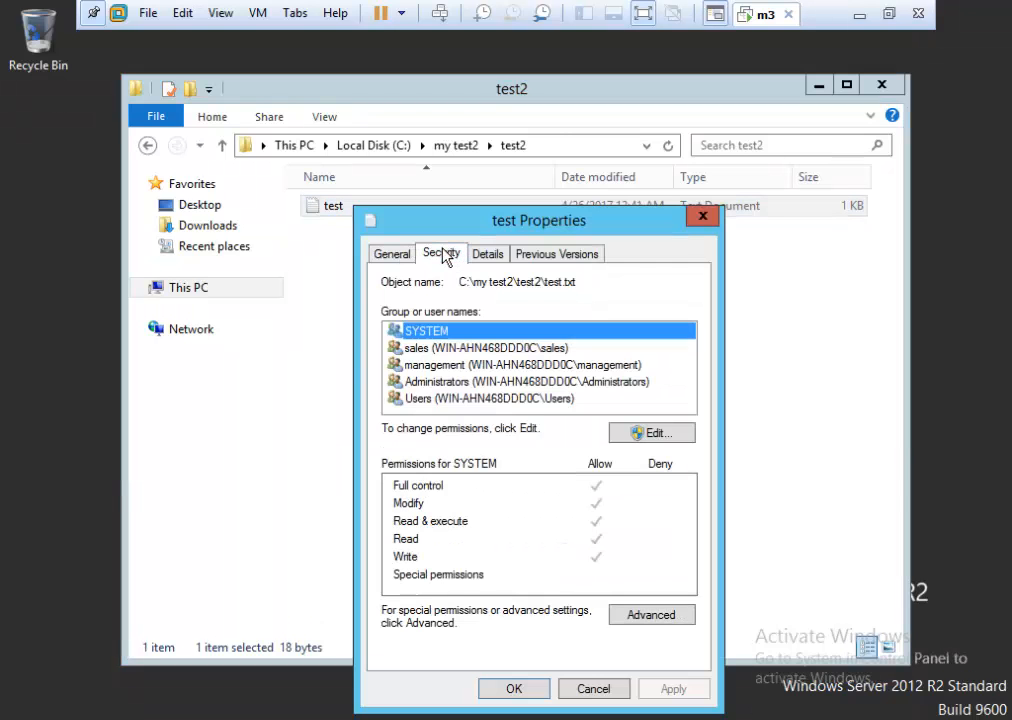
left_click(648, 615)
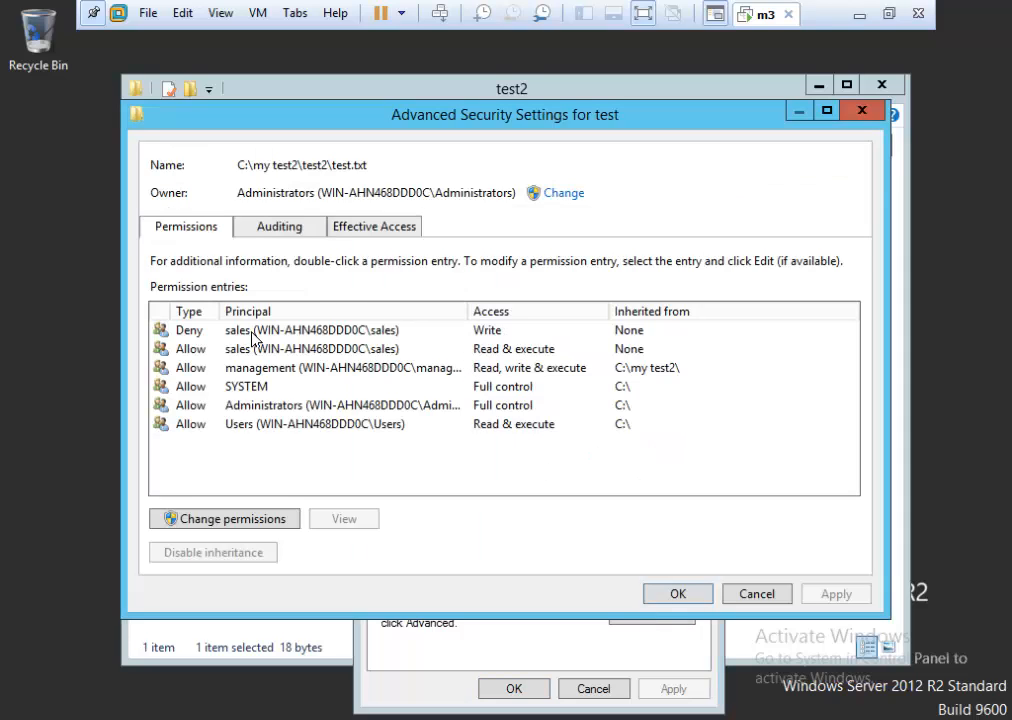
left_click(250, 372)
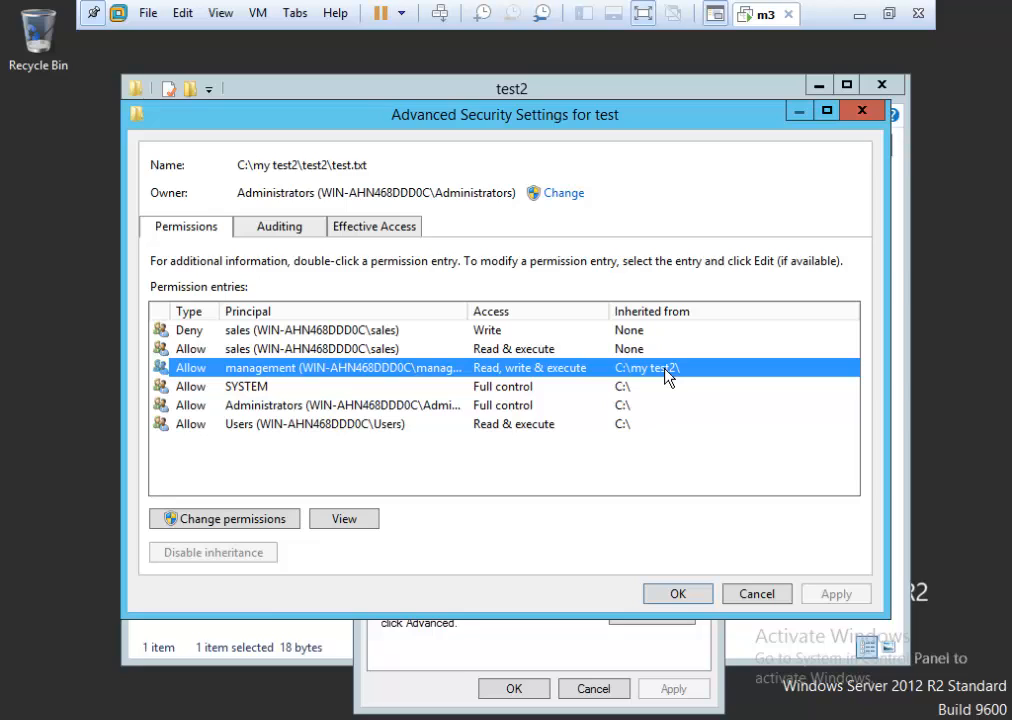
left_click(366, 350)
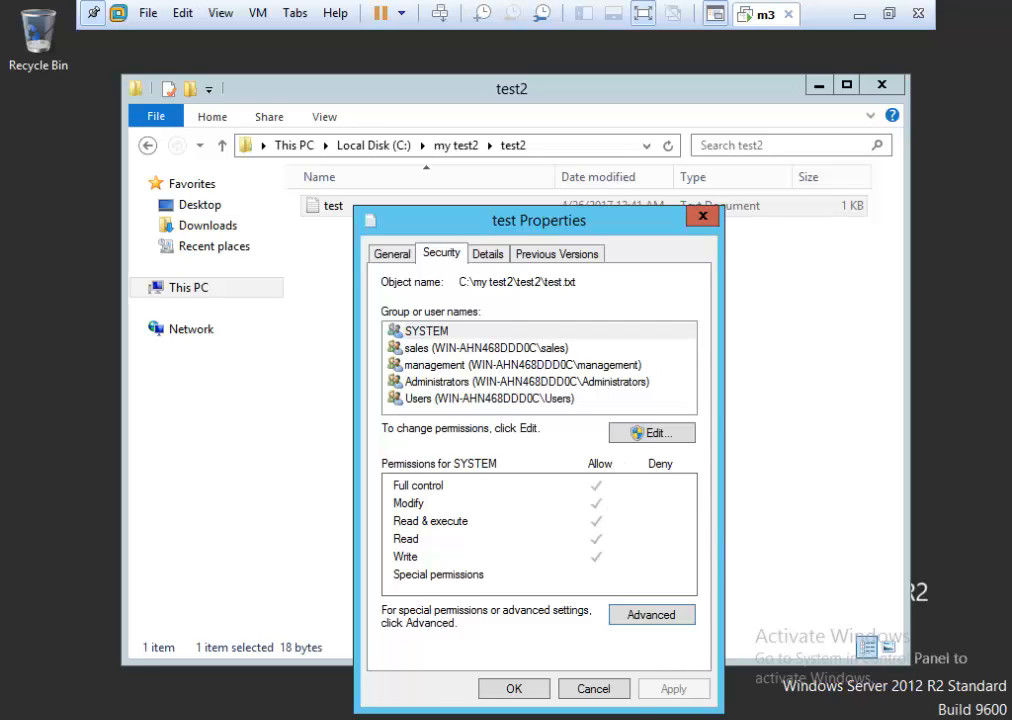
left_click(597, 690)
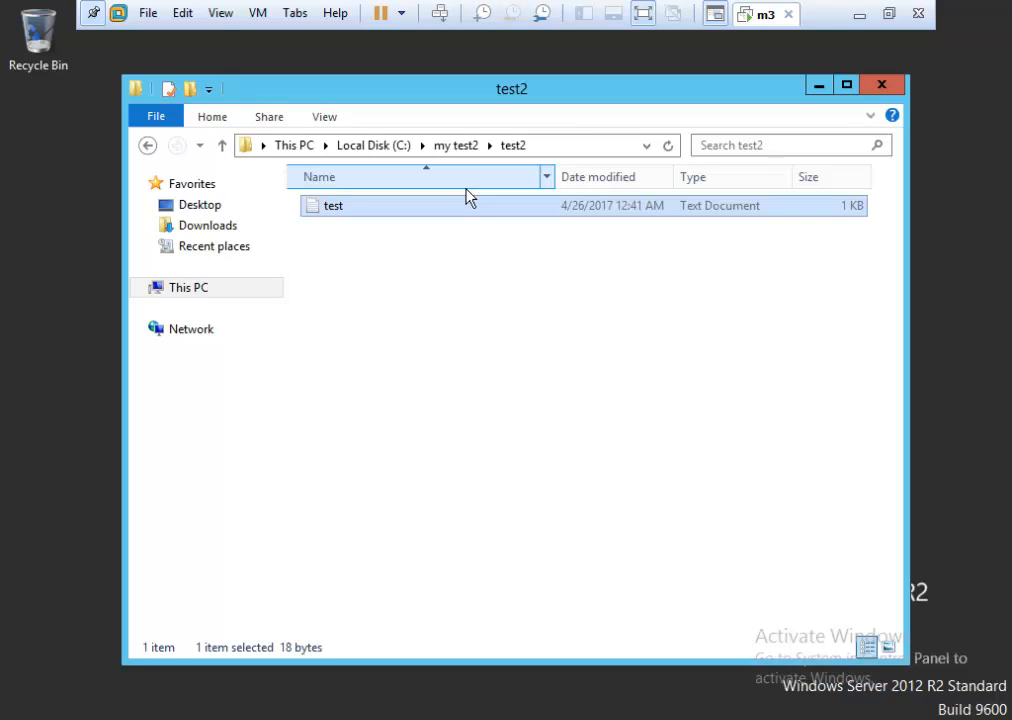
Open the test text file and add a new line '123456' below zxcvbn.
double_click(436, 207)
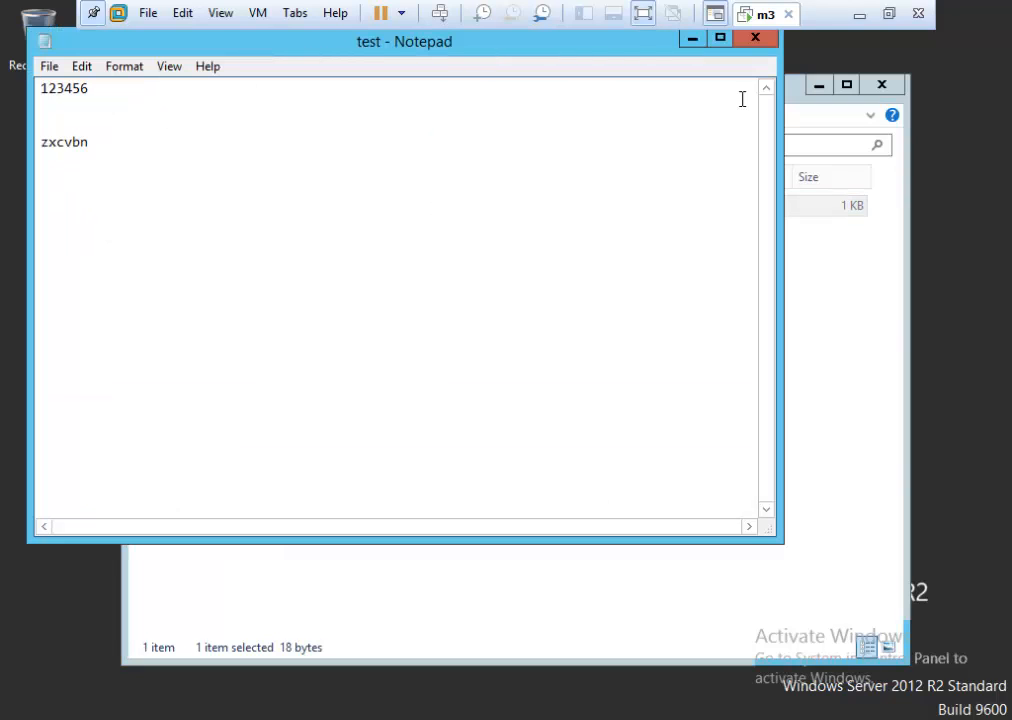
left_click(113, 160)
key("Return")
type("123456")
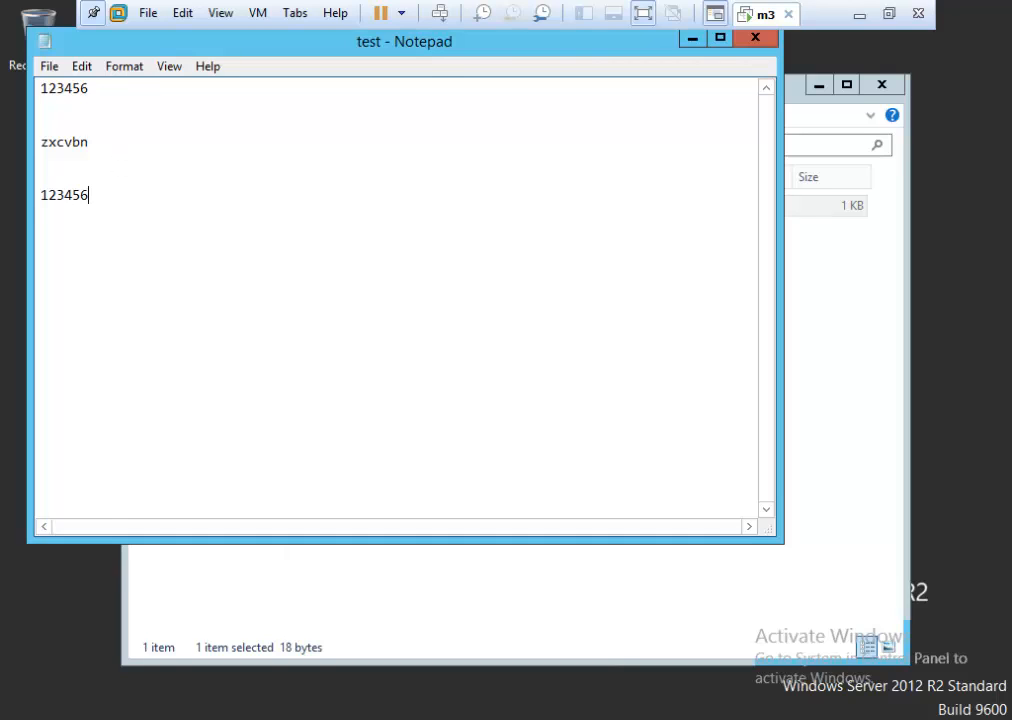
Close Notepad, cancelling the Save As dialog, and choose Don't Save to discard edits.
left_click(758, 40)
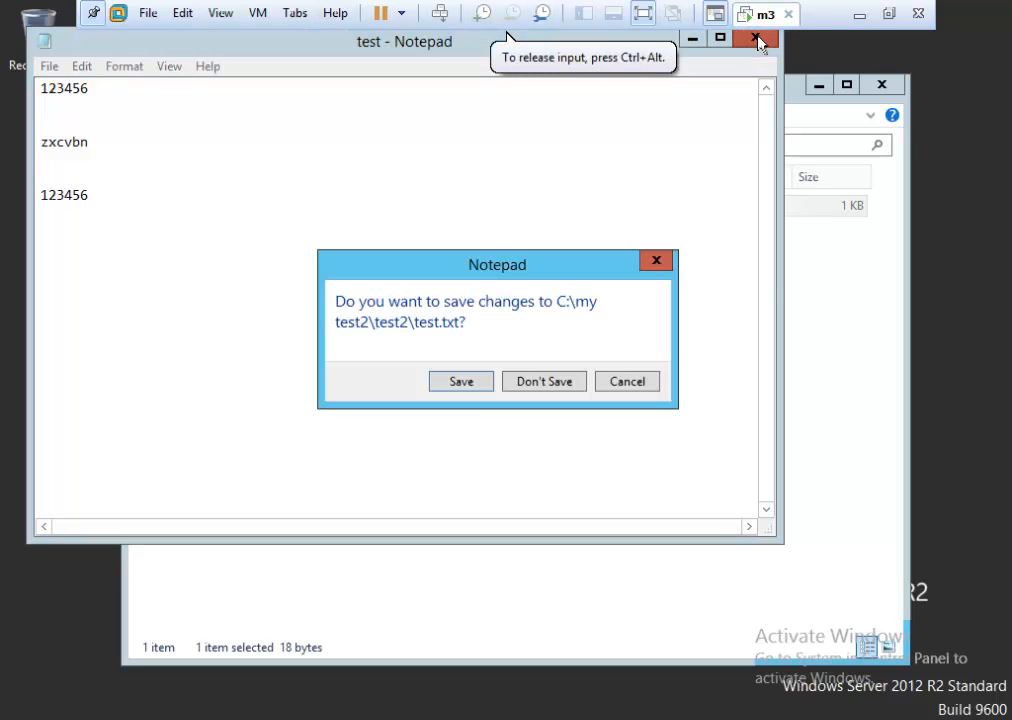
left_click(457, 385)
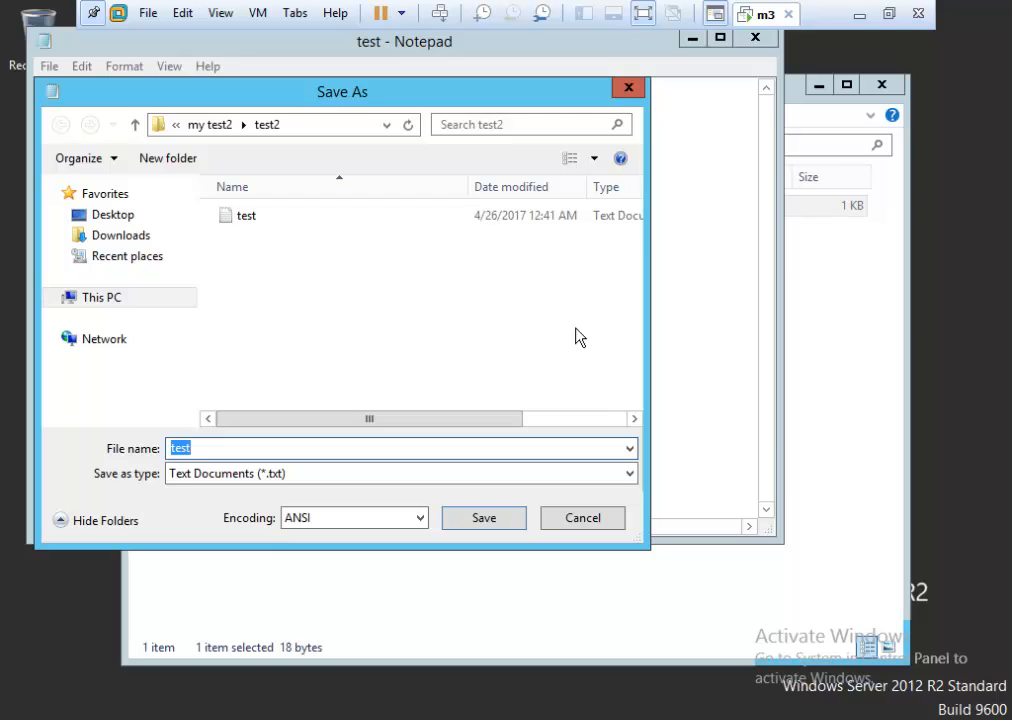
left_click(585, 520)
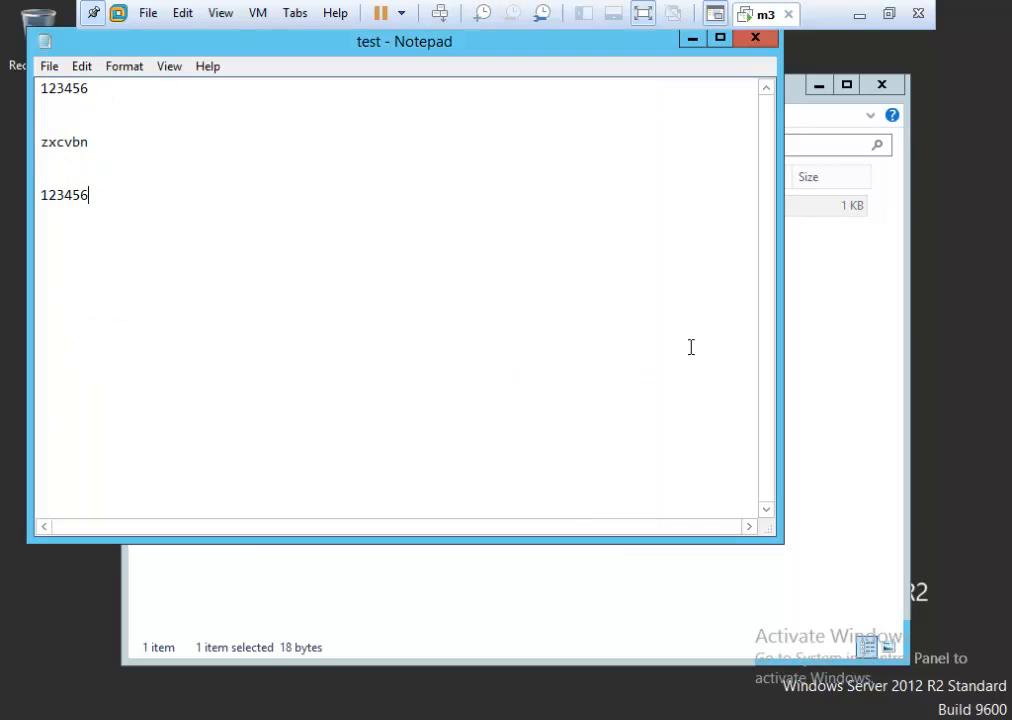
left_click(757, 38)
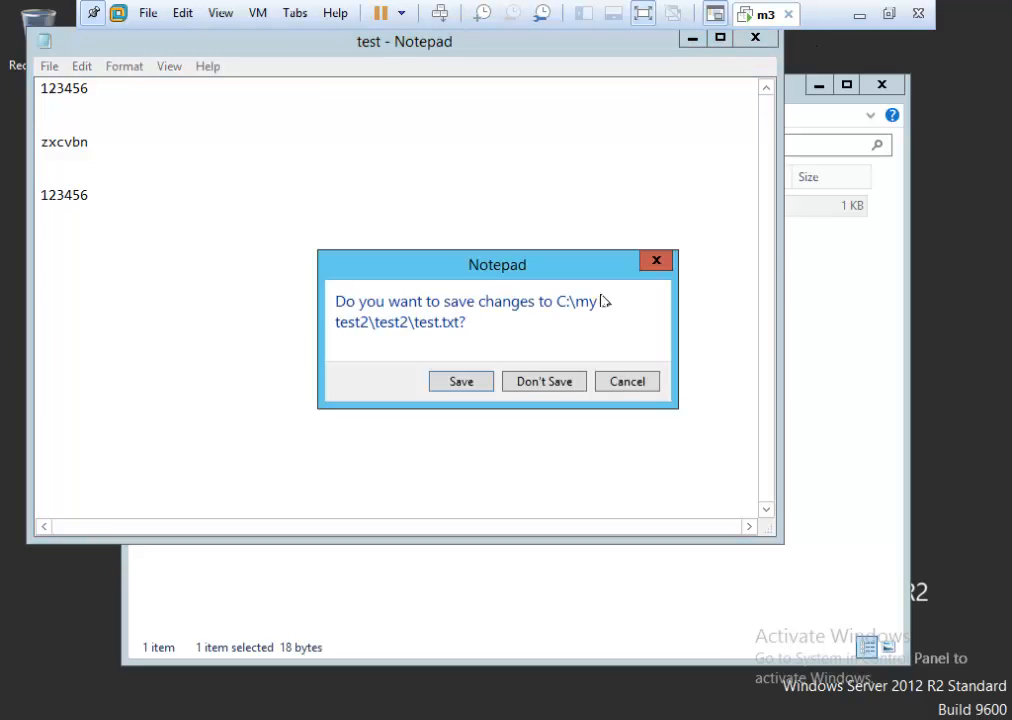
left_click(533, 397)
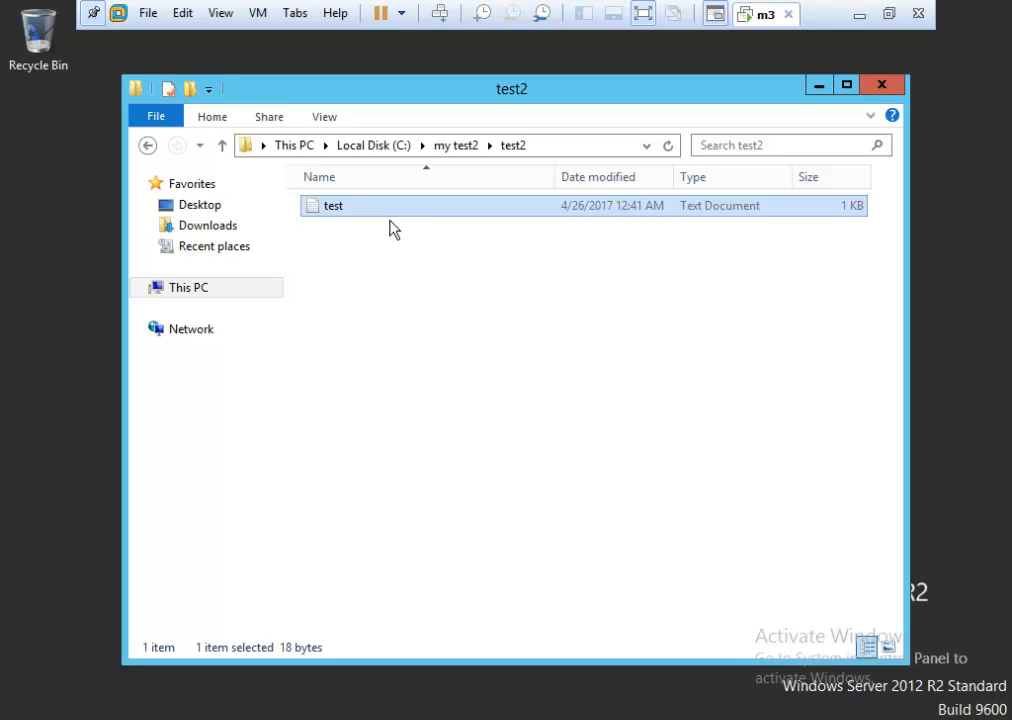
Close the test2 window and sign out of the current account from Start.
left_click(893, 84)
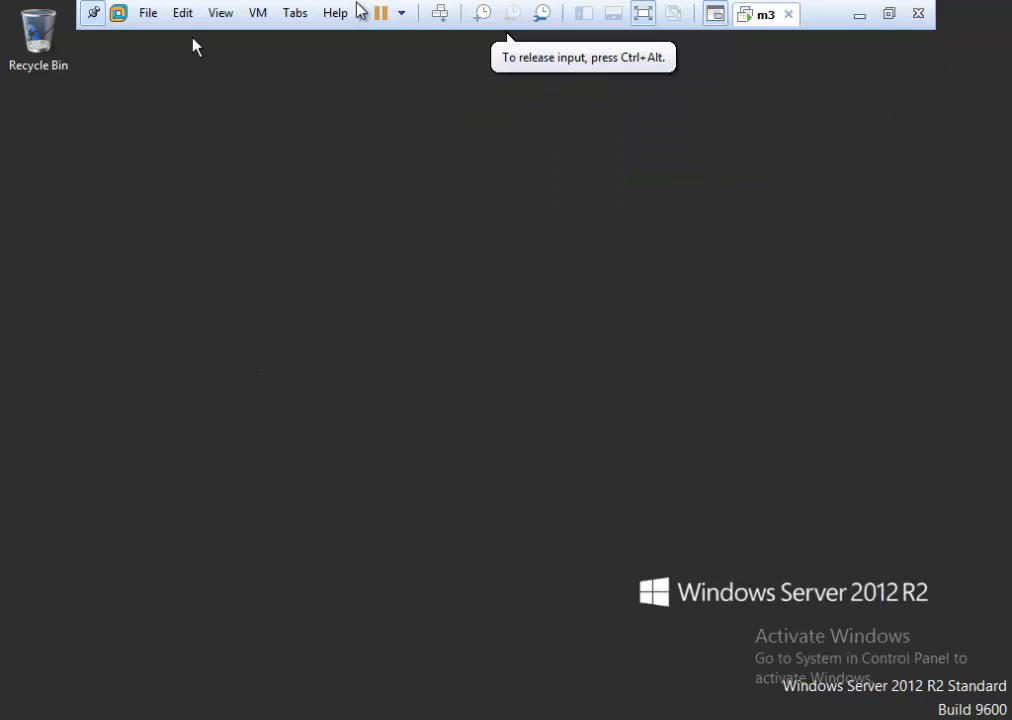
left_click(440, 13)
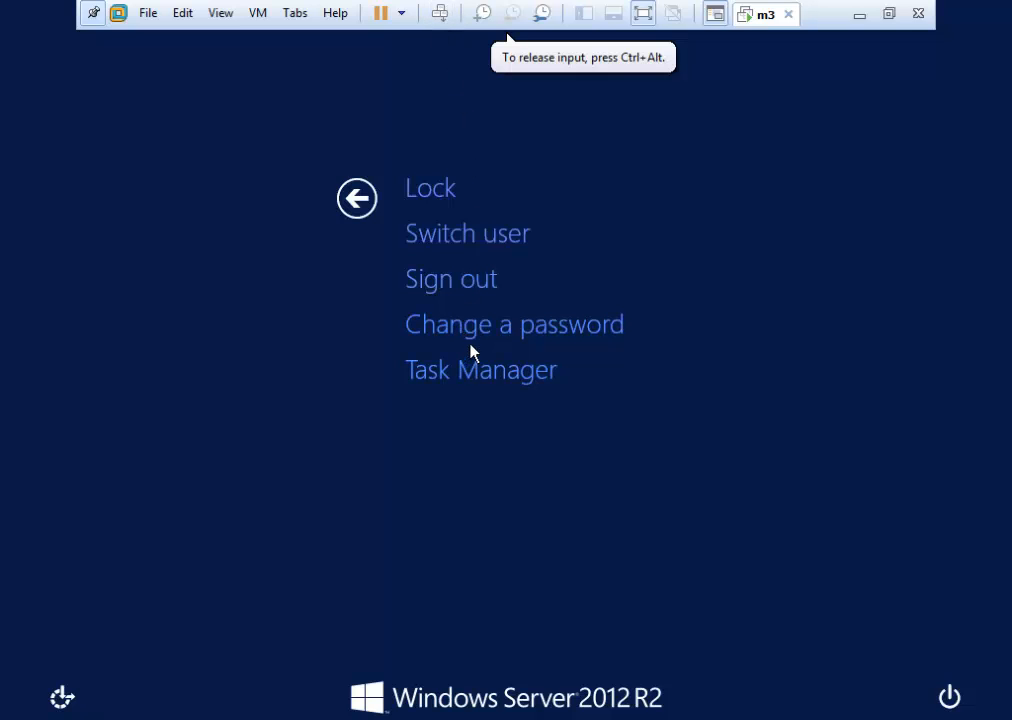
left_click(357, 198)
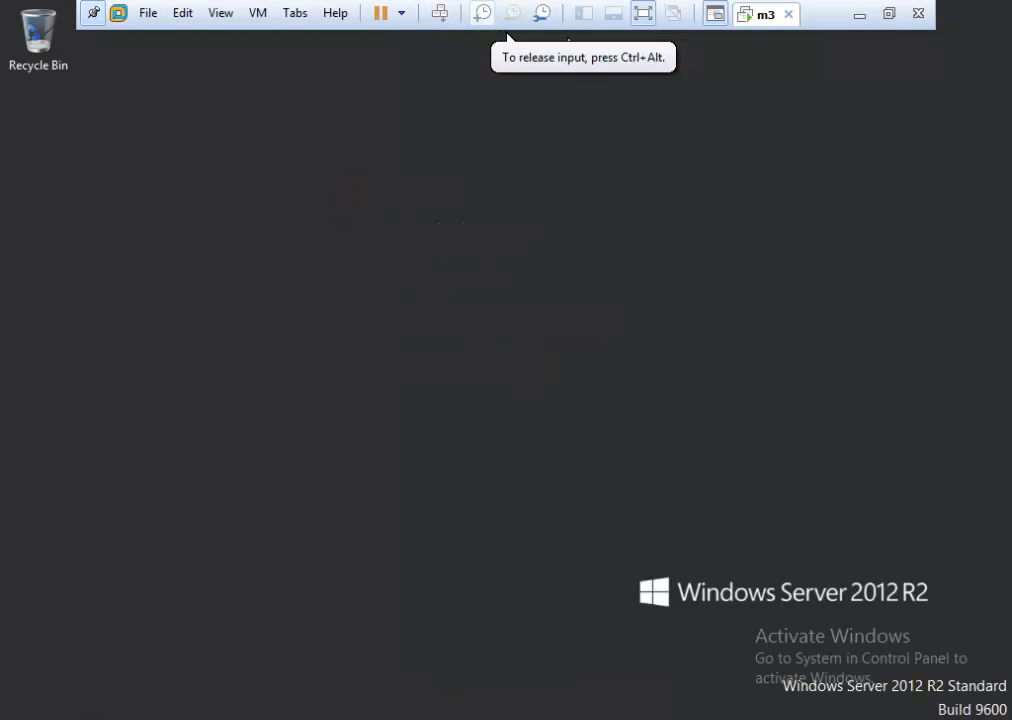
key("super")
left_click(739, 84)
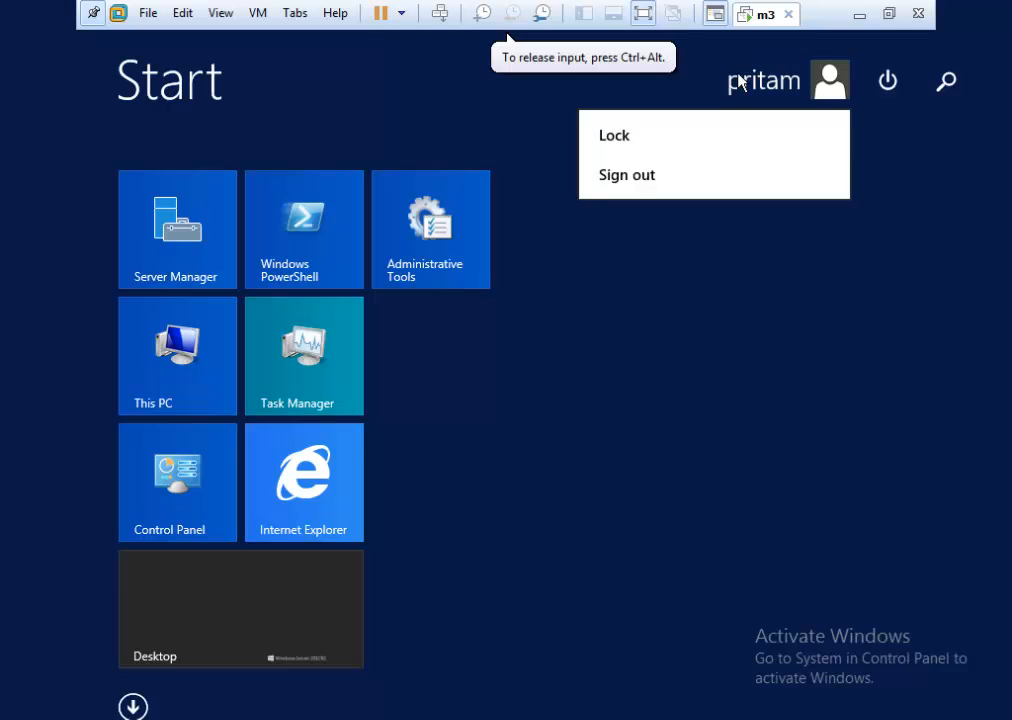
left_click(644, 185)
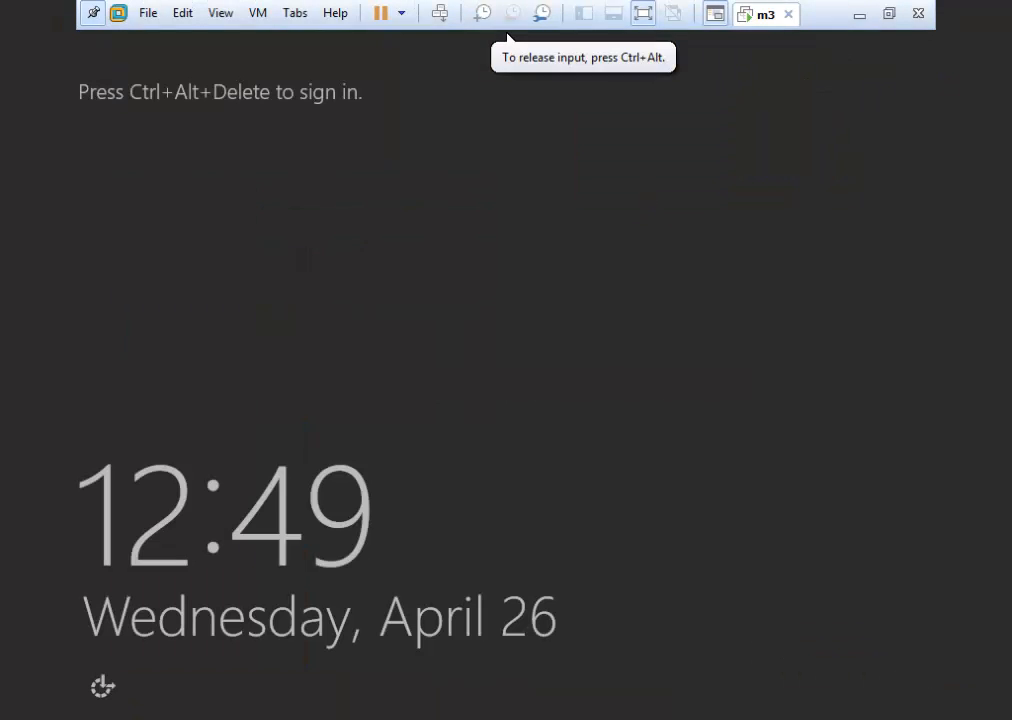
Sign back in as Administrator with the account password.
left_click(440, 13)
left_click(138, 282)
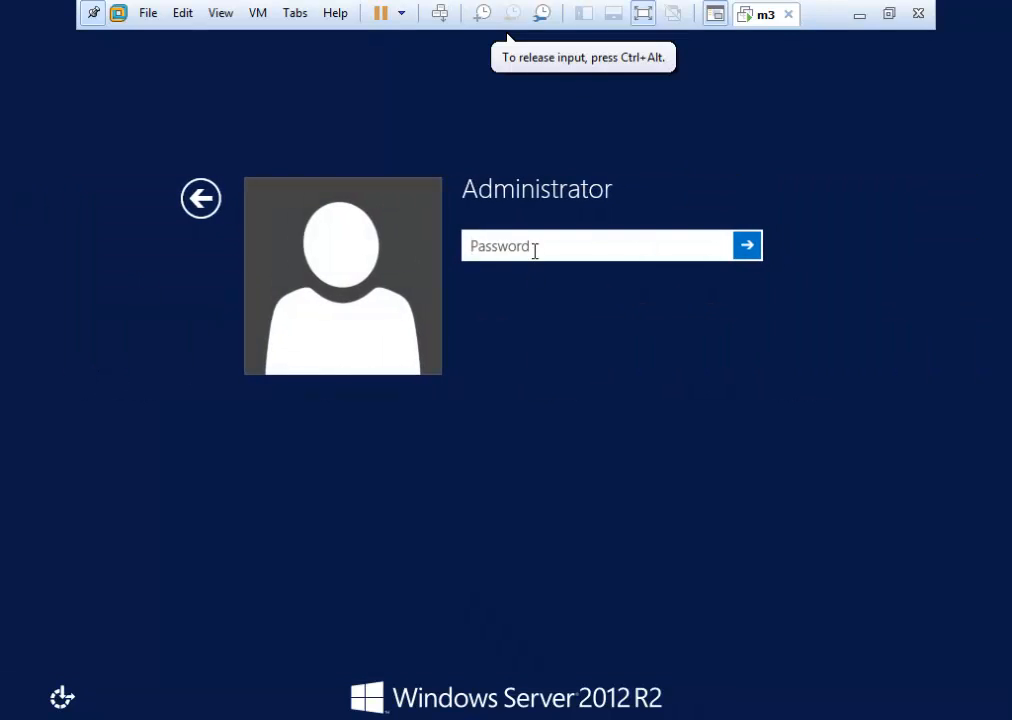
type("••••••••")
key("Return")
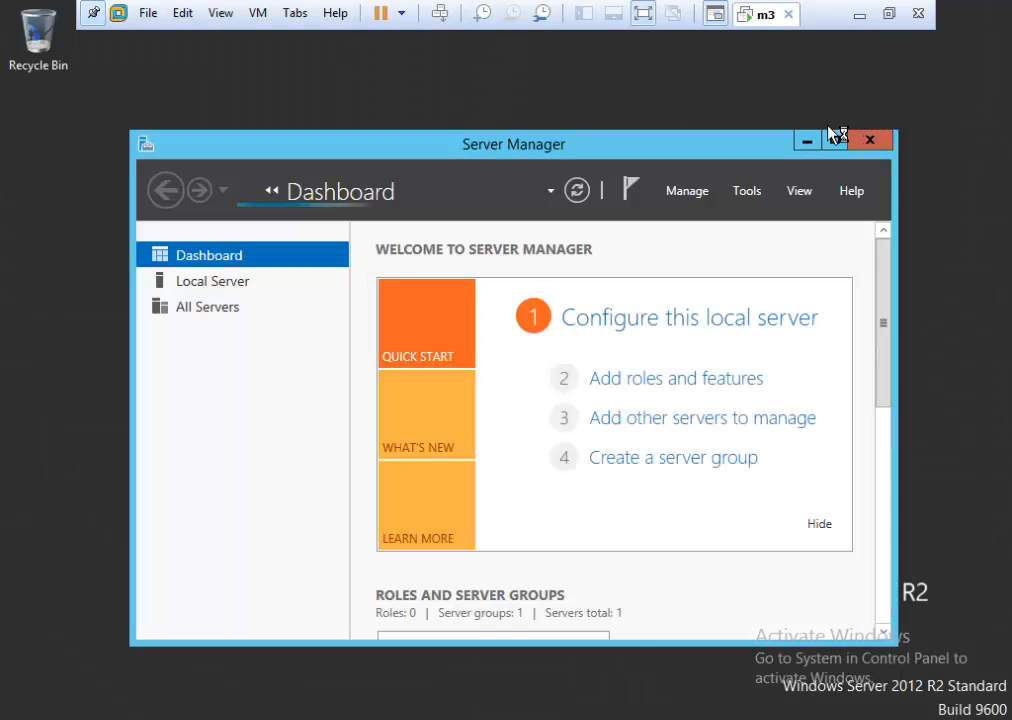
Create a new folder named testfol4 on Local Disk (C:).
left_click(810, 146)
left_click(244, 714)
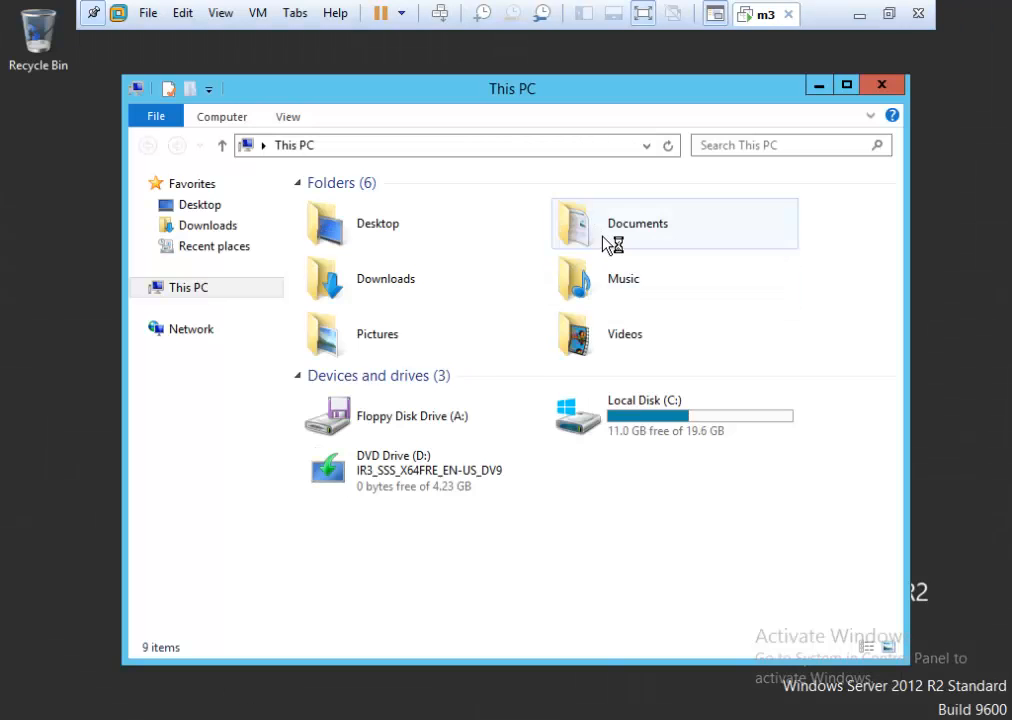
double_click(640, 428)
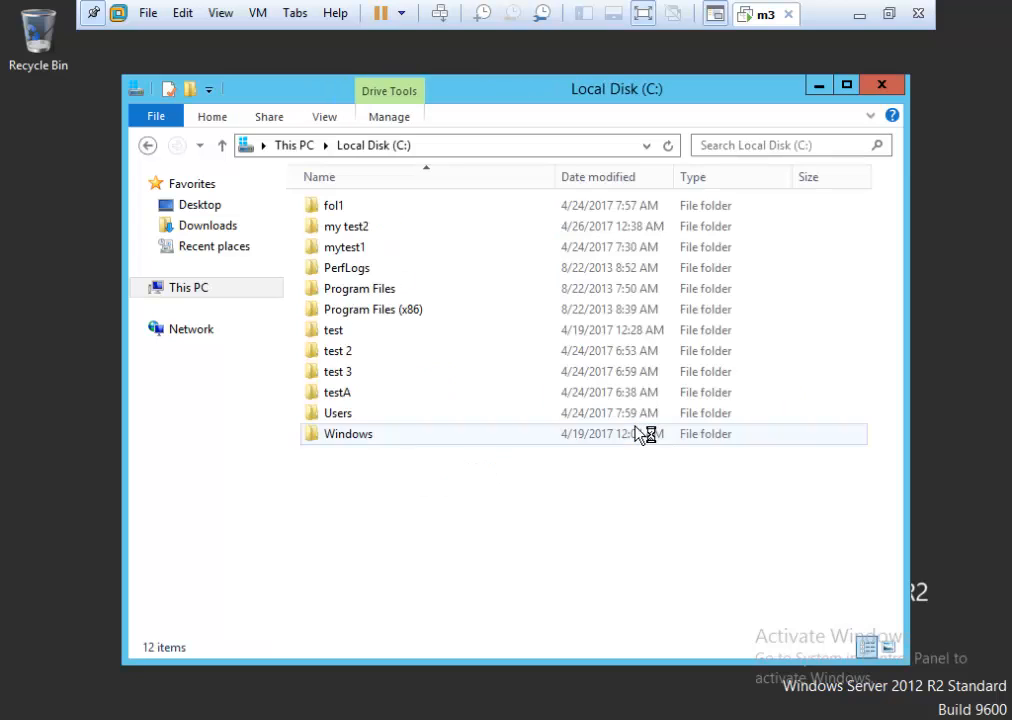
right_click(355, 483)
mouse_move(459, 664)
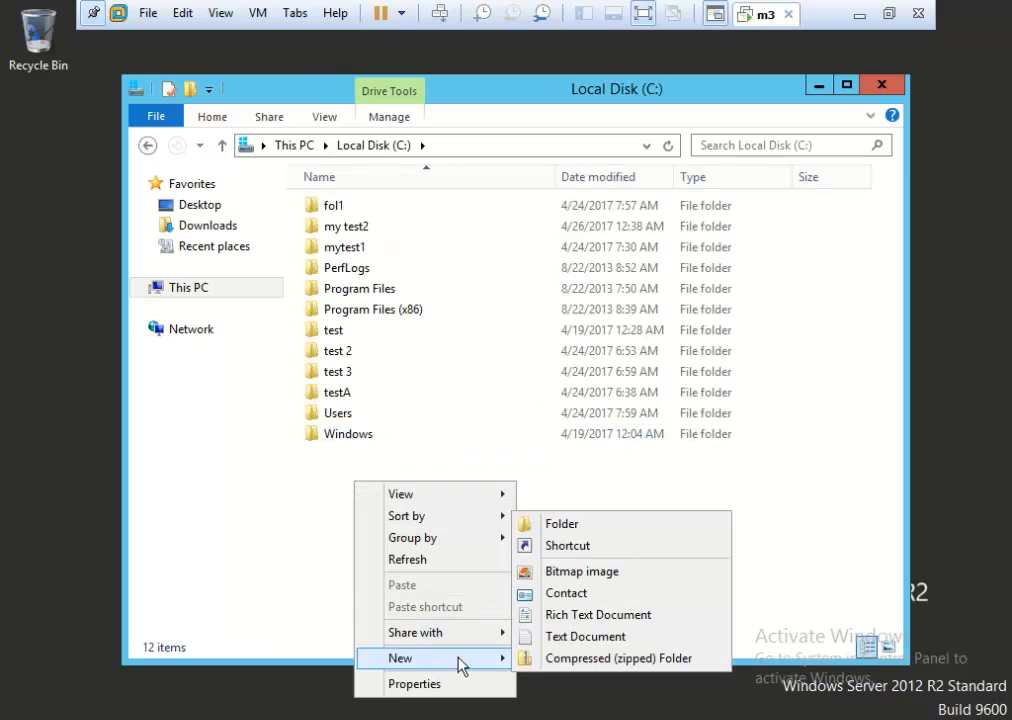
left_click(590, 525)
type("te")
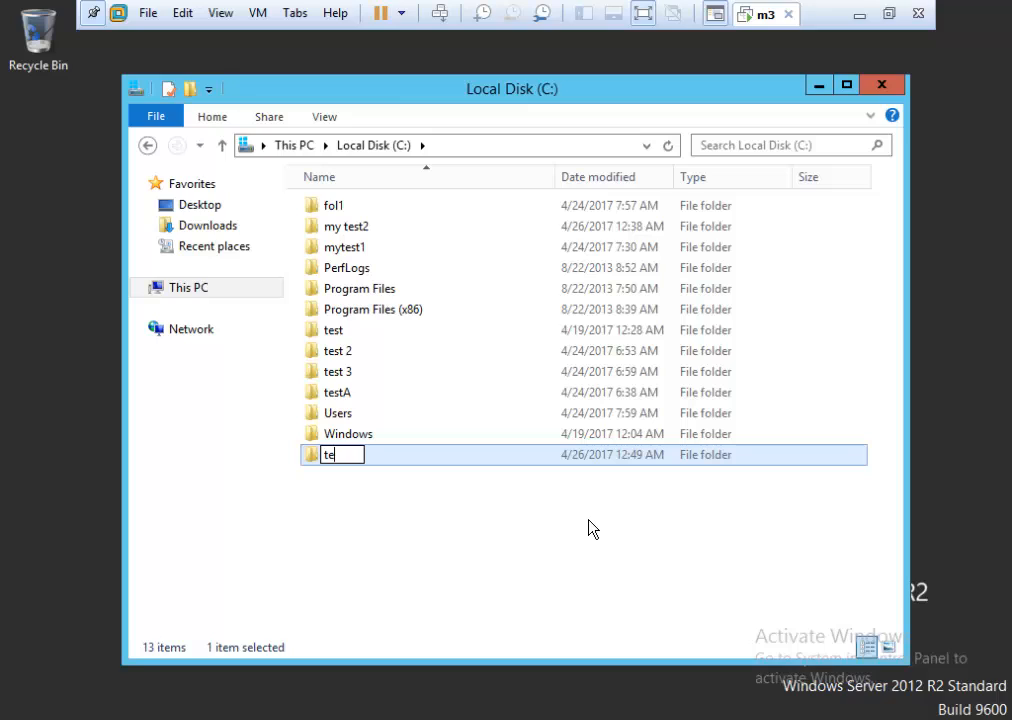
type("stfol4")
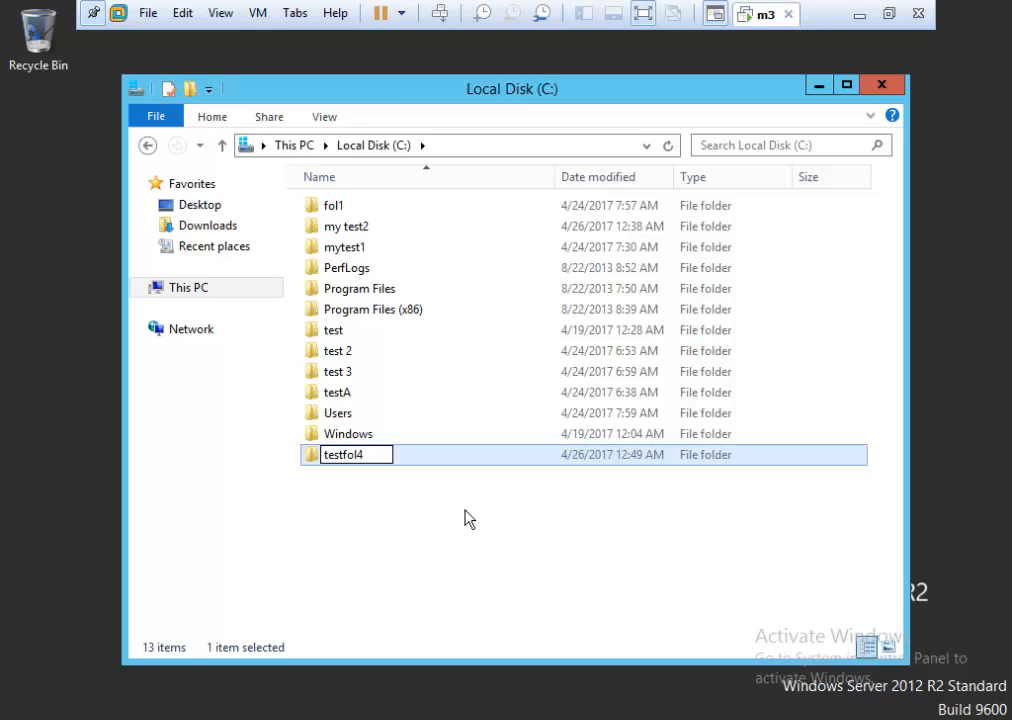
left_click(410, 495)
Create a New Text Document inside testfol4.
double_click(358, 458)
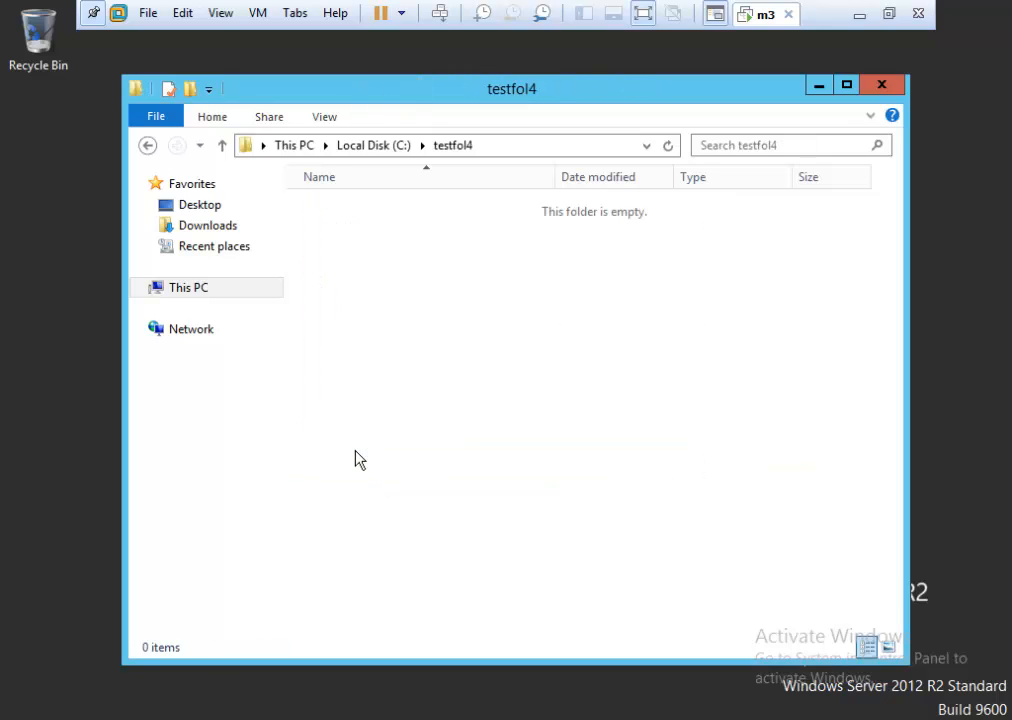
right_click(434, 274)
mouse_move(520, 498)
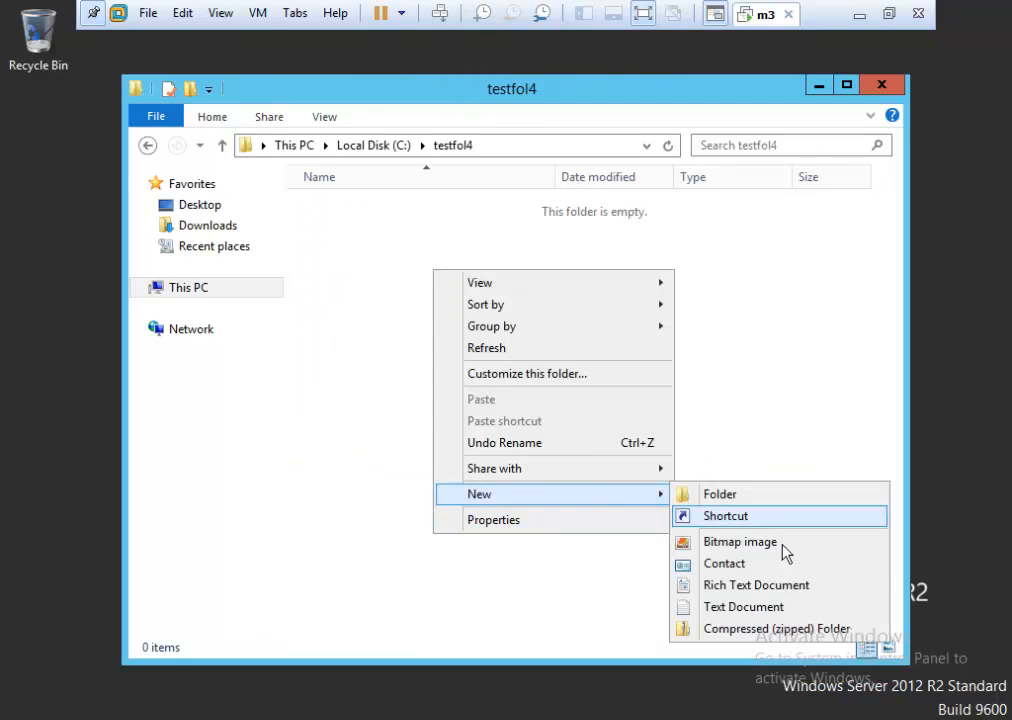
left_click(734, 609)
Type 'qazwsxedc' into the new text document, then save and close it.
key("Return")
key("Return")
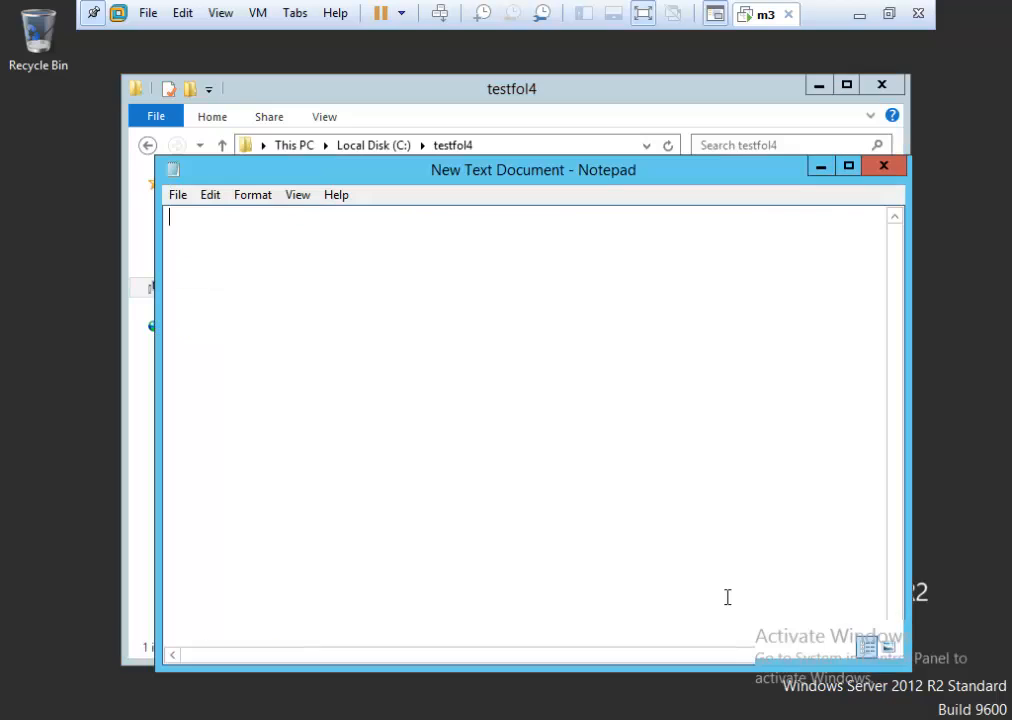
type("qazwsxedc")
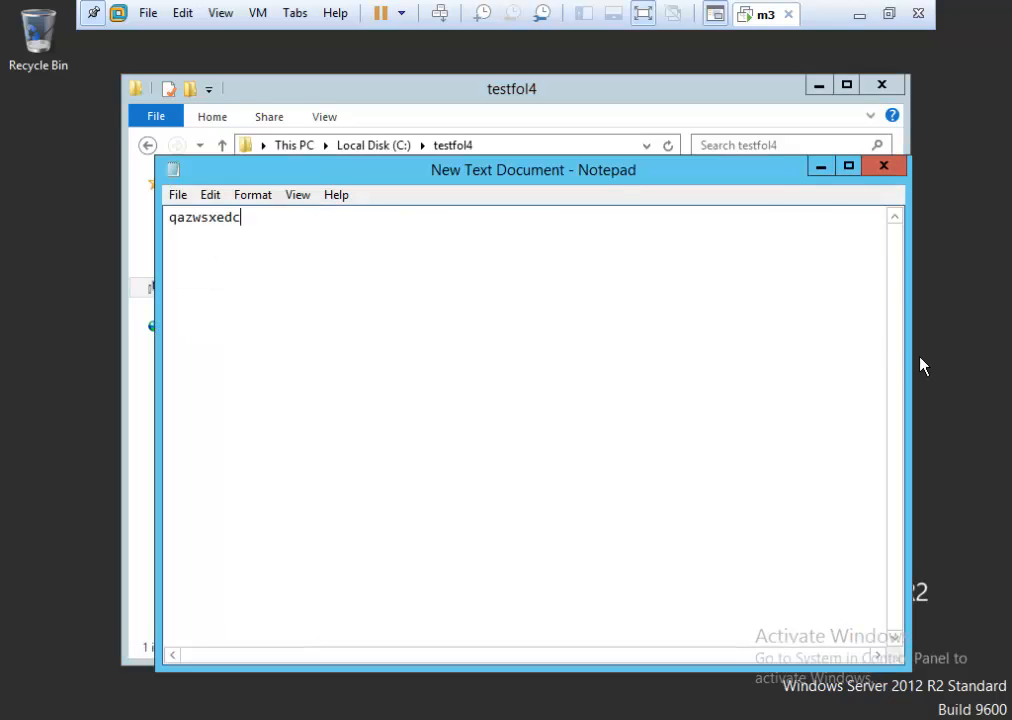
left_click(883, 166)
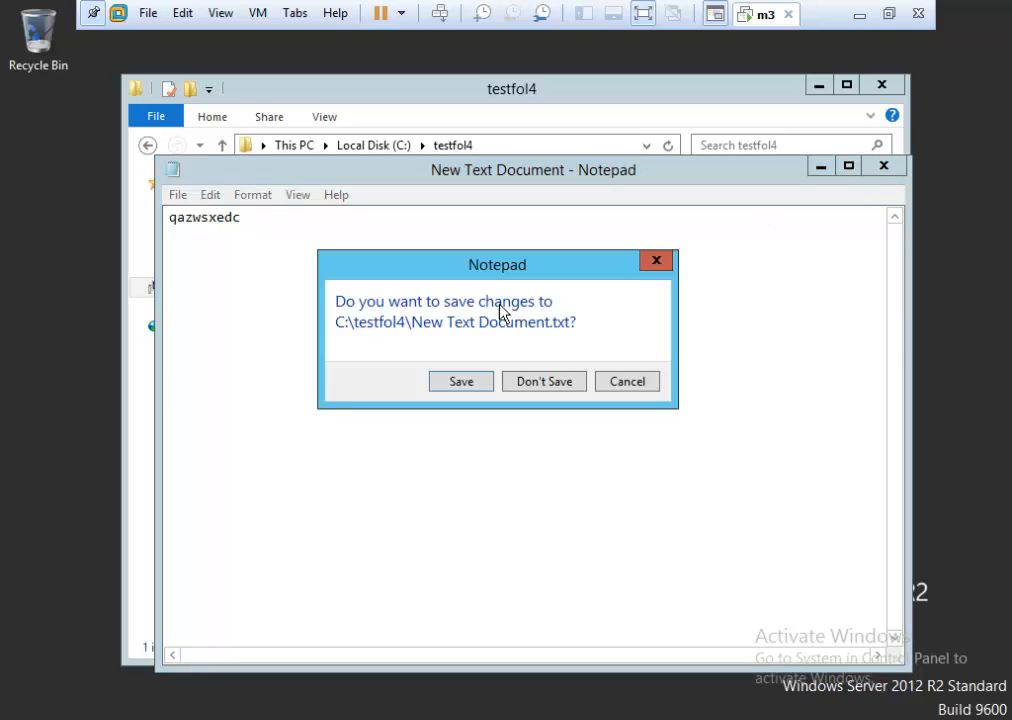
left_click(460, 382)
Open the permissions editor on testfol4's Security tab from Local Disk (C:).
left_click(147, 146)
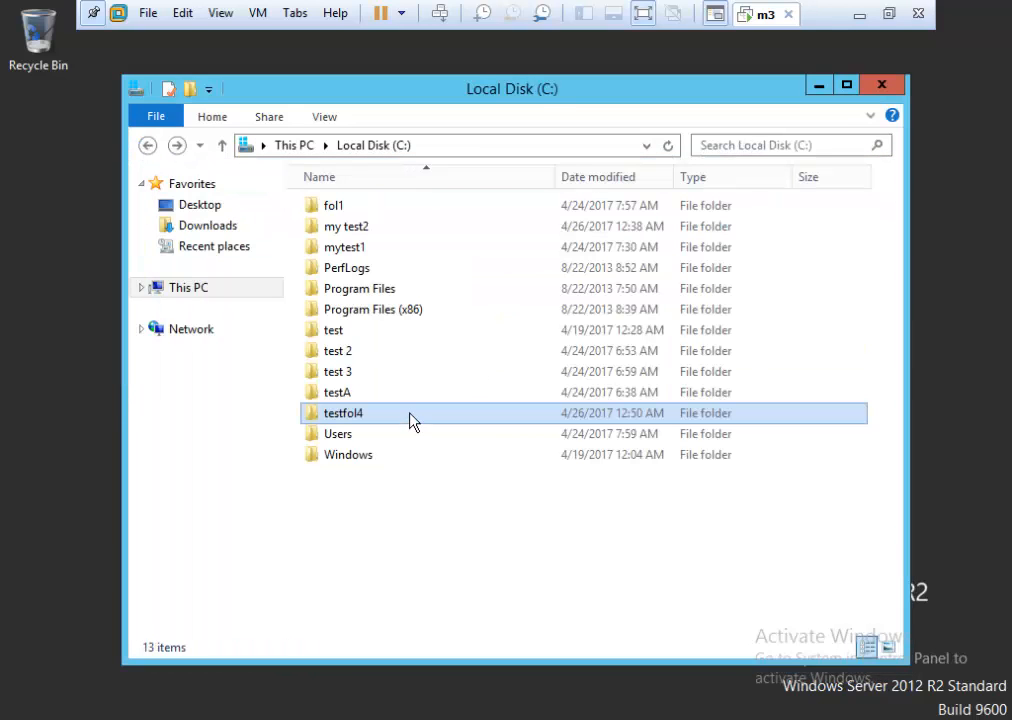
right_click(409, 420)
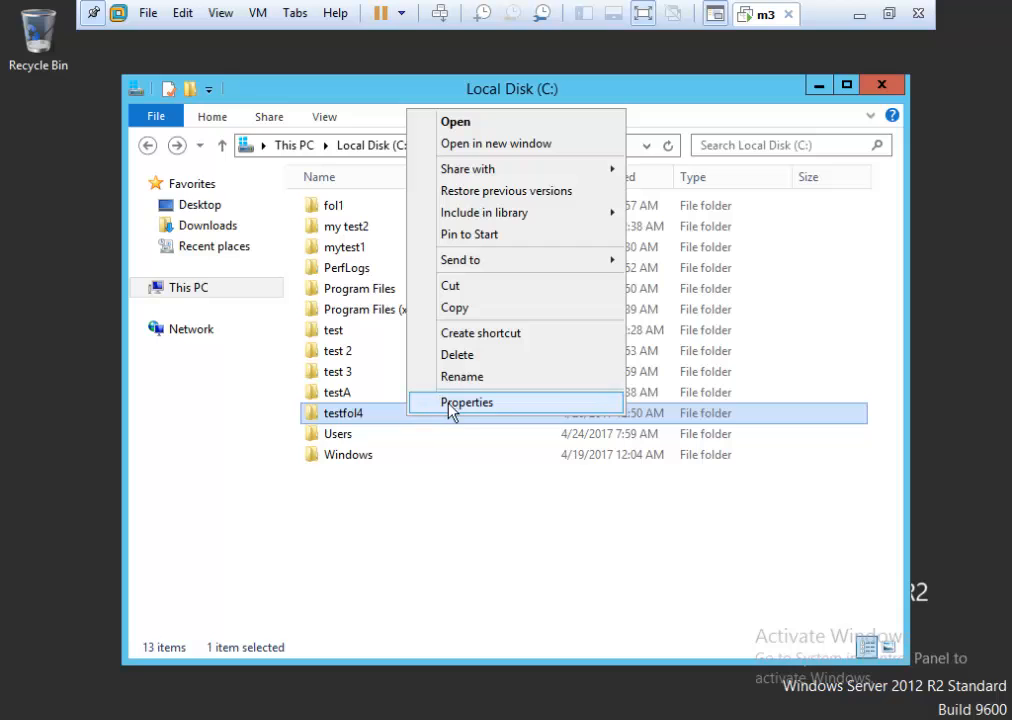
left_click(452, 404)
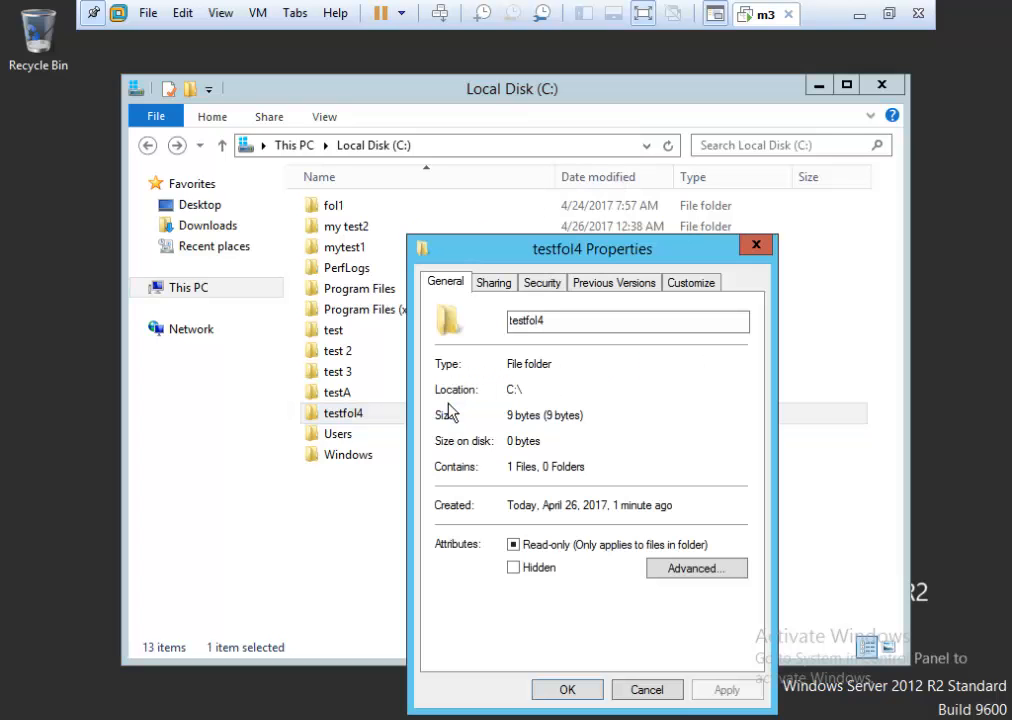
left_click(542, 284)
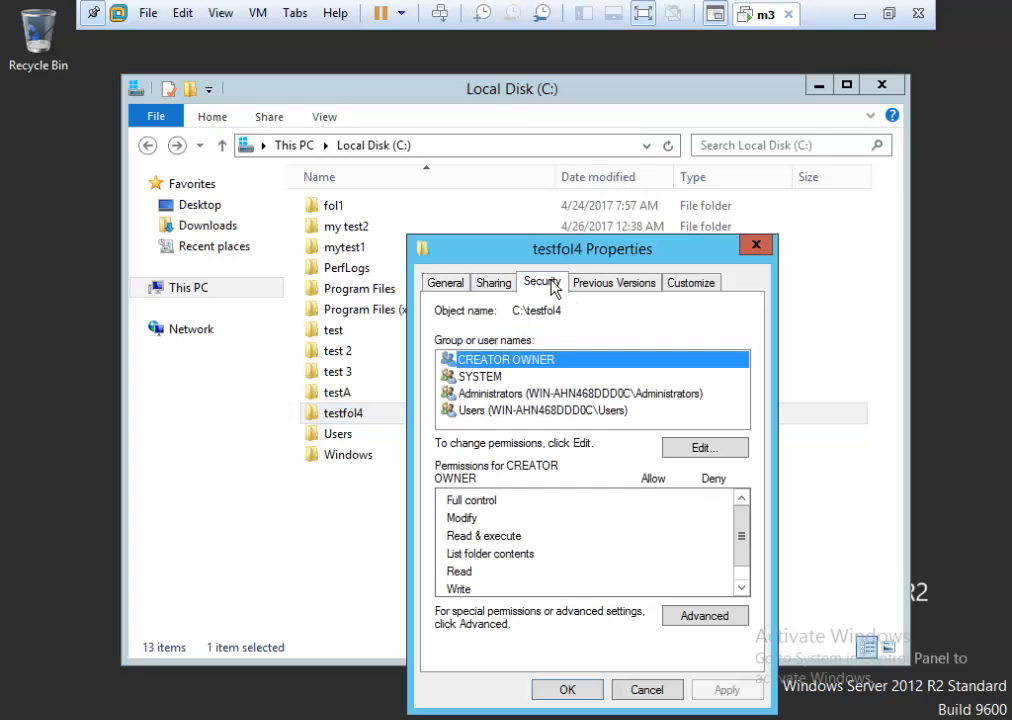
left_click(684, 452)
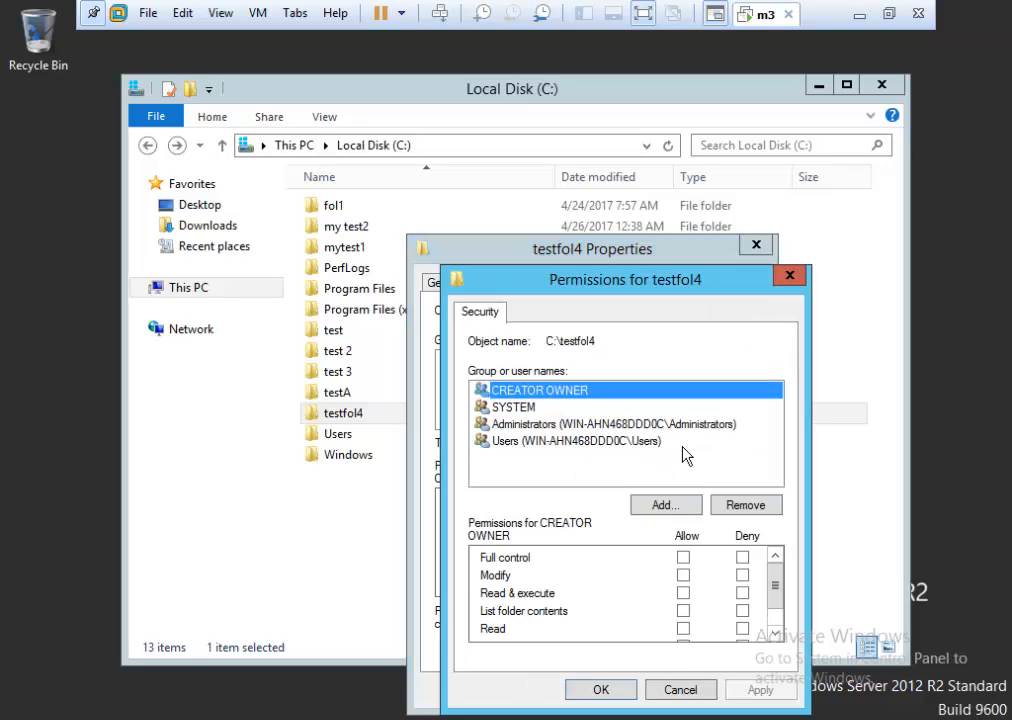
Add the management group and allow it Read & execute and Write.
left_click(655, 505)
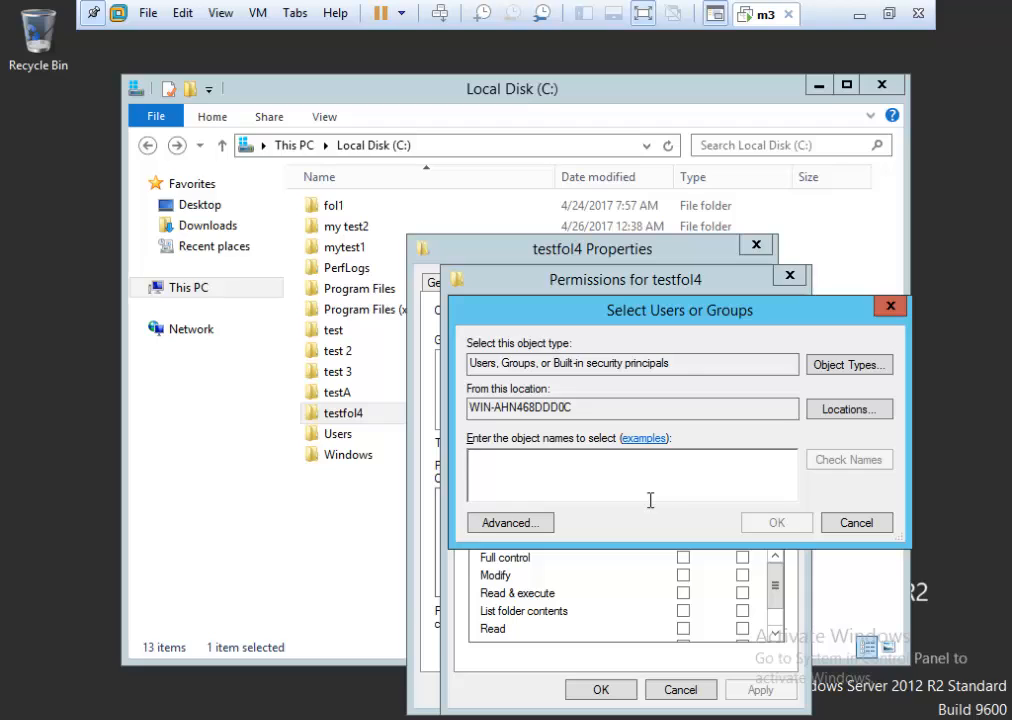
type("management")
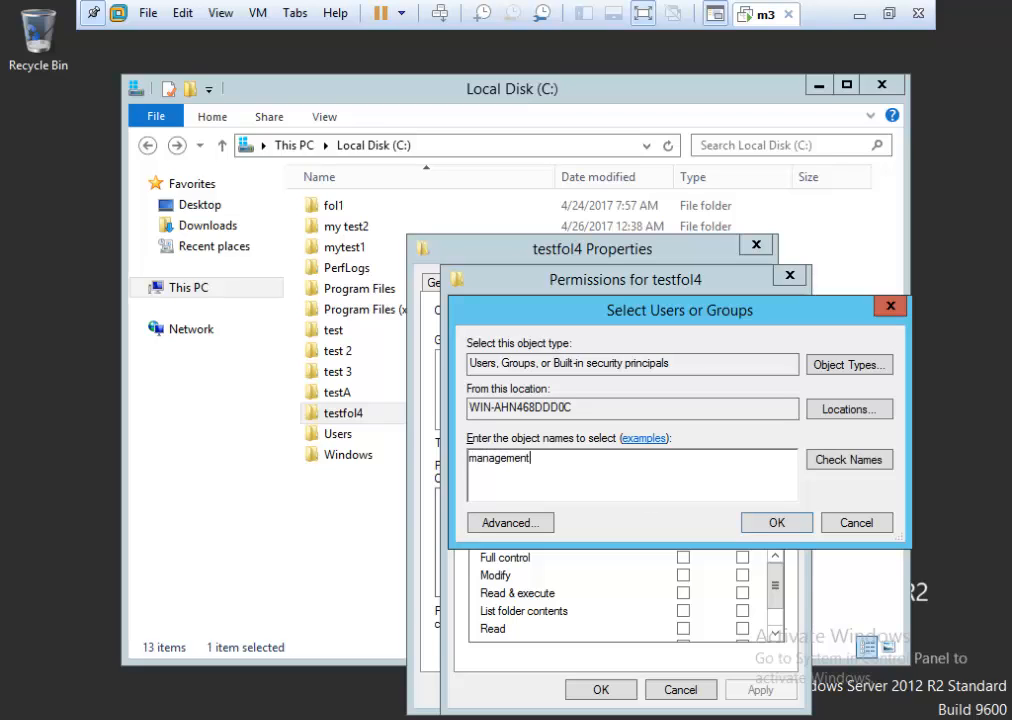
left_click(510, 522)
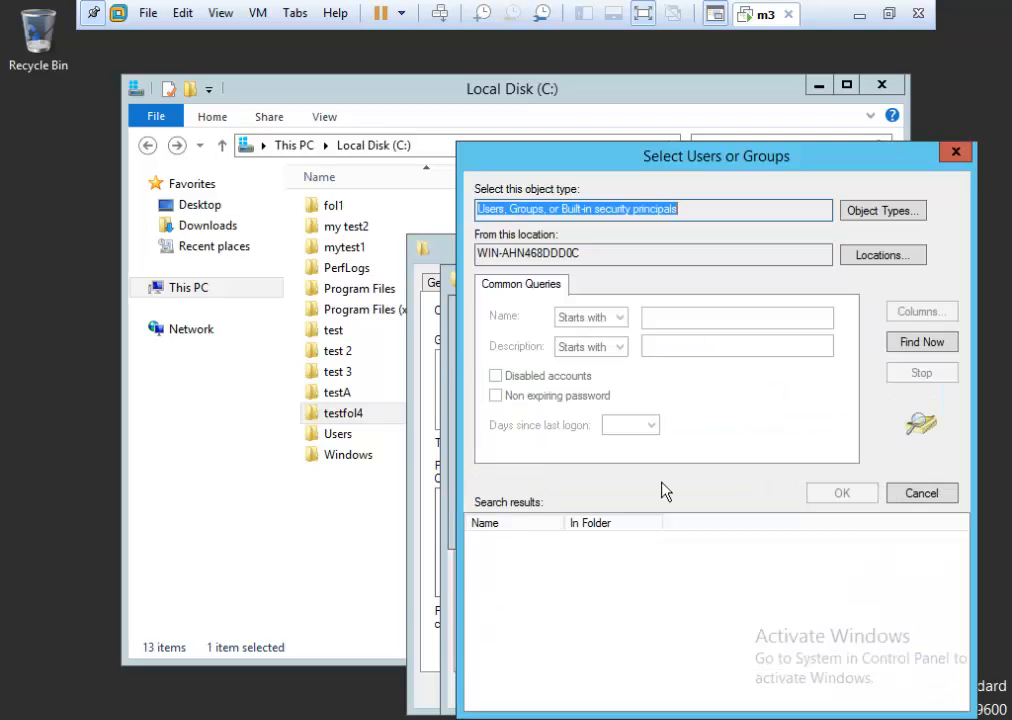
left_click(921, 495)
left_click(834, 461)
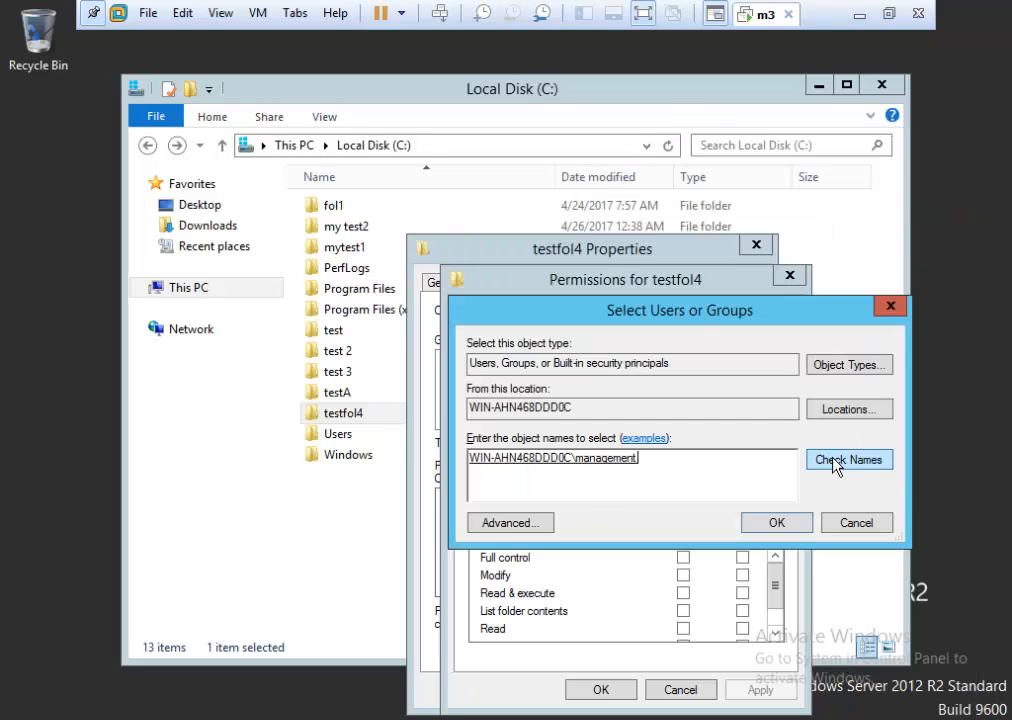
left_click(771, 522)
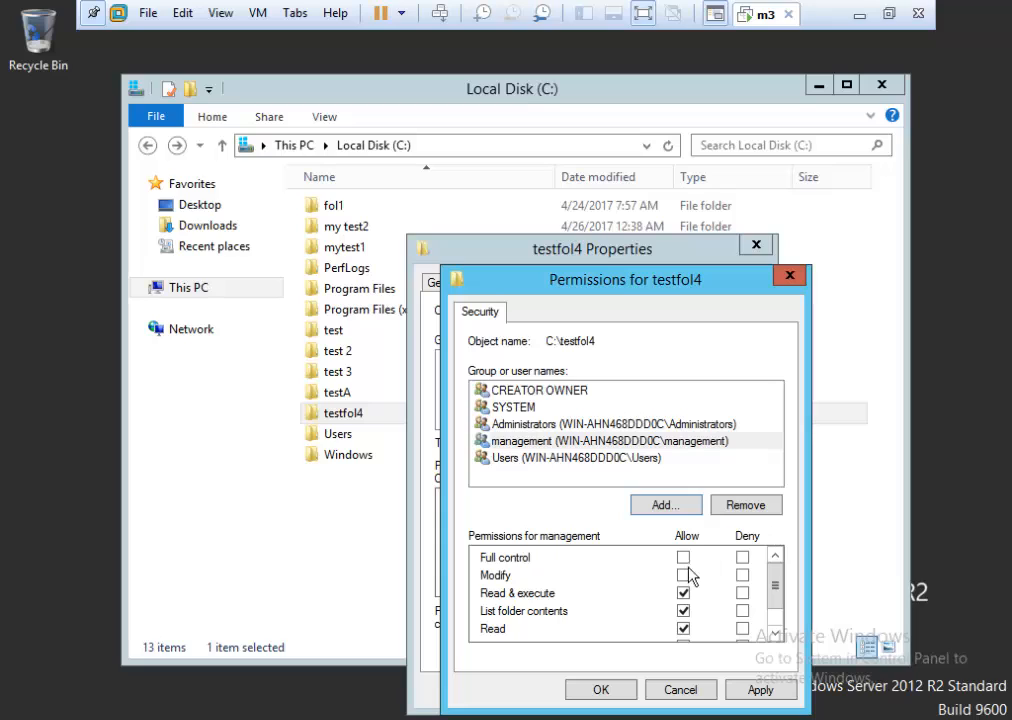
left_click(683, 593)
left_click(775, 636)
left_click(683, 628)
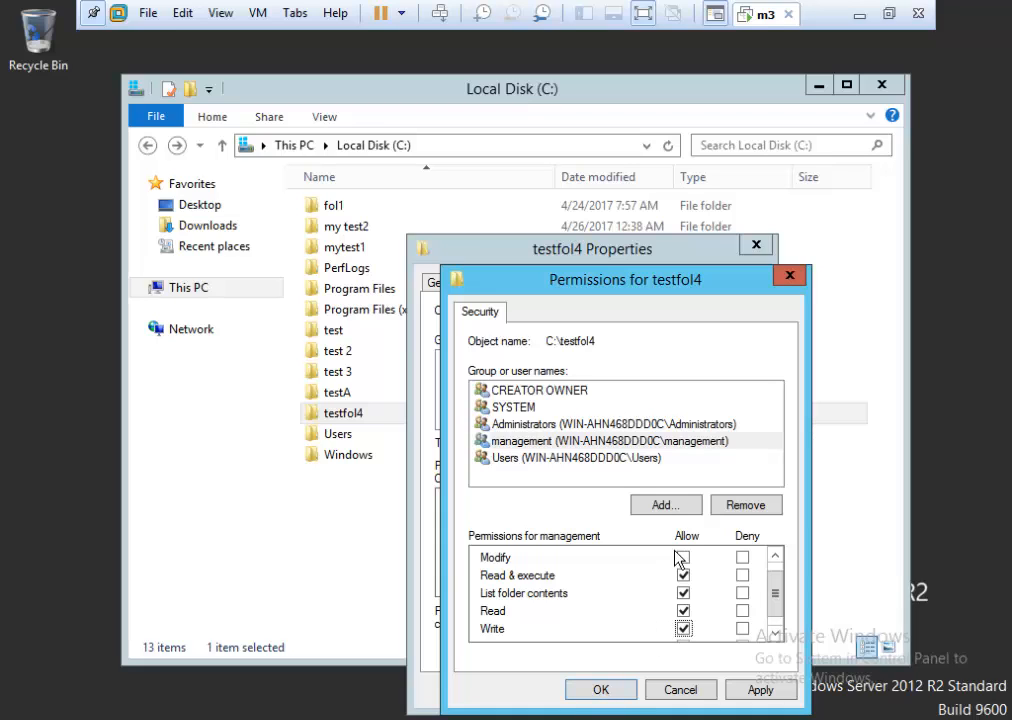
Add the sales group to testfol4's permissions, verifying the name with Check Names.
left_click(664, 505)
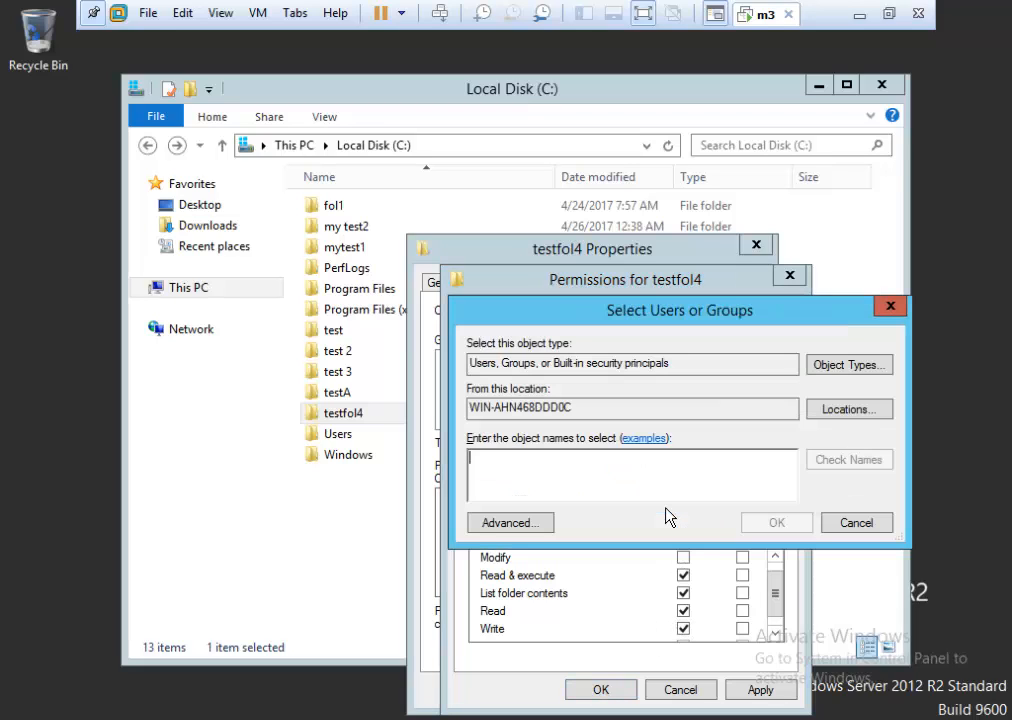
type("sa")
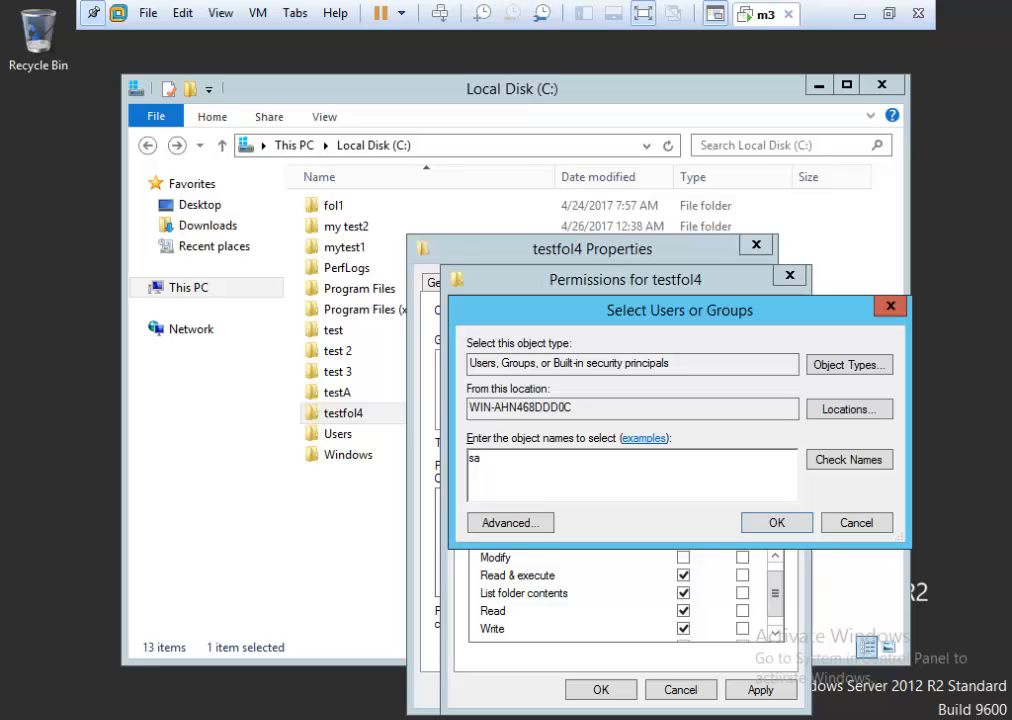
type("les")
left_click(851, 465)
left_click(539, 521)
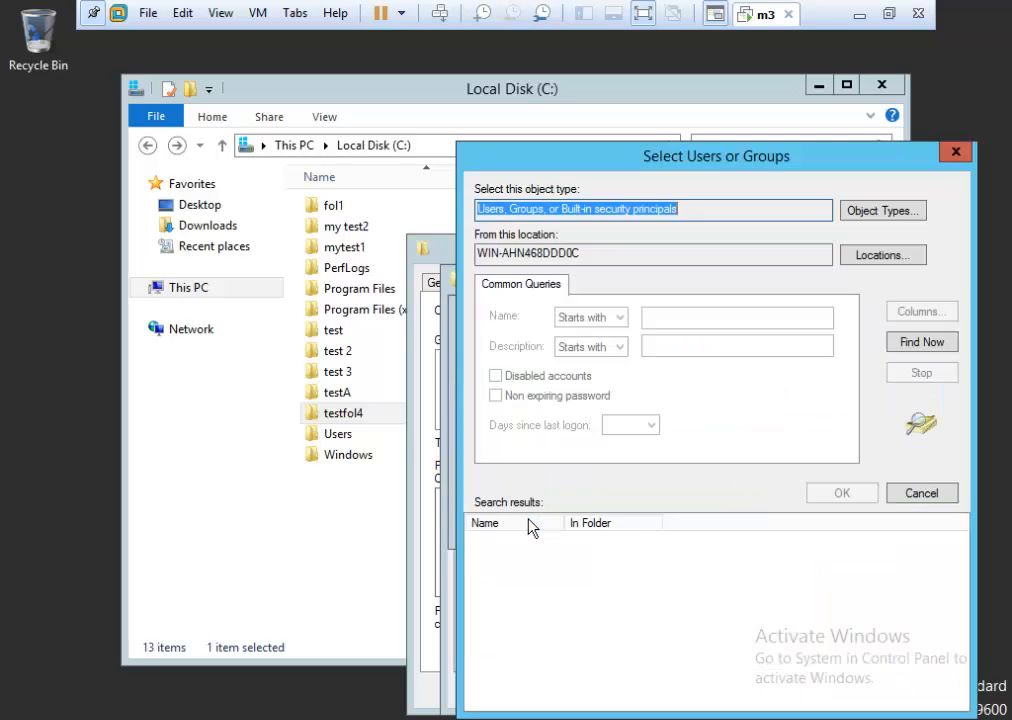
left_click(917, 495)
left_click(772, 524)
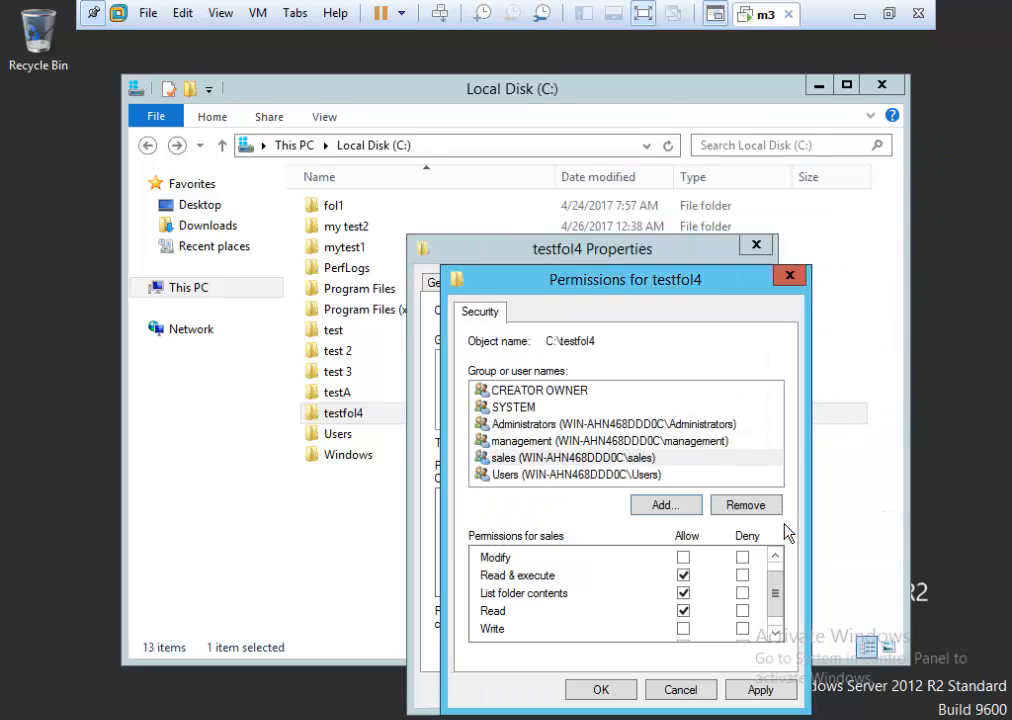
Deny sales Modify and all permissions, apply, and accept the deny warning.
left_click(495, 457)
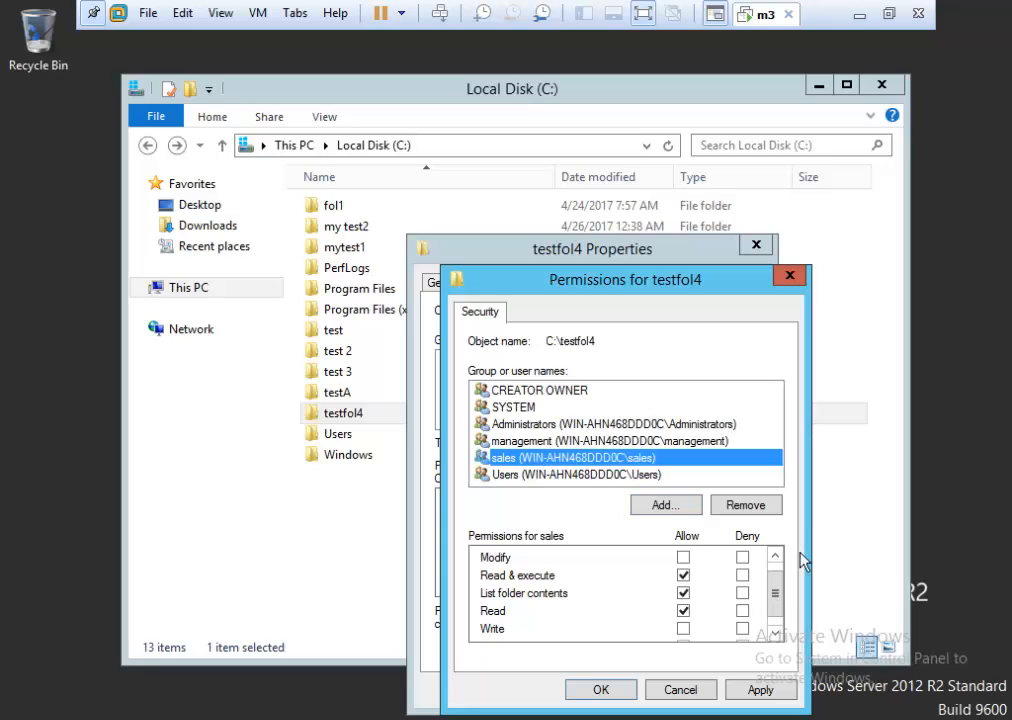
left_click(743, 558)
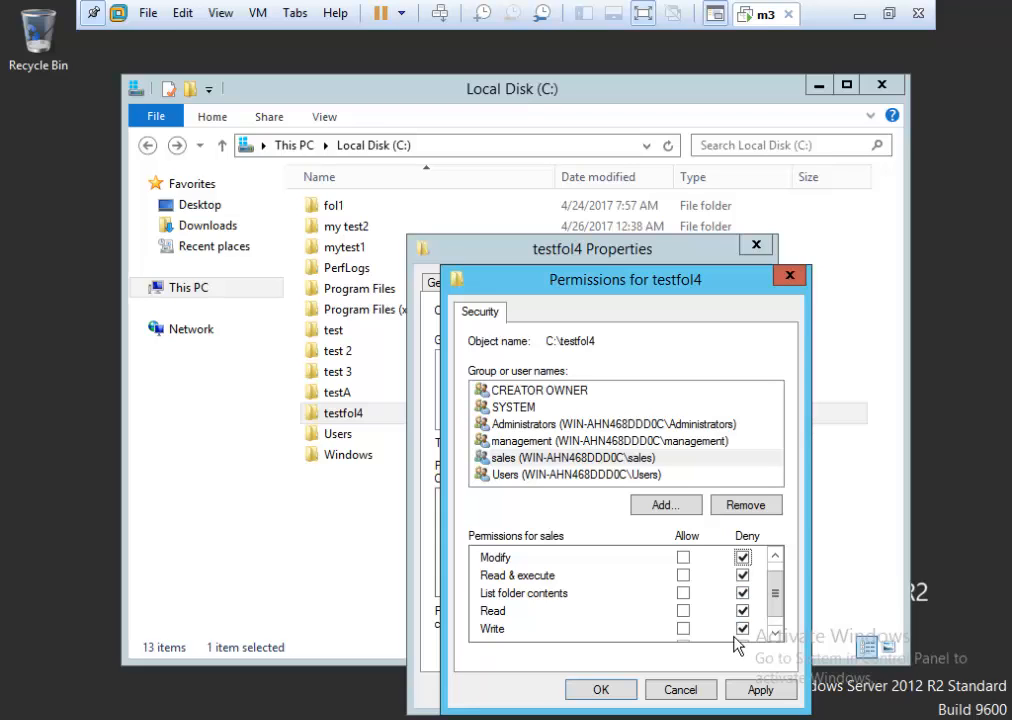
left_click(757, 690)
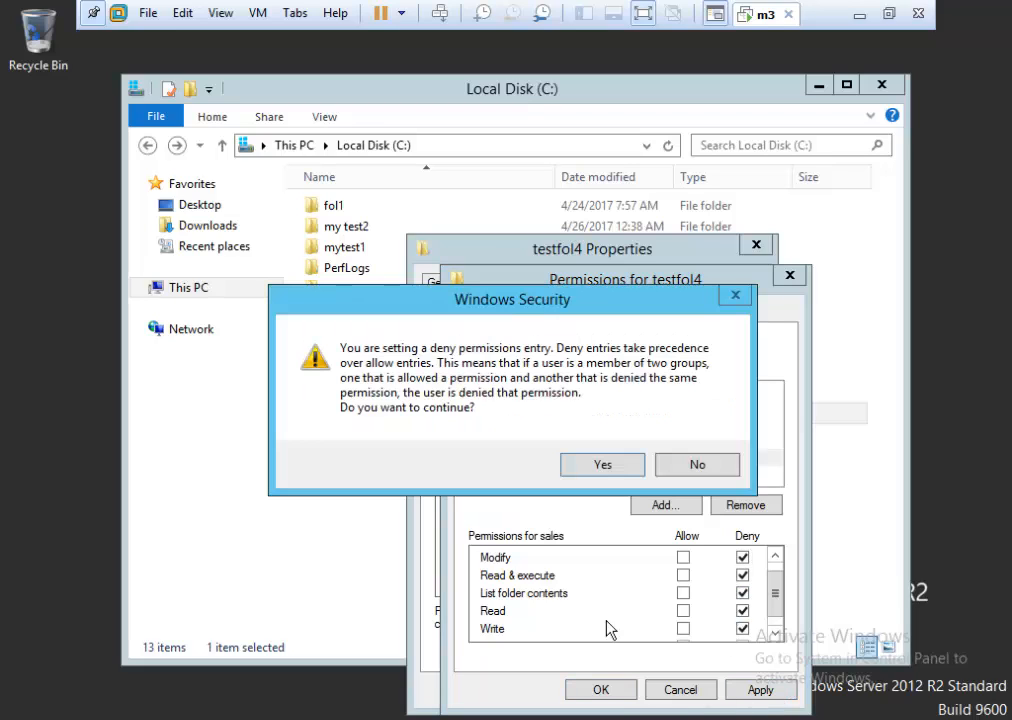
left_click(602, 468)
Close the permissions editor, review management and sales entries, then close testfol4 Properties.
left_click(612, 690)
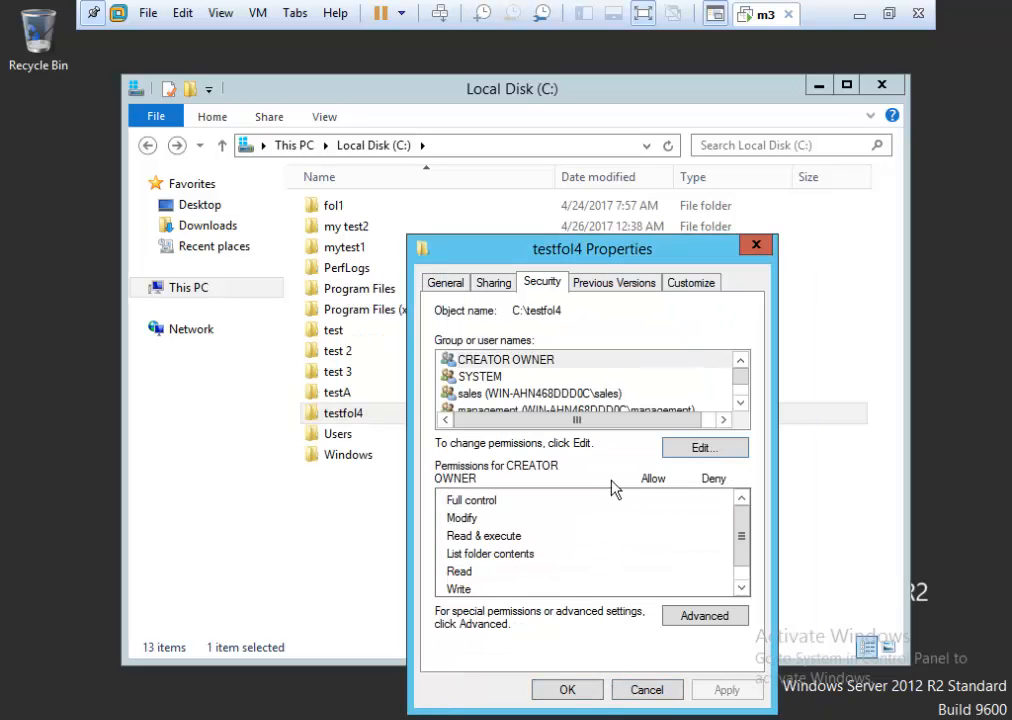
left_click(740, 402)
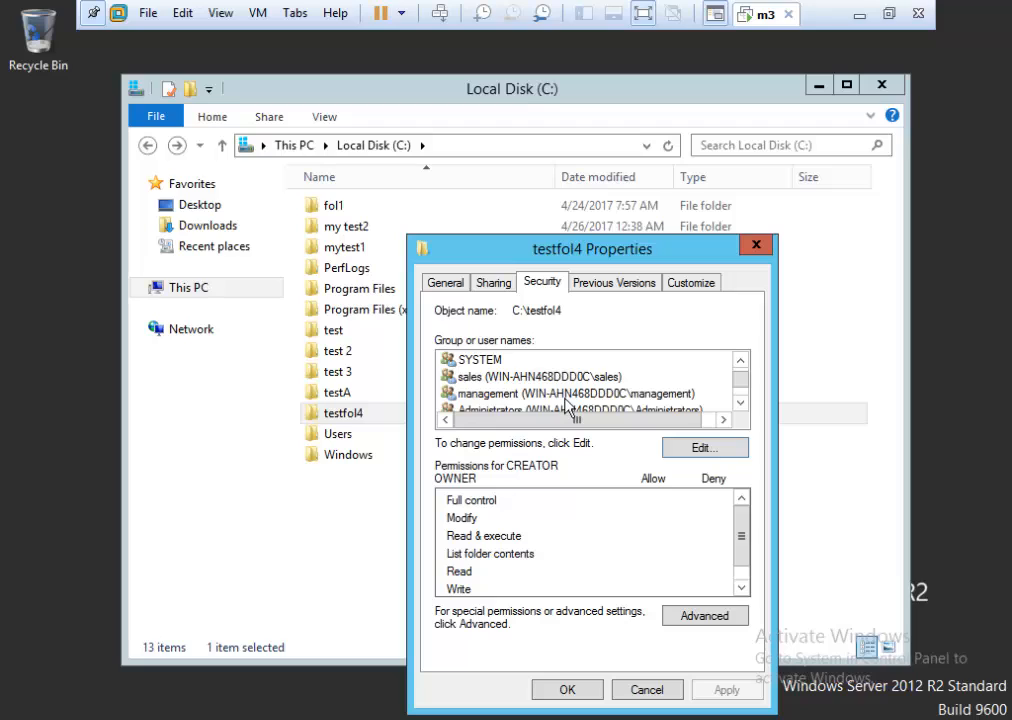
left_click(493, 395)
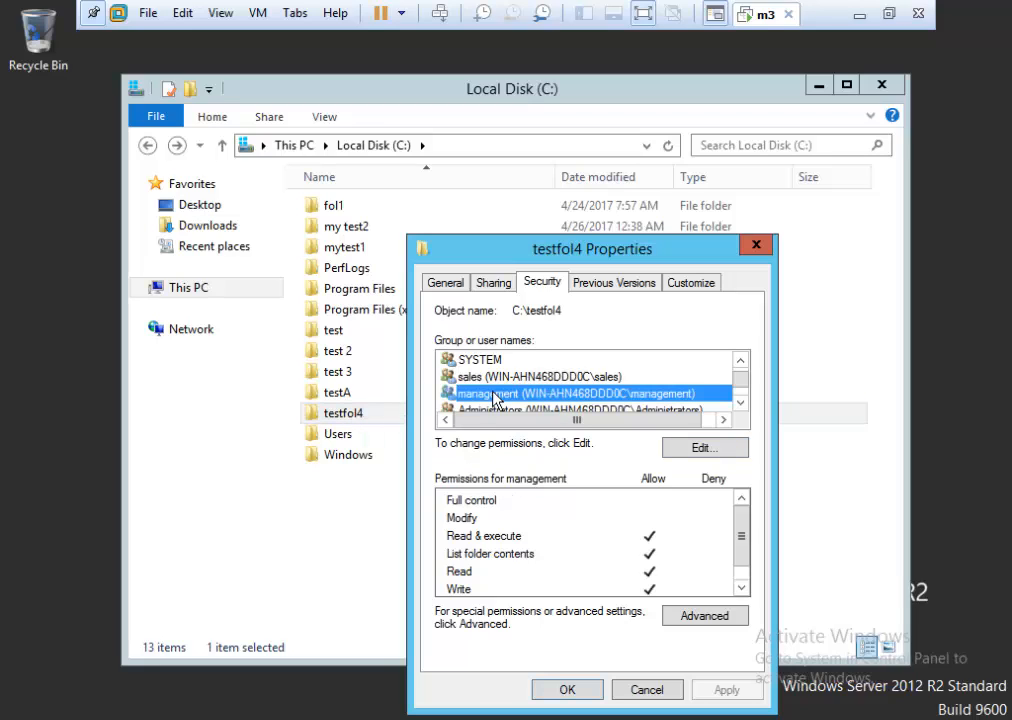
left_click(501, 379)
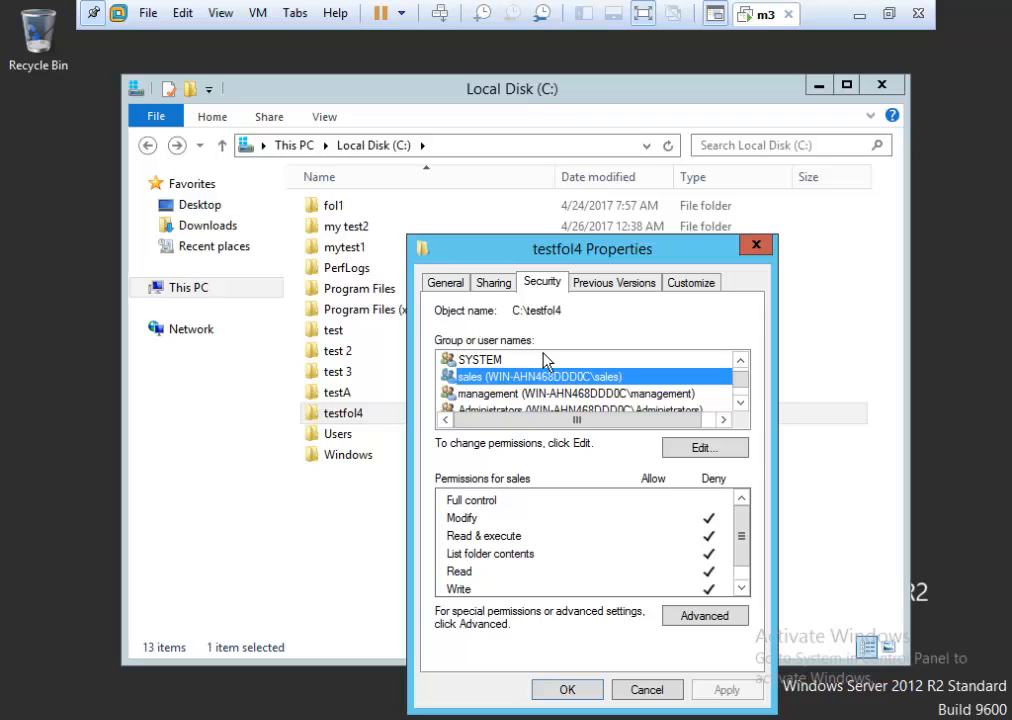
left_click(567, 690)
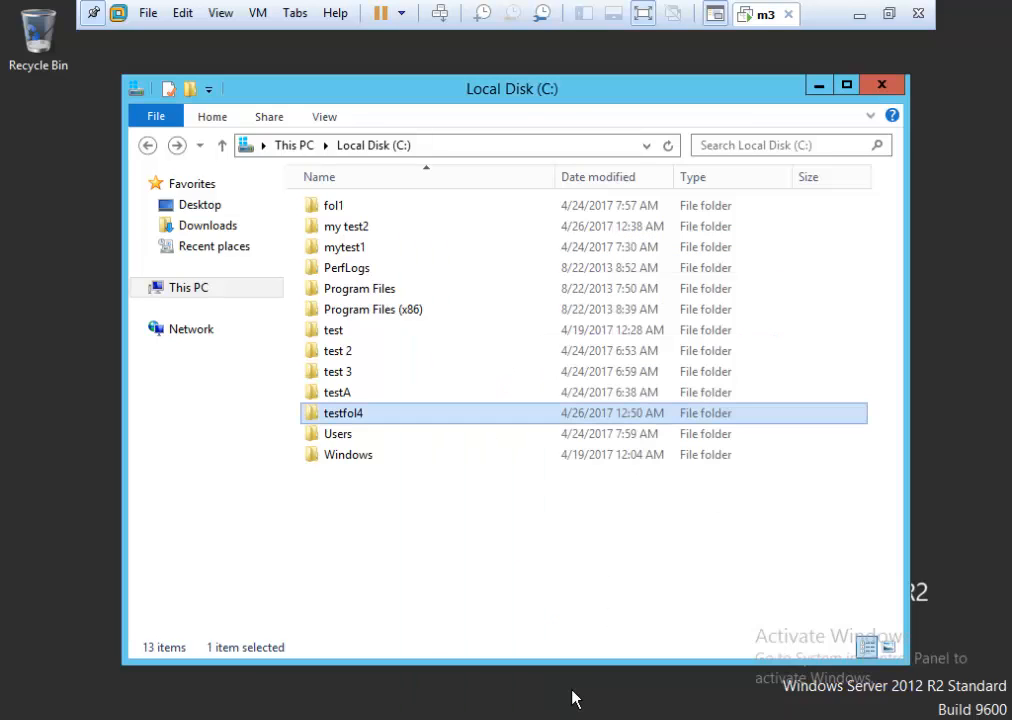
Sign out of the Administrator account from the Start screen.
left_click(440, 14)
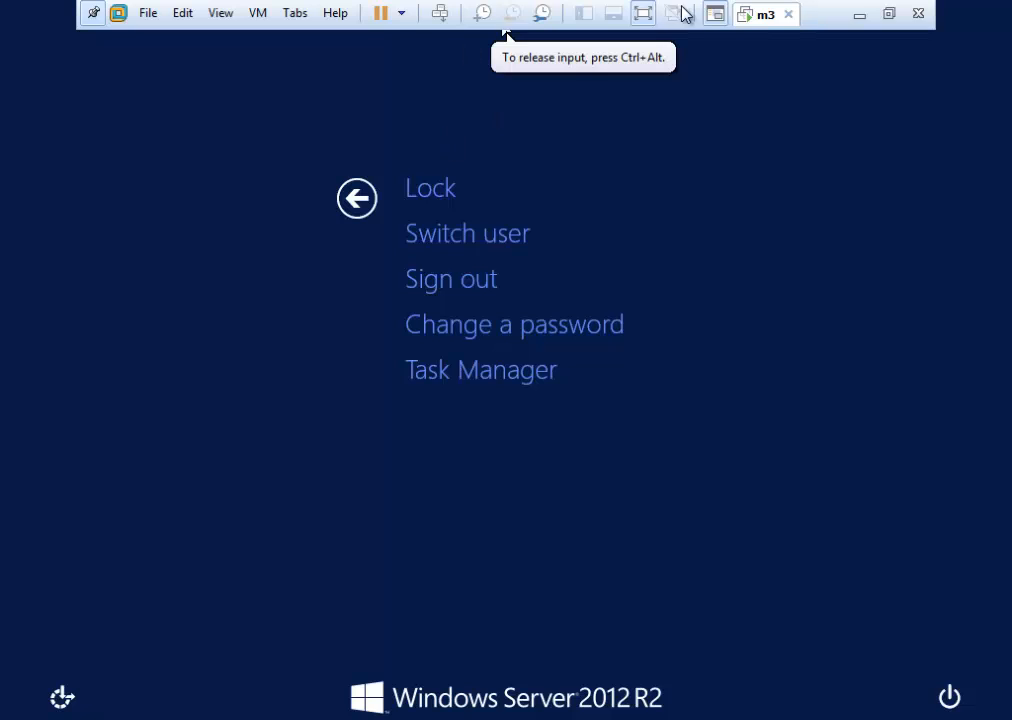
left_click(356, 197)
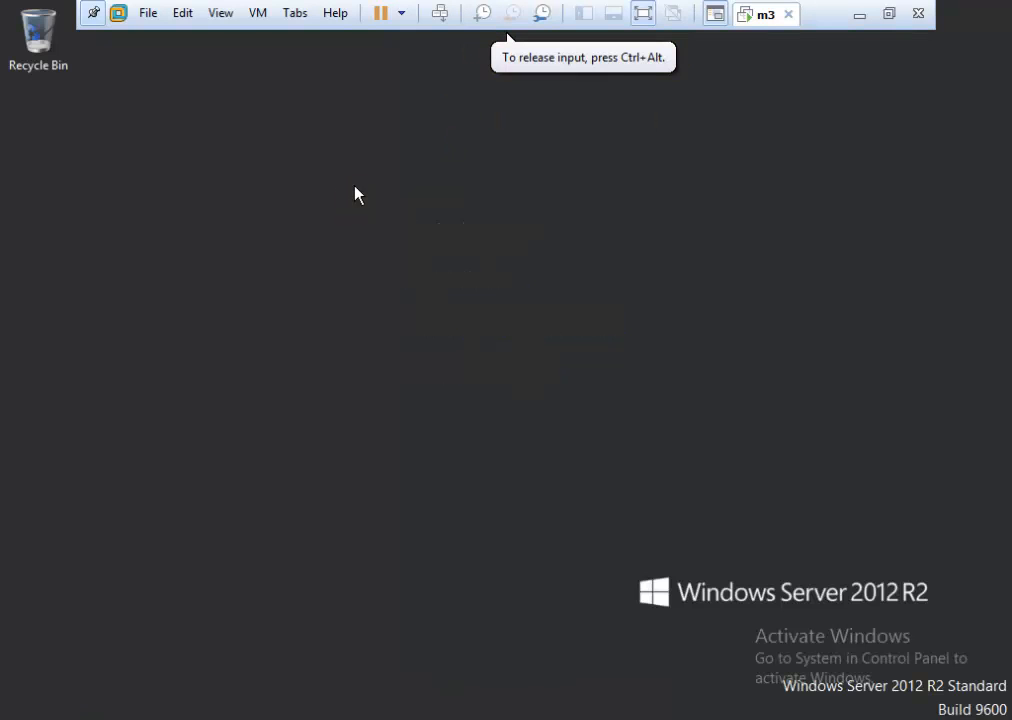
left_click(2, 717)
left_click(705, 82)
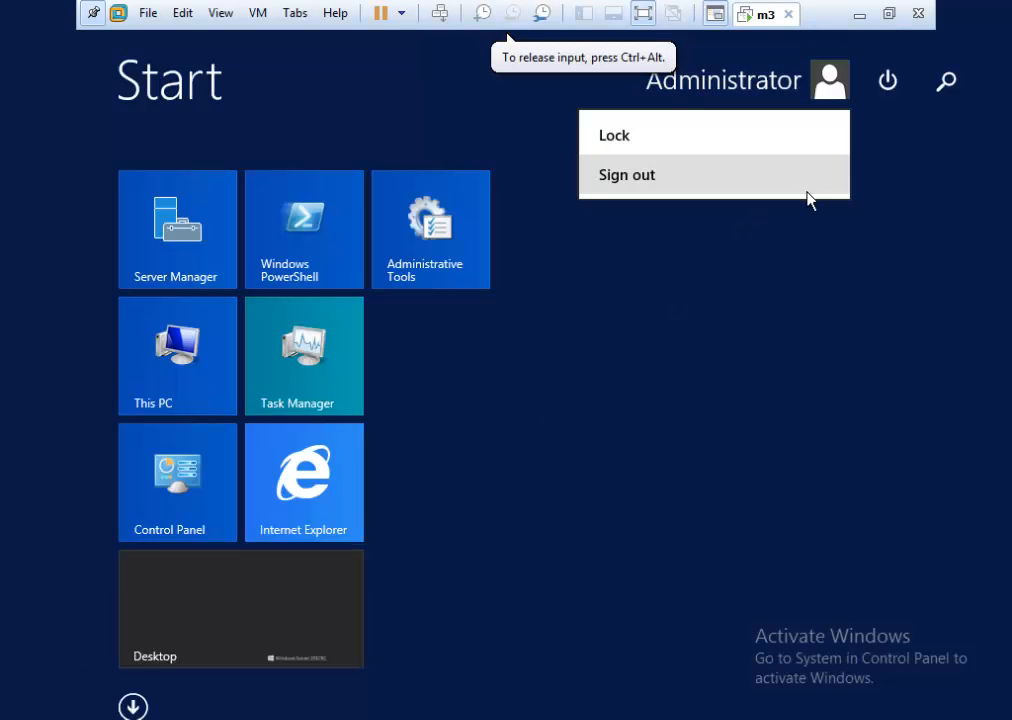
left_click(722, 186)
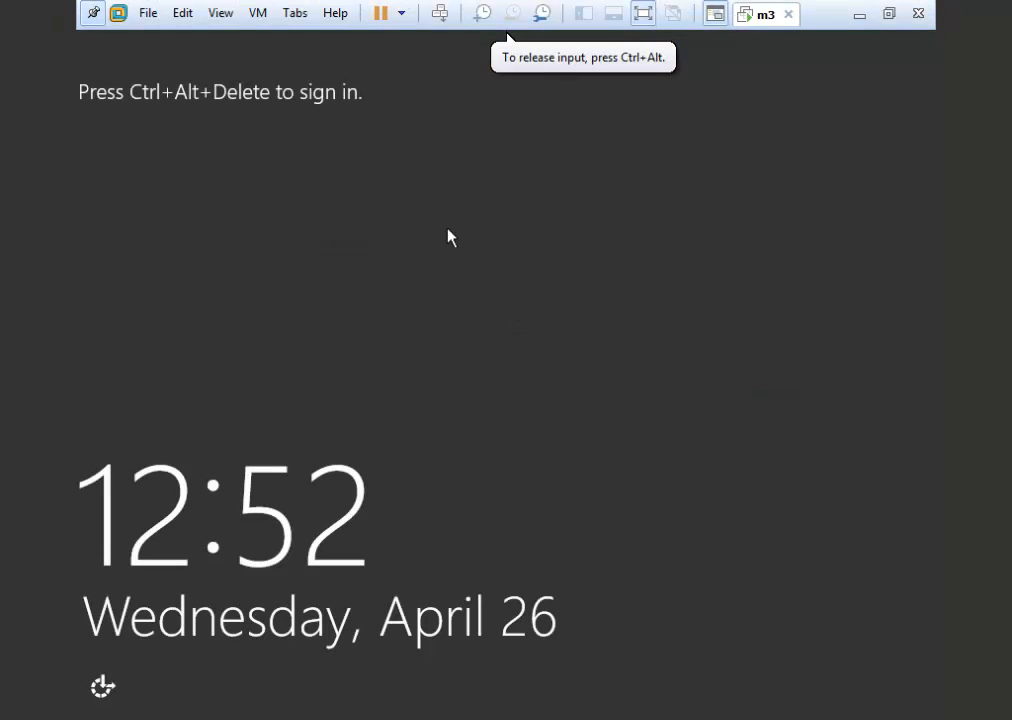
Sign in as the other local user with its password and open File Explorer.
left_click(439, 14)
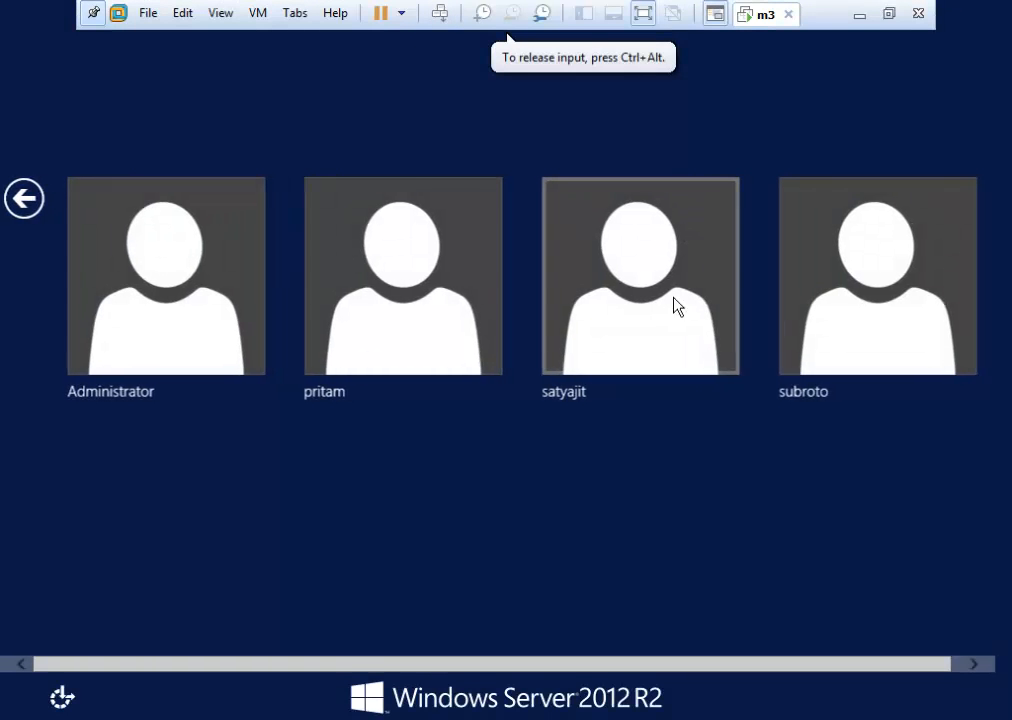
left_click(407, 330)
type("••••")
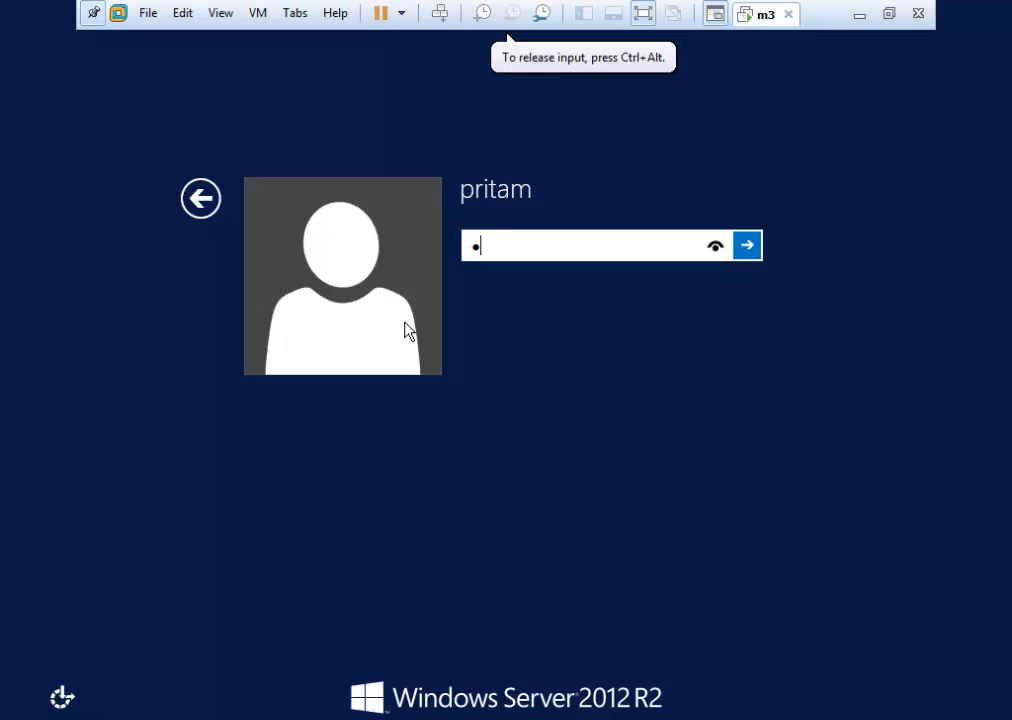
type("••••")
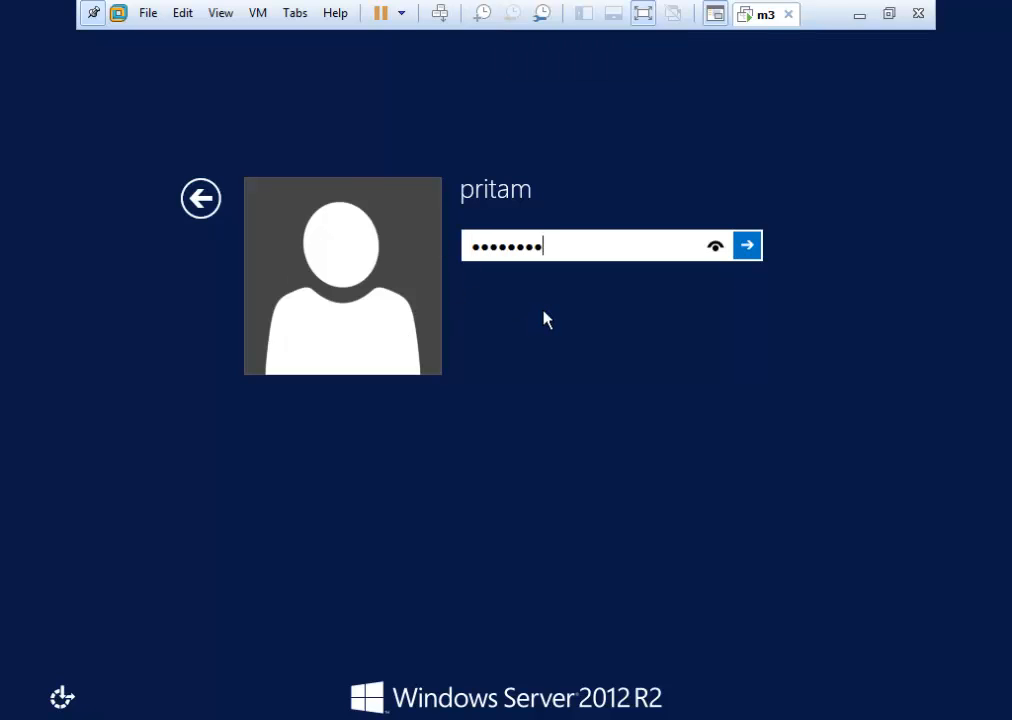
key("Return")
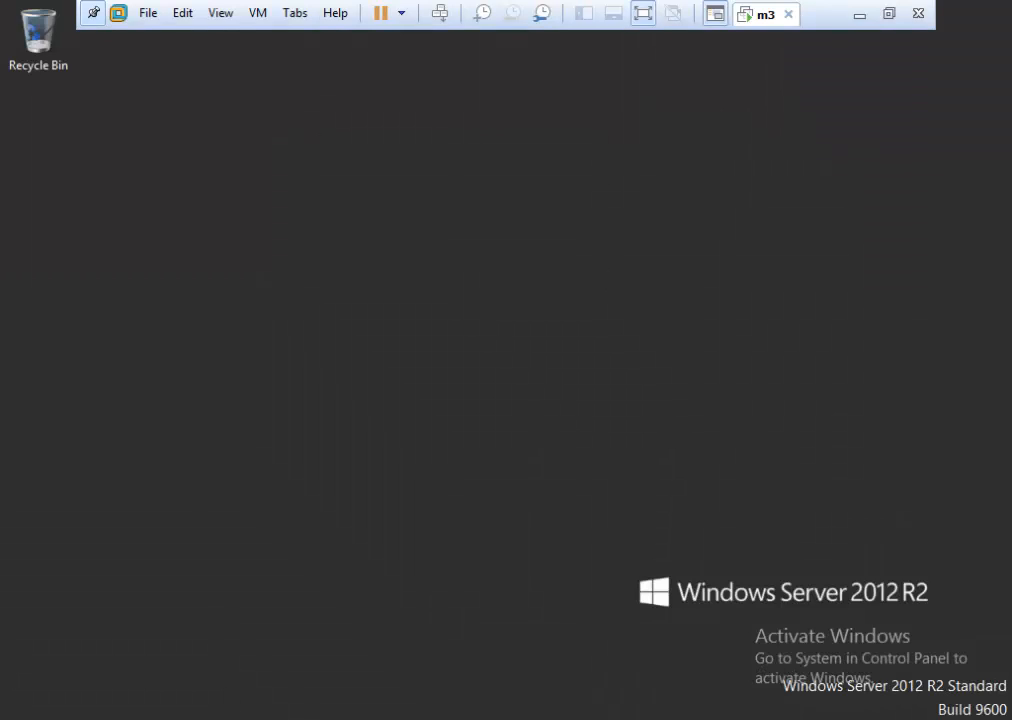
key("super+e")
Open testfol4 on Local Disk (C:), ask to continue, and decline the administrator prompt when access is denied.
double_click(620, 405)
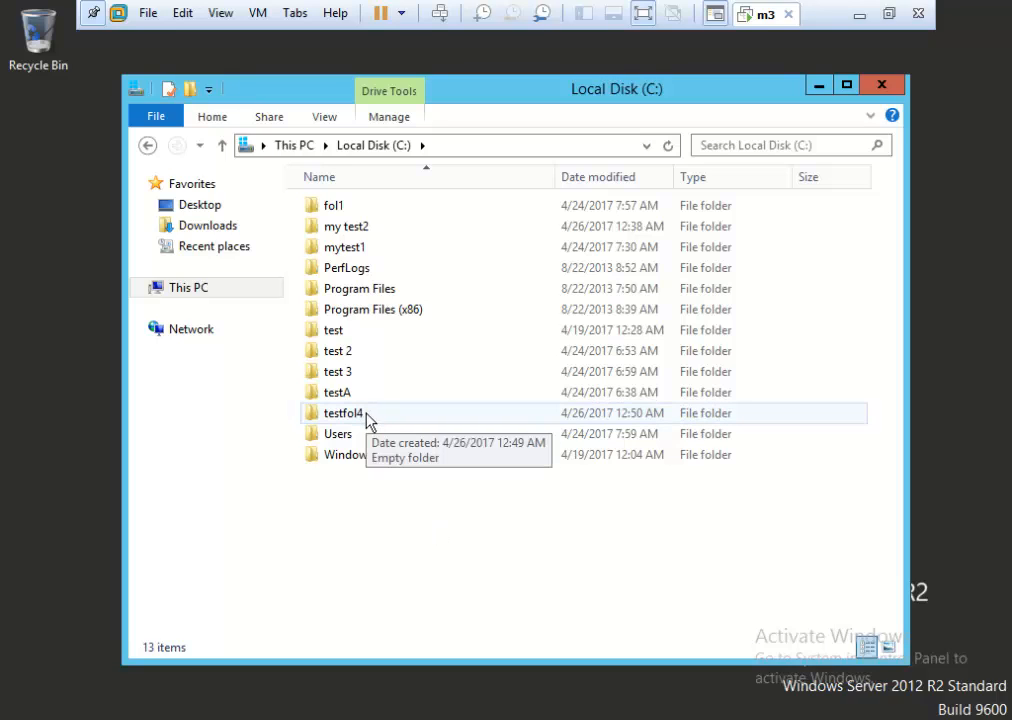
double_click(368, 420)
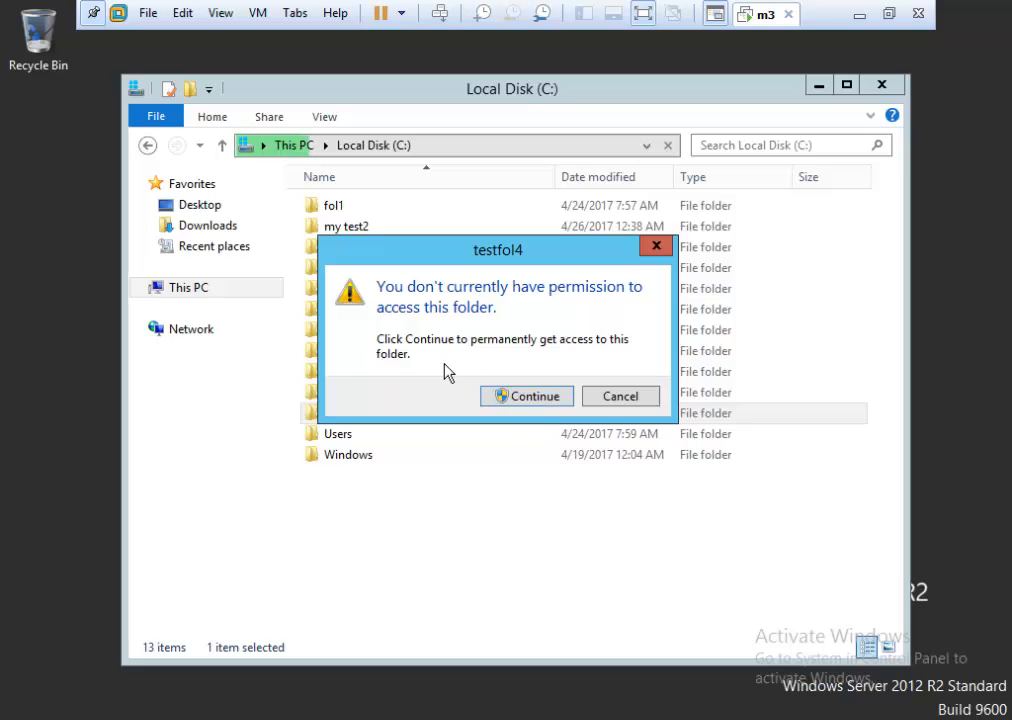
left_click(537, 397)
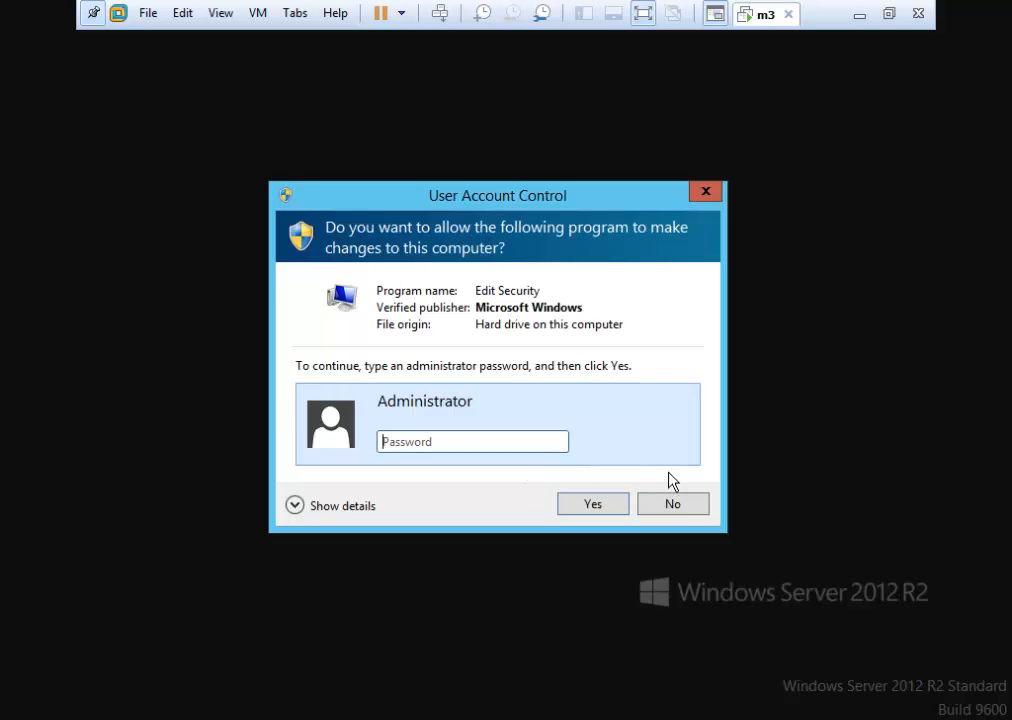
left_click(660, 502)
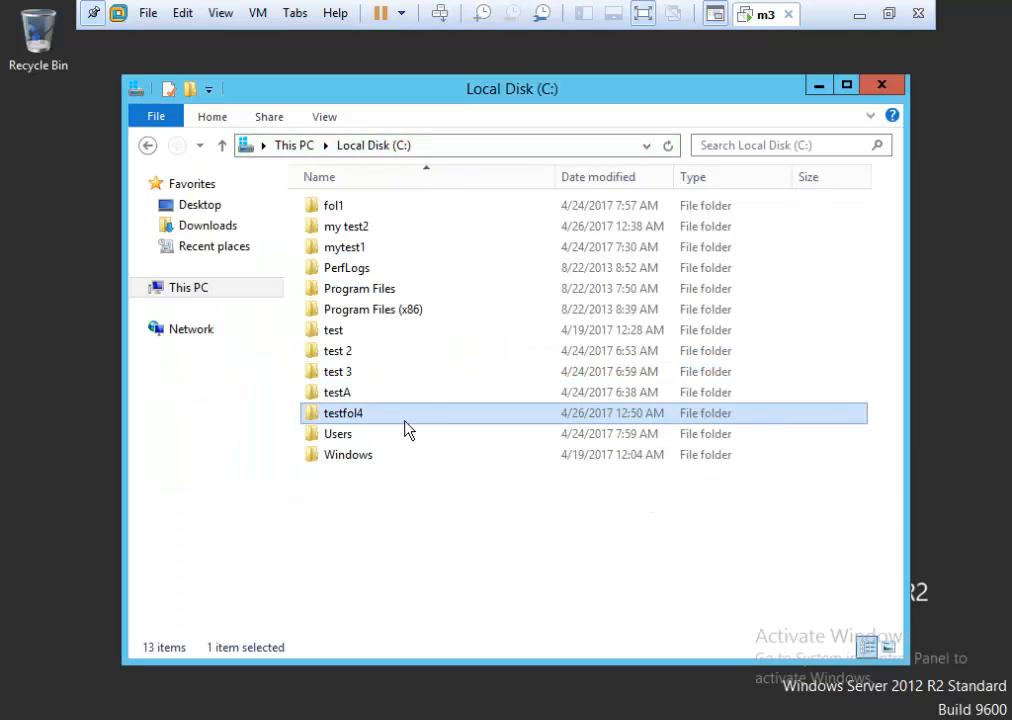